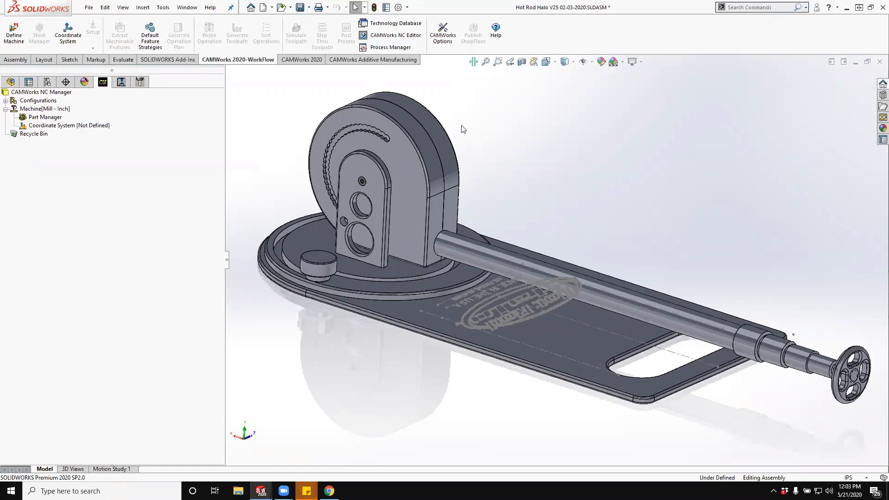
- Switch to the BDSspoolwithholesforlockV25 part and view the inside of the hub from another angle
click(196, 9)
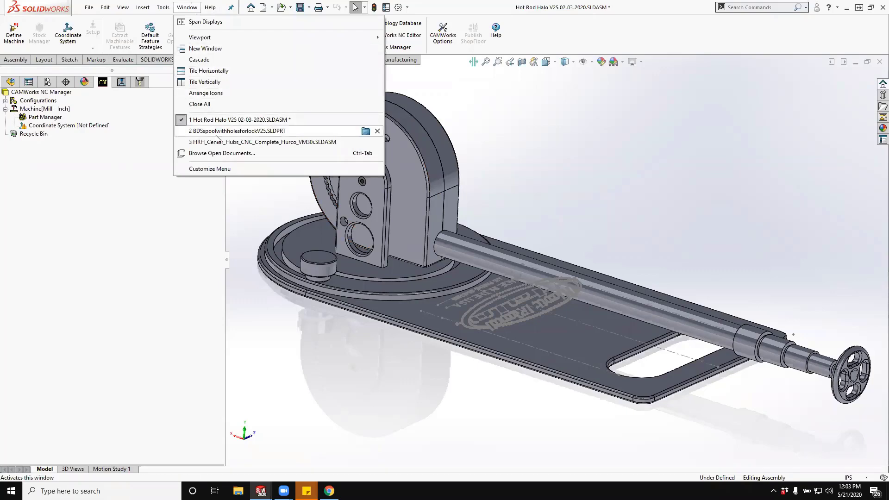
mouse_move(217, 136)
click(216, 134)
middle_drag(630, 229, 543, 221)
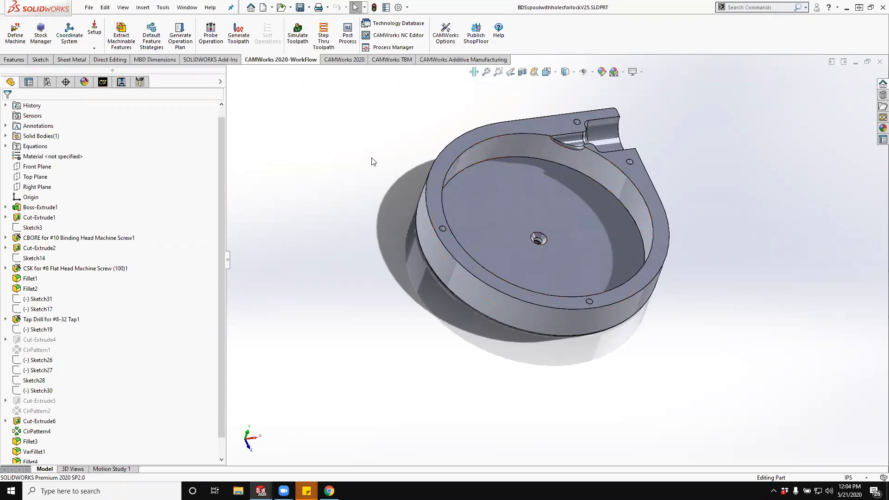
click(185, 8)
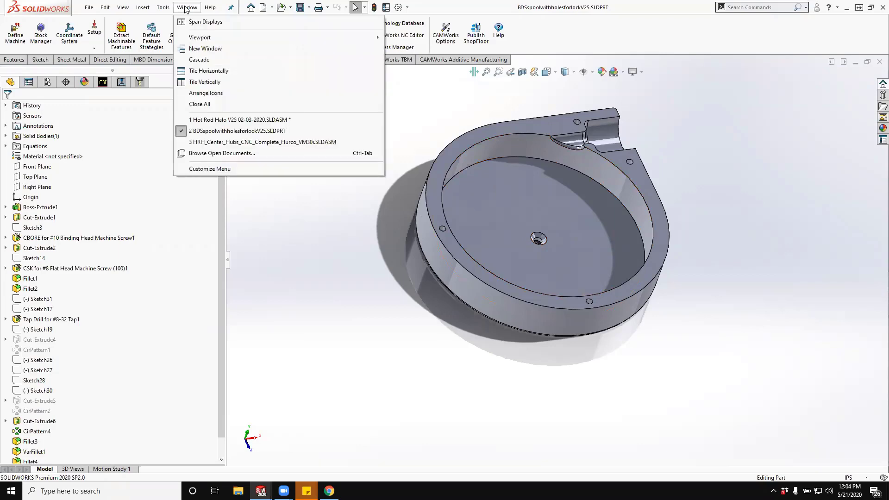
click(239, 121)
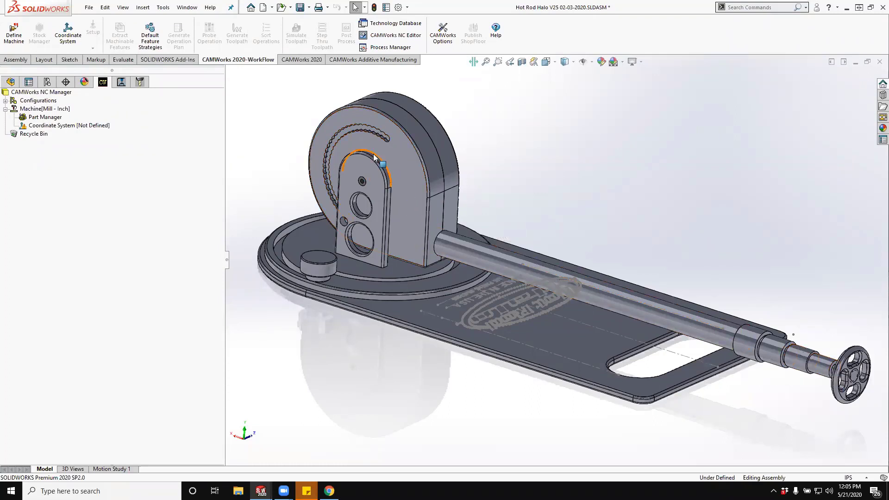
right_click(573, 342)
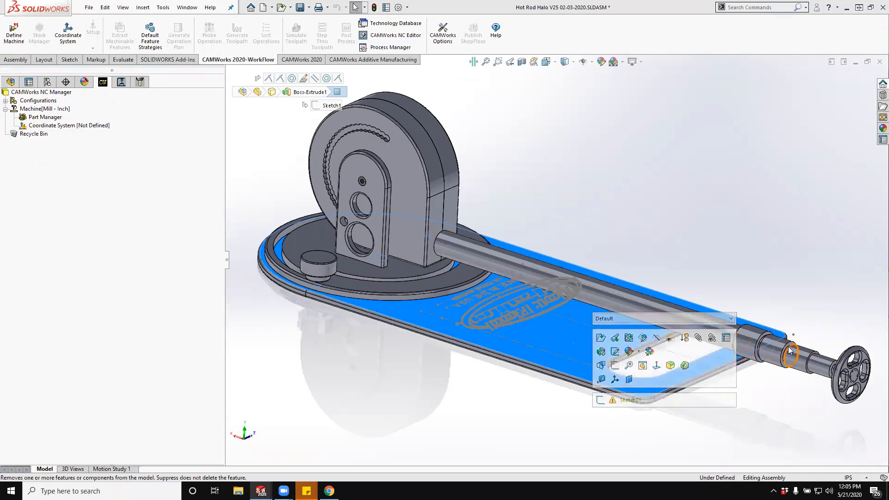
click(793, 248)
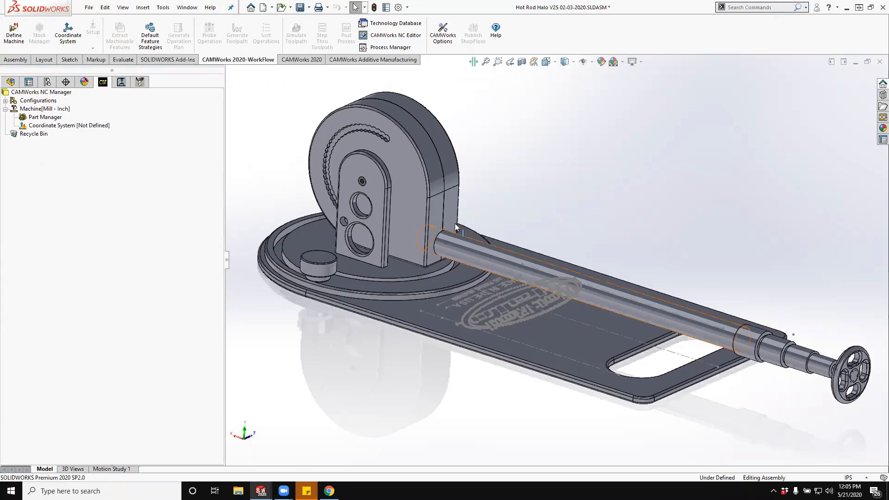
click(419, 189)
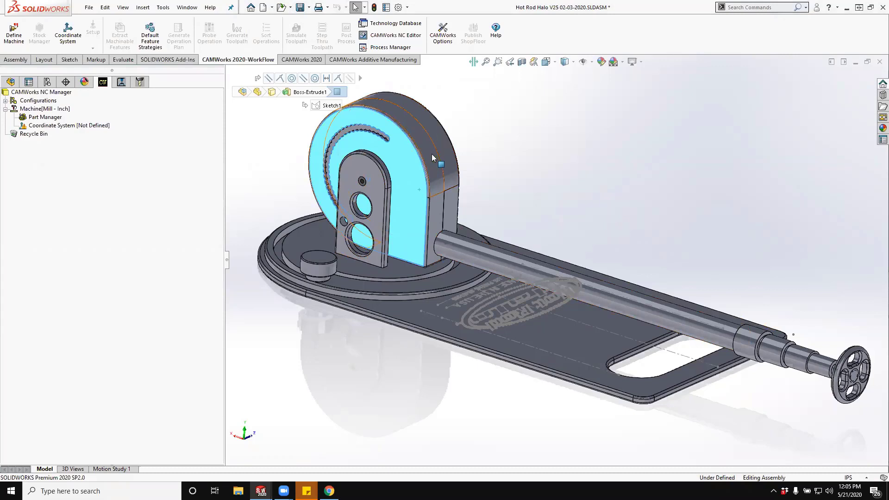
click(611, 163)
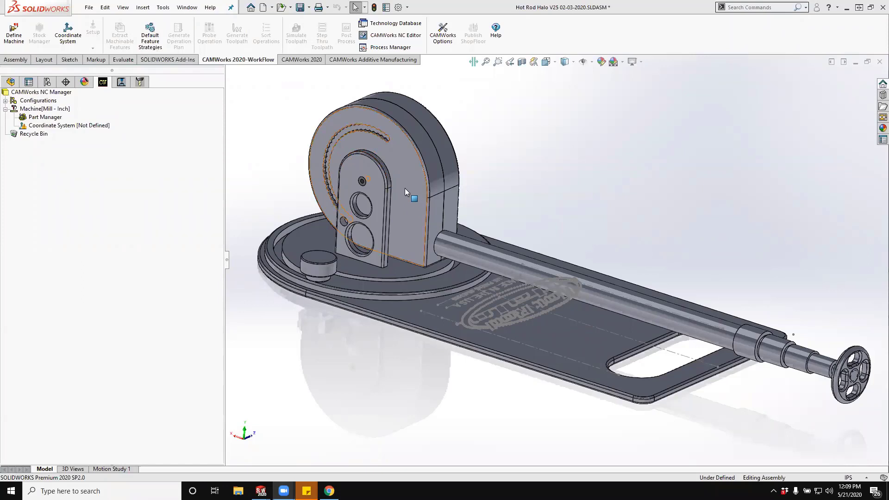
- Switch to the BDSspoolwithholesforlockV25 part and inspect its pocket and side outlet up close
click(187, 8)
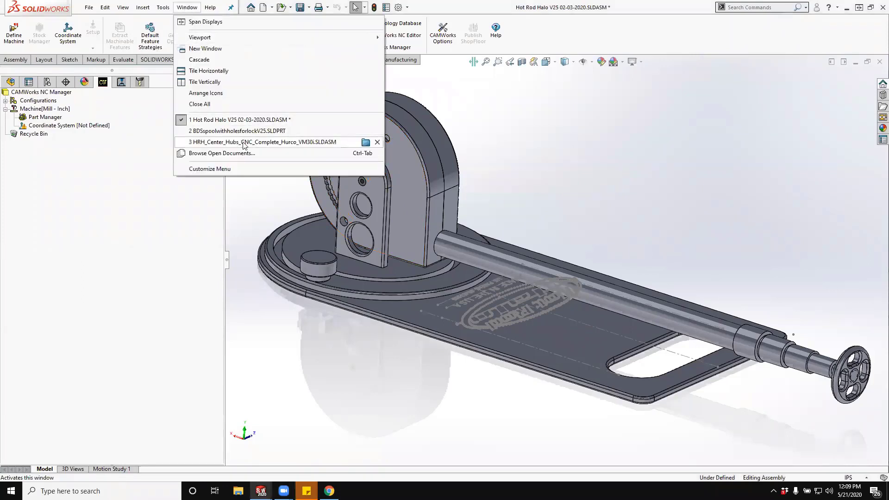
click(231, 131)
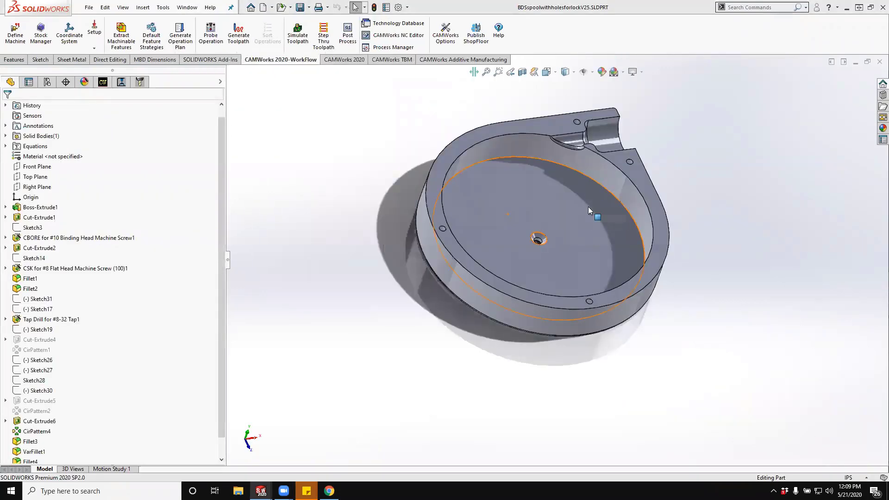
middle_drag(564, 193, 528, 190)
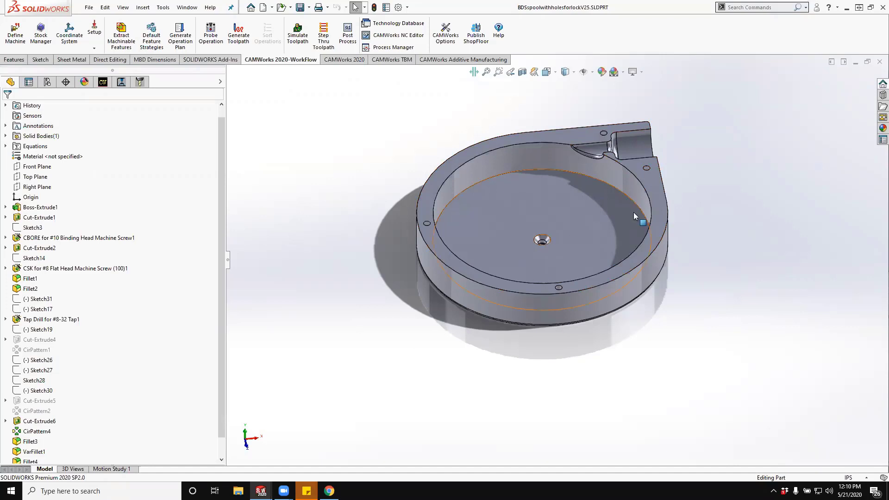
scroll(634, 212, down, 3)
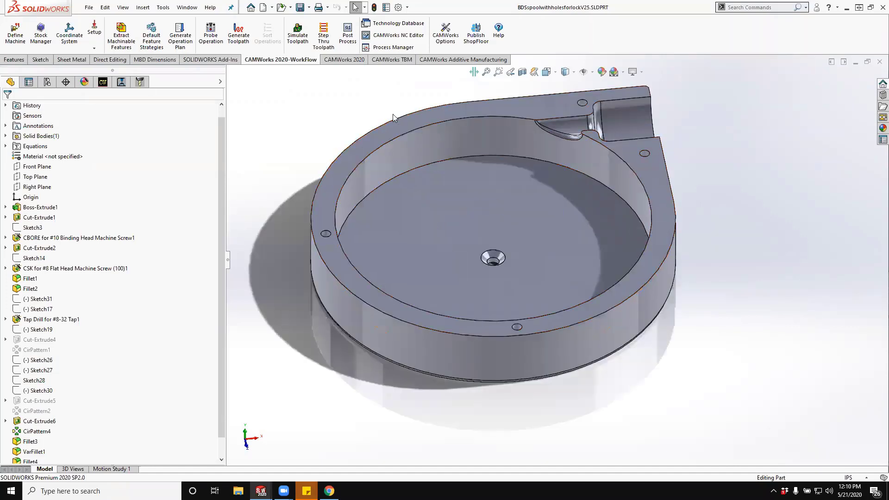
- Create a new document from the Part template
click(264, 7)
click(182, 176)
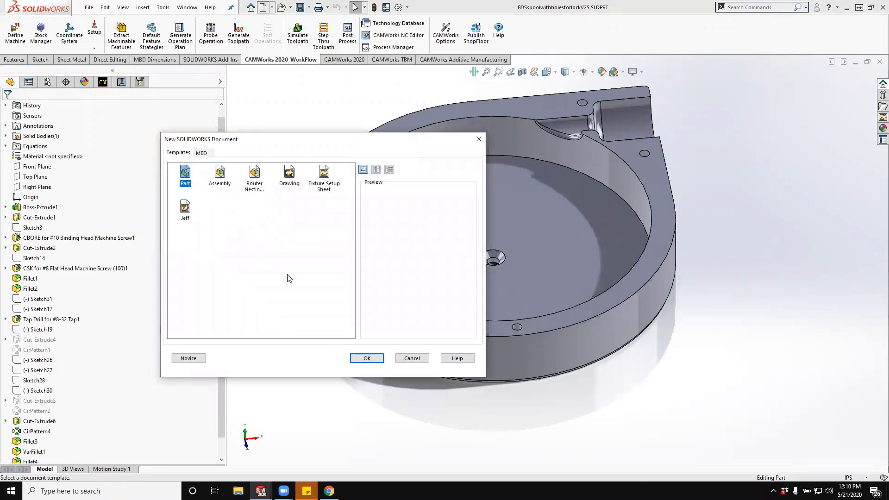
click(363, 359)
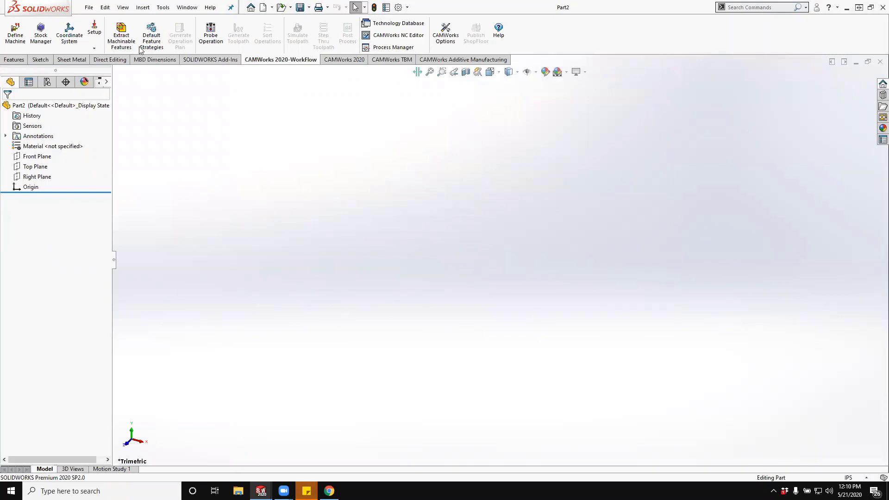
- Insert the BDSspoolwithholesforlockV25 part without transferring its material, and change the derived part's units to those of the base part
click(144, 7)
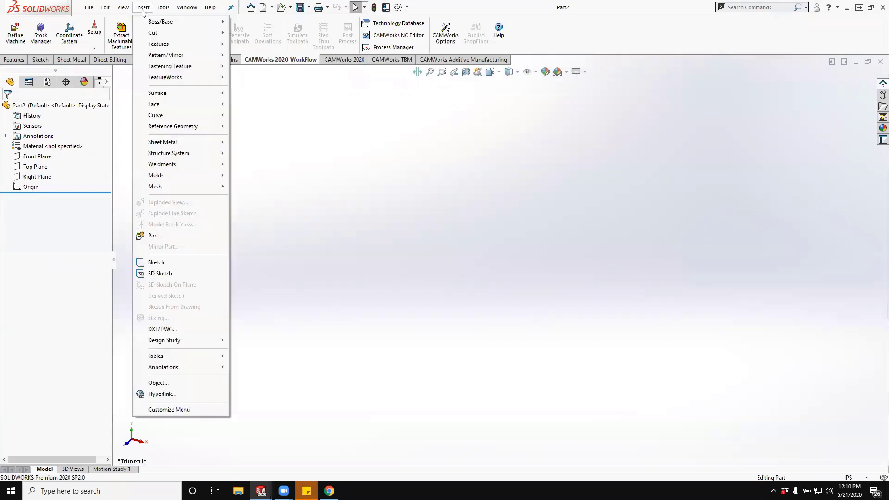
click(158, 236)
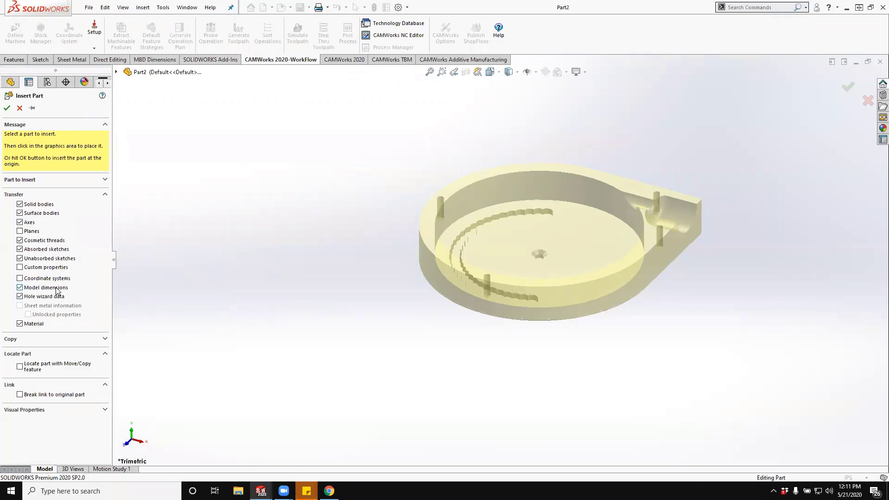
click(19, 324)
click(540, 264)
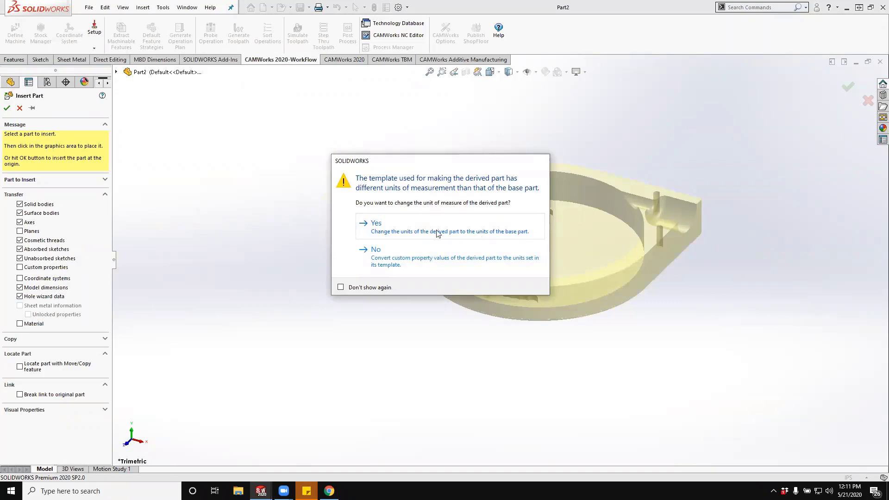
click(460, 234)
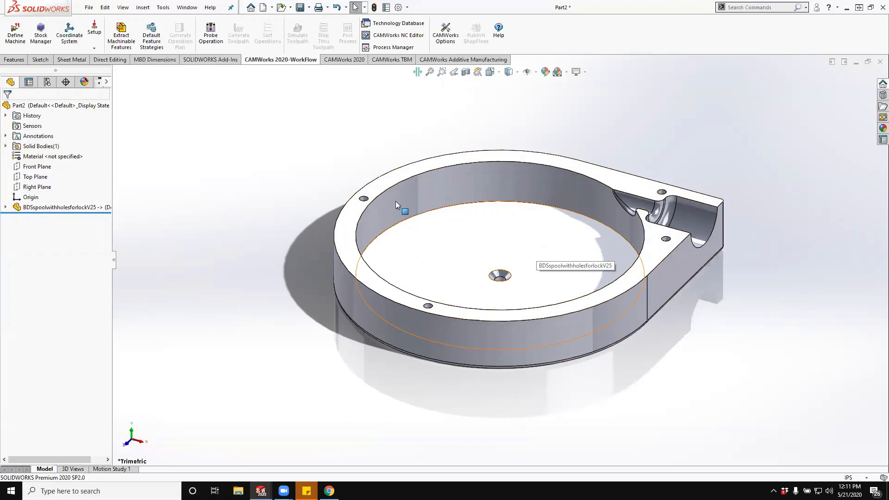
- Save the new derived part in the Machine Shop folder as "Hub w Spooler - CAM MFG"
click(291, 7)
click(309, 8)
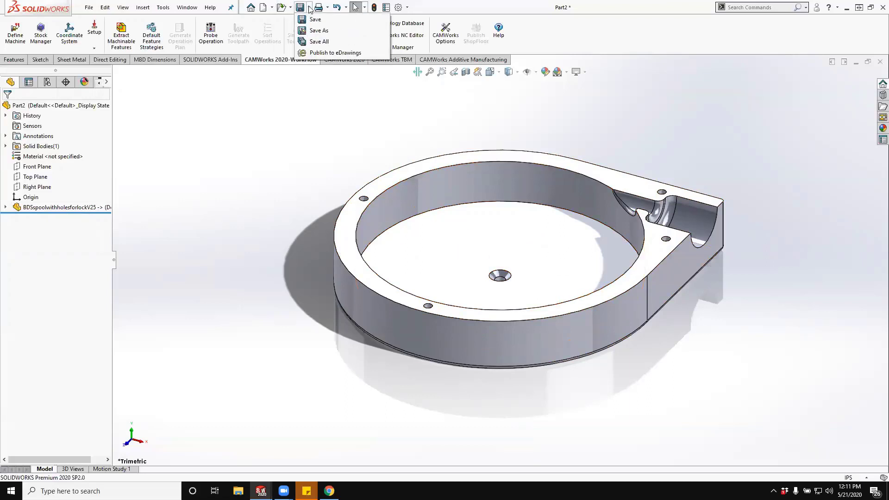
click(318, 31)
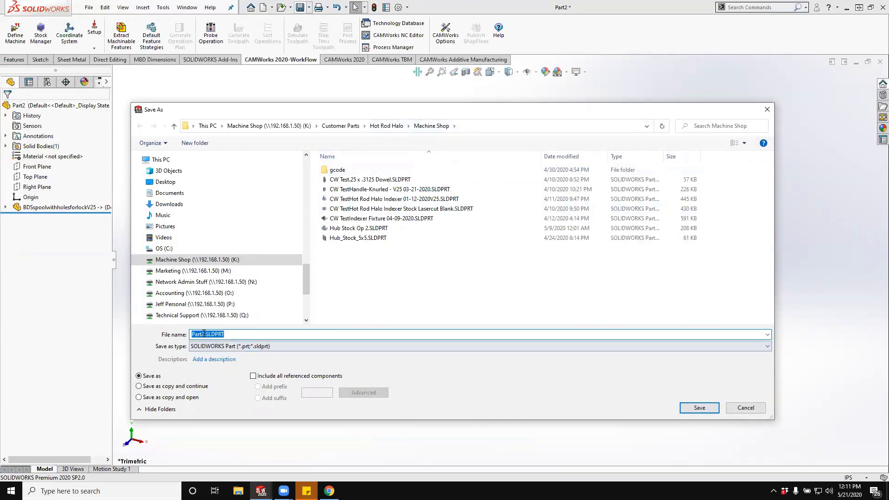
double_click(204, 333)
key(Home)
key(Delete)
key(Delete)
key(Delete)
key(Delete)
key(Delete)
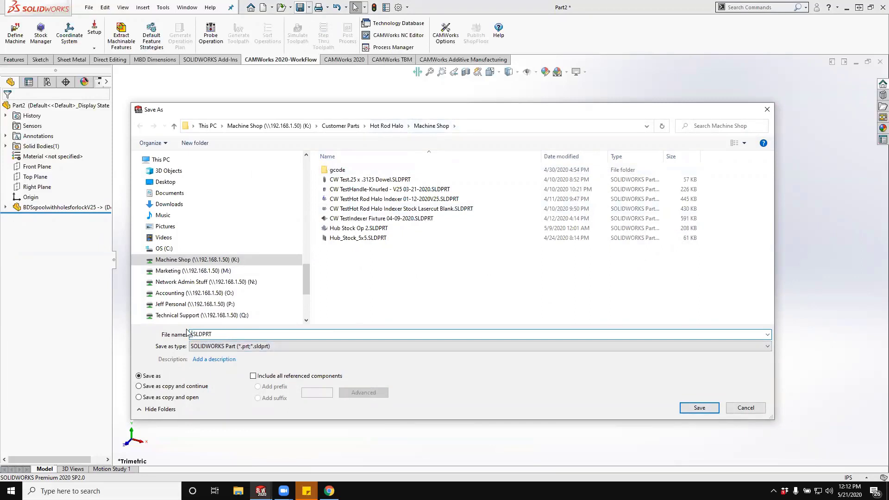
text(Hub w Spooler - CAM MFG)
click(702, 412)
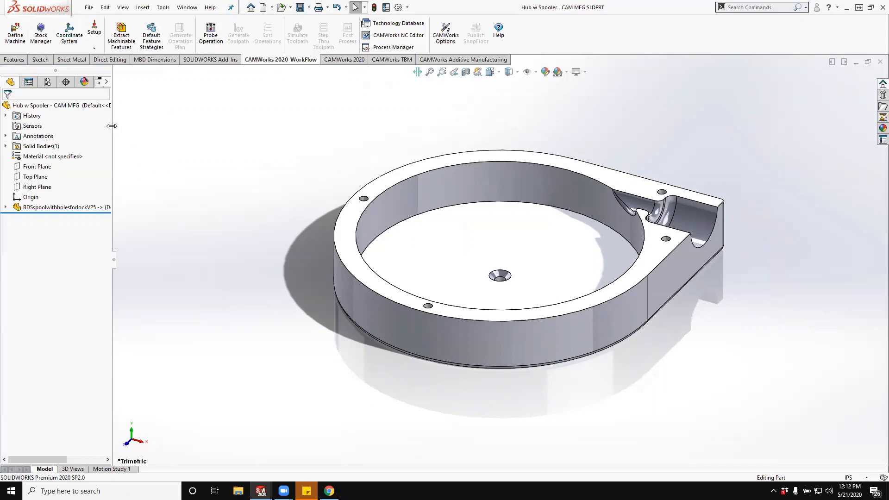
- Show the CAMWorks feature tree in a wider pane and define Mill - Inch as the machine
drag(111, 126, 174, 125)
click(103, 83)
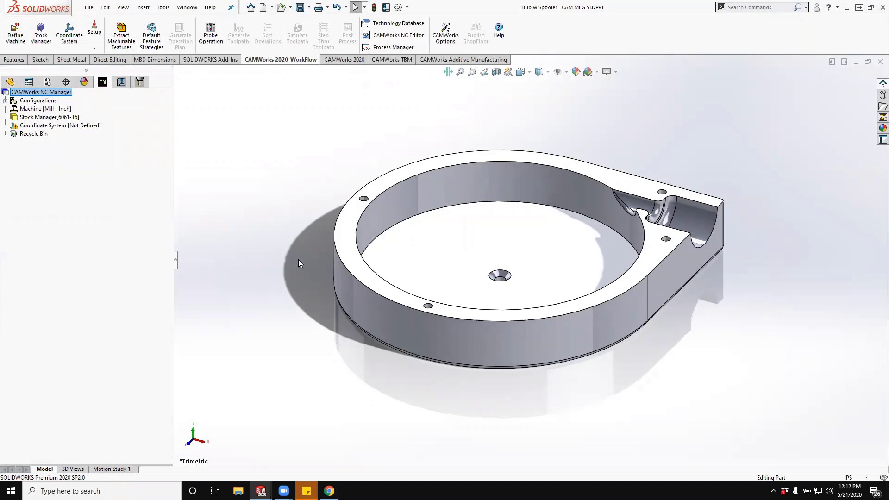
click(15, 34)
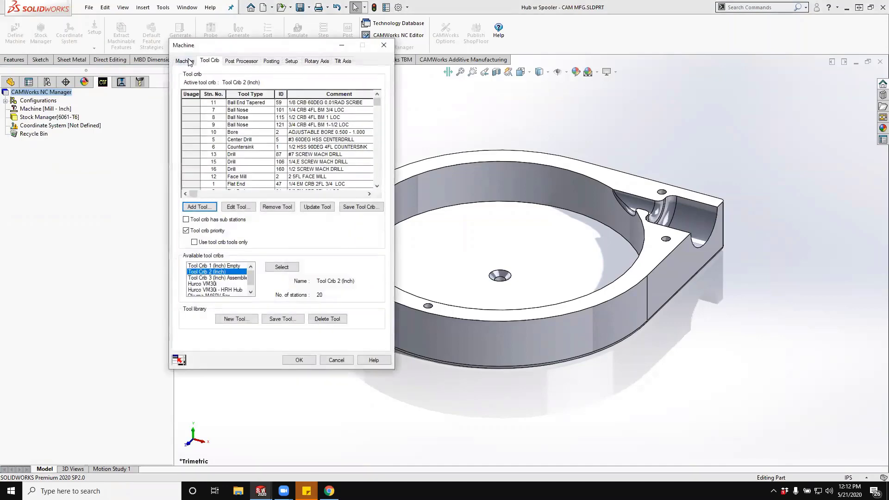
click(185, 60)
click(284, 86)
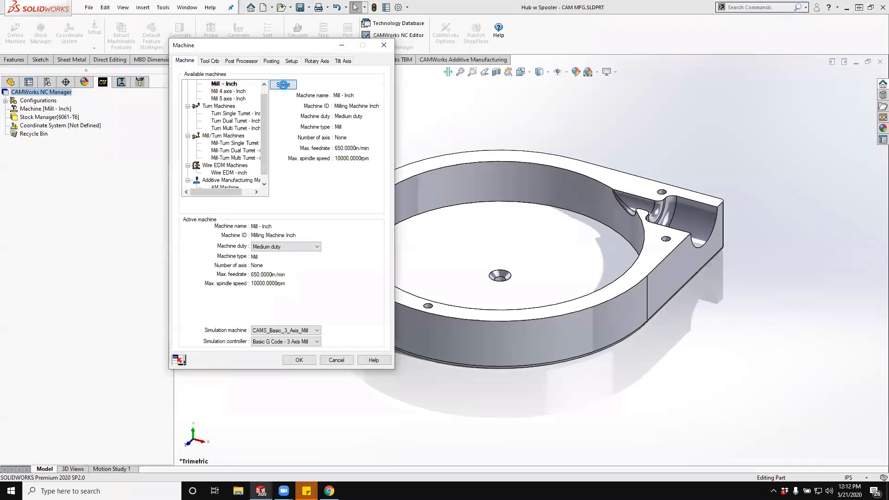
- Make Hurco VM30i - HRH Hub the machine's active tool crib
click(211, 61)
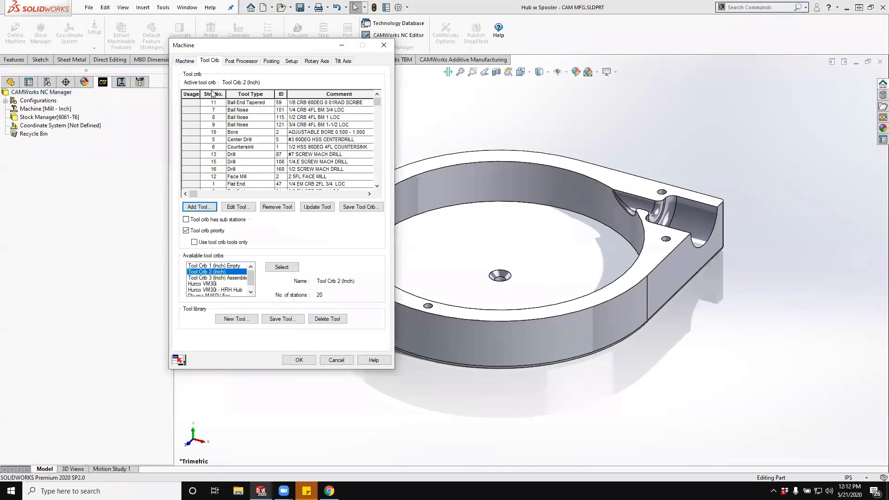
click(220, 290)
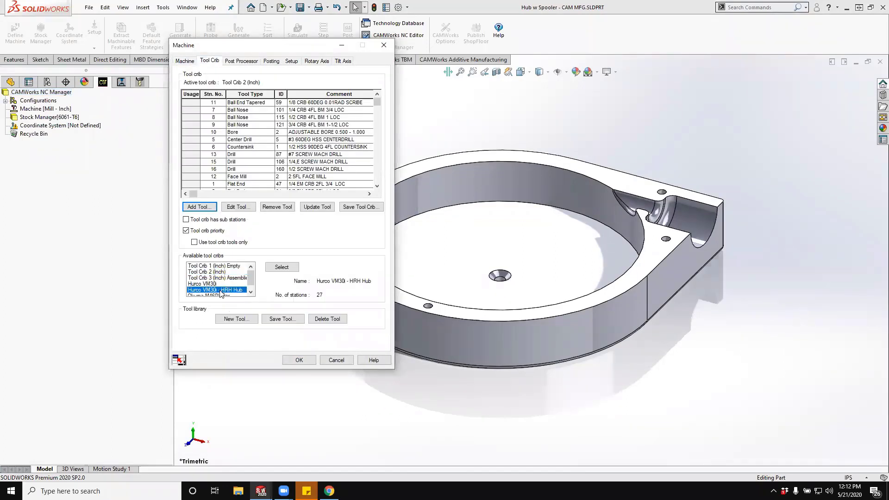
click(281, 268)
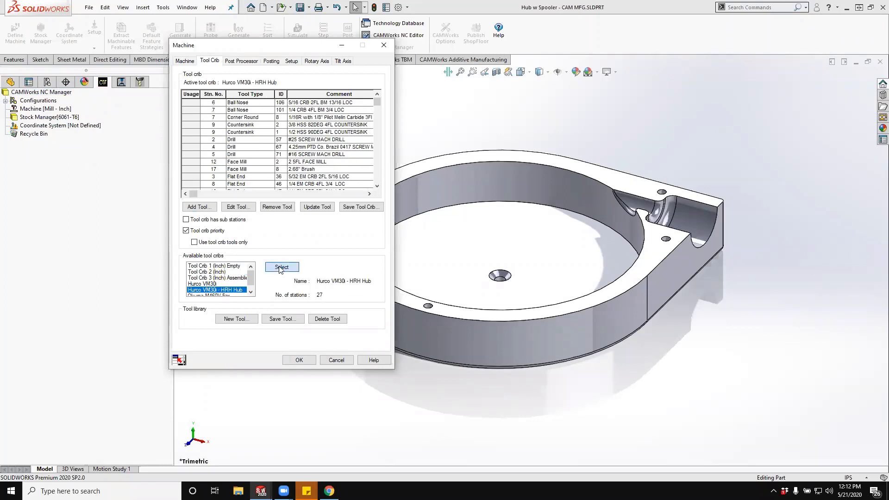
- Make HURCO_VMX_WINMAX_ISNC_4X_1G the machine's active post processor
click(240, 61)
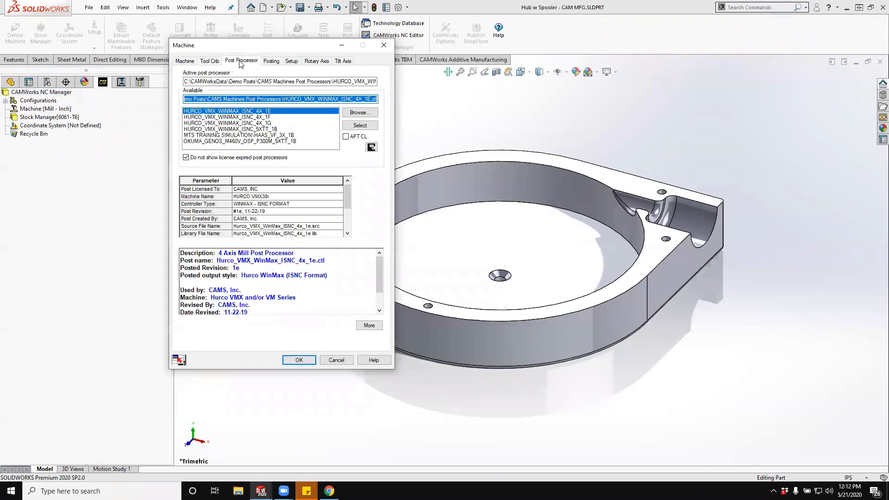
click(267, 123)
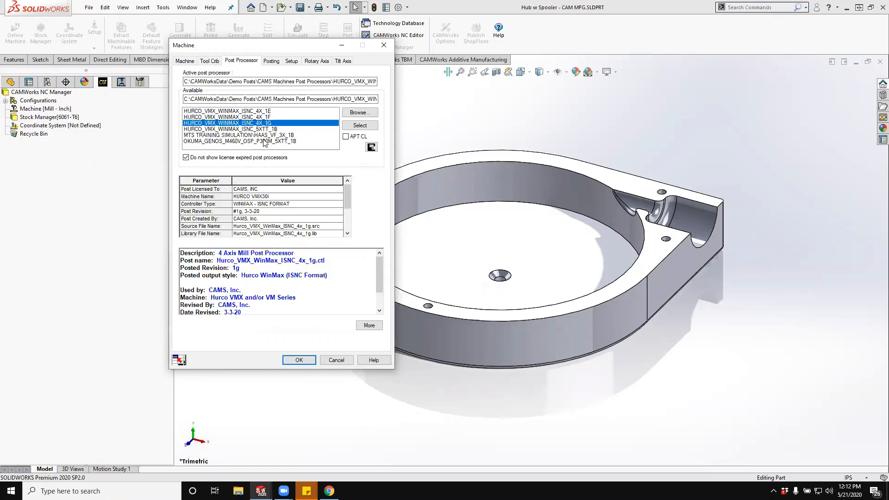
click(360, 125)
- Review the sequence number options in the machine's posting parameters and set Output Setup Comments to Setup Name & Description
click(273, 61)
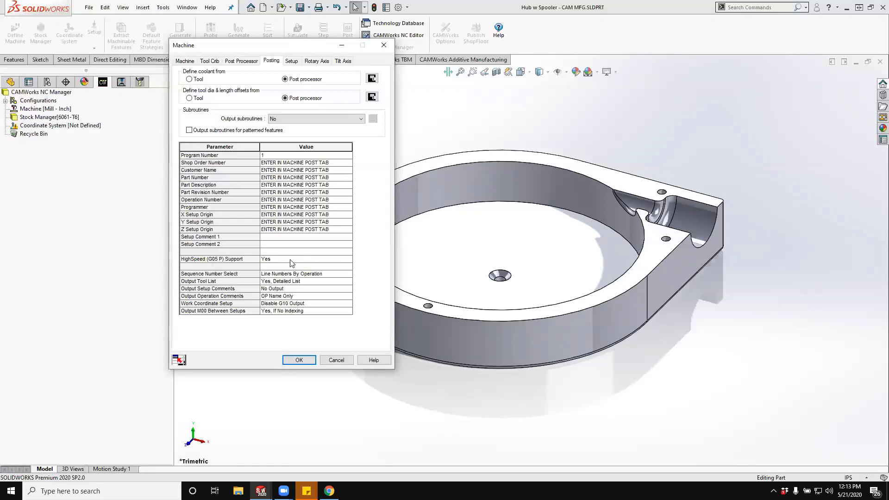
click(349, 274)
click(348, 273)
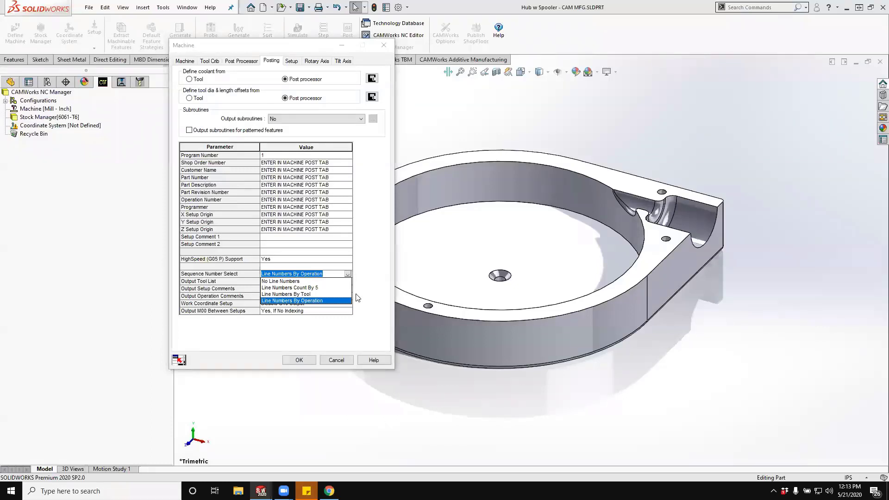
click(374, 296)
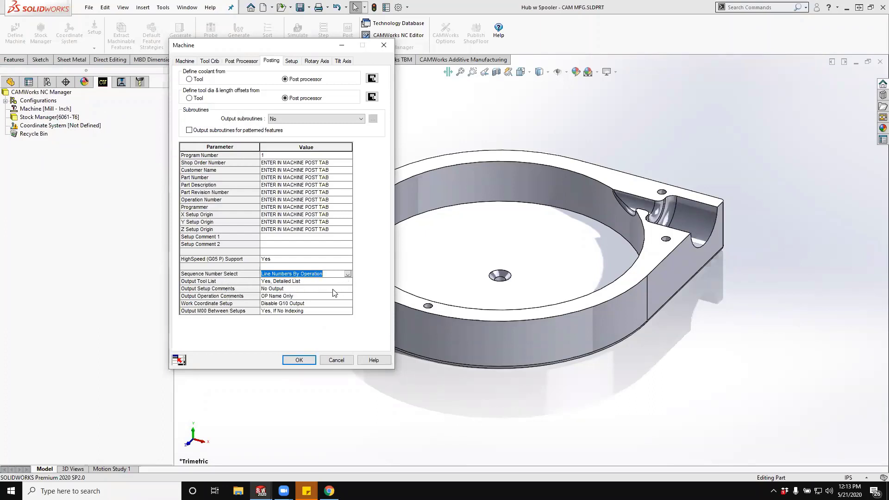
click(348, 289)
click(348, 288)
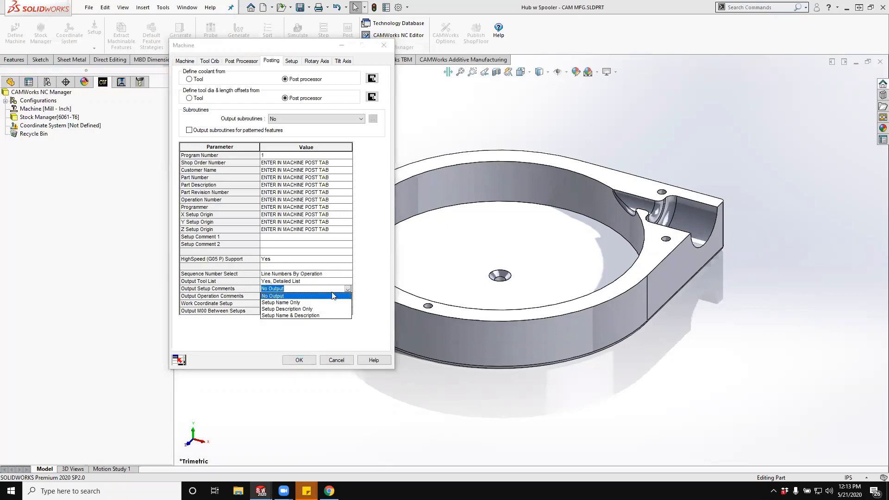
click(319, 315)
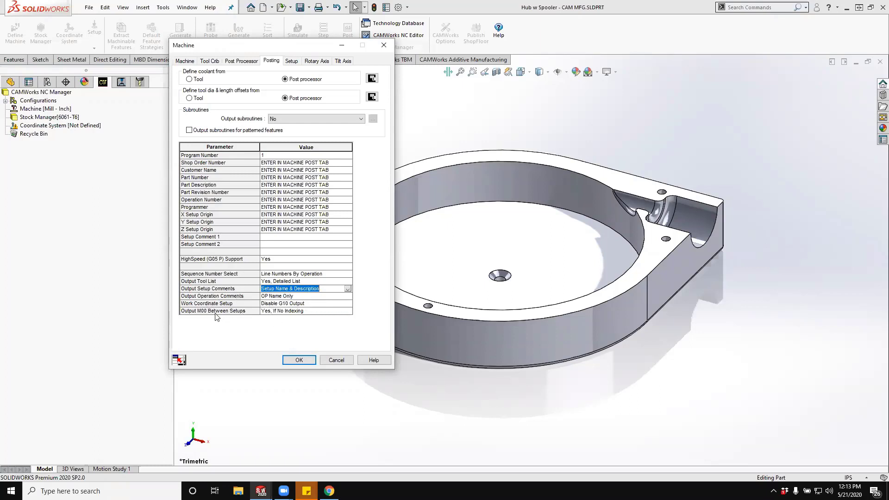
- Set Output M00 Between Setups to No in the machine's posting parameters
click(347, 310)
click(348, 311)
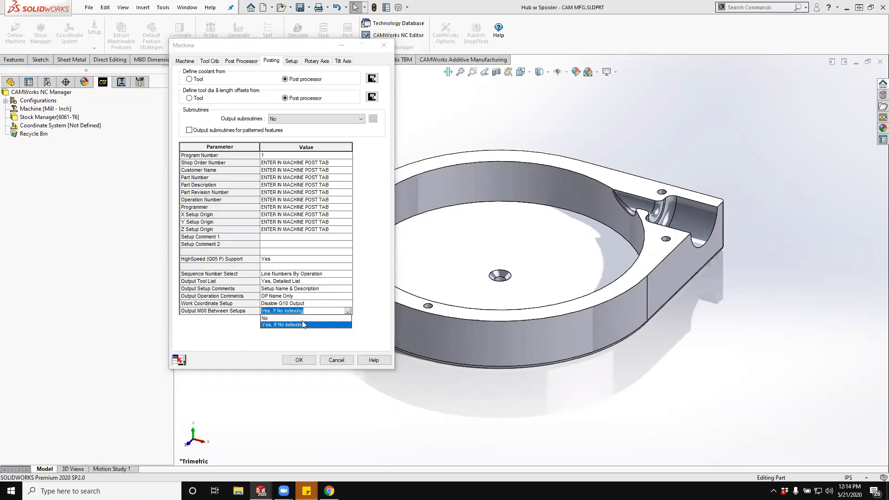
click(303, 318)
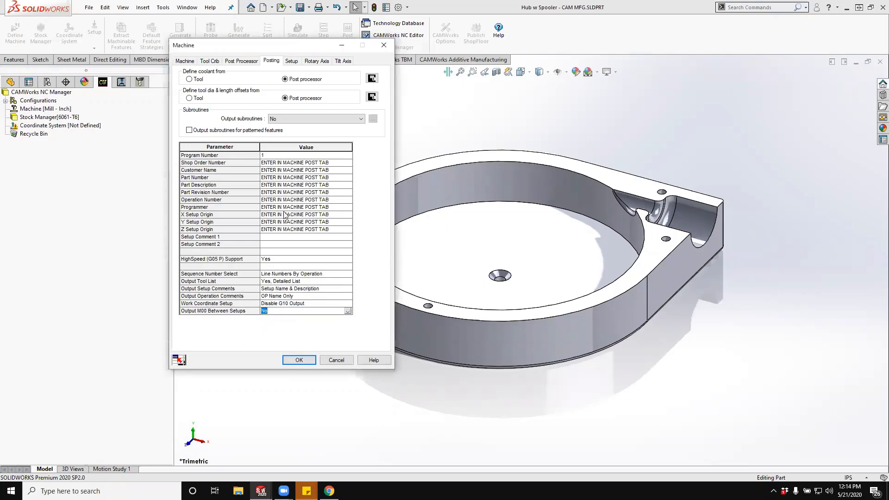
- Keep the machine's setup indexing at None and accept the machine definition
click(292, 62)
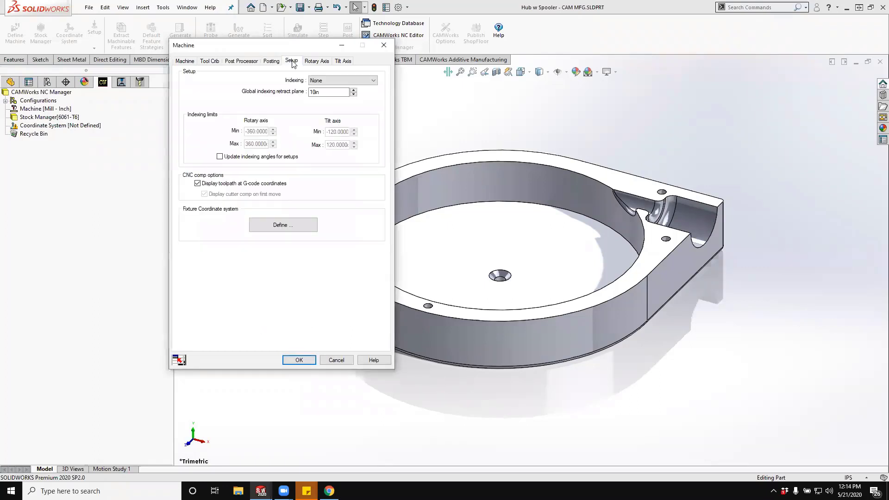
click(332, 81)
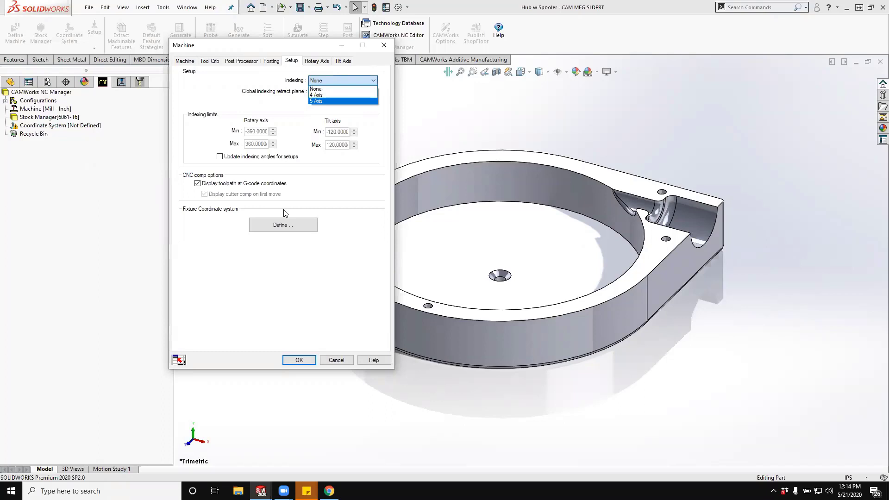
click(332, 88)
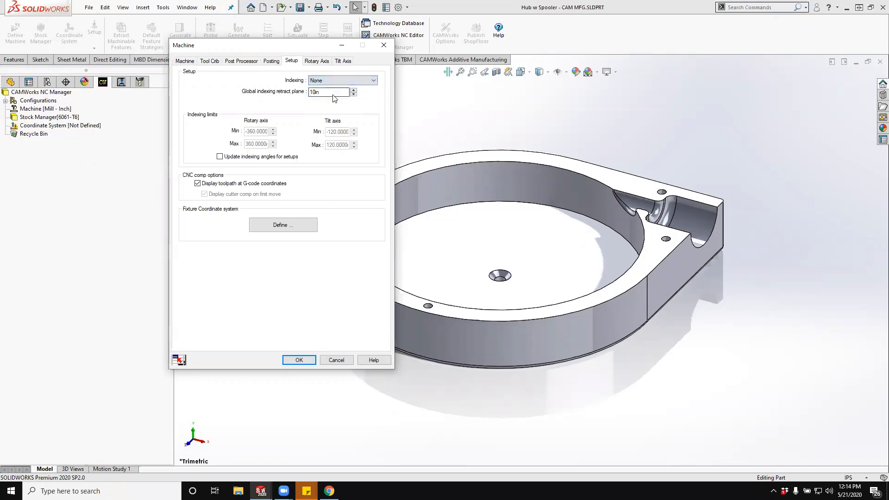
click(299, 360)
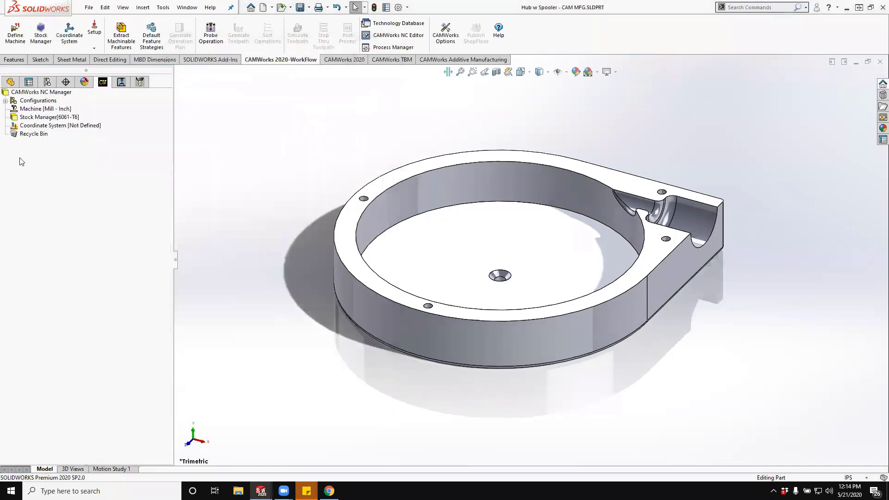
- Open the stock definition and examine the bounding box stock around the hub from several sides
click(36, 41)
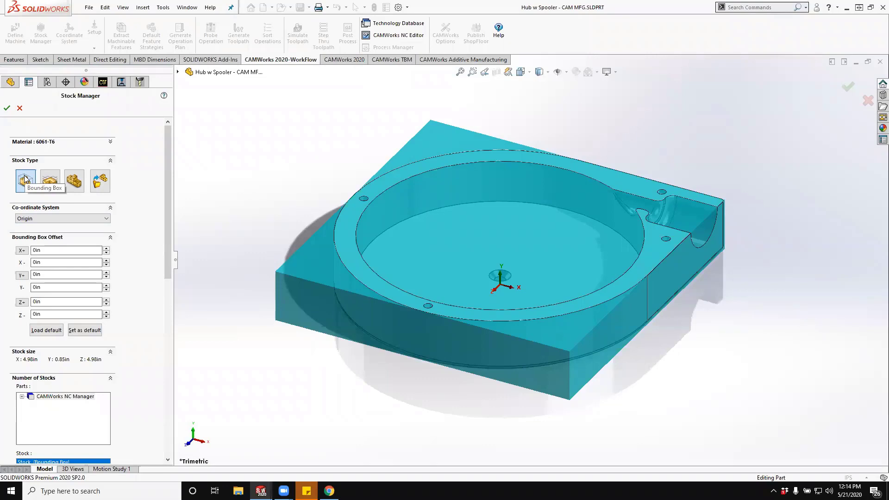
middle_drag(457, 381, 427, 398)
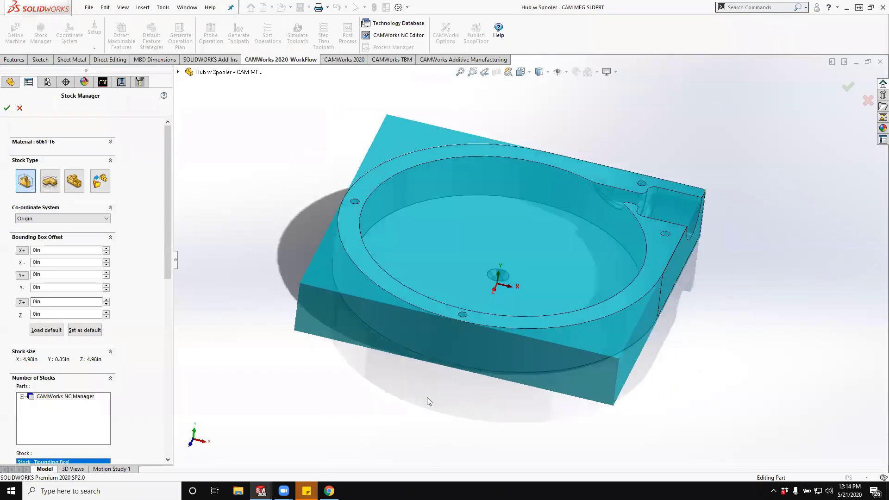
click(47, 182)
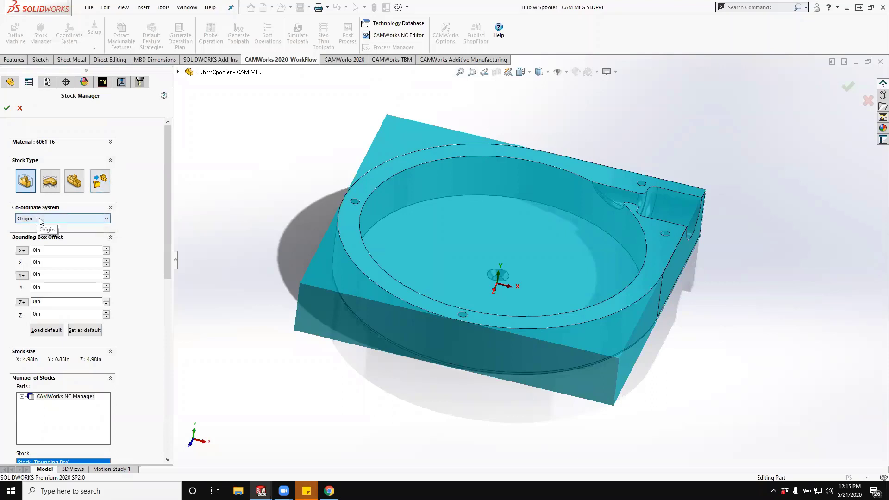
middle_drag(299, 271, 278, 301)
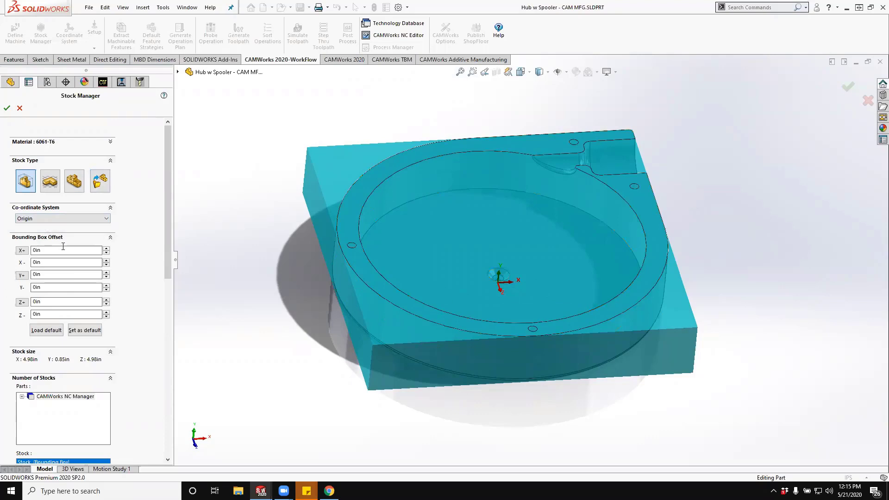
middle_drag(382, 235, 363, 198)
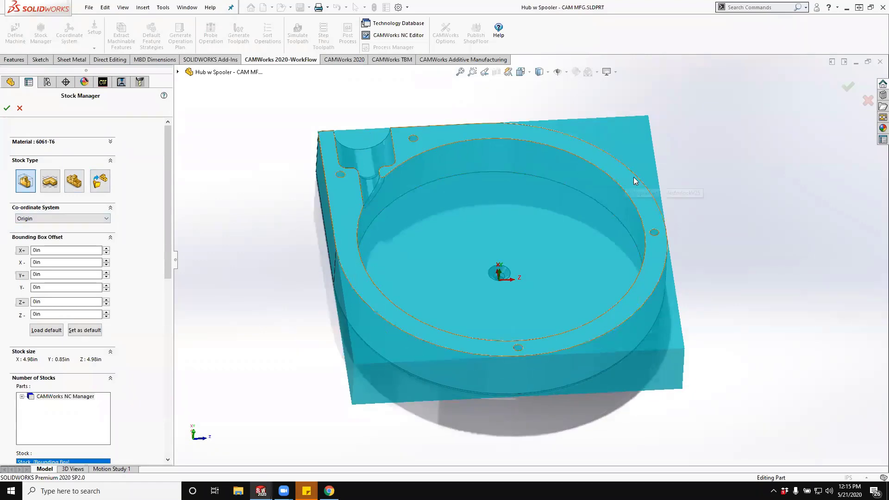
middle_drag(350, 317, 309, 224)
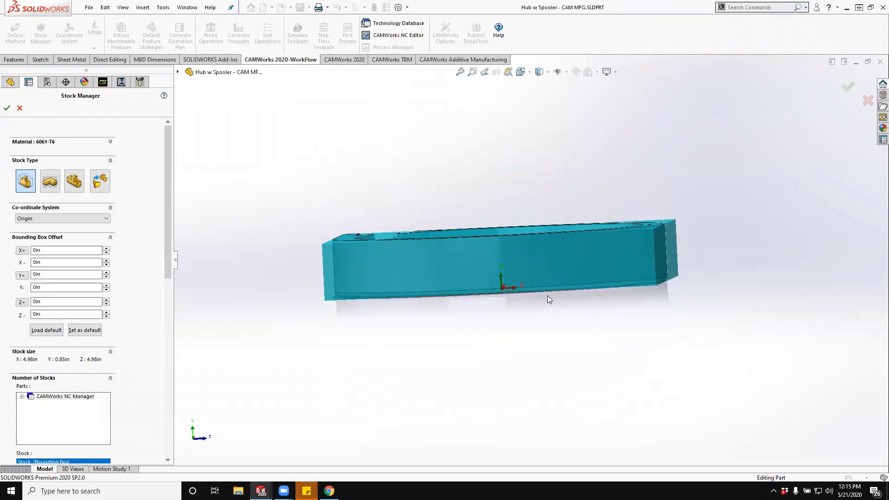
middle_drag(551, 300, 536, 342)
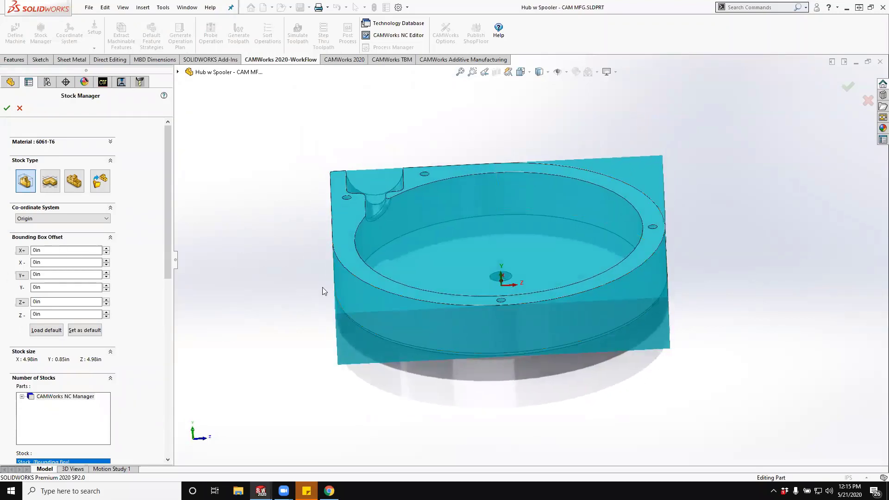
middle_drag(322, 287, 329, 301)
- Set the bounding box stock's Z+ offset to 0.035 in and apply it uniformly in Z
click(71, 302)
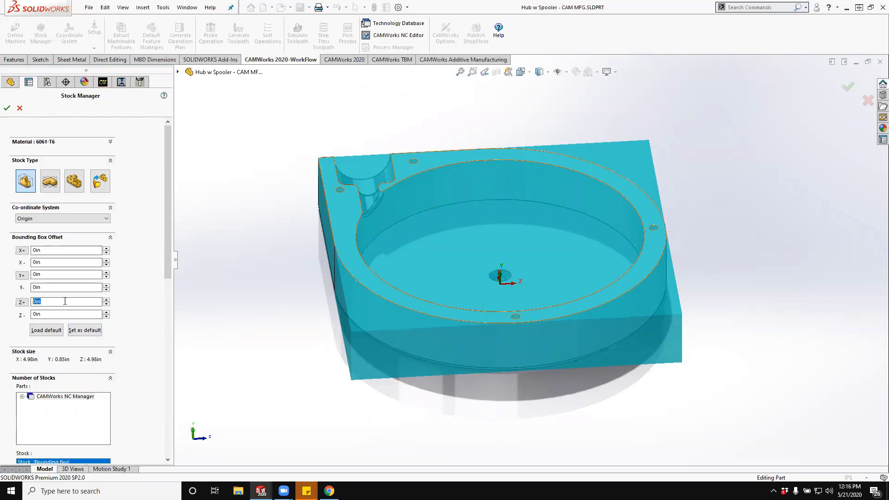
text(.035)
key(Tab)
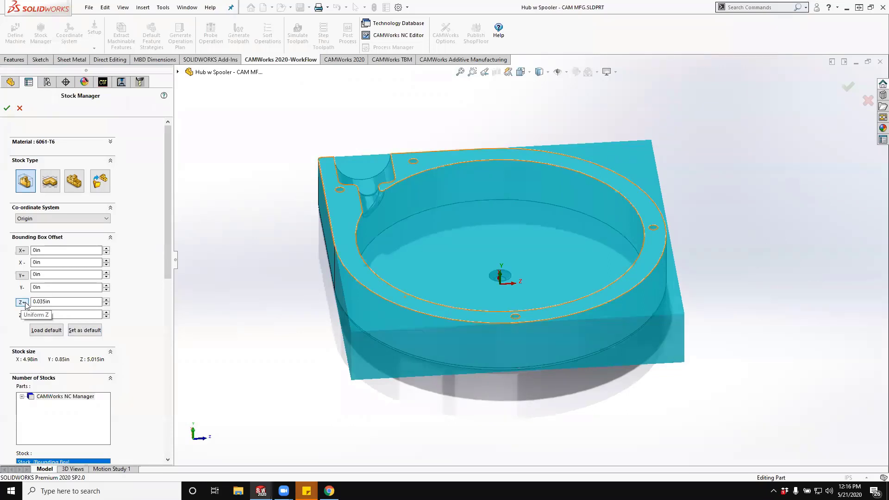
click(21, 303)
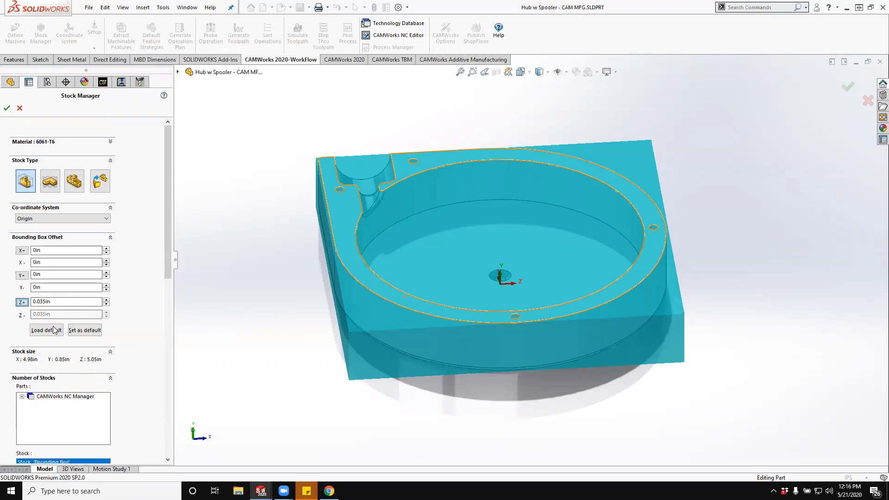
- Try uniform Z offsets of 0.025 in and 0.04 in for the bounding box stock
click(20, 303)
text(0.025)
key(Tab)
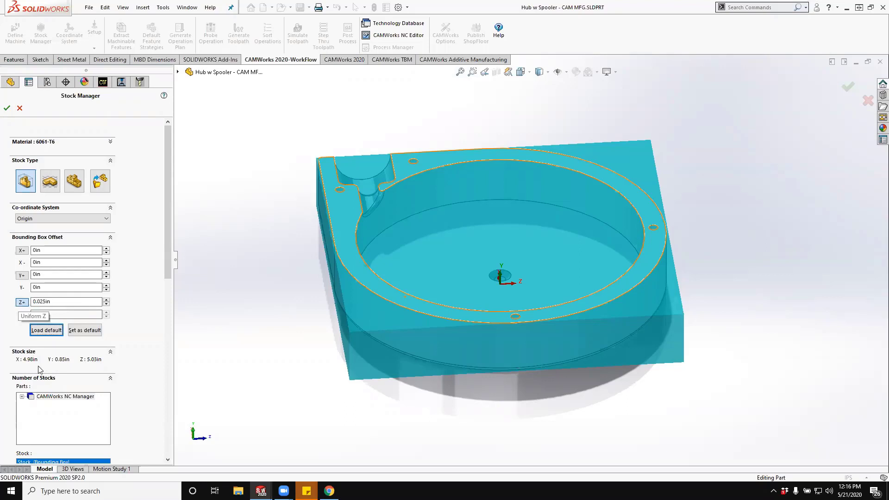
middle_drag(249, 301, 242, 298)
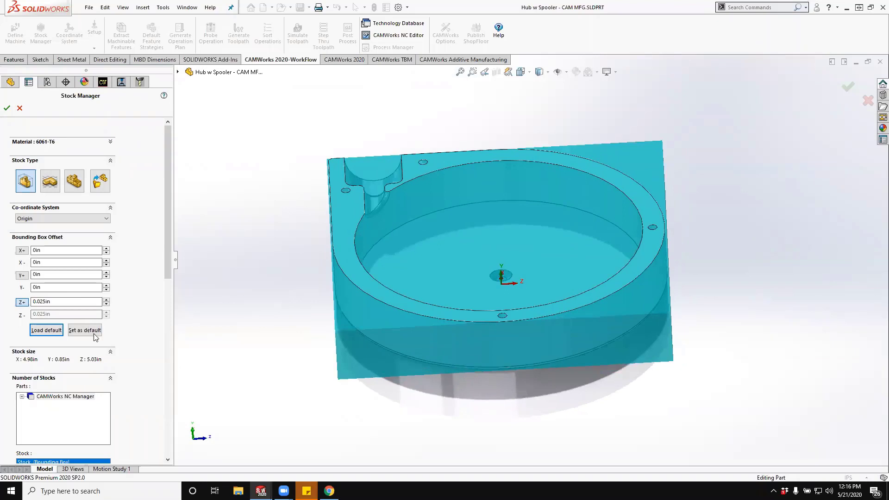
double_click(78, 302)
text(0.04)
key(Return)
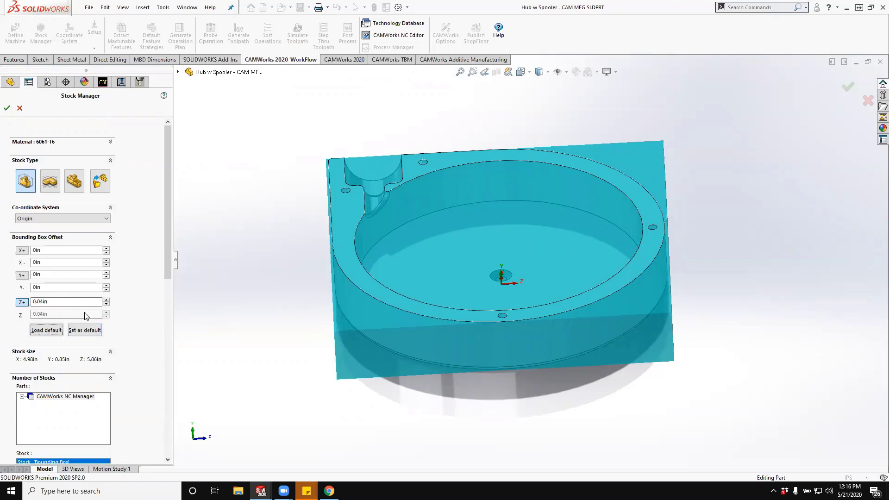
- Set the stock's uniform Z offset back to 0.035 in
drag(80, 301, 1, 301)
text(.035)
key(Tab)
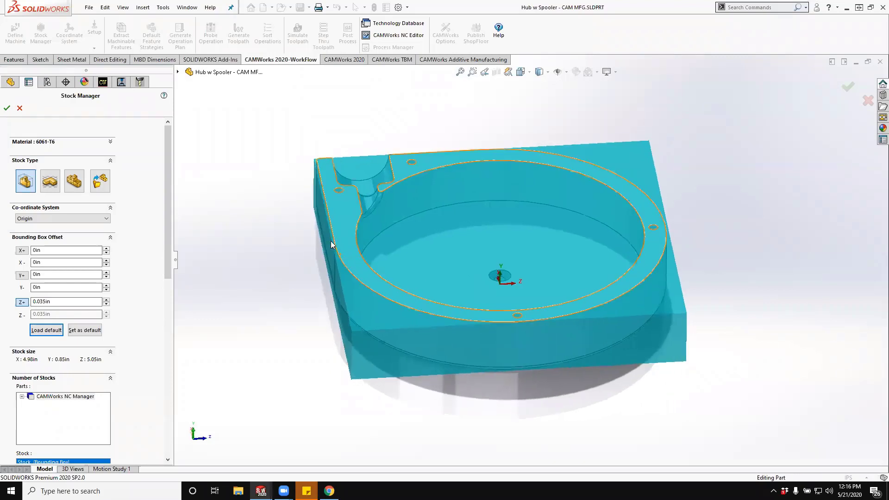
- Set the bounding box stock's X+ offset to 0.01 in and apply it uniformly in X
middle_drag(427, 255, 433, 273)
click(58, 249)
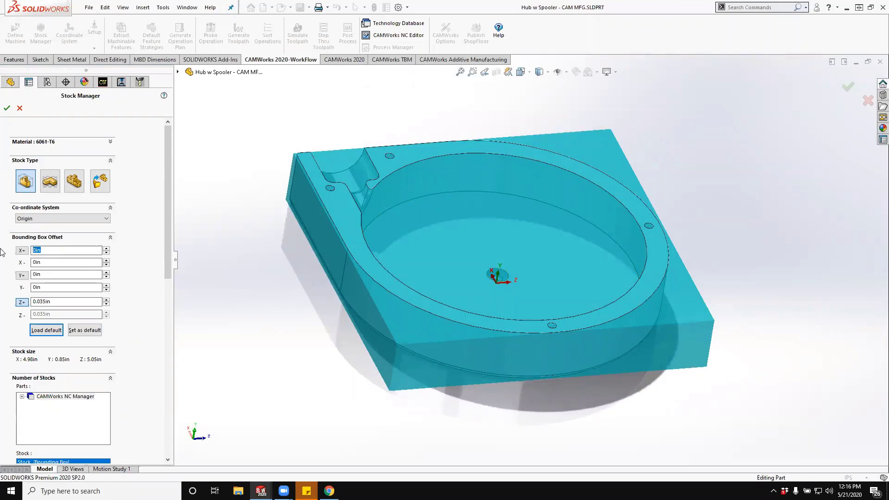
text(0.01)
key(Tab)
click(22, 250)
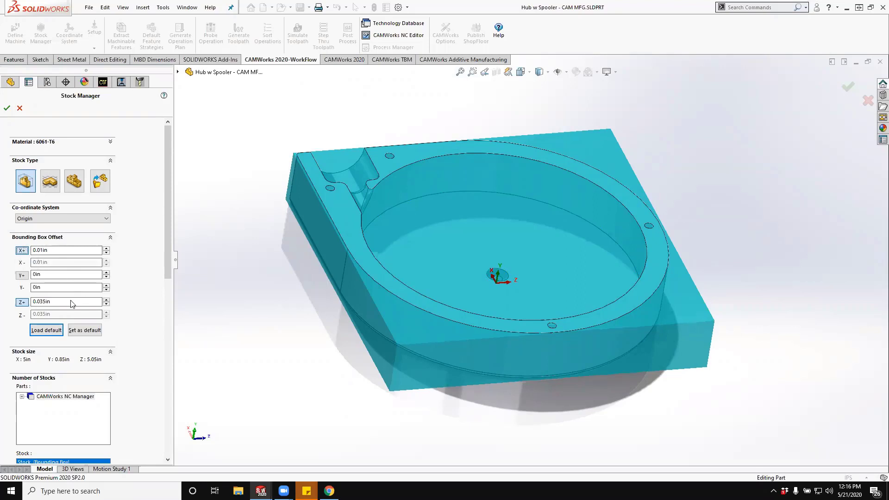
- Set the stock's Y+ offset to 0.02 in and its Y- offset to 0.13 in, and accept the stock
middle_drag(326, 287, 316, 272)
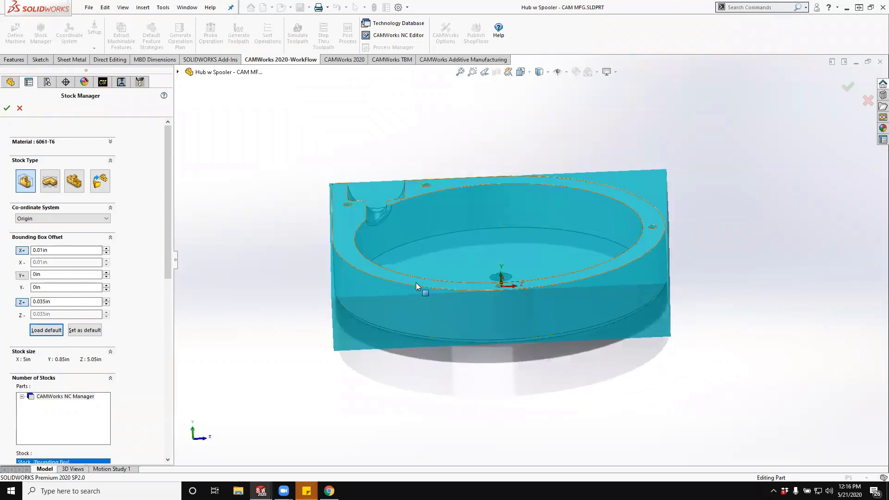
double_click(57, 277)
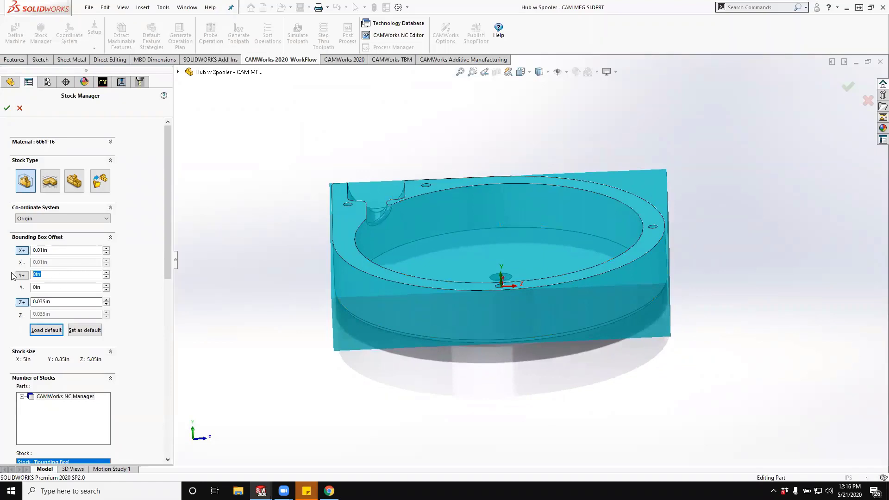
text(0.02)
click(33, 287)
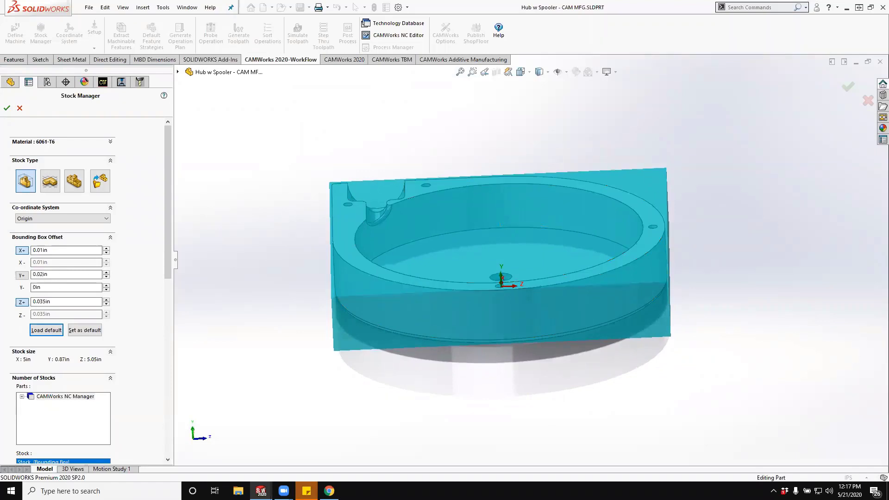
drag(64, 286, 12, 285)
text(0.13)
key(Tab)
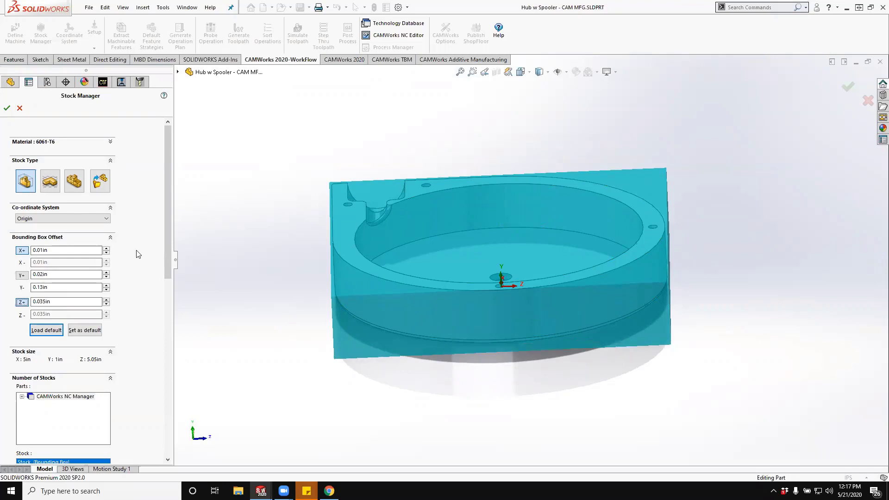
click(7, 109)
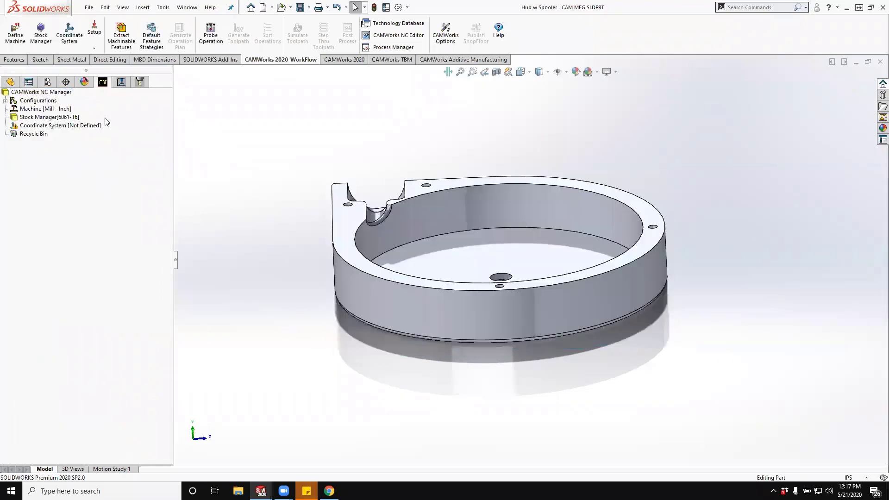
- Open the fixture coordinate system definition for editing
right_click(44, 128)
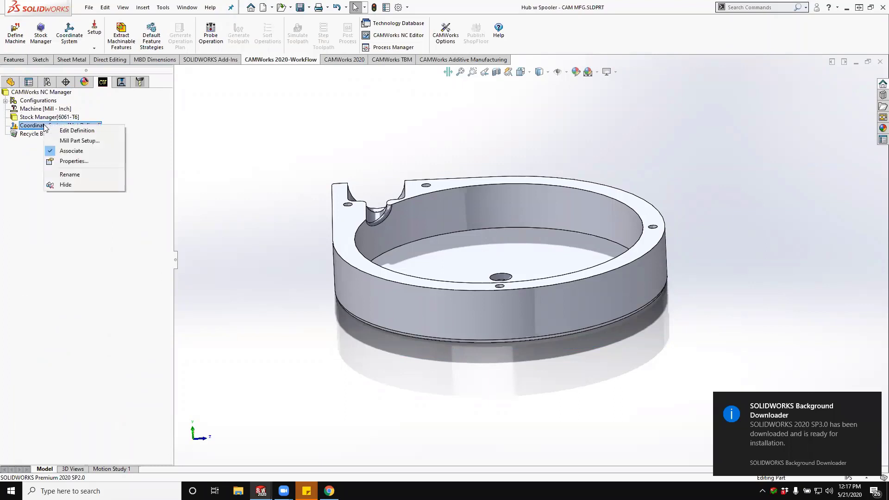
click(65, 131)
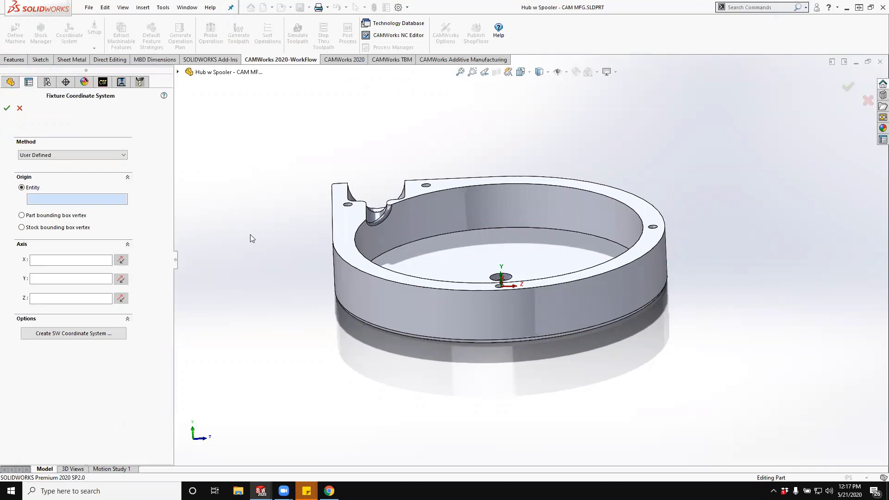
middle_drag(250, 238, 298, 263)
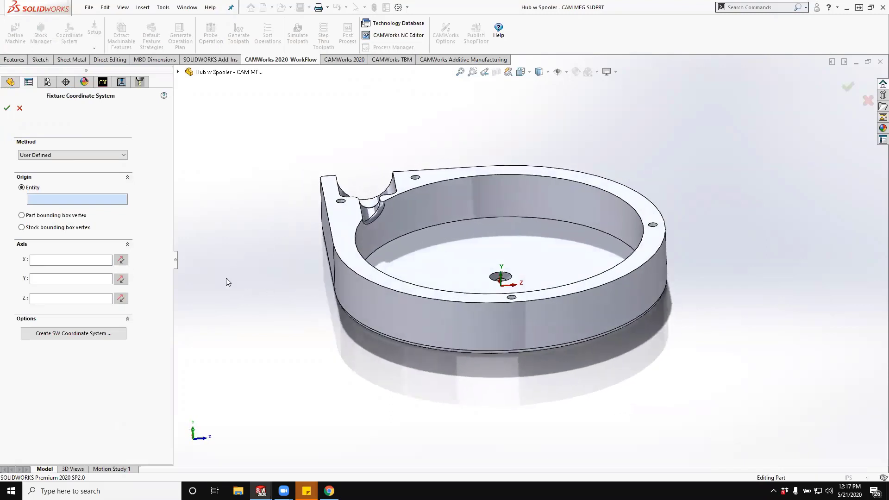
click(57, 155)
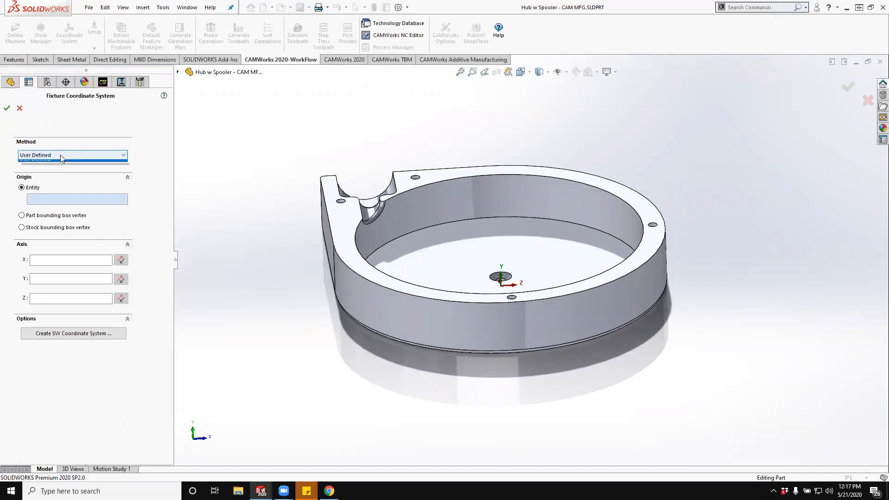
click(71, 165)
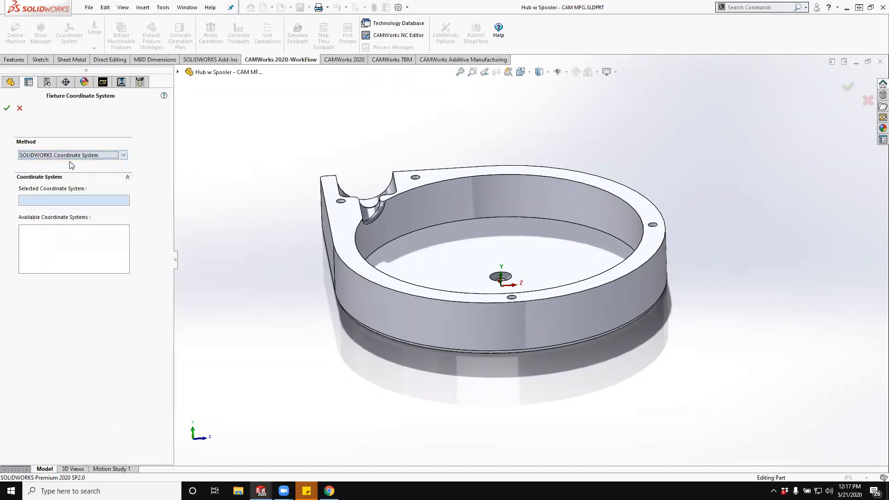
click(72, 156)
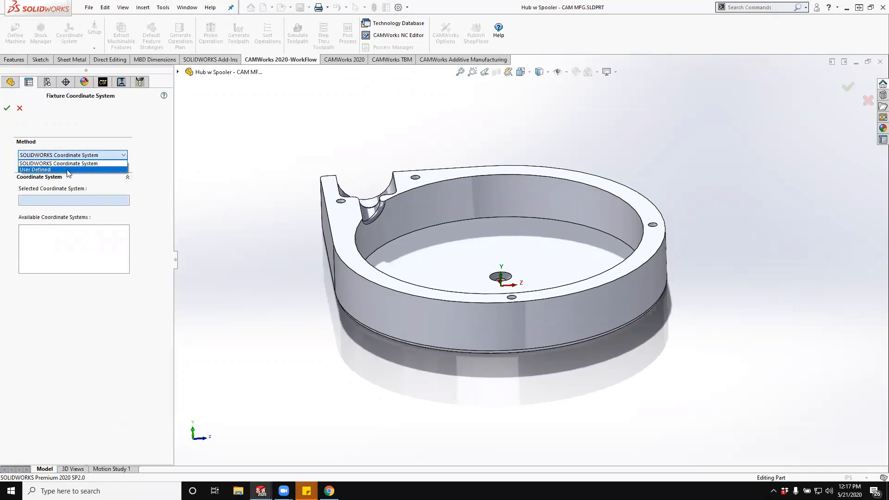
click(69, 170)
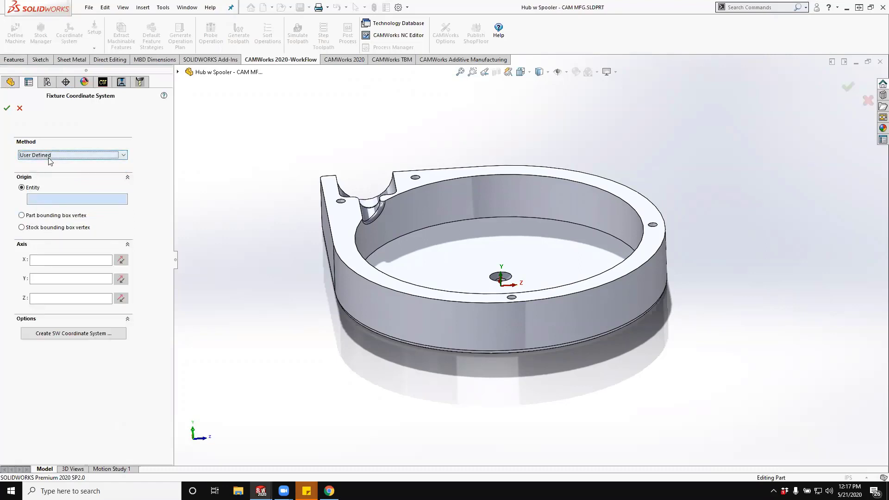
- Place the fixture coordinate system's origin on the centre point of the stock bounding box's upper face
click(35, 216)
click(38, 227)
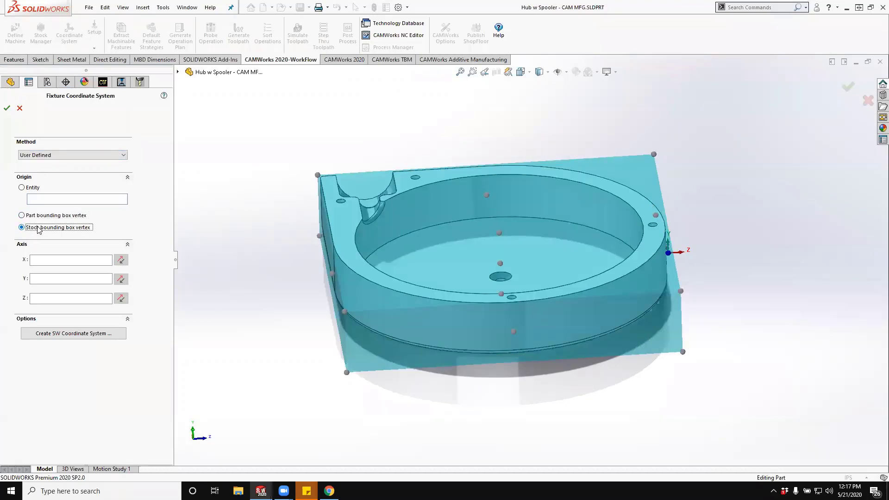
middle_drag(360, 344, 477, 253)
click(498, 236)
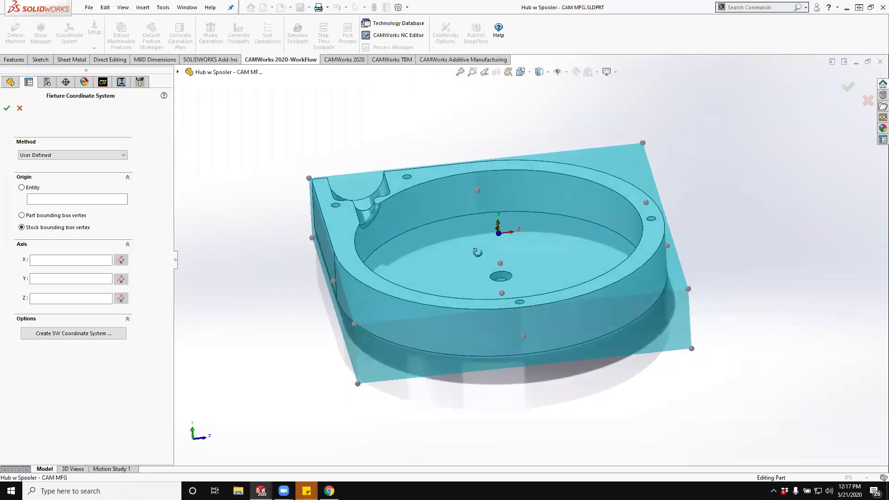
- Align the X axis with the straight upper edge behind the notch and Y with the straight side edge, and accept the coordinate system
click(69, 261)
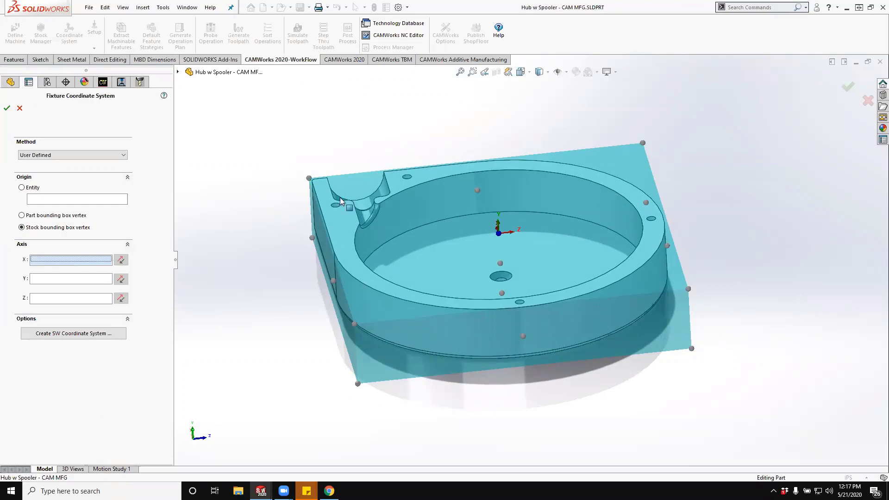
click(429, 169)
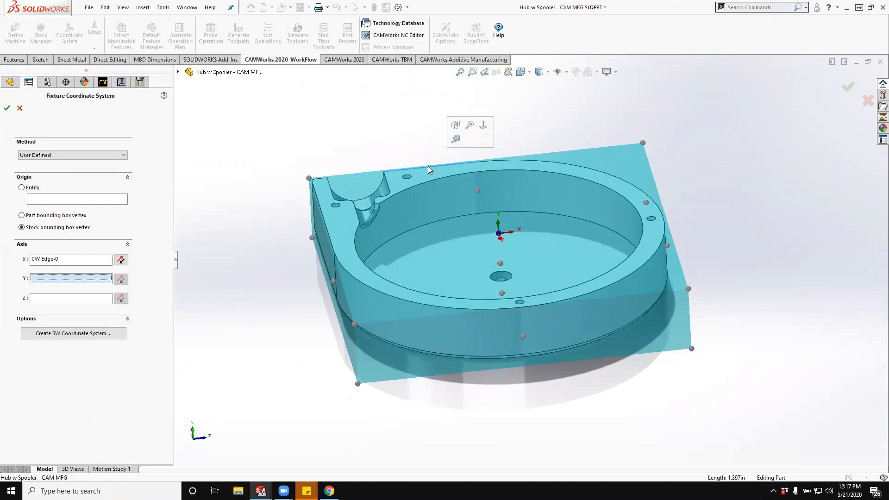
middle_drag(419, 220, 415, 184)
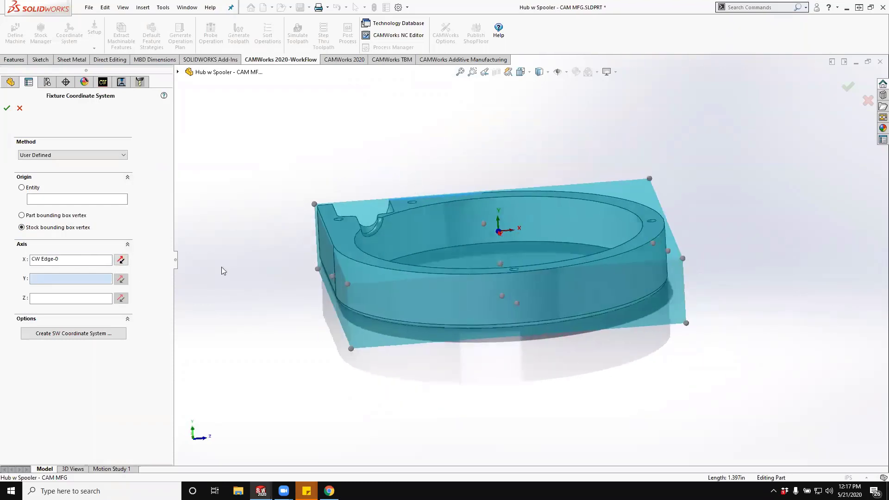
click(329, 237)
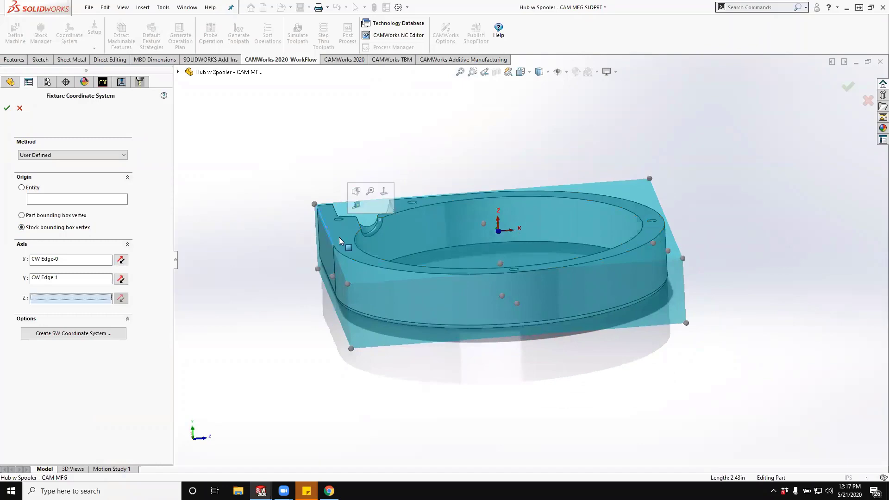
middle_drag(345, 243, 473, 247)
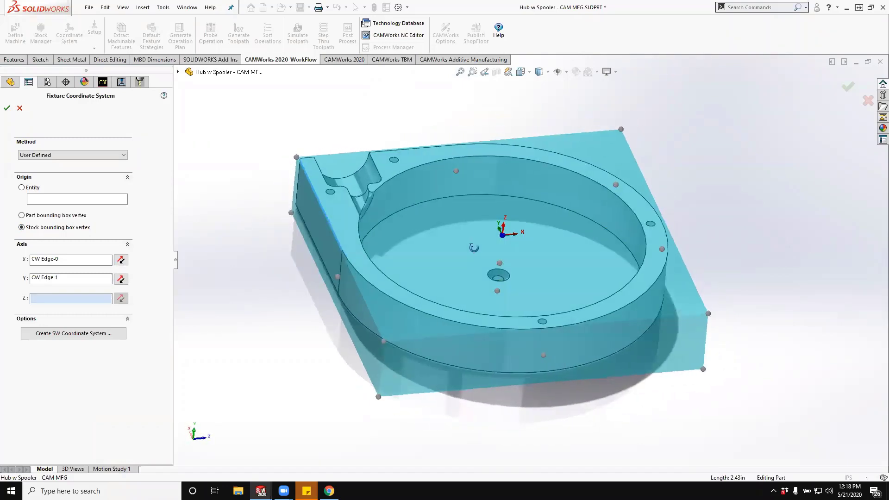
click(7, 108)
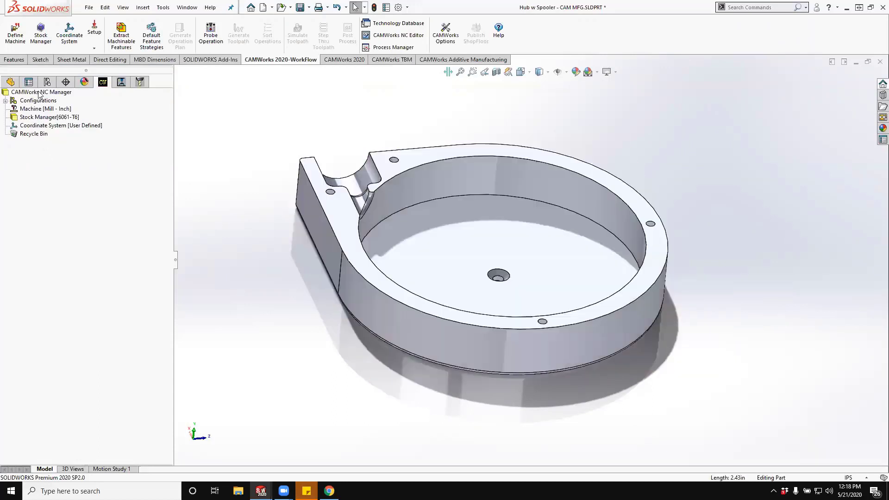
- Extract the machinable features from the hub's solid model
mouse_move(43, 116)
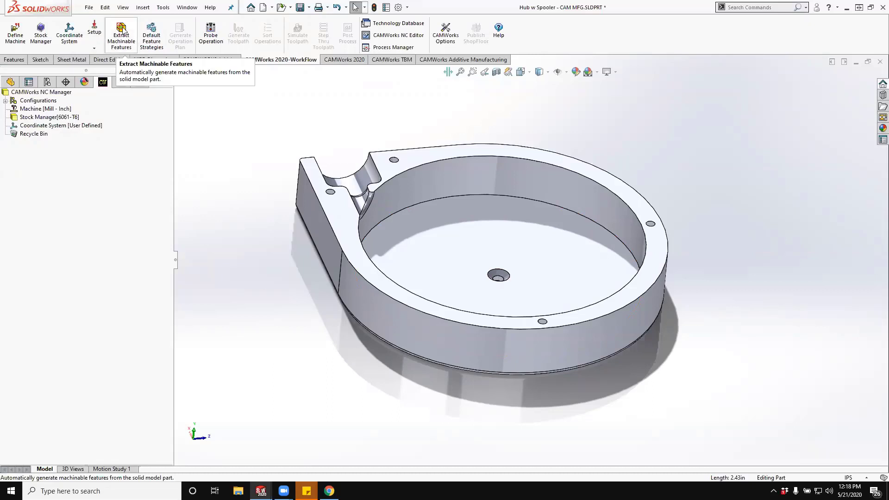
click(123, 32)
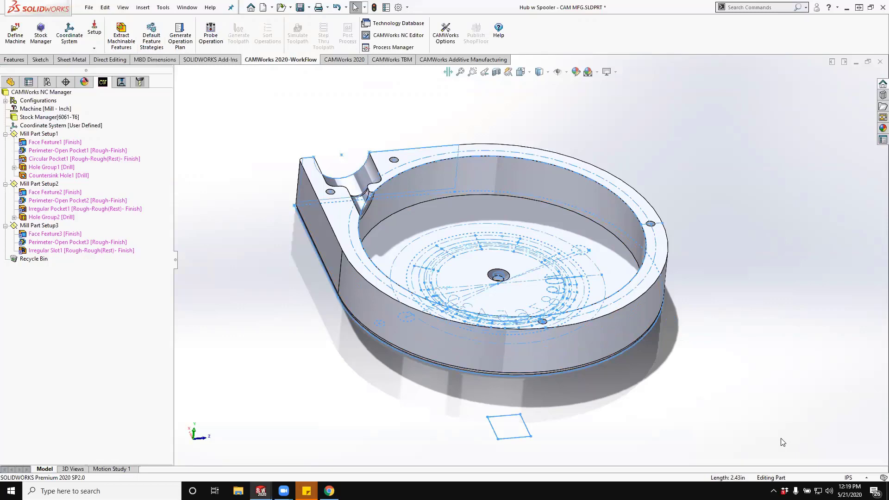
mouse_move(222, 232)
middle_down()
mouse_move(216, 276)
mouse_move(232, 273)
middle_up()
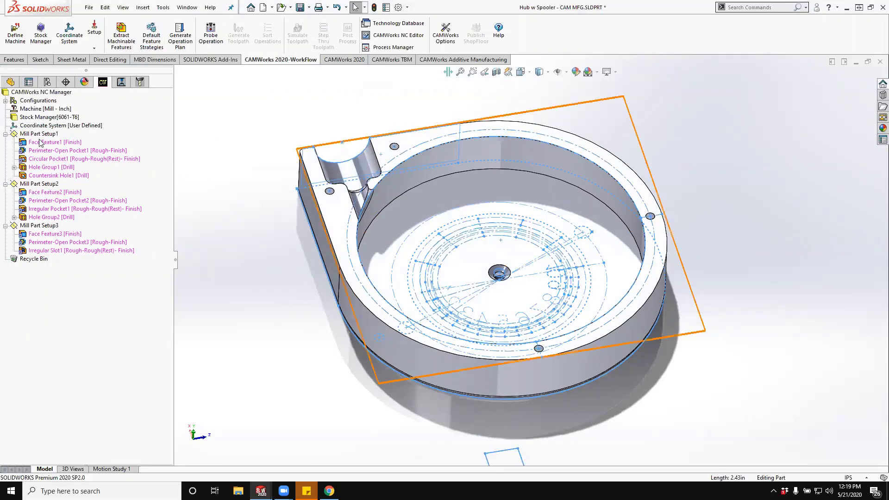
- Examine the machining directions of Mill Part Setup1, Setup2 and Setup3 on the model
click(53, 134)
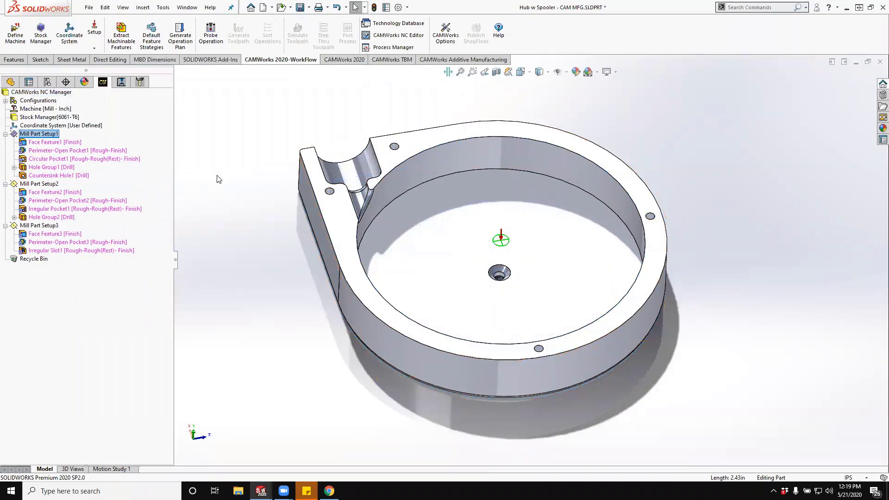
middle_drag(218, 179, 211, 115)
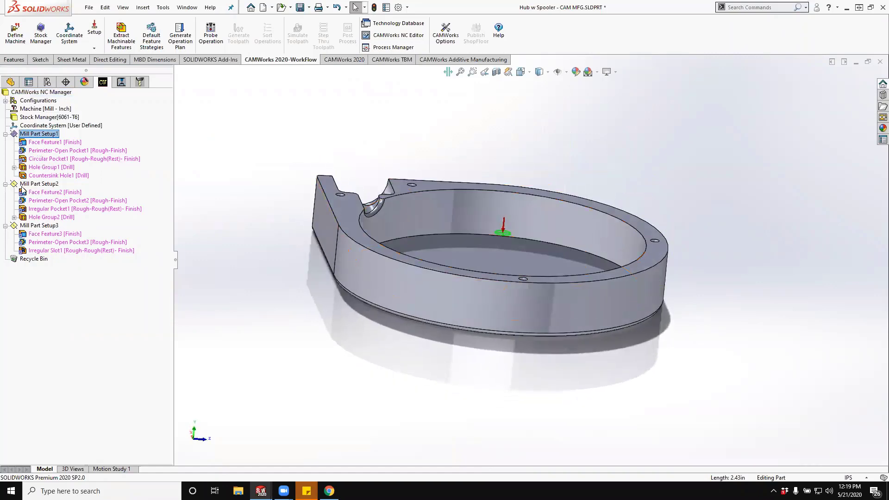
click(37, 184)
middle_drag(352, 361, 533, 452)
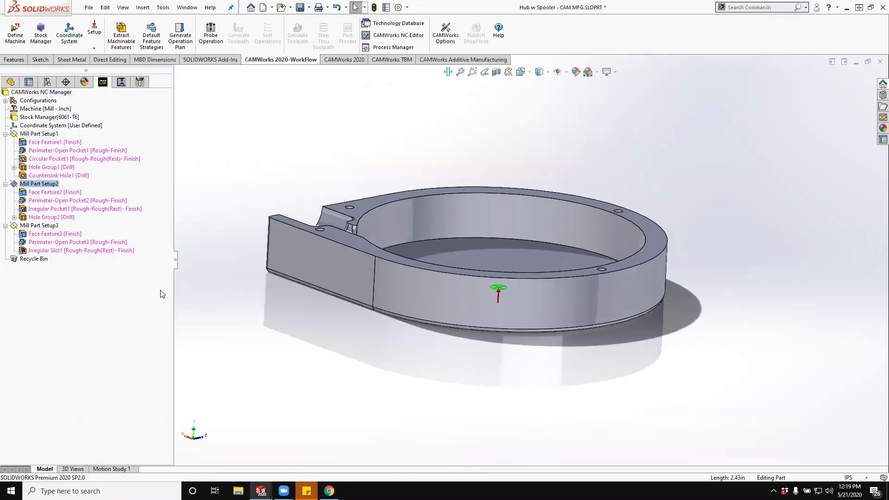
click(39, 226)
middle_drag(252, 273, 328, 283)
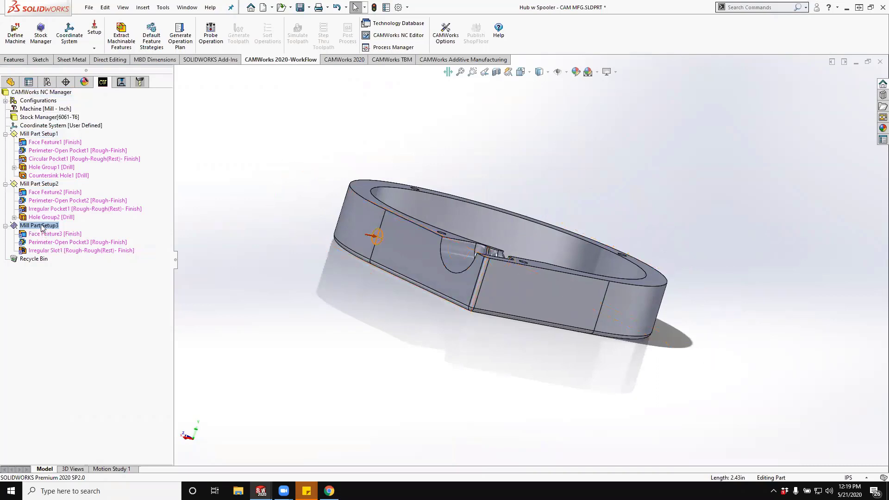
- Delete Mill Part Setup3 with its dependent features and collapse the Recycle Bin
right_click(15, 226)
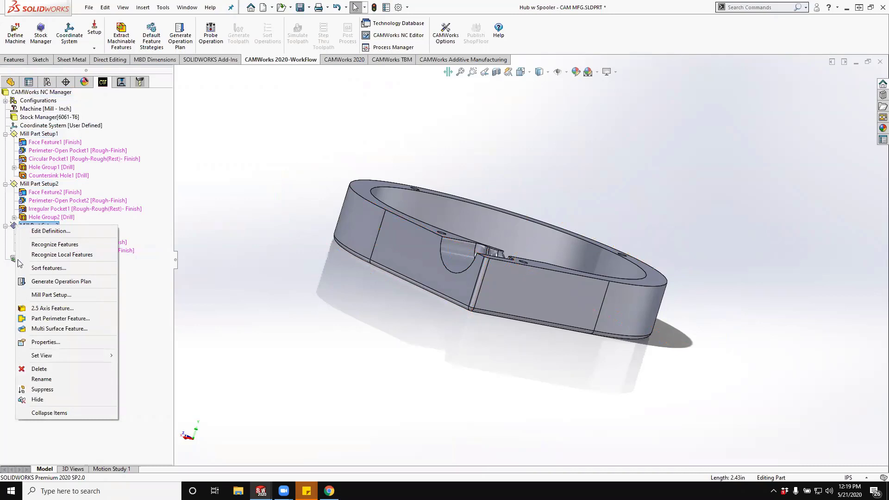
click(40, 370)
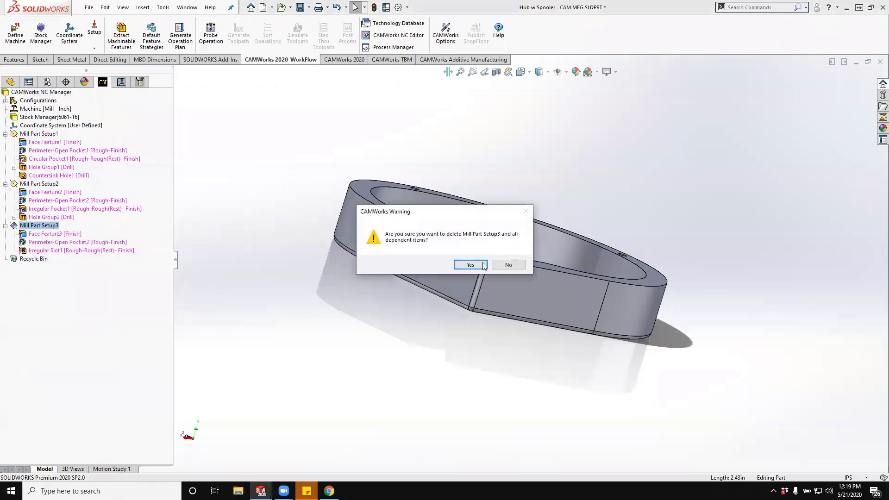
click(471, 265)
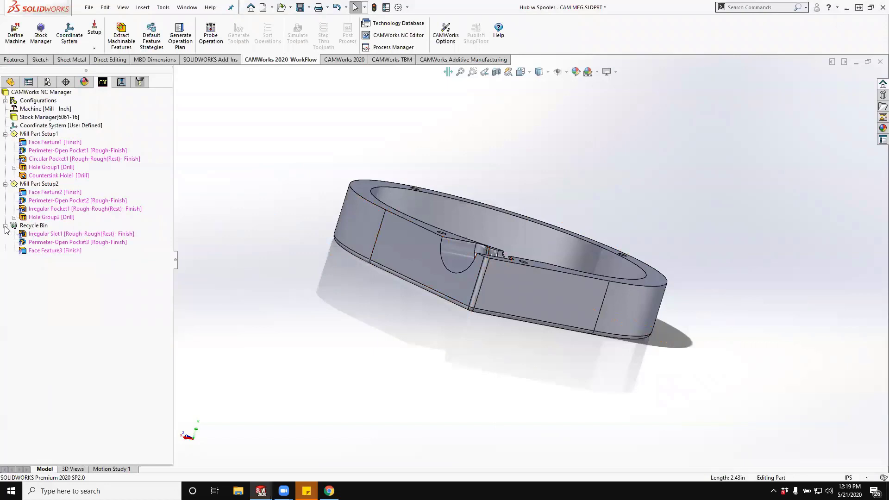
right_click(39, 235)
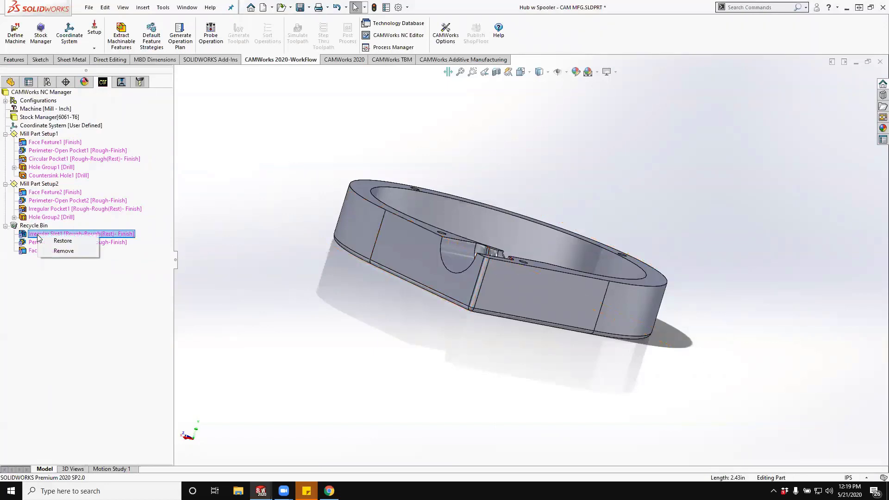
click(5, 226)
middle_drag(277, 255, 424, 290)
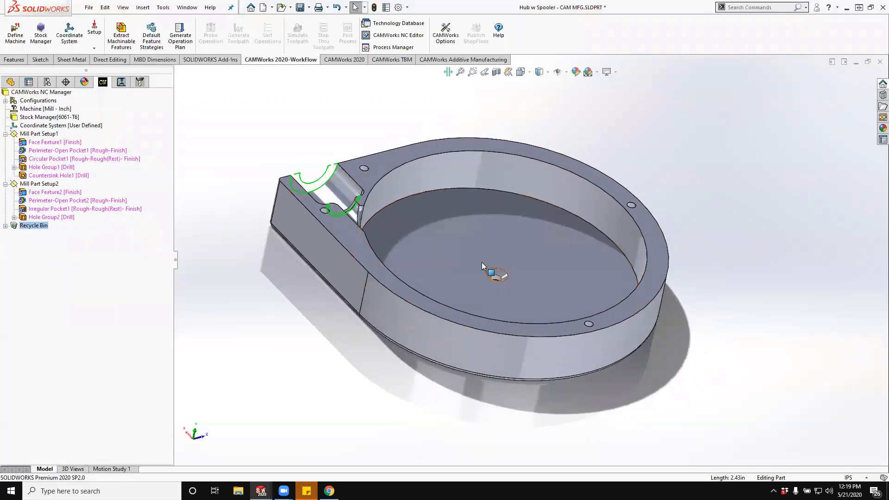
- Highlight the recognized faces on the hub to check which geometry the extracted features cover
right_click(60, 94)
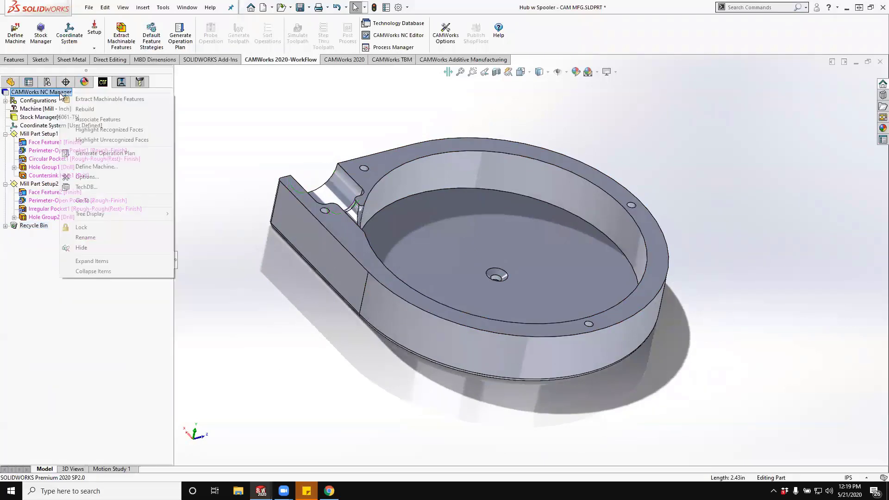
click(117, 131)
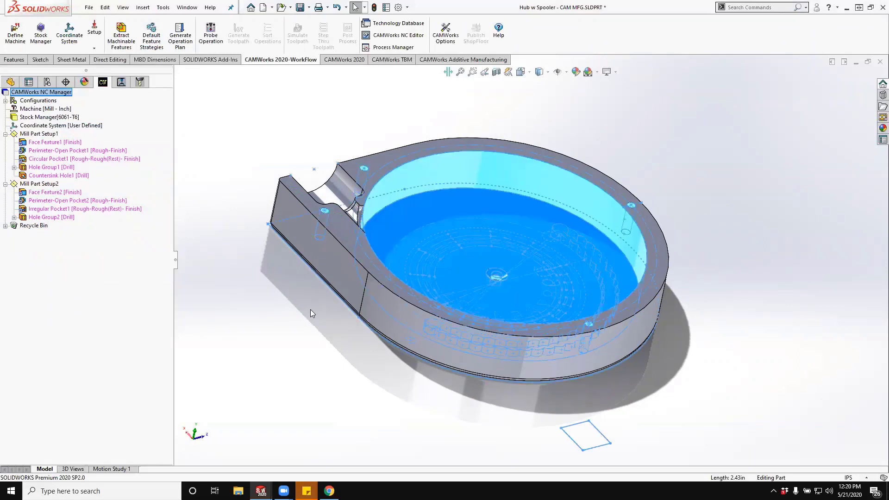
mouse_move(310, 309)
middle_down()
mouse_move(324, 287)
mouse_move(300, 316)
middle_up()
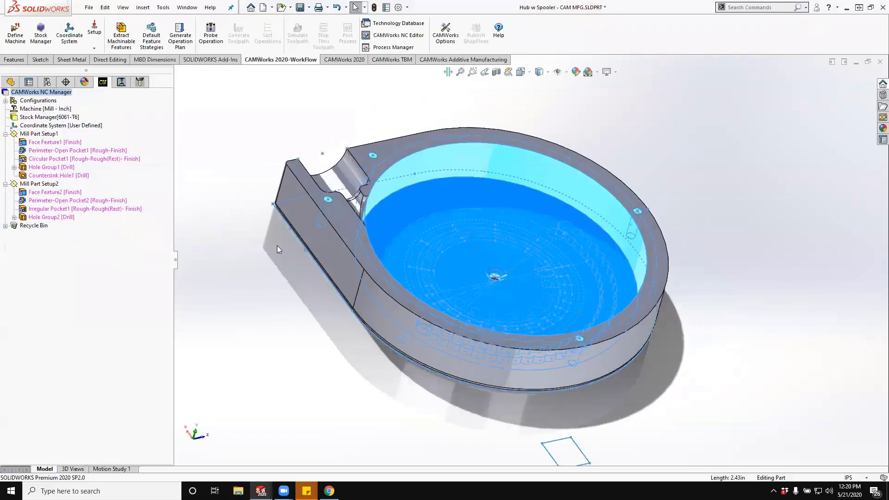
- Examine on the model which geometry the face, perimeter-open pocket and circular pocket features of Mill Part Setup1 cover
click(44, 135)
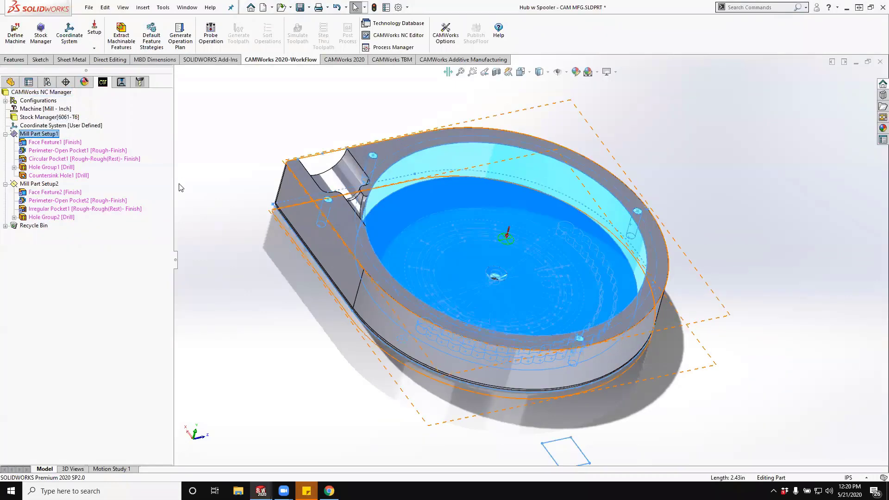
click(48, 142)
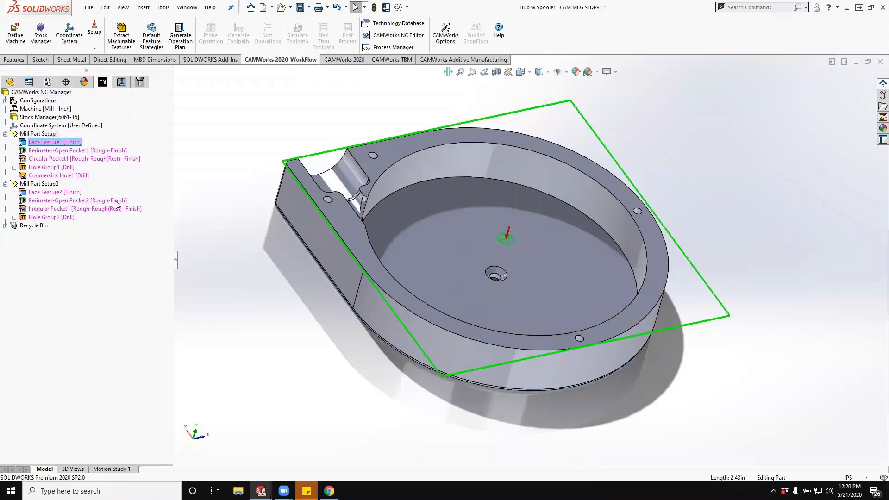
click(84, 152)
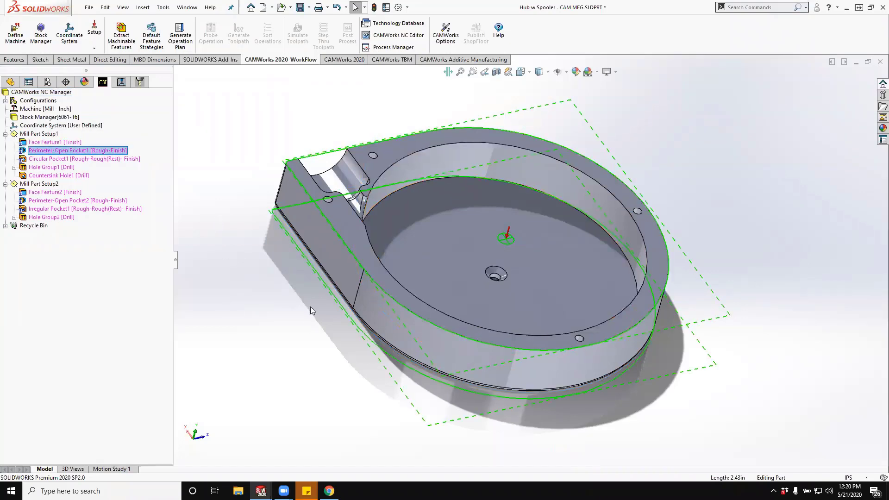
click(50, 160)
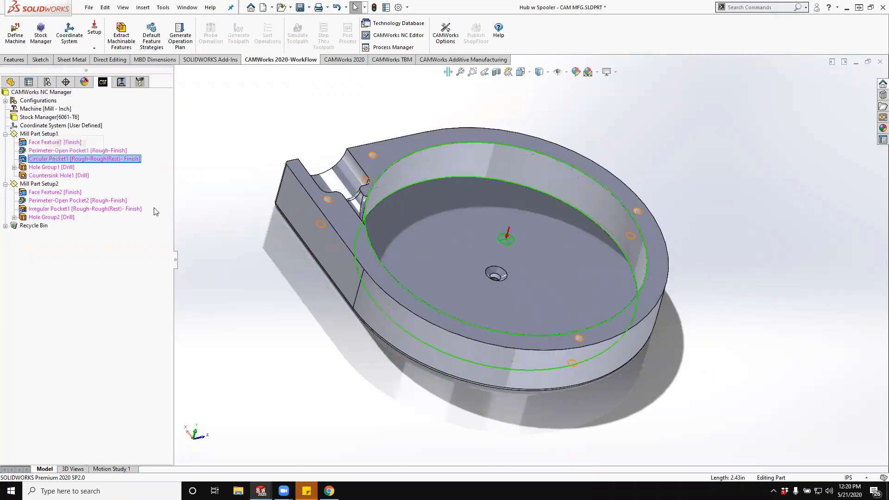
middle_drag(247, 265, 239, 259)
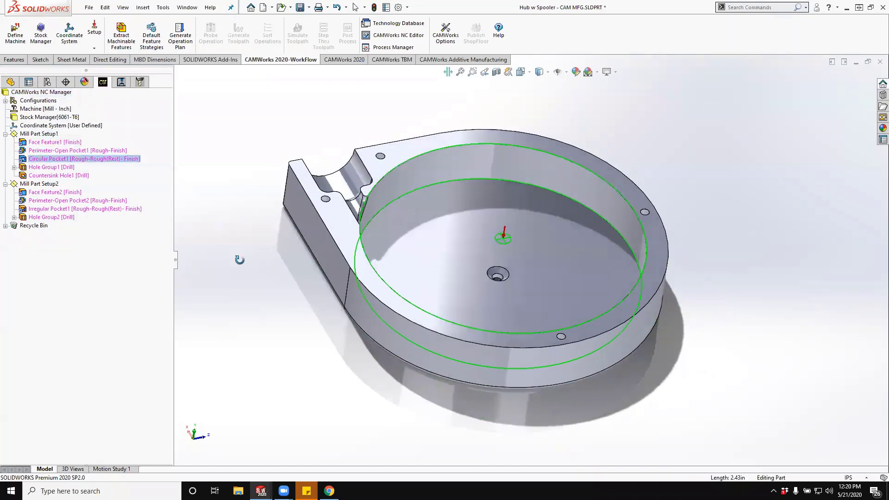
- Change the machining strategy of Hole Group1 to Thread in its hole parameters, with tap rolling as the threading method
click(51, 168)
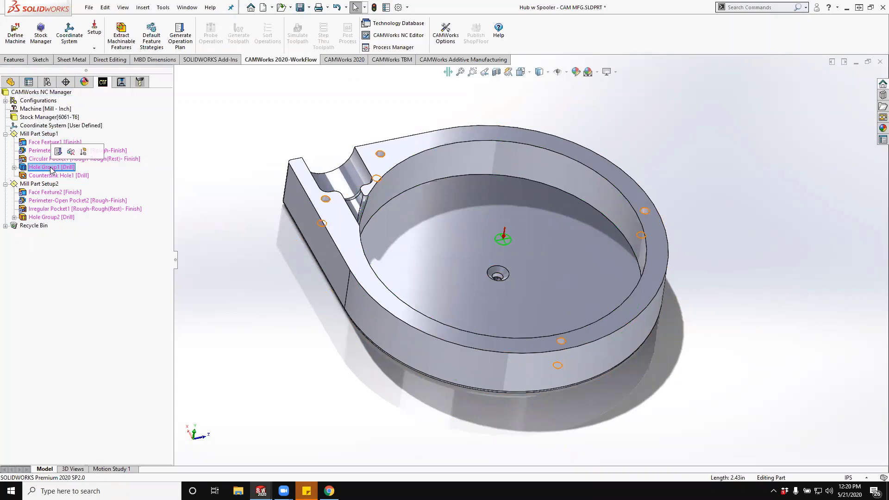
right_click(50, 167)
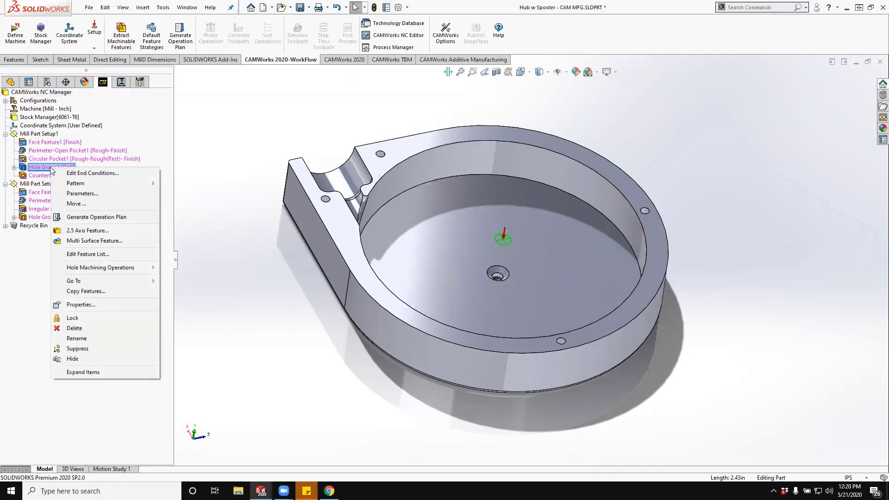
click(84, 194)
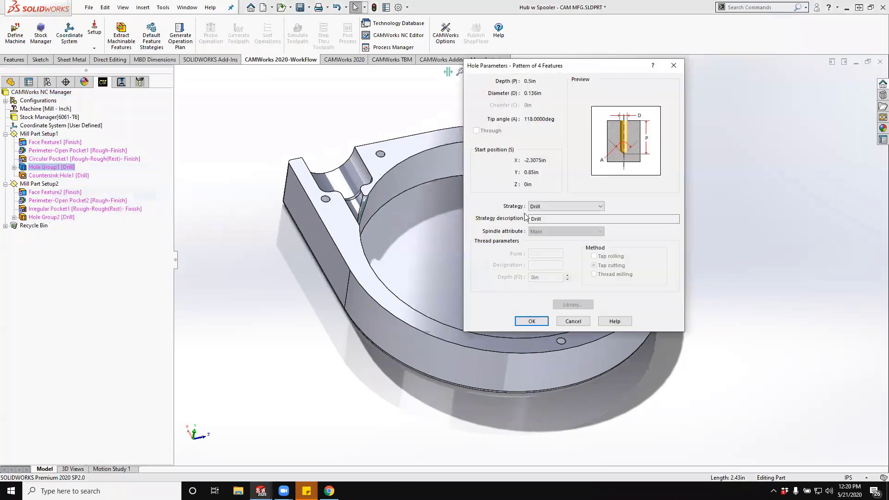
click(555, 206)
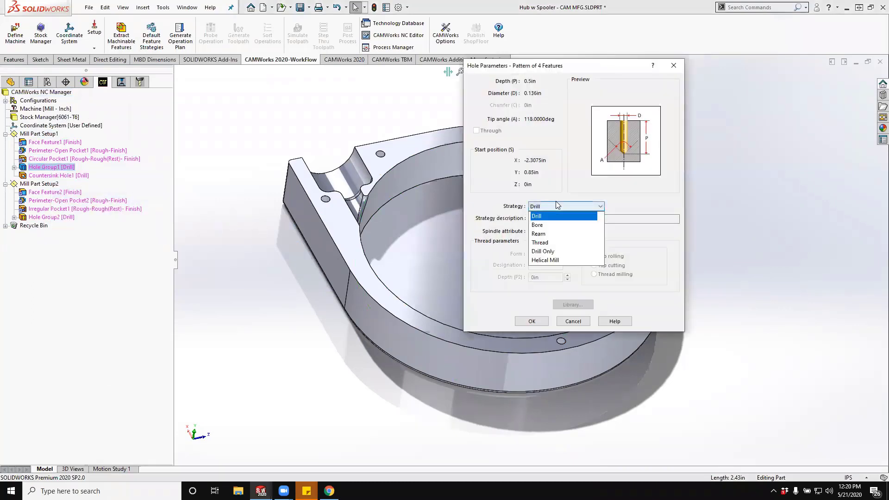
click(561, 242)
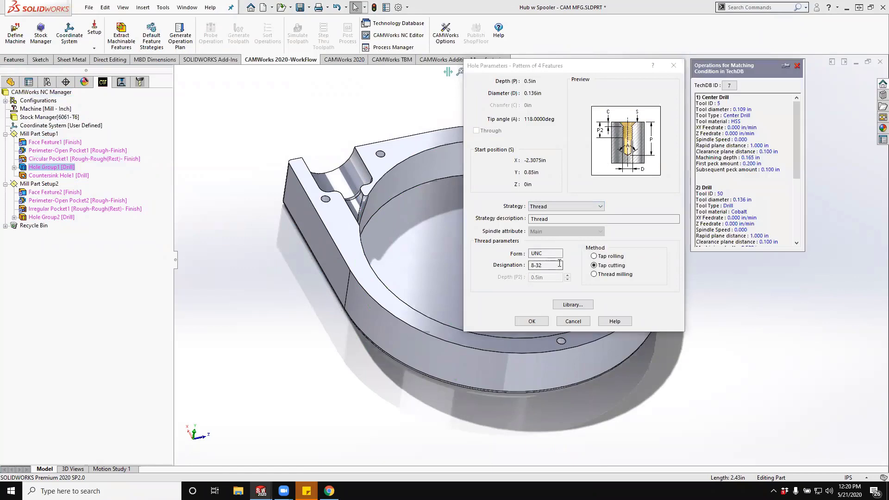
click(553, 251)
click(608, 256)
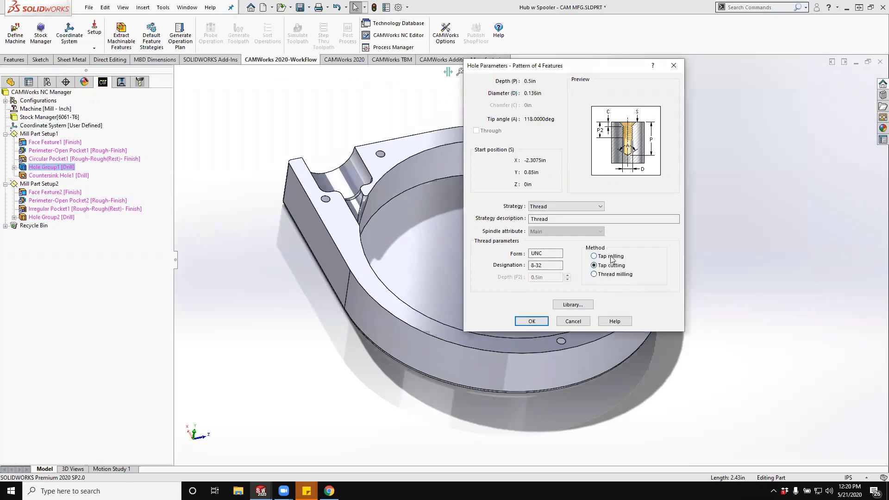
- Assign the UNC 8-32 tap from the tap library to Hole Group1 and accept its hole parameters
click(573, 304)
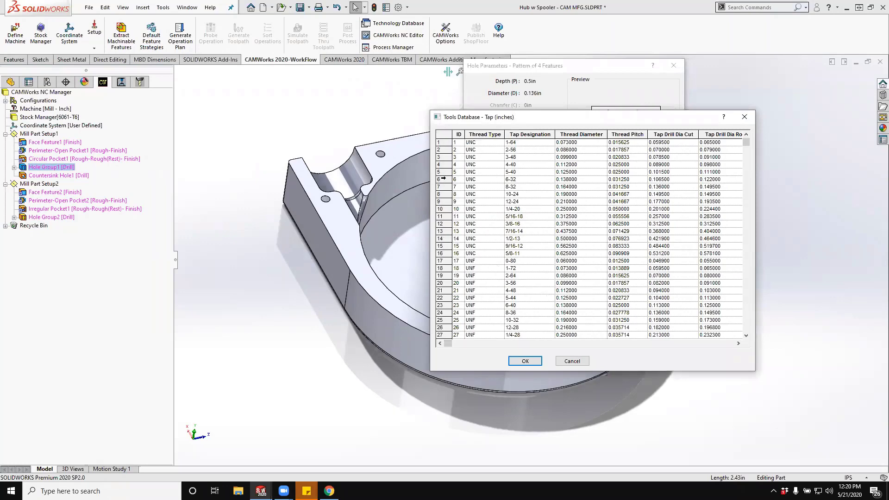
click(443, 179)
click(440, 186)
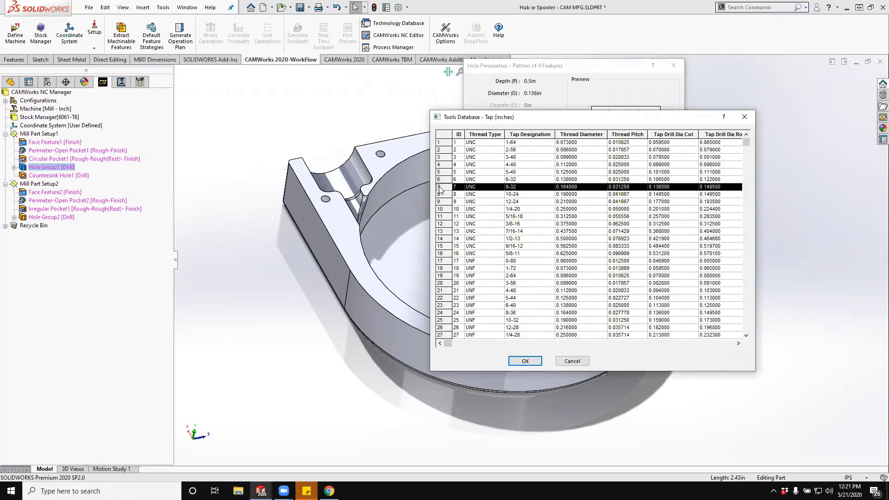
click(524, 361)
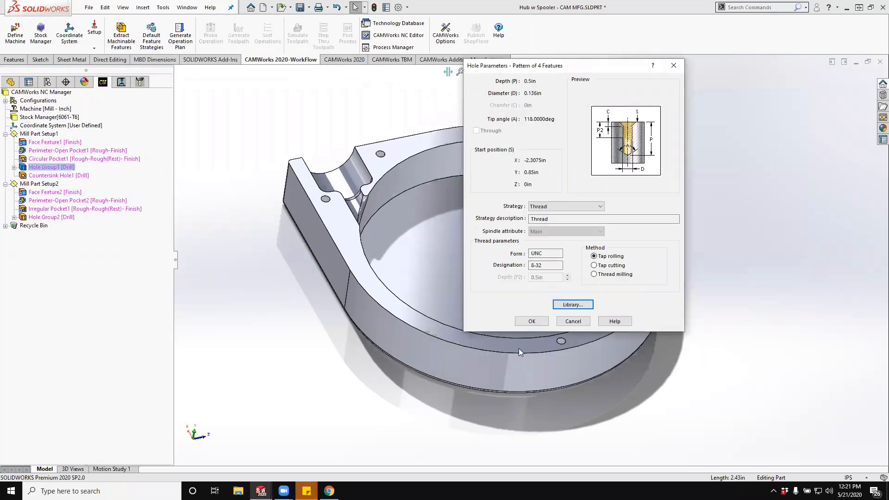
click(532, 321)
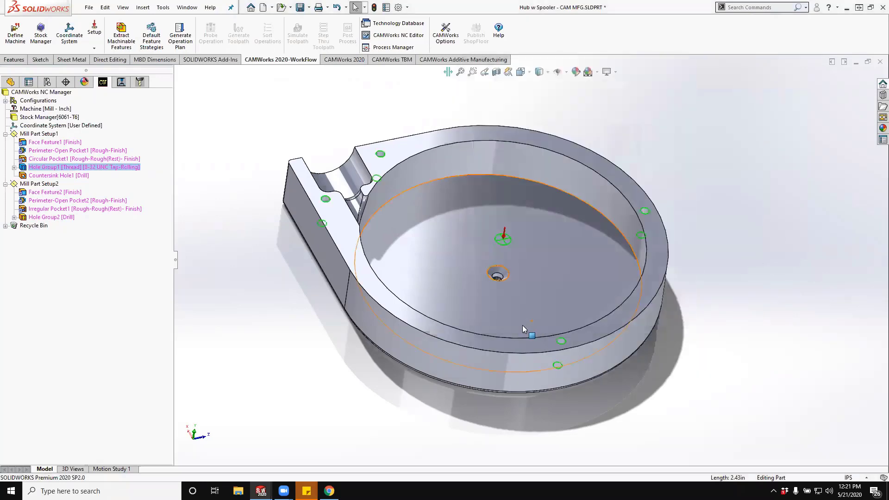
- Start a multi surface feature under Mill Part Setup1 and select all faces of the hub for it
click(45, 176)
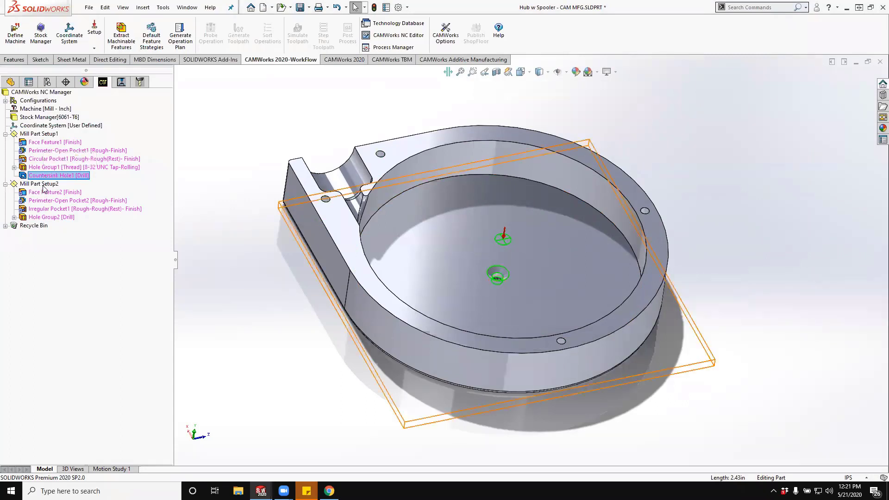
right_click(47, 136)
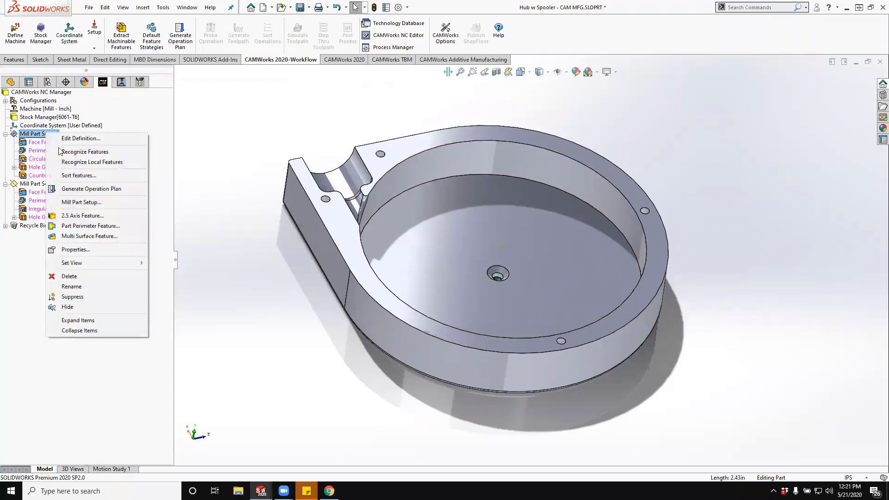
click(121, 236)
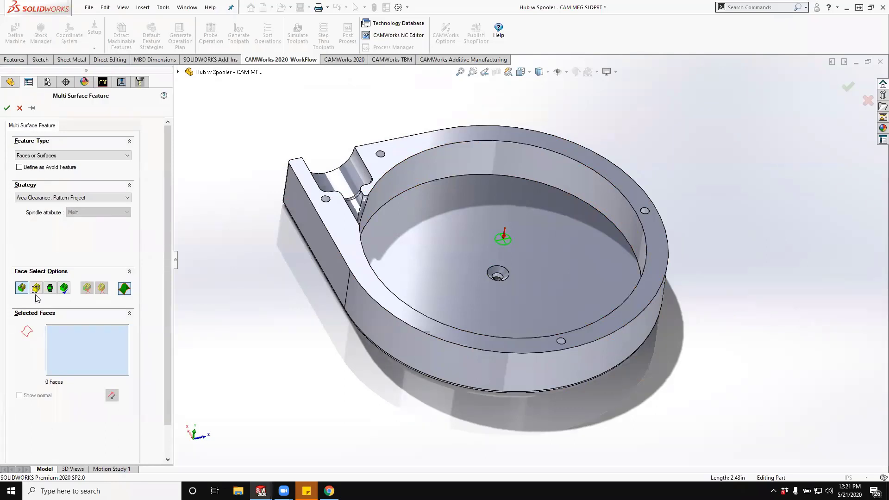
click(68, 288)
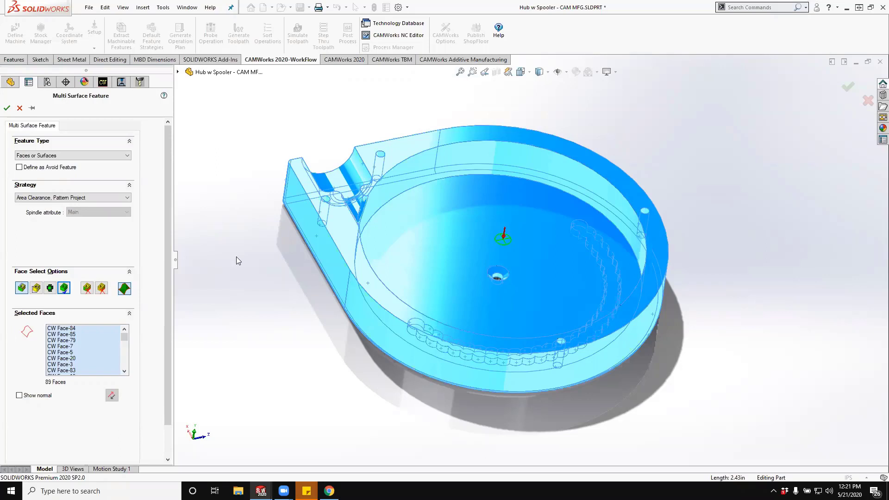
- Set the multi surface feature's strategy to 15hp Small M-Surf, review its matching operations, and create the feature
click(95, 198)
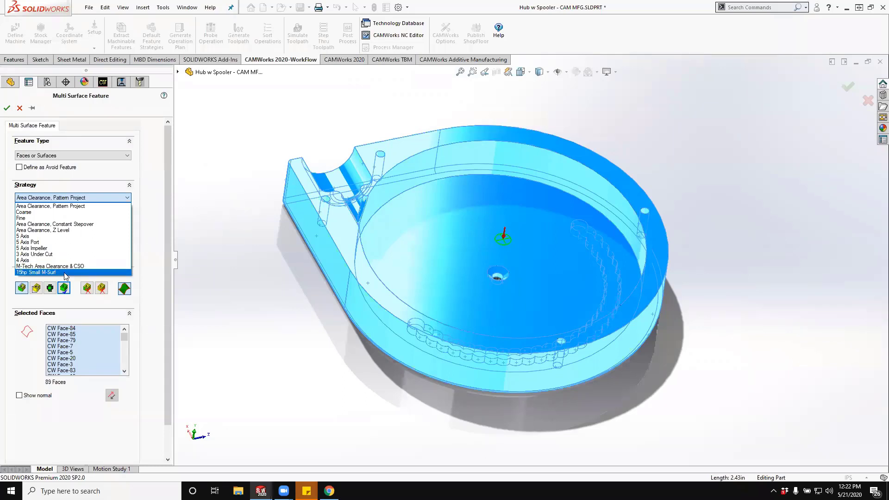
click(66, 273)
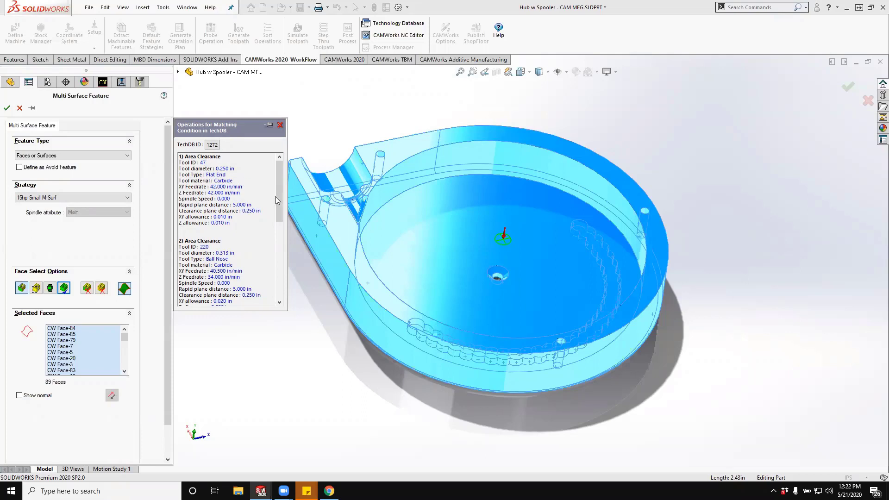
drag(276, 198, 277, 226)
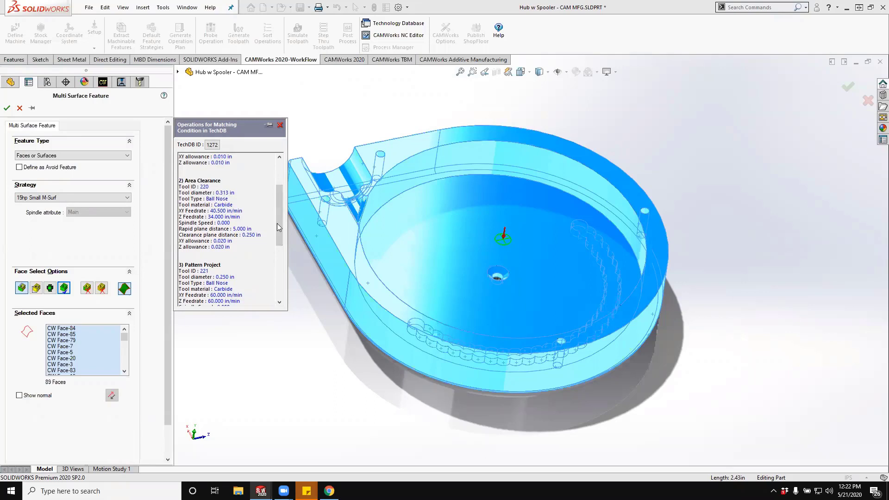
drag(279, 224, 281, 253)
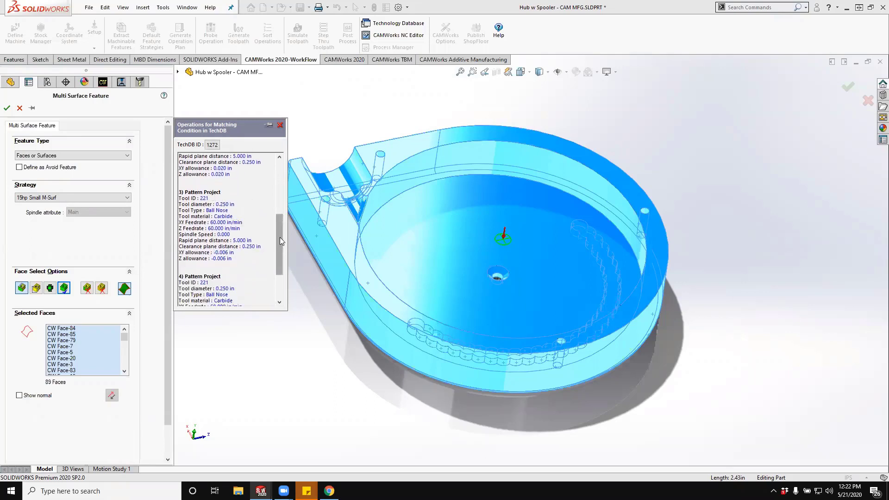
drag(278, 235, 277, 256)
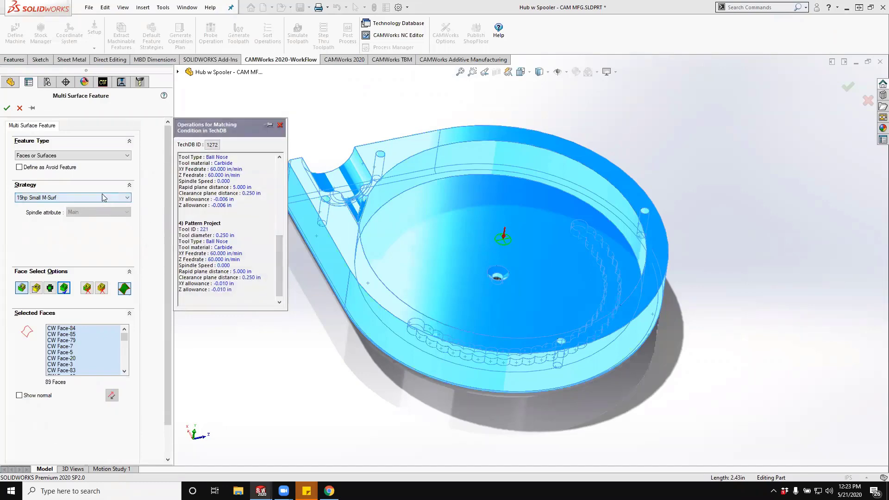
click(7, 110)
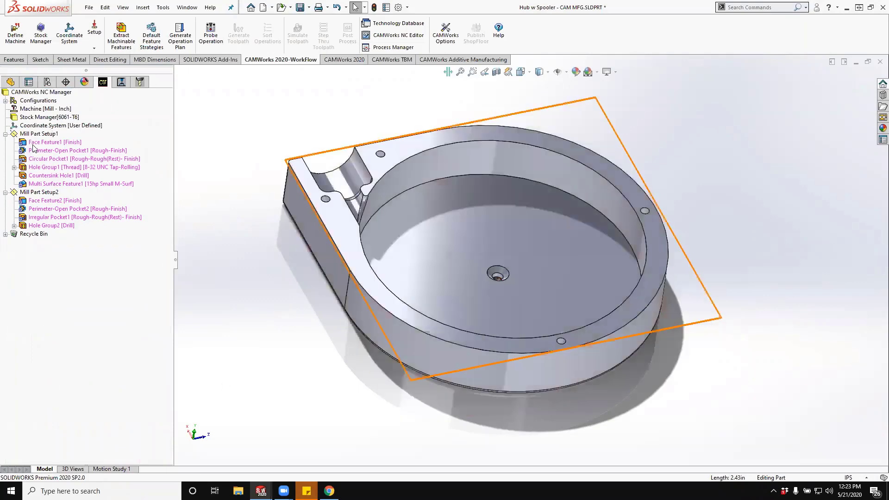
- Set the default strategy for circular pockets to 15hp VM .5 R & F, keeping Rough-Finish for open pocket and perimeter features
click(150, 37)
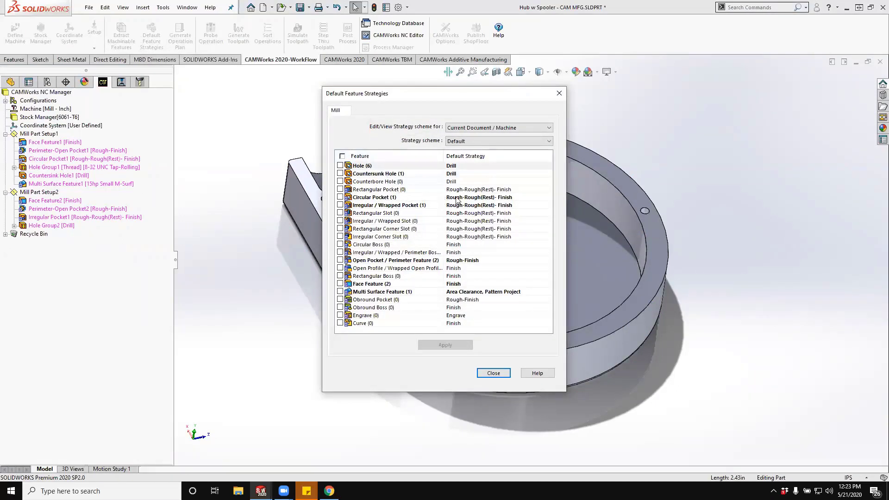
click(504, 198)
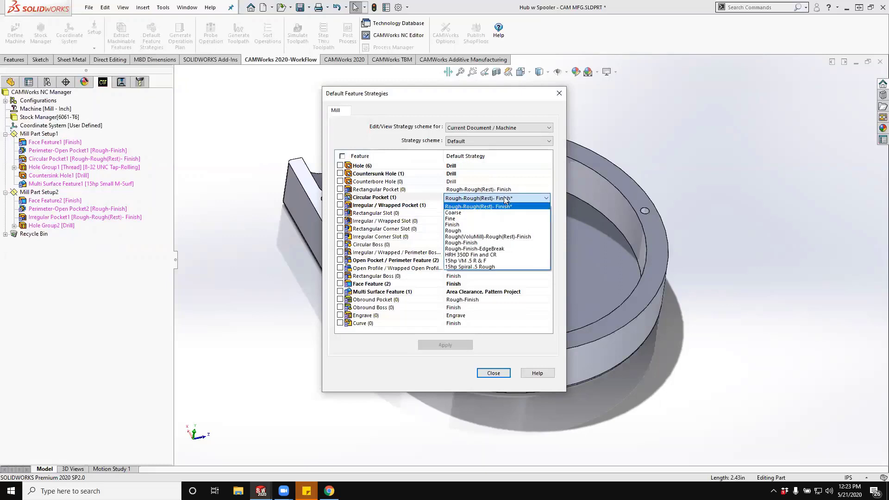
click(522, 261)
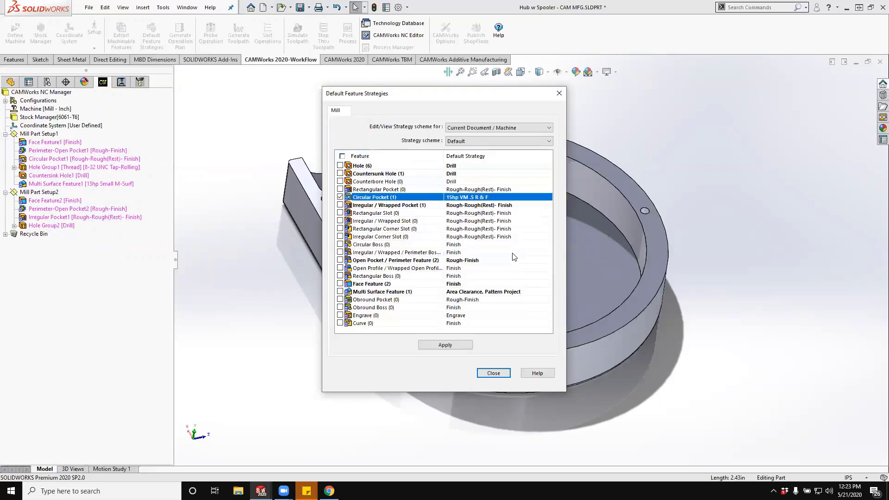
click(477, 261)
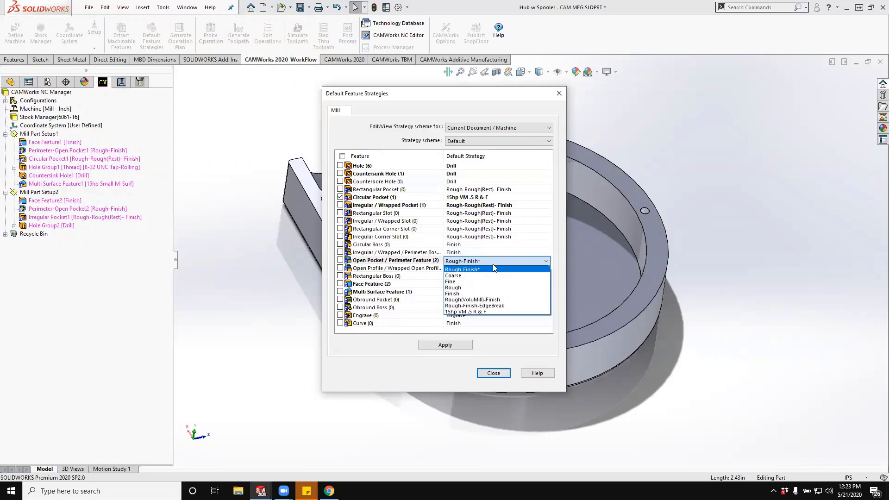
click(494, 270)
- Set the default circular pocket strategy to Rough-Finish, apply it to the part, and close the default feature strategies
click(511, 199)
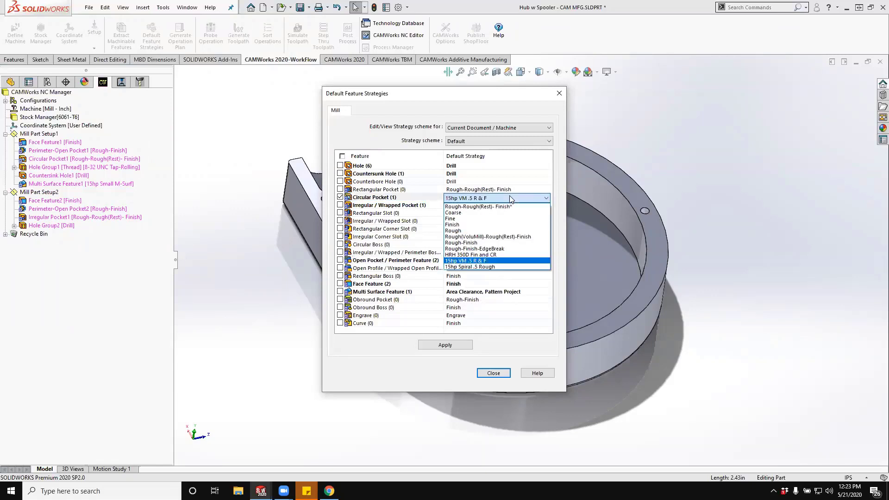
click(506, 243)
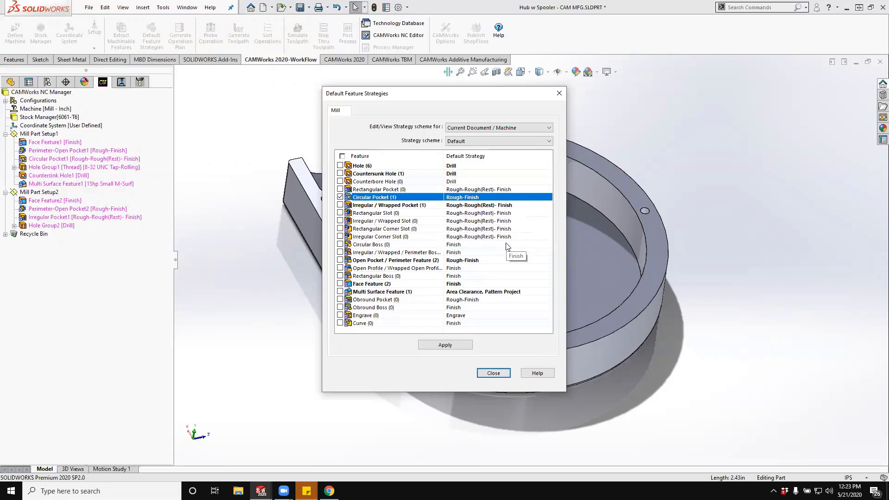
click(436, 345)
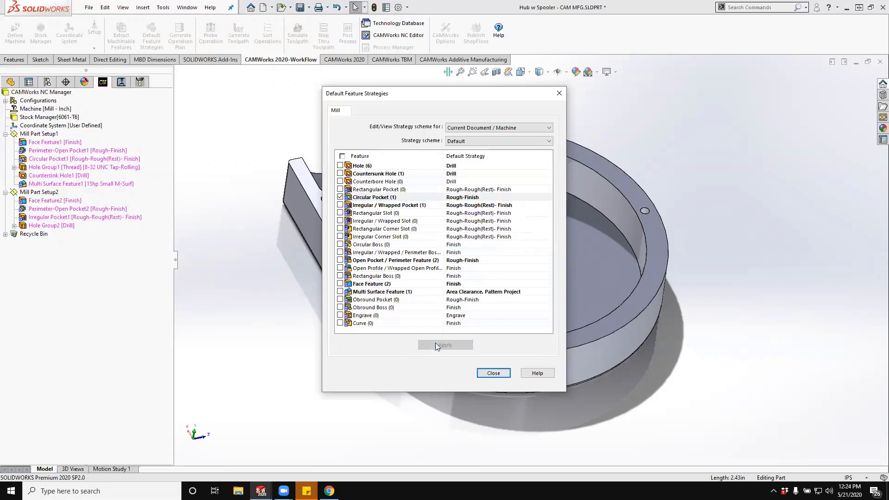
click(484, 373)
- Switch from the machinable features to the operations view of the mill part setups
right_click(51, 134)
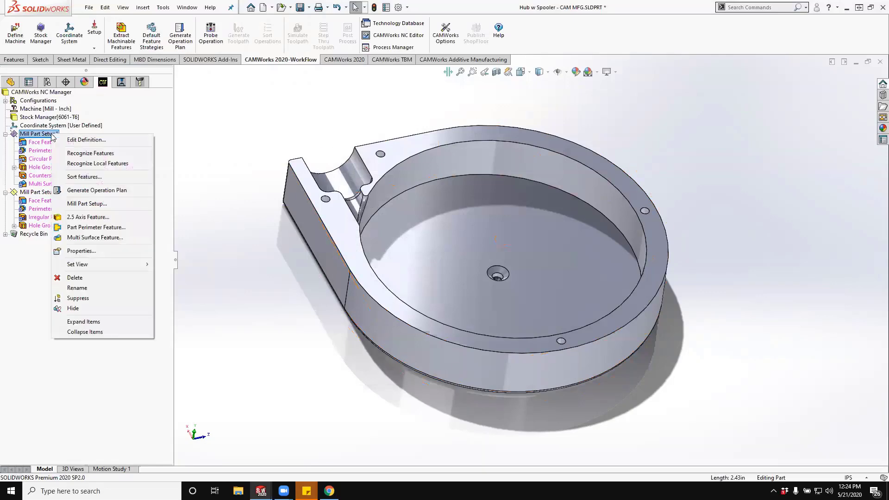
key(Escape)
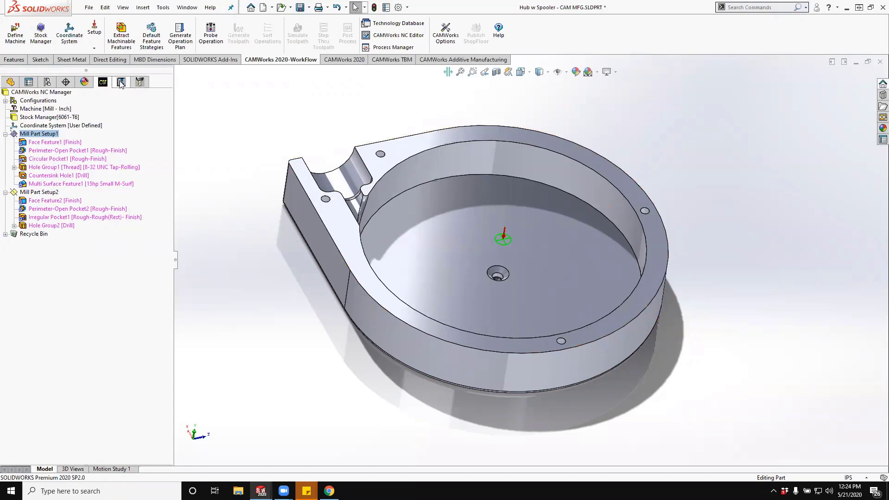
click(121, 82)
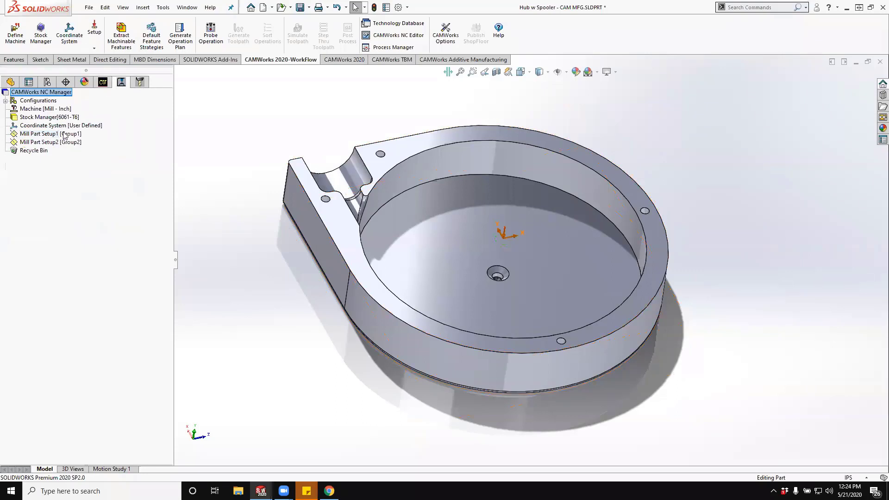
- Check the tools loaded in the HRH Hub tool crib and generate the operation plan for Mill Part Setup1
click(139, 82)
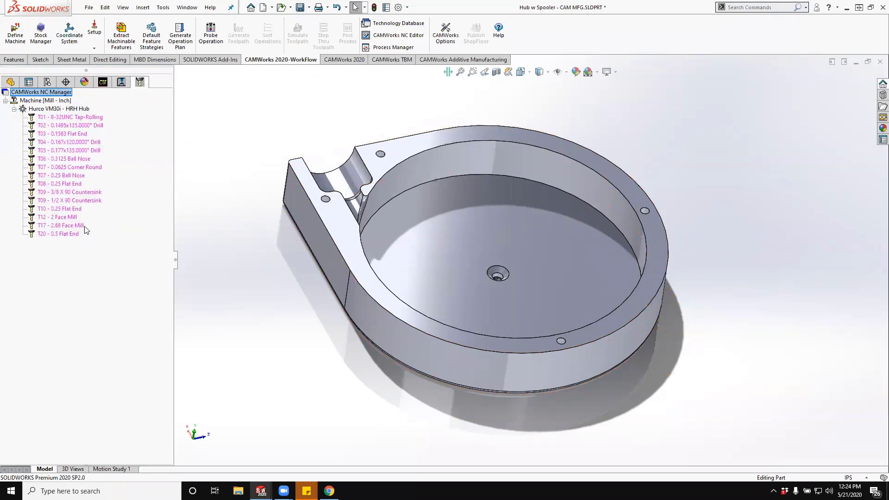
click(103, 82)
click(30, 134)
right_click(32, 136)
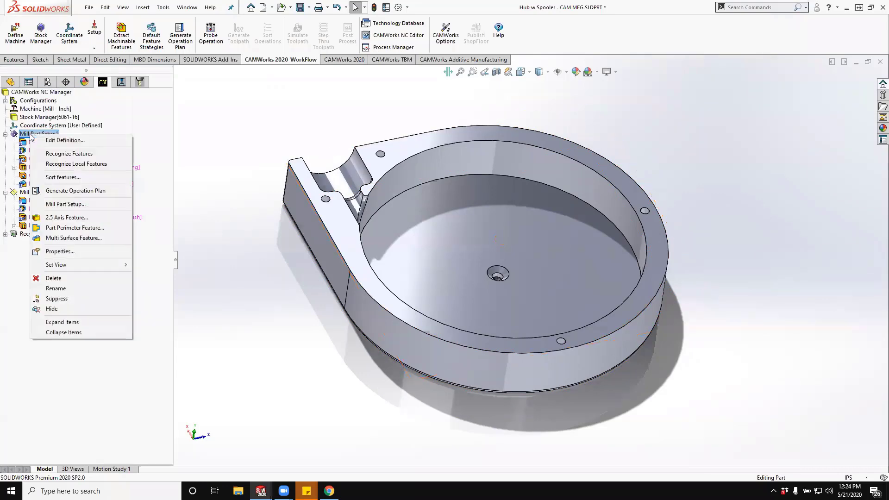
click(76, 191)
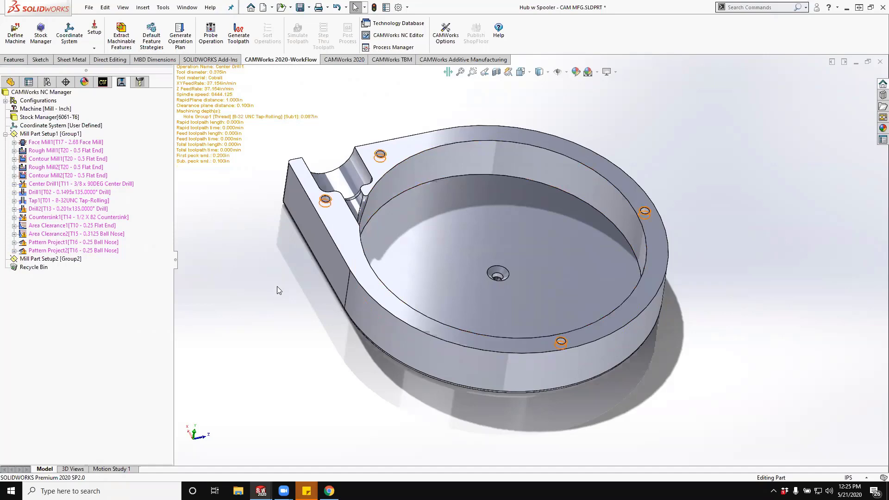
- Reassign the Face Mill1 operation to the T12 - 2 Face Mill tool in the tool crib and generate its toolpath
click(105, 83)
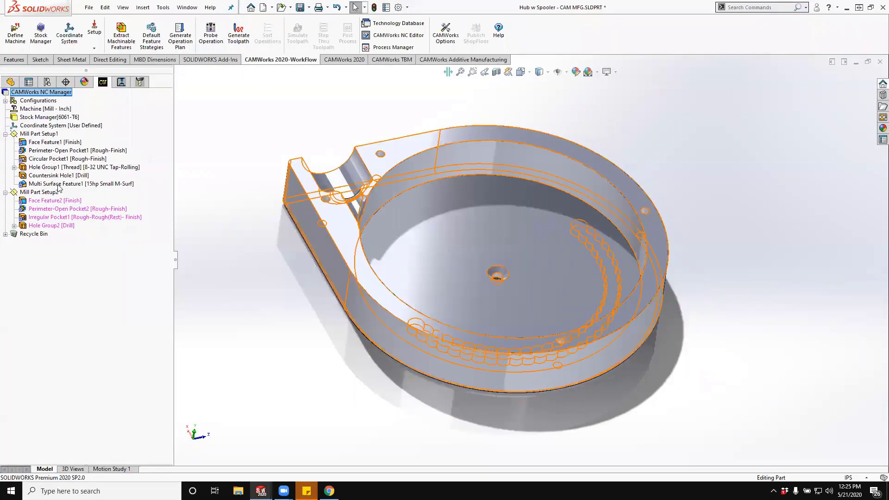
click(120, 82)
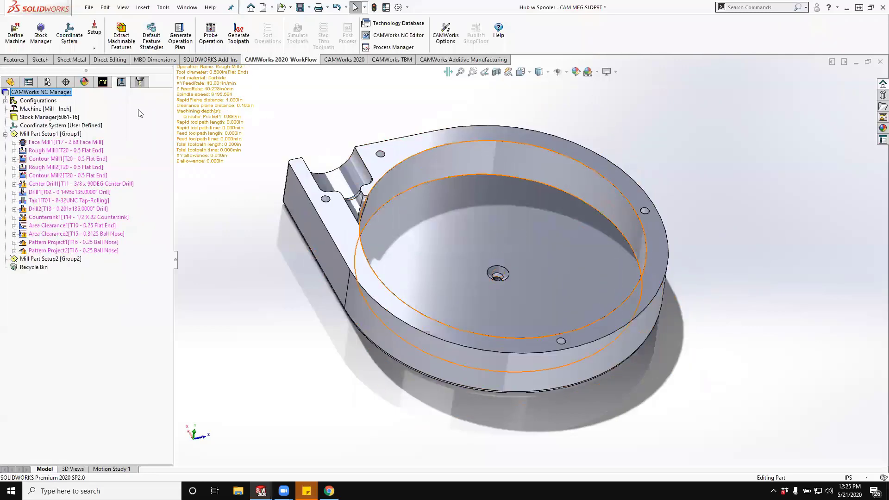
click(139, 82)
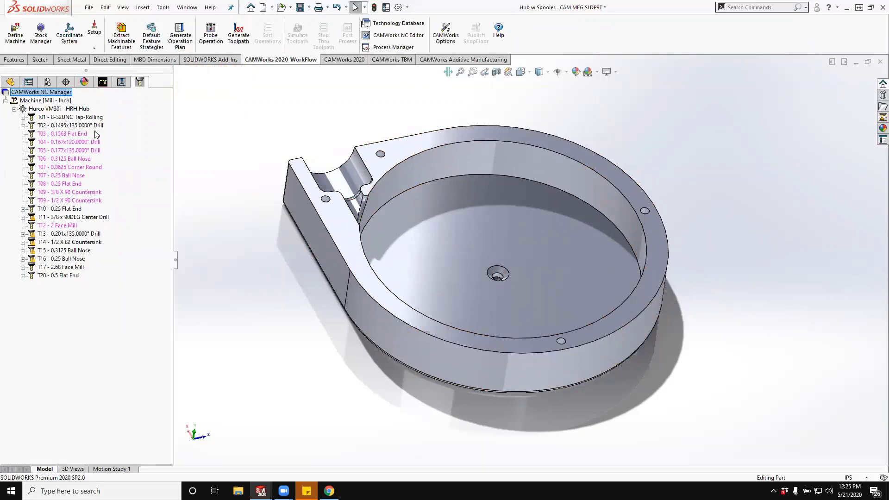
click(117, 84)
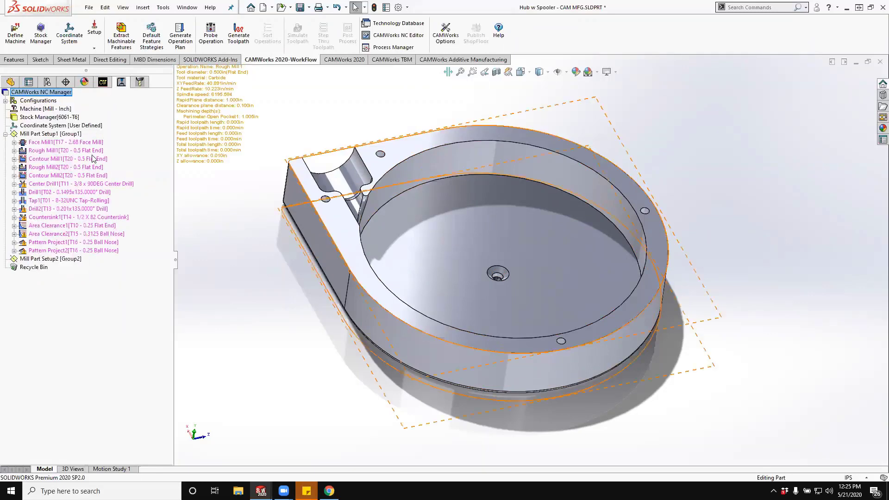
click(140, 82)
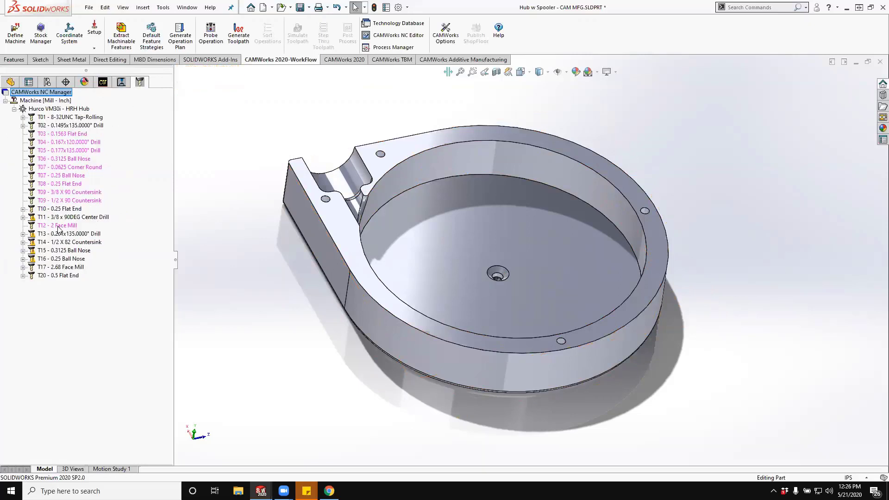
click(23, 268)
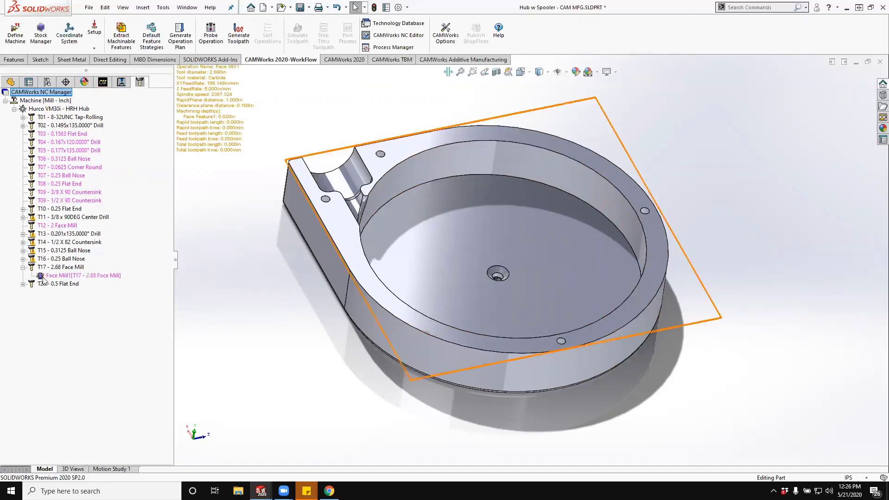
click(42, 276)
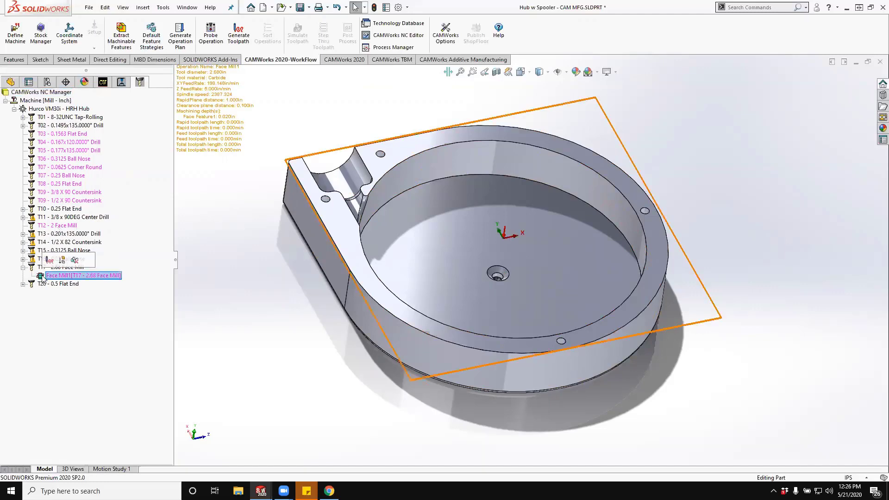
drag(43, 277, 79, 224)
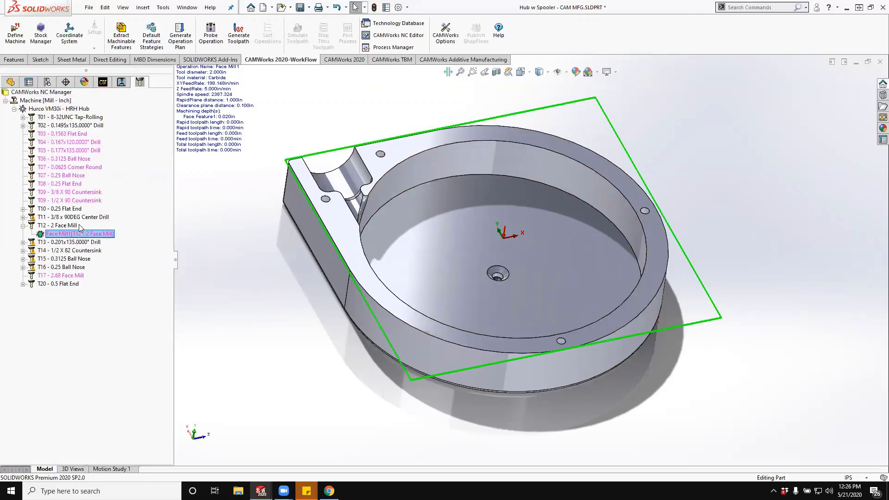
right_click(49, 235)
click(74, 248)
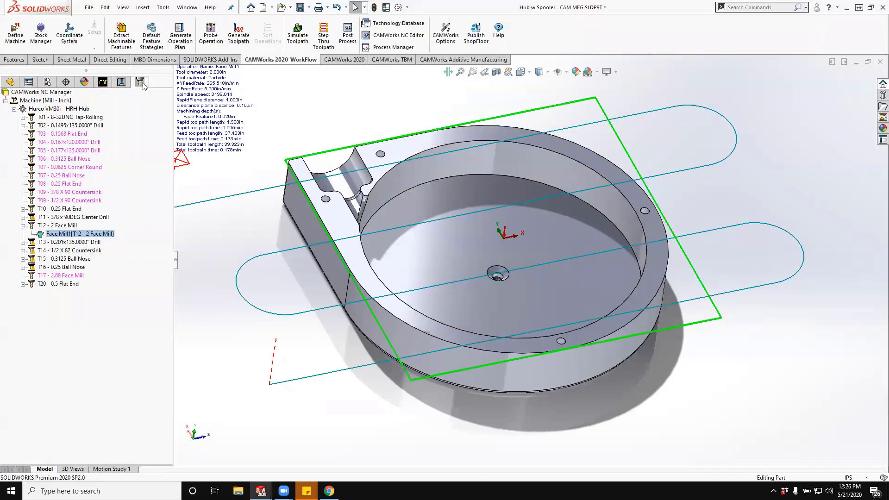
- Generate the toolpath for the Rough Mill1 operation in Mill Part Setup1
click(121, 82)
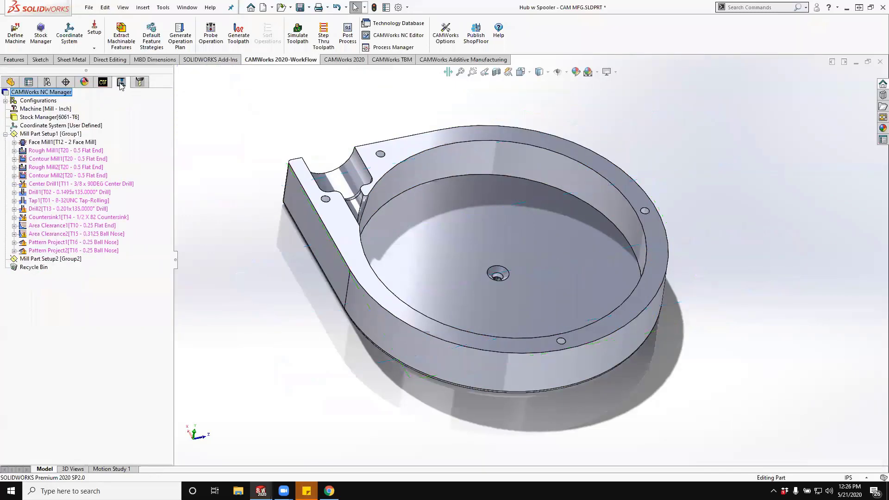
mouse_move(55, 153)
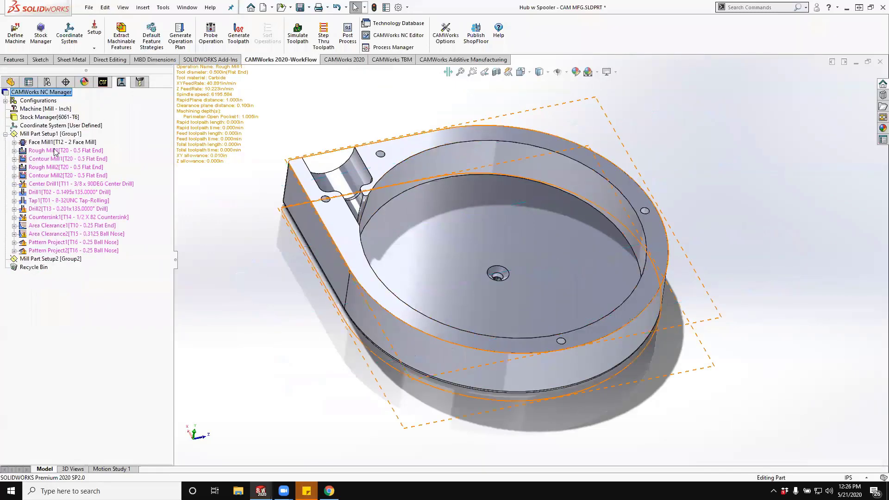
click(55, 151)
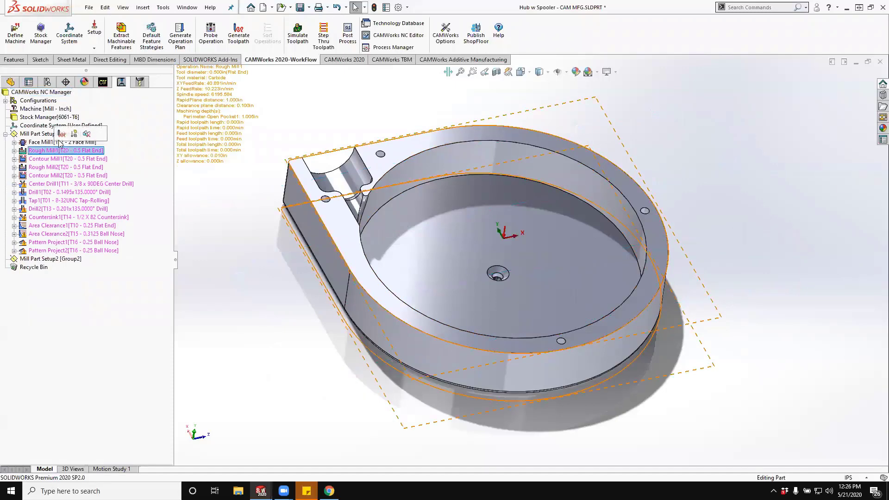
click(62, 134)
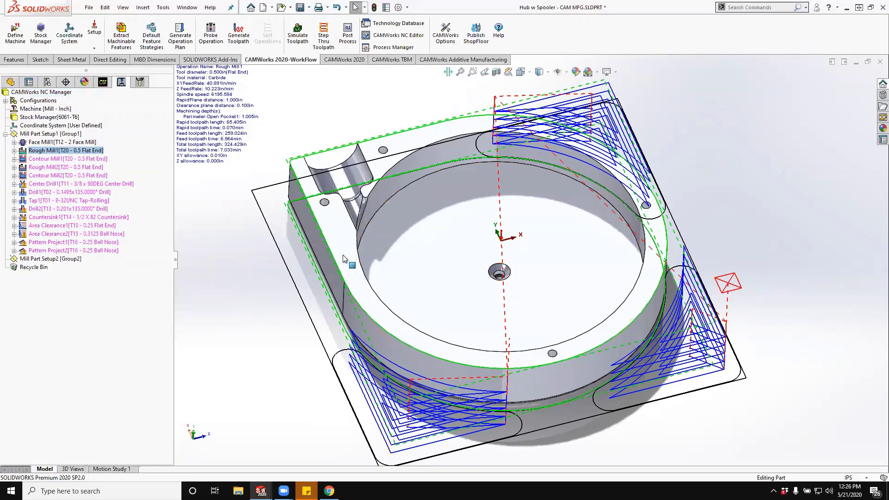
- Edit the Rough Mill1 operation's roughing parameters and set the side stepover to 50
right_click(26, 152)
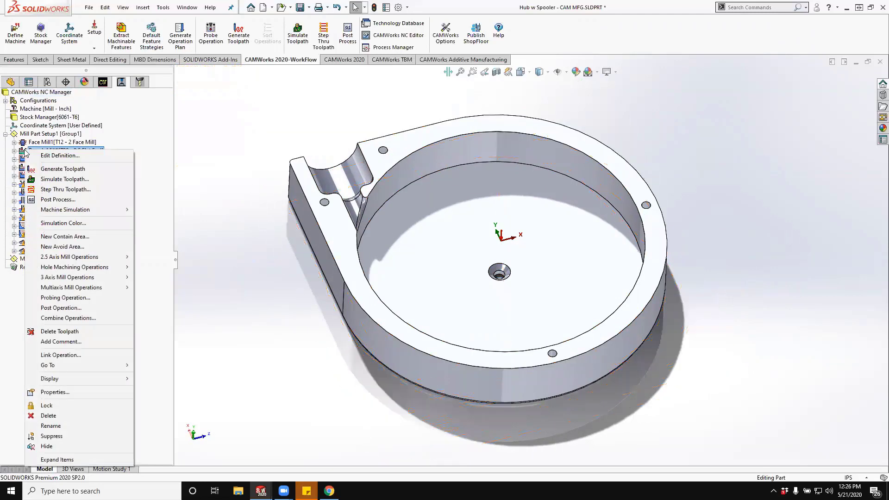
click(41, 157)
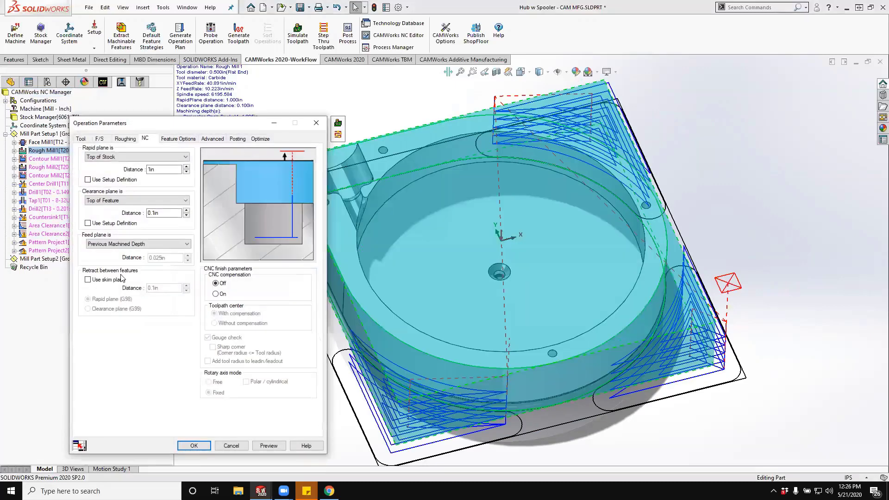
click(125, 139)
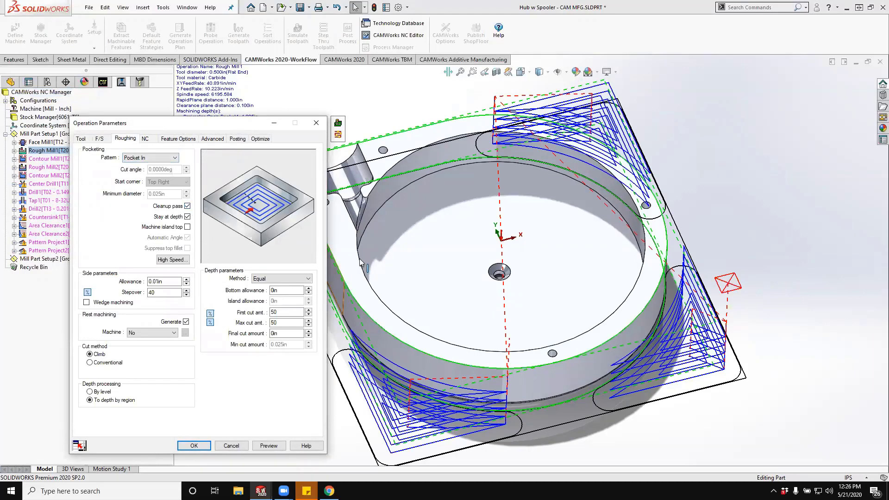
scroll(371, 252, up, 5)
double_click(153, 293)
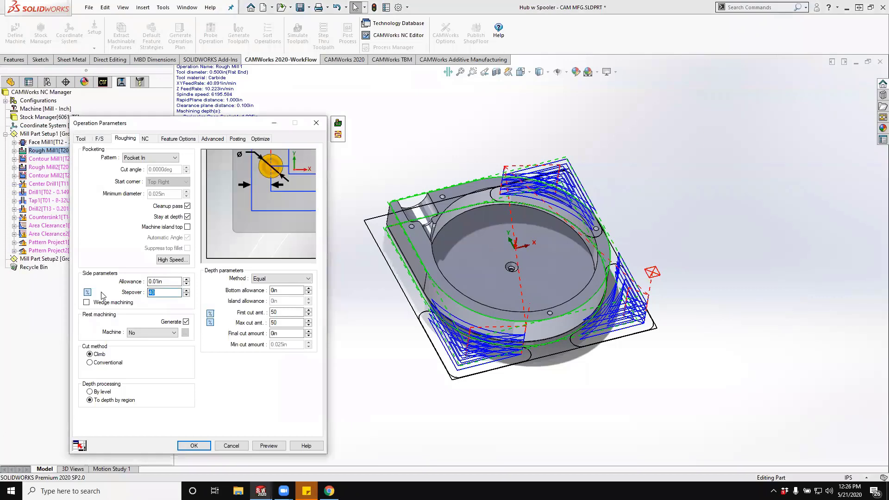
text(50)
key(Tab)
key(Tab)
key(Tab)
key(Tab)
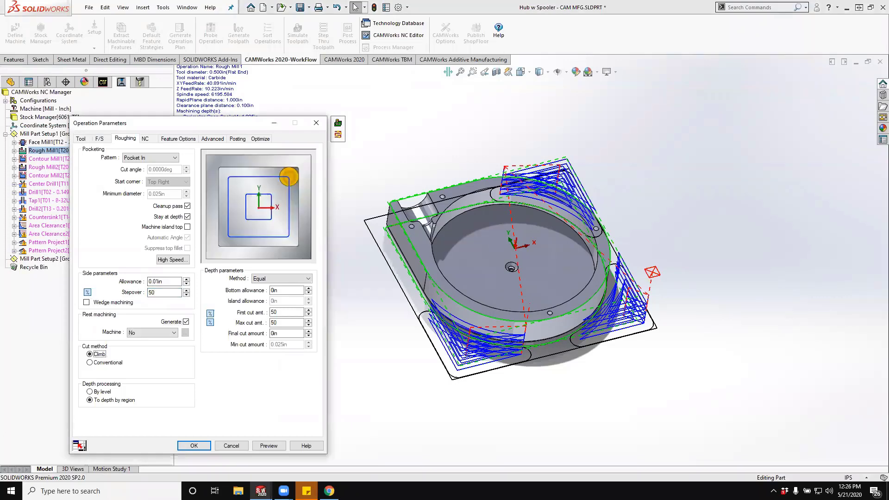
key(Tab)
key(Tab)
key(Tab)
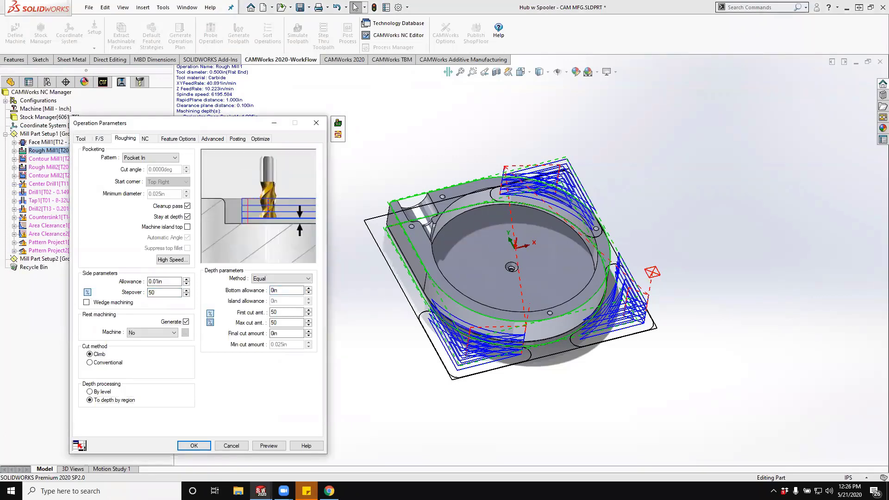
key(Tab)
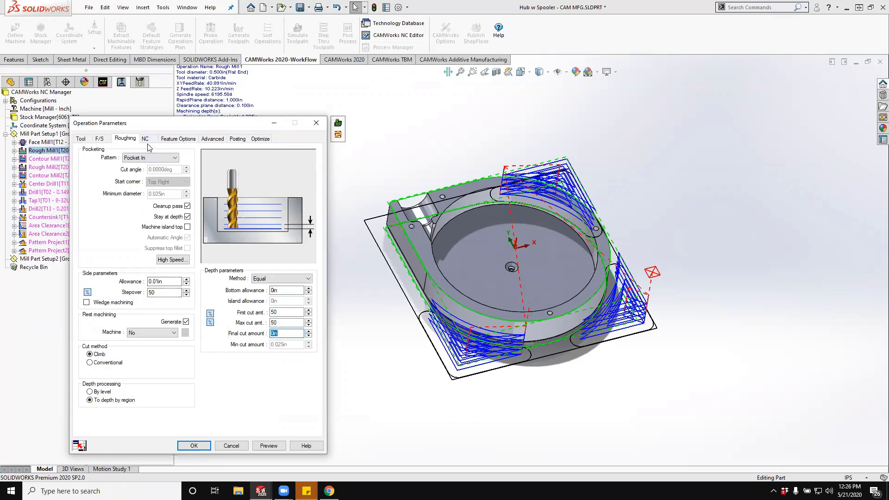
- Define Rough Mill1's entry point by length and angle with auto correct and a 0.5 in length, and accept the operation parameters
click(175, 140)
click(172, 246)
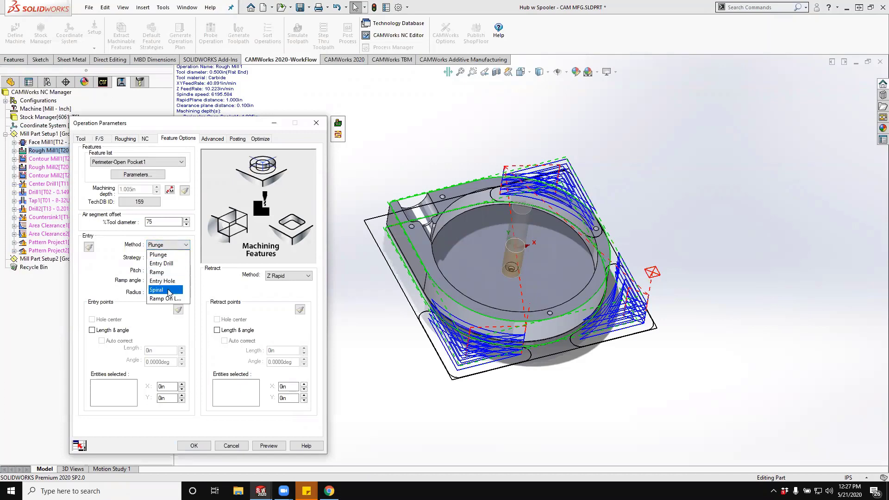
click(145, 320)
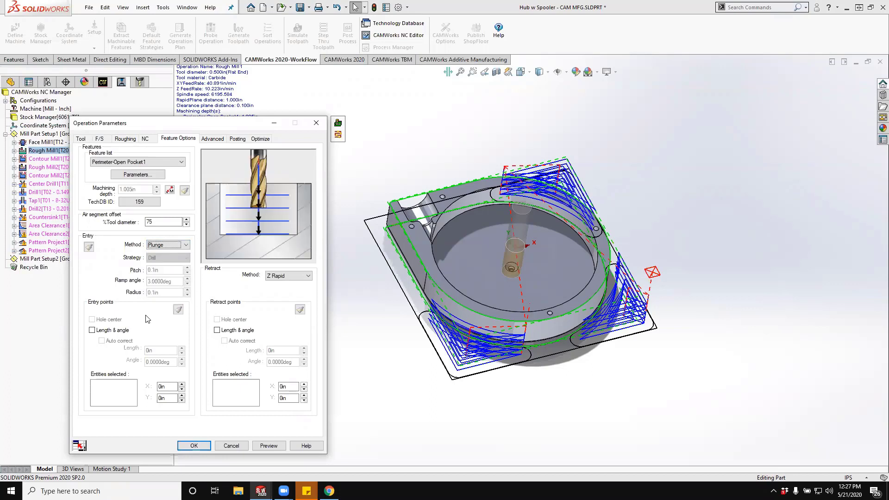
click(110, 330)
click(170, 348)
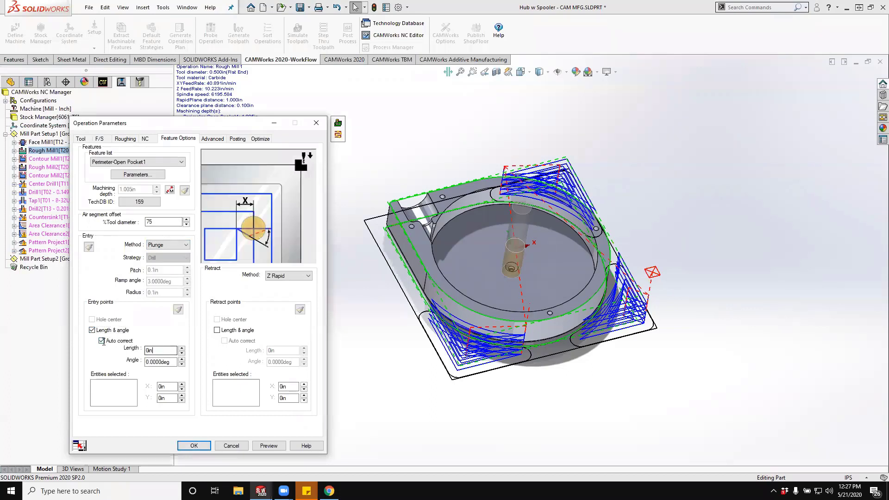
text(.5)
key(Tab)
click(156, 348)
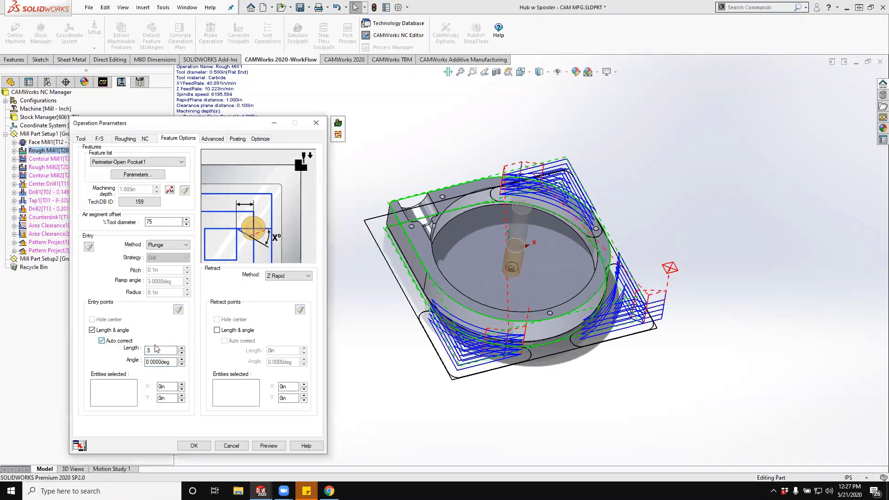
click(195, 444)
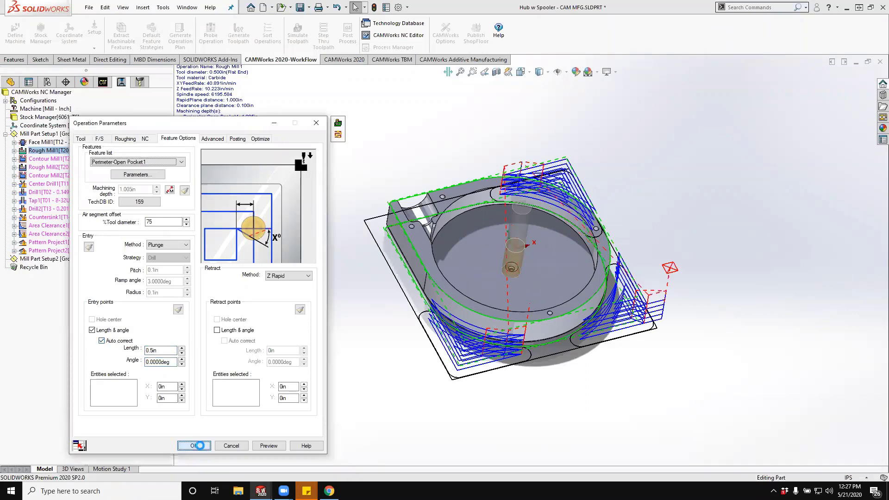
- Generate the toolpath for the Contour Mill1 operation and inspect it around the hub's perimeter
click(79, 159)
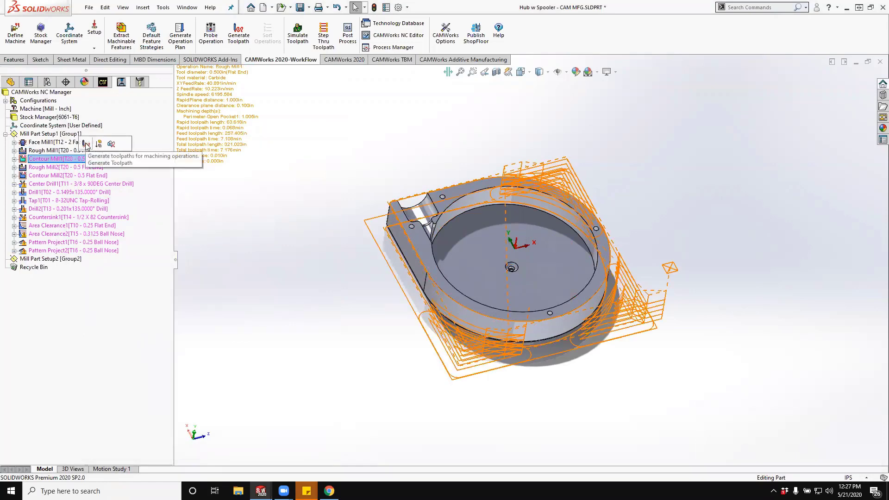
click(86, 144)
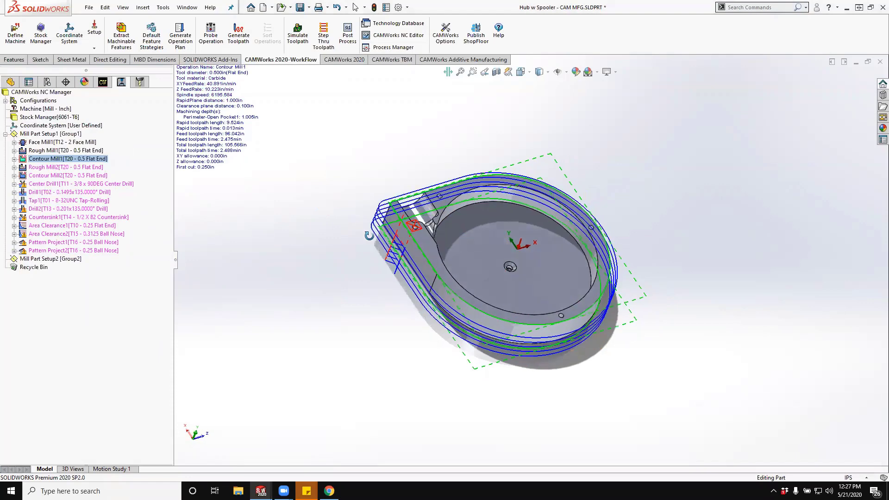
middle_drag(369, 235, 337, 177)
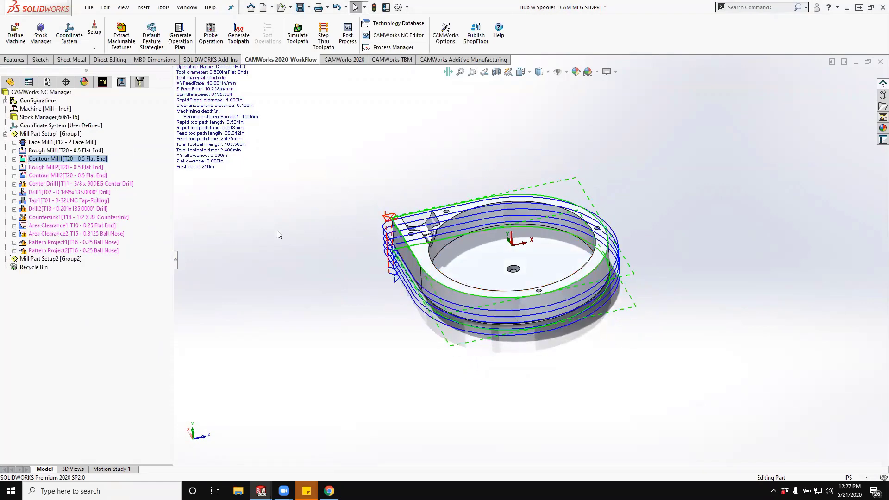
middle_drag(276, 230, 338, 215)
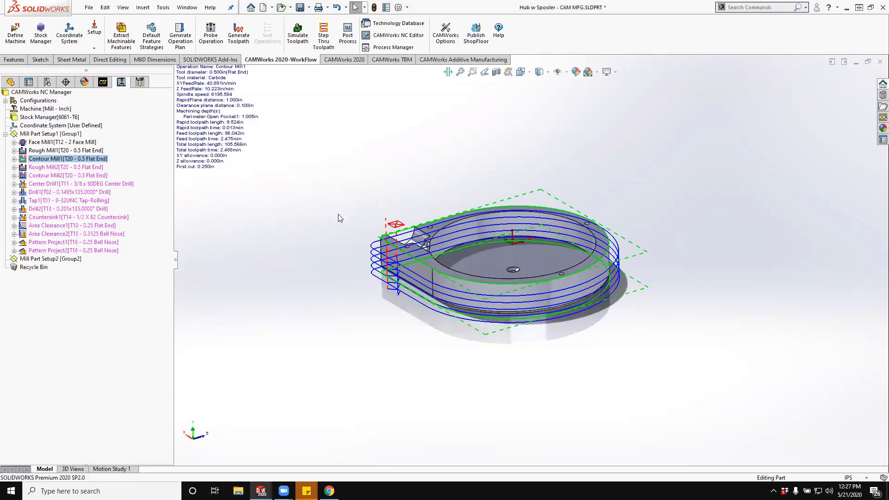
- Generate the toolpath for the Rough Mill2 operation and inspect it in the circular pocket
click(70, 167)
click(70, 152)
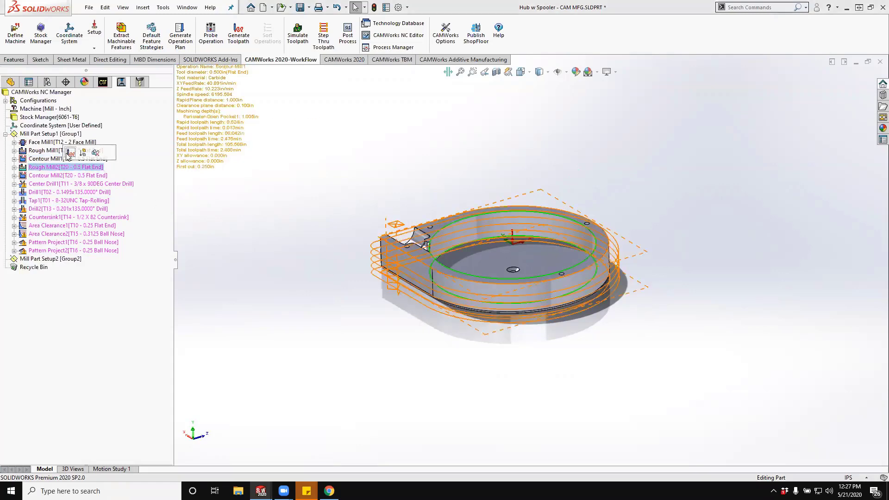
middle_drag(221, 258, 258, 242)
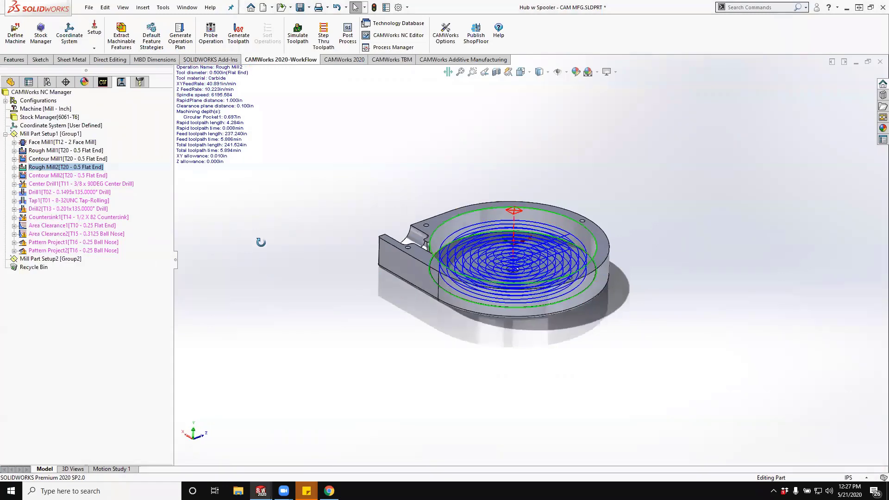
- Change Rough Mill2's entry method to Spiral with a 0.05 in pitch, preview the toolpath, and accept the operation parameters
click(56, 168)
right_click(55, 167)
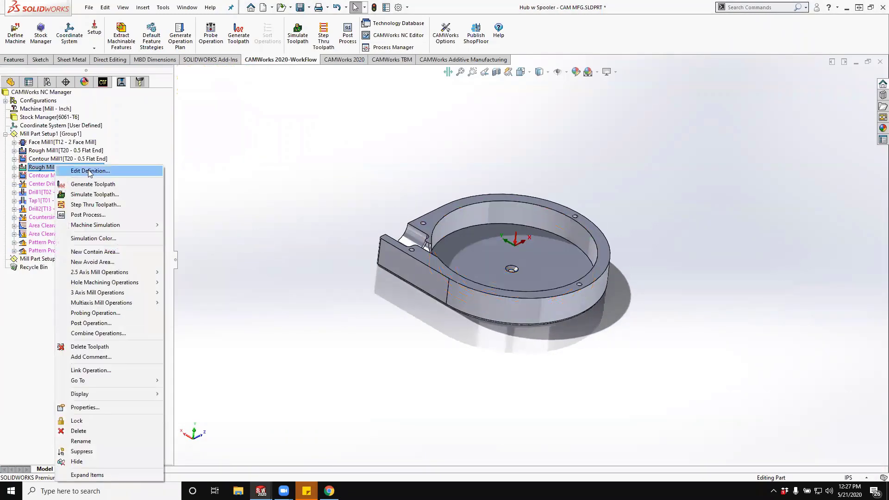
click(215, 181)
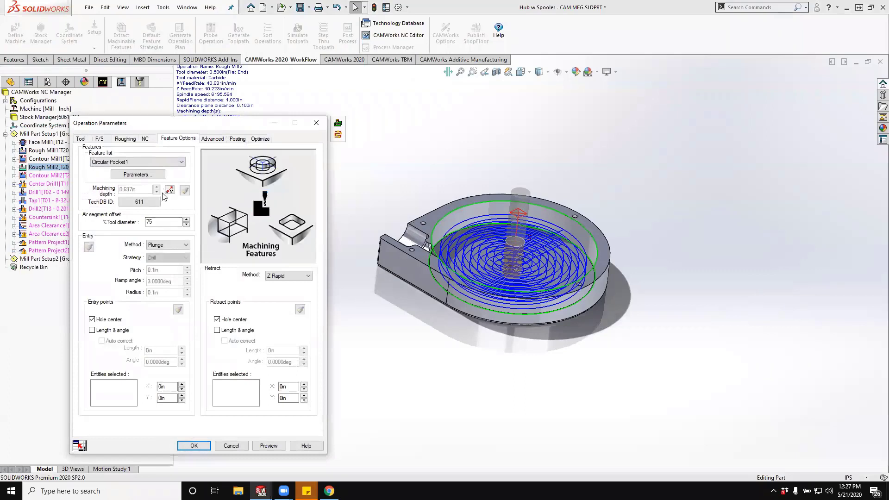
click(170, 245)
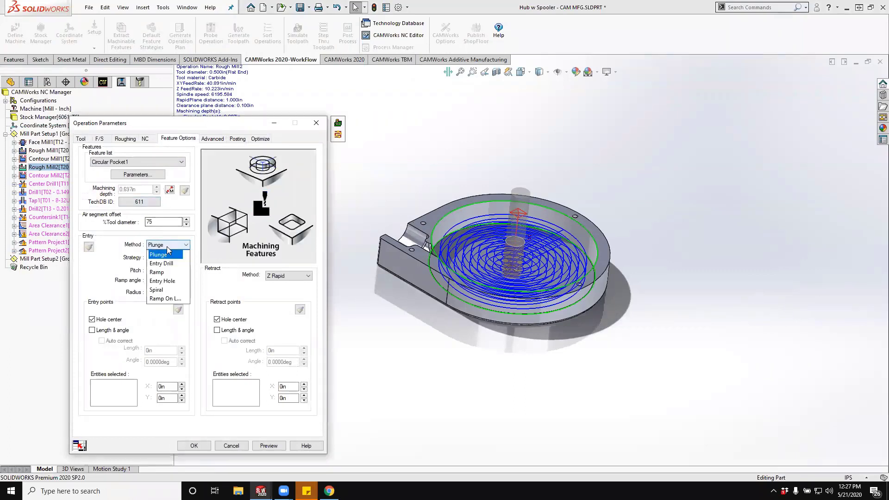
click(167, 290)
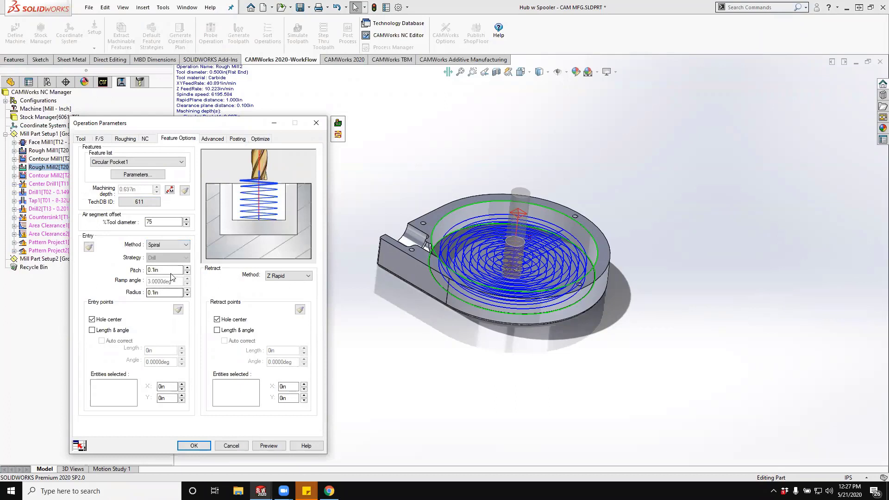
drag(170, 272, 117, 270)
text(.05)
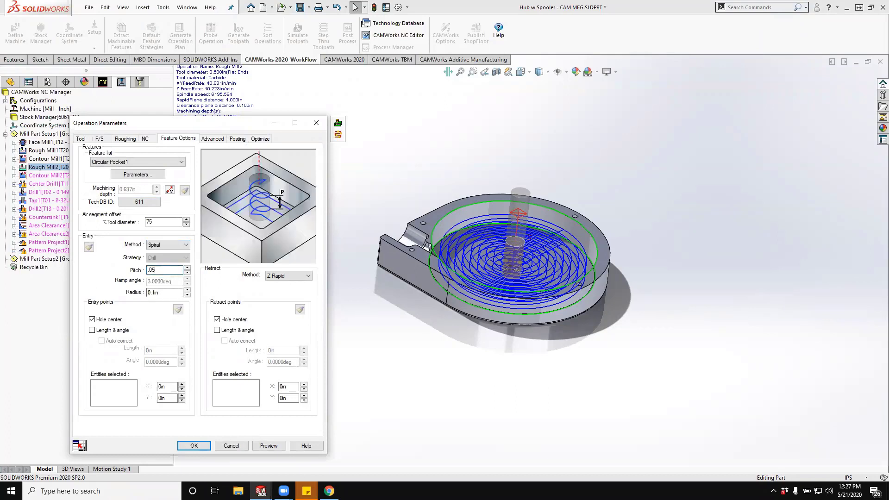
middle_drag(505, 319, 511, 287)
scroll(531, 249, down, 5)
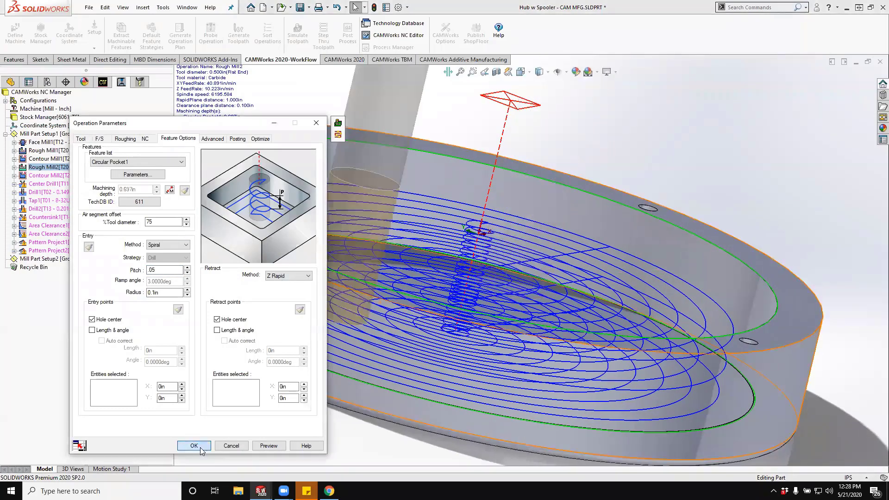
click(202, 448)
- Generate the Contour Mill2 toolpath and turn off the hole center option for its entry and retract points
click(71, 176)
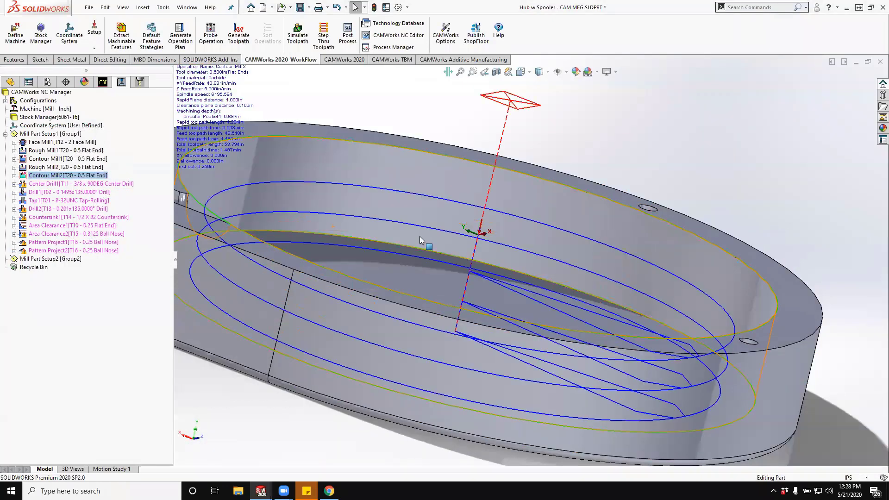
middle_drag(420, 236, 403, 331)
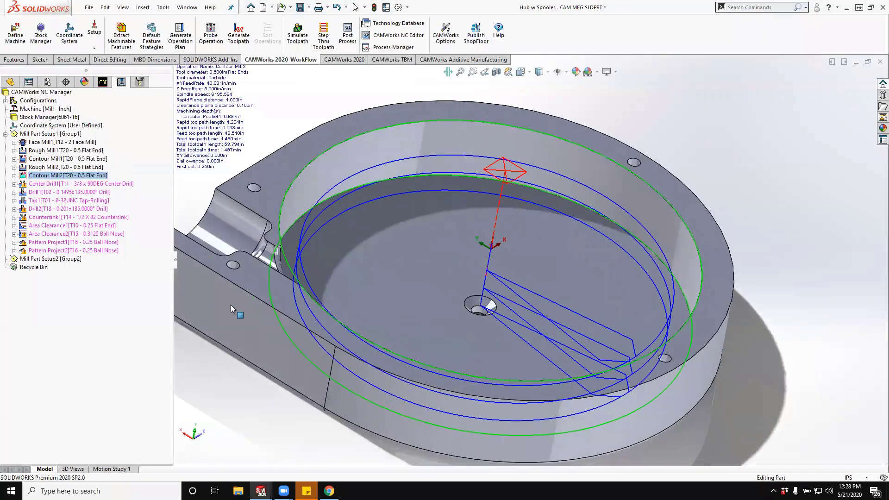
right_click(67, 177)
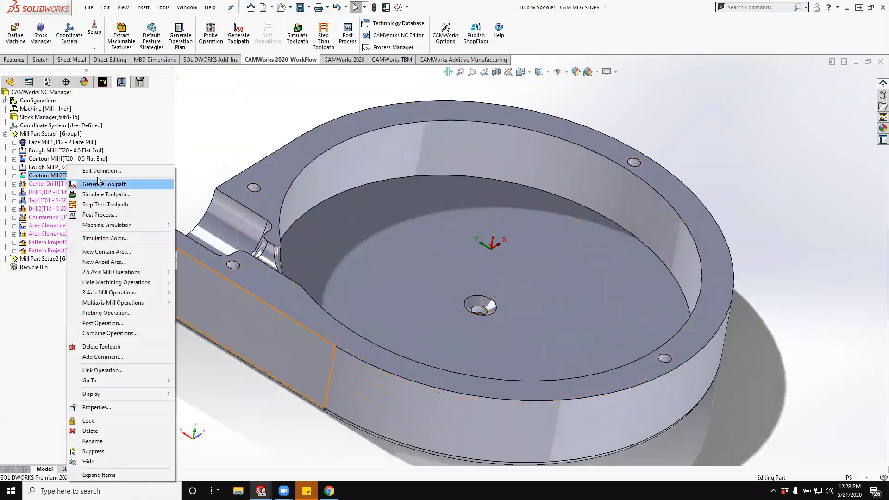
click(92, 171)
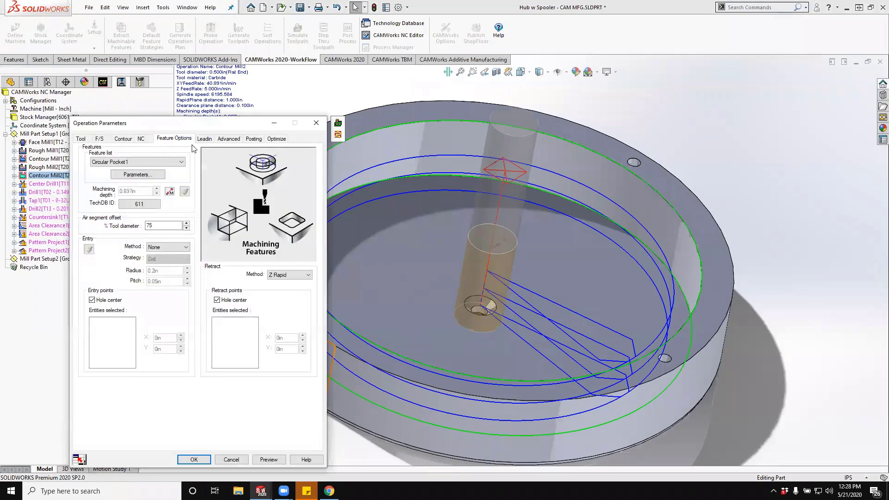
click(92, 301)
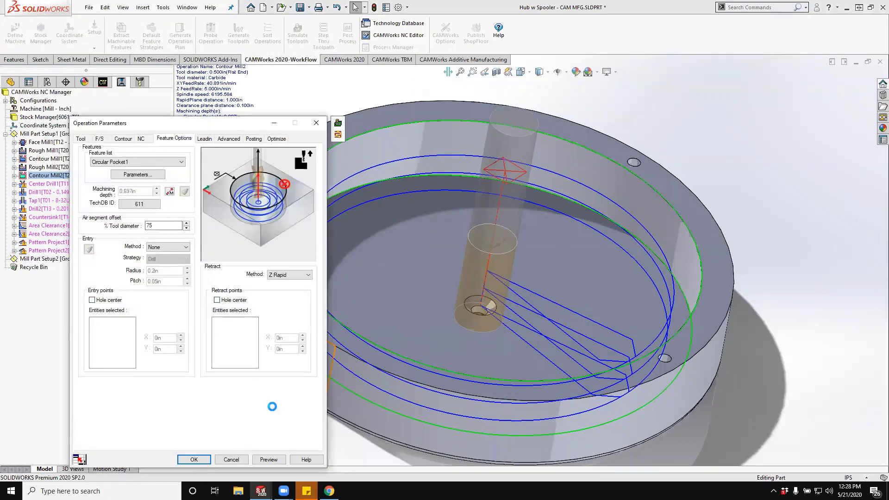
click(194, 460)
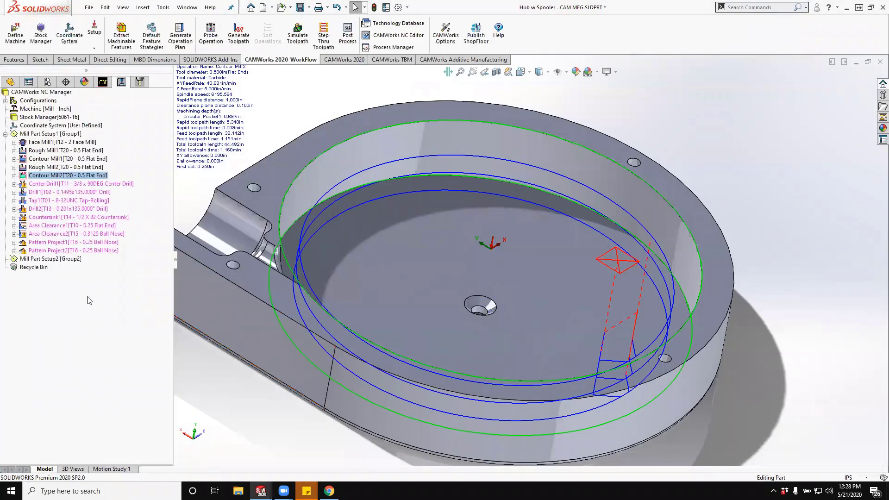
- Generate the toolpaths for all hole operations from Center Drill1 through Countersink1 together
click(72, 183)
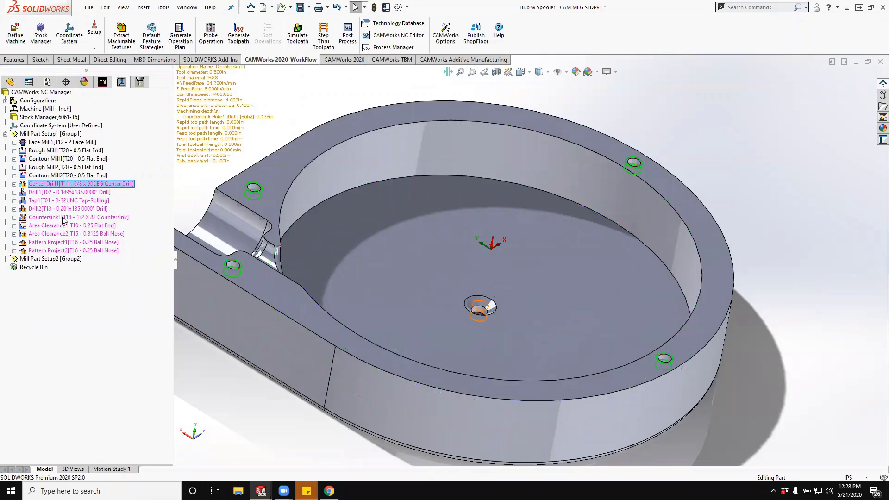
shift+click(64, 220)
click(71, 202)
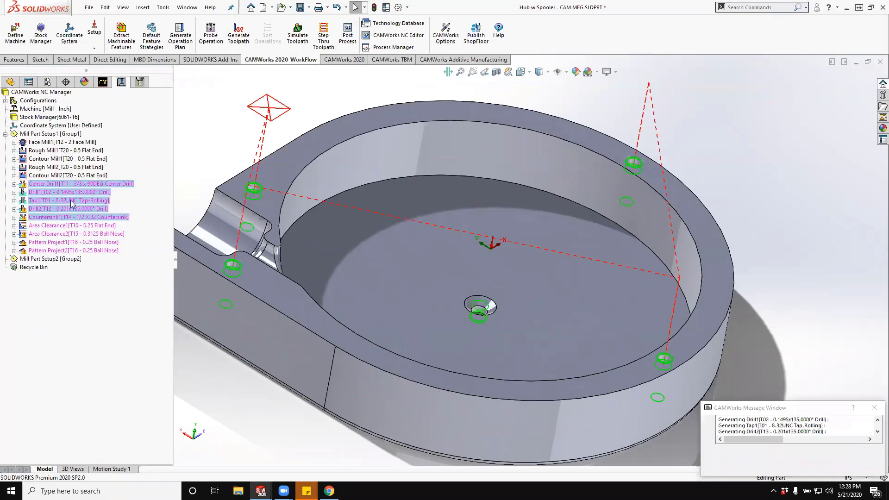
mouse_move(414, 262)
middle_down()
mouse_move(451, 276)
mouse_move(409, 259)
middle_up()
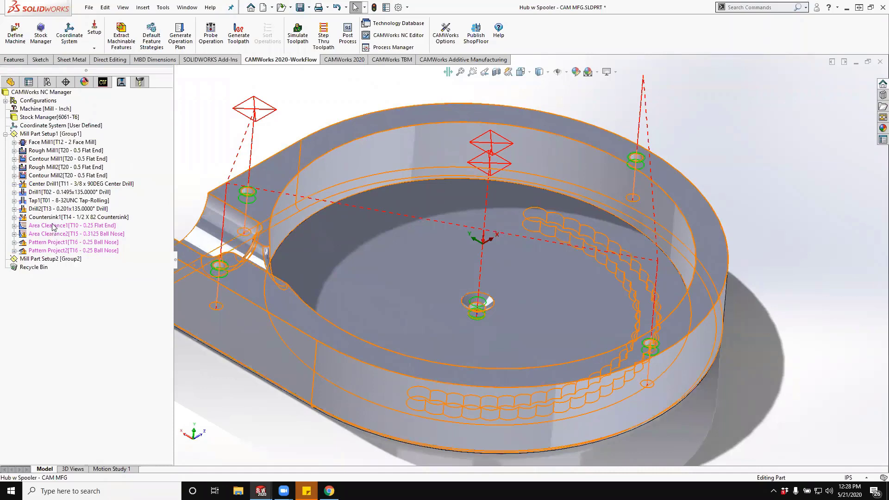
- Examine the Area Clearance1 operation's features and the surfaces it covers on the hub
click(53, 227)
scroll(292, 280, up, 3)
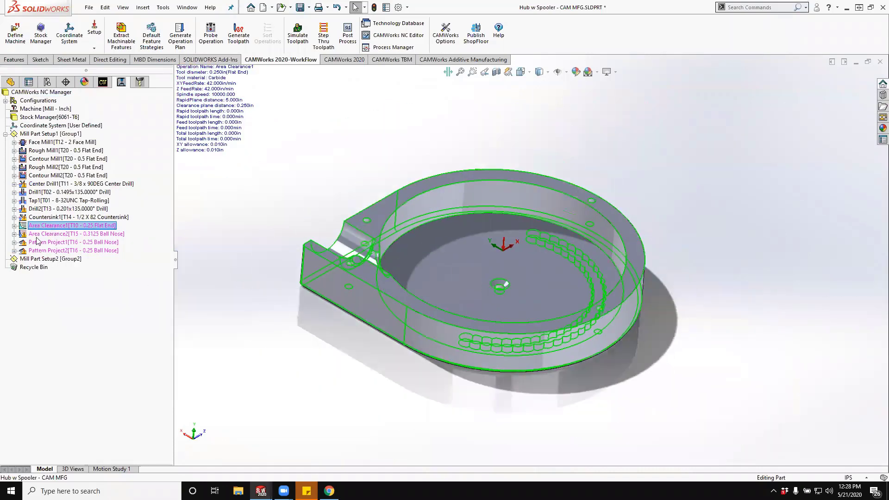
click(14, 226)
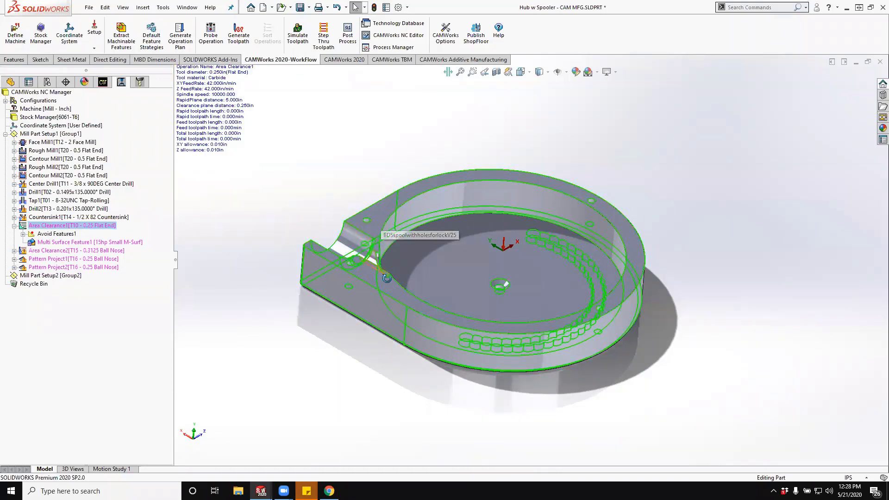
middle_drag(385, 269, 381, 296)
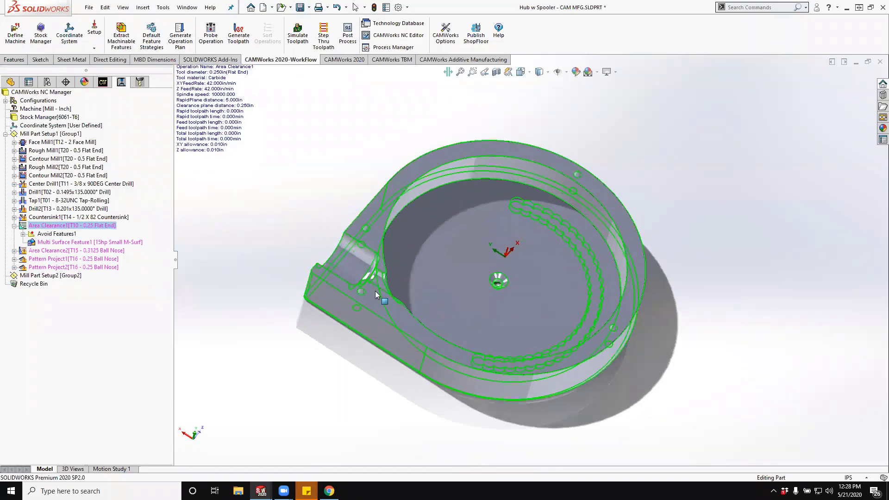
- Start a toolpath simulation that stops at the next operation, updates the display every 1 move, and runs at a slightly reduced speed
click(299, 35)
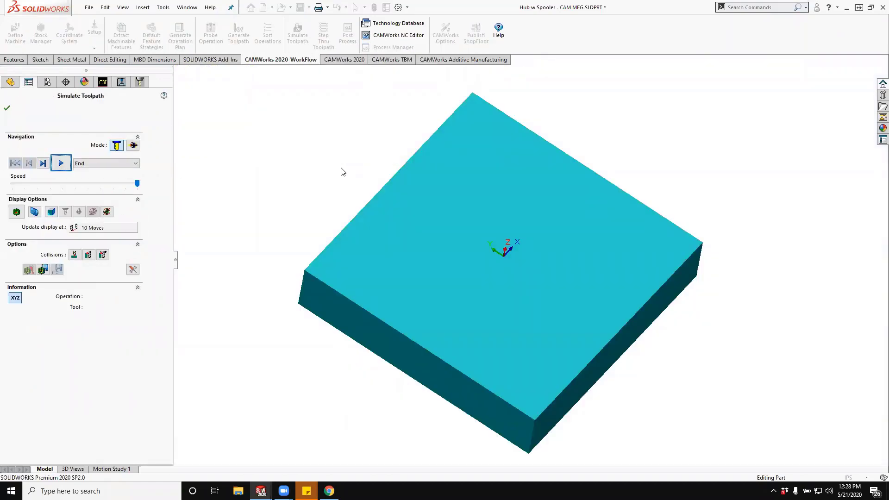
click(106, 165)
click(119, 190)
click(104, 227)
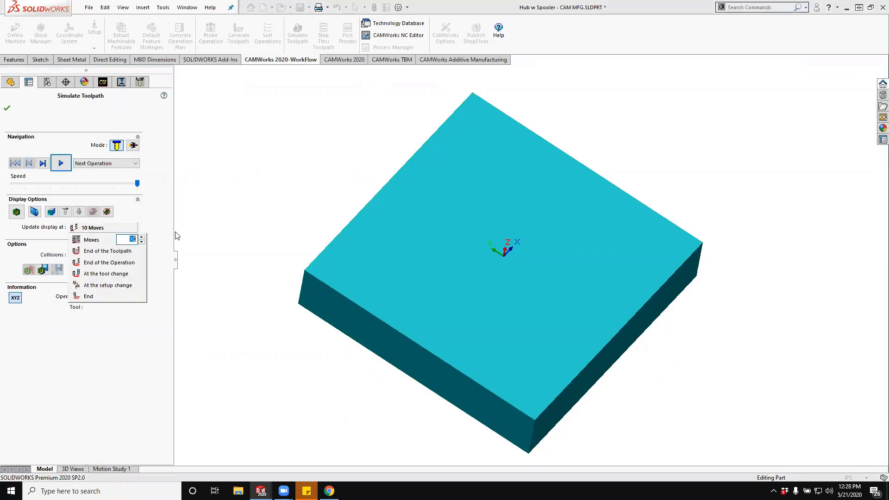
text(1)
key(Return)
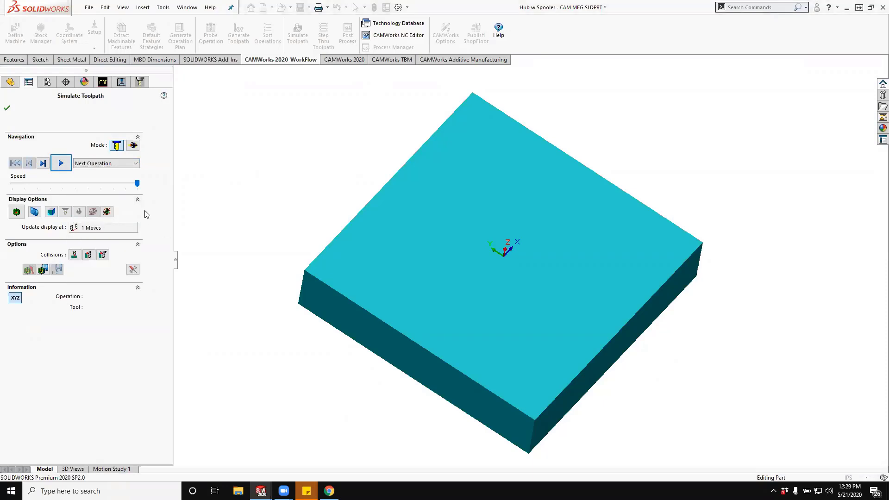
drag(139, 185, 117, 183)
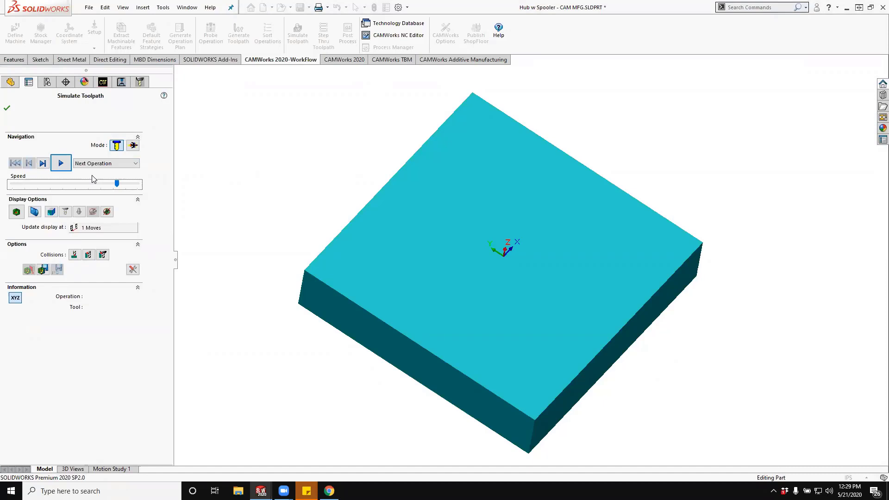
- Simulate the face milling and Rough Mill1 operations in turn, and close the simulation
click(61, 165)
click(61, 164)
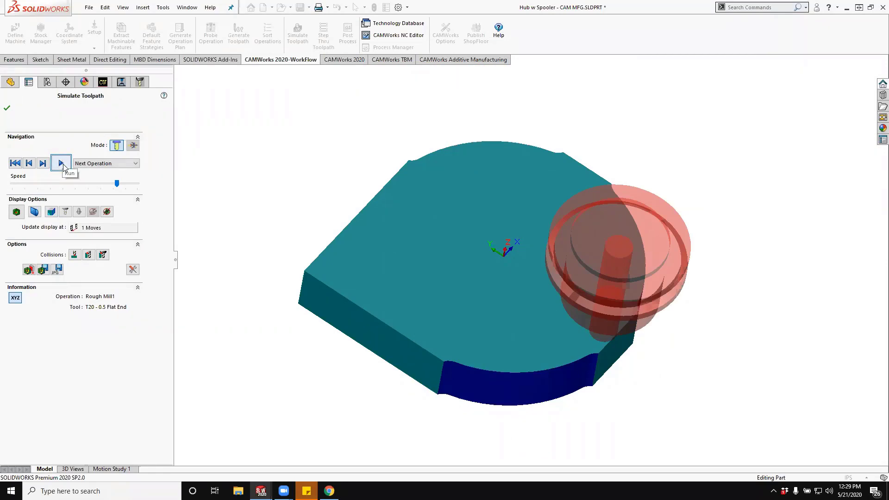
click(7, 108)
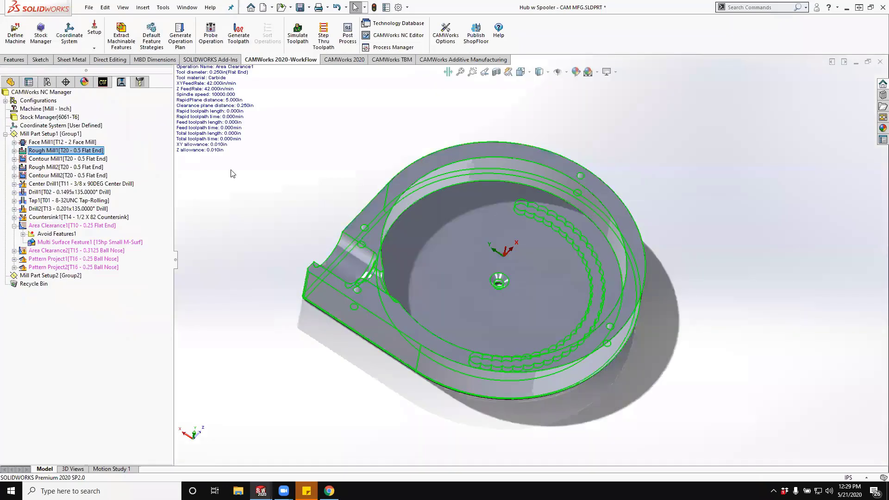
- Edit the Perimeter-Open Pocket1 feature and set its end condition to Bottom of the part
click(101, 84)
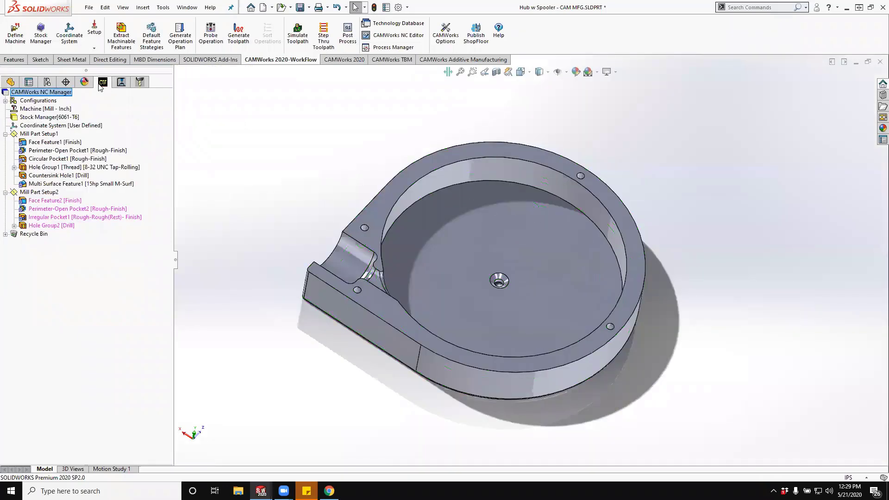
click(57, 152)
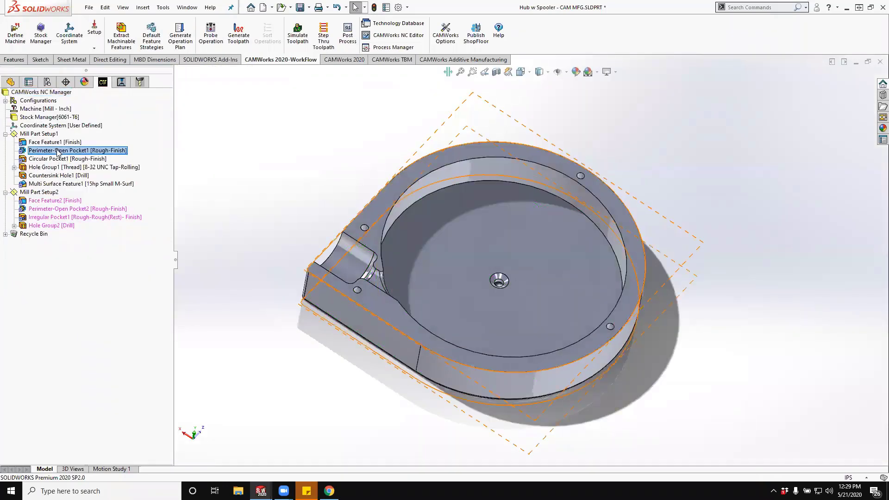
right_click(58, 151)
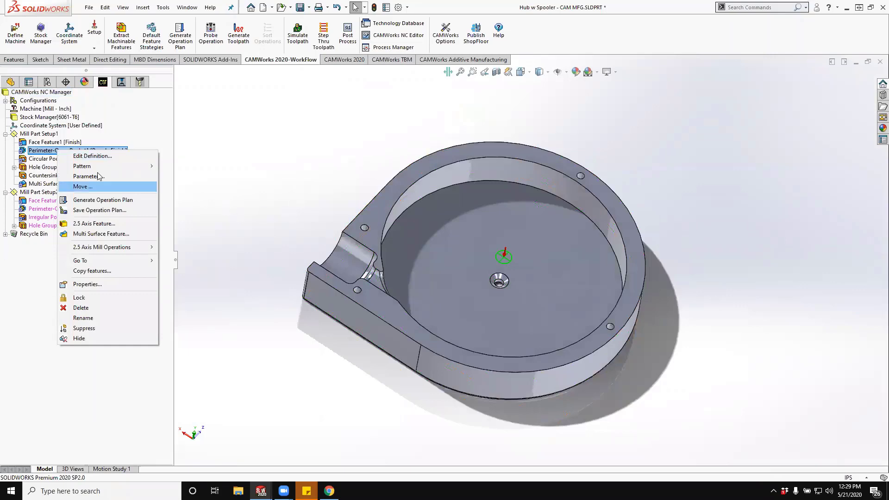
click(88, 156)
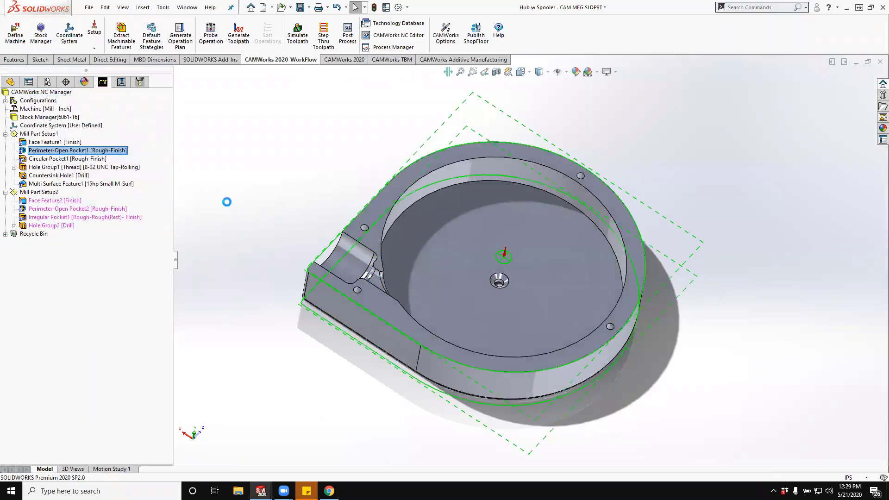
middle_drag(300, 307, 291, 268)
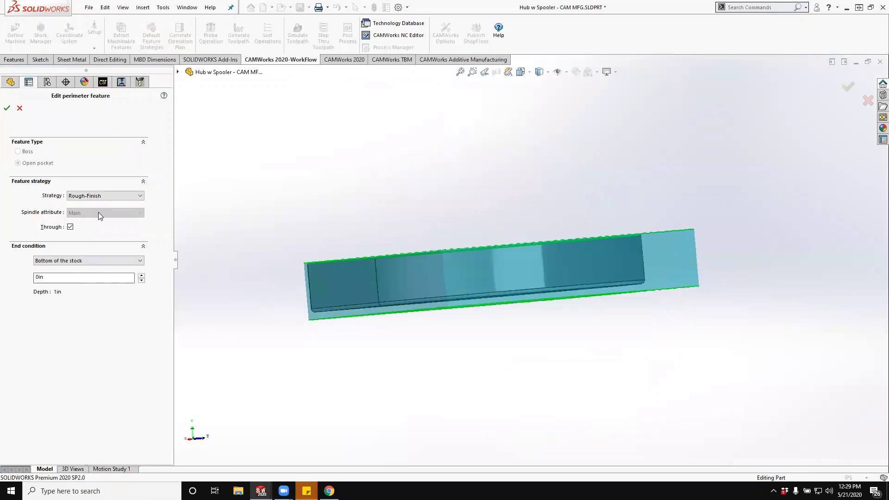
click(104, 261)
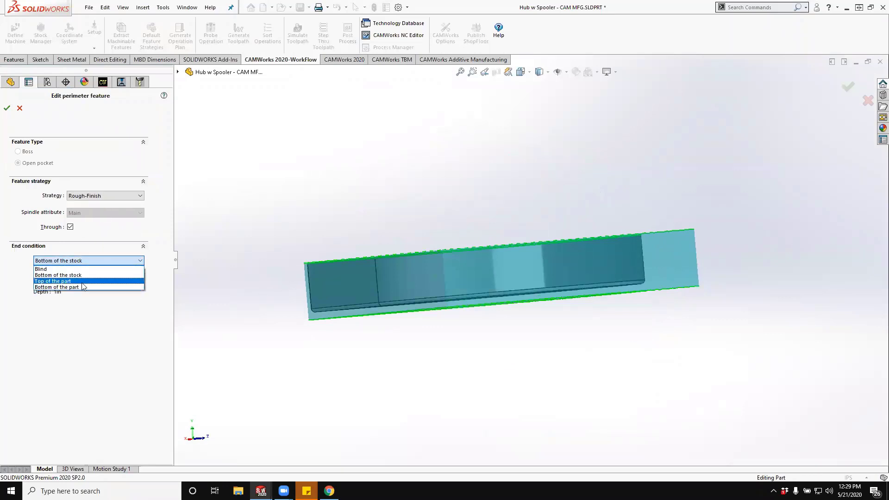
click(87, 288)
middle_drag(358, 342, 358, 341)
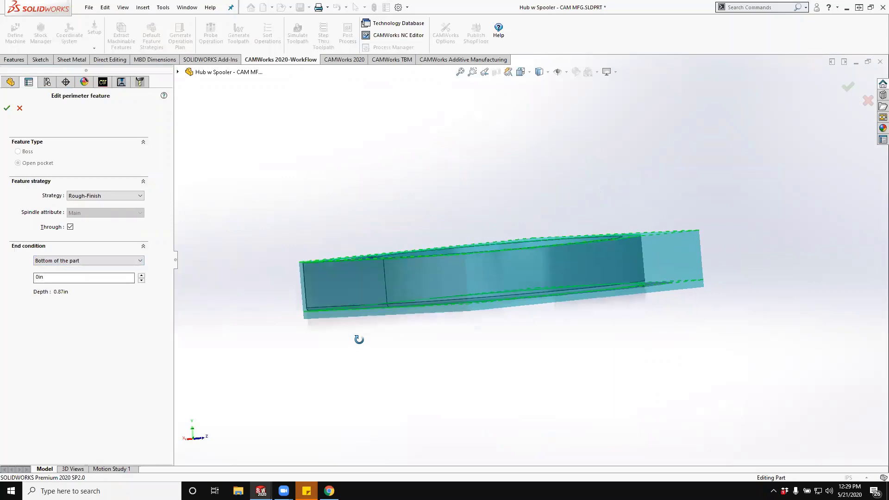
- Set the perimeter pocket's end condition offset to 0.01 in, accept the feature, and return to the operations list
drag(87, 277, 10, 277)
text(0.01)
key(Tab)
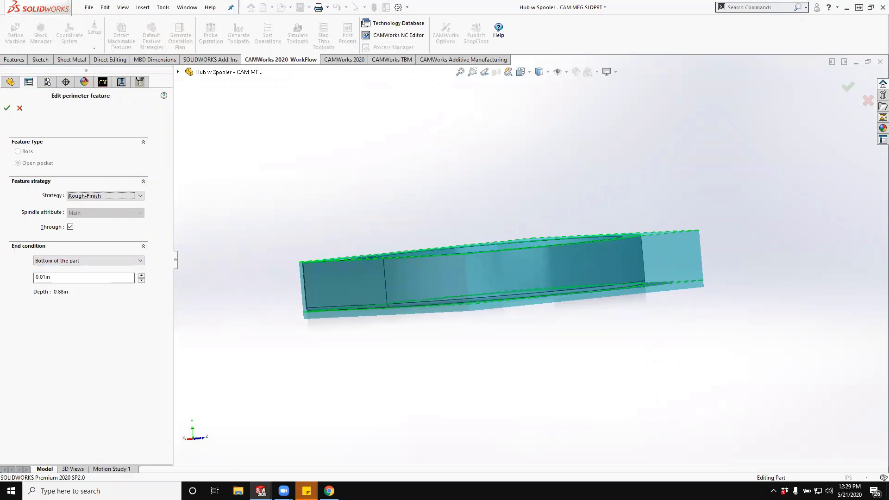
middle_drag(587, 292, 458, 349)
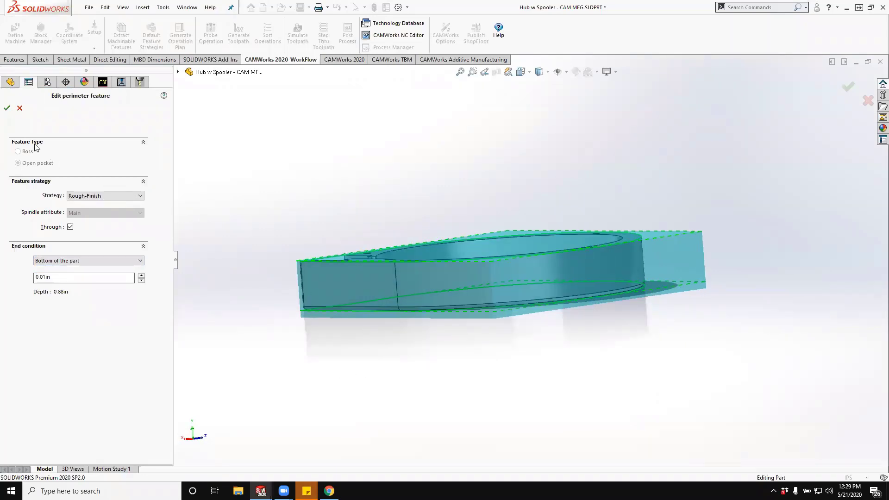
click(7, 108)
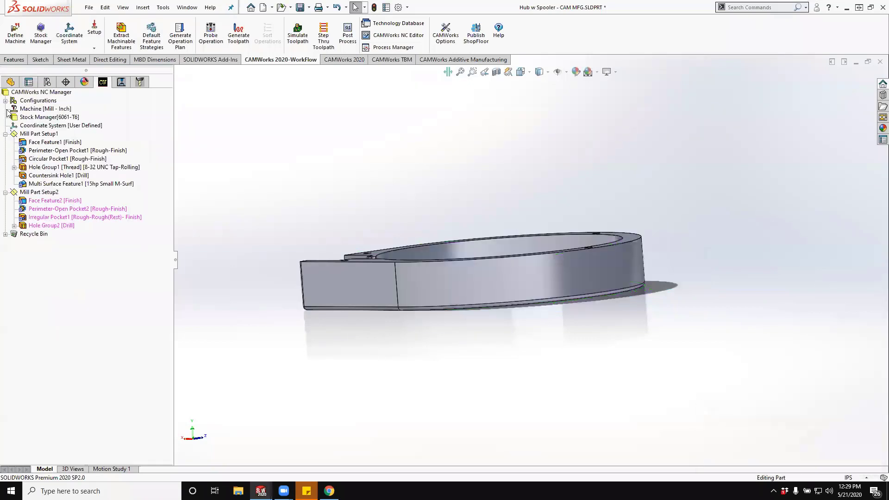
click(121, 82)
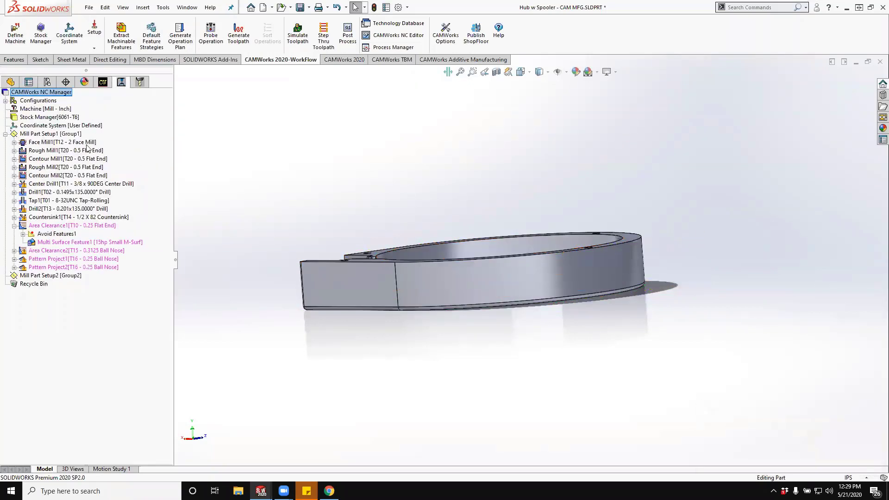
- Regenerate the Rough Mill1 toolpath and check how deep the Rough Mill1 and Contour Mill1 passes run along the part's sides
click(65, 151)
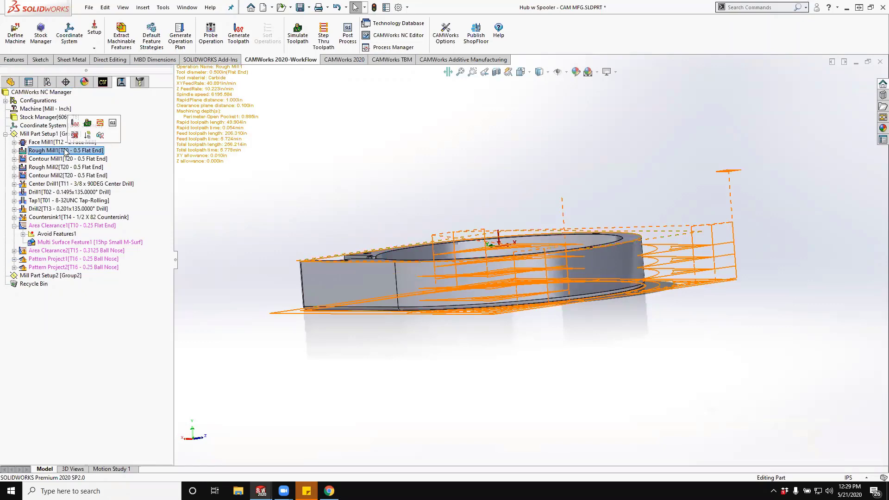
click(75, 123)
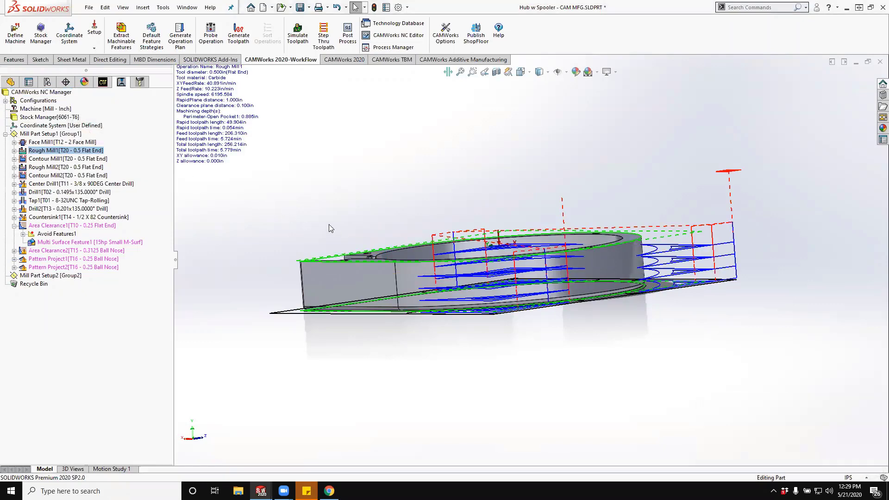
mouse_move(386, 237)
middle_down()
mouse_move(368, 216)
mouse_move(370, 229)
middle_up()
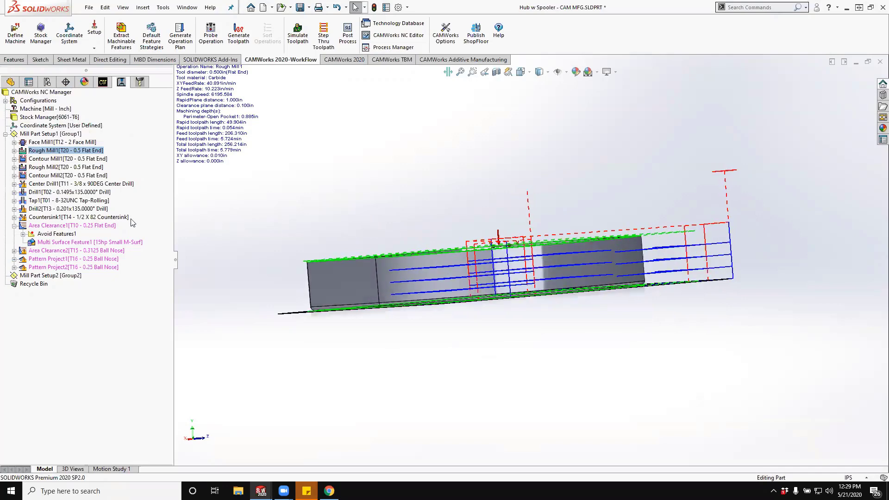
click(46, 159)
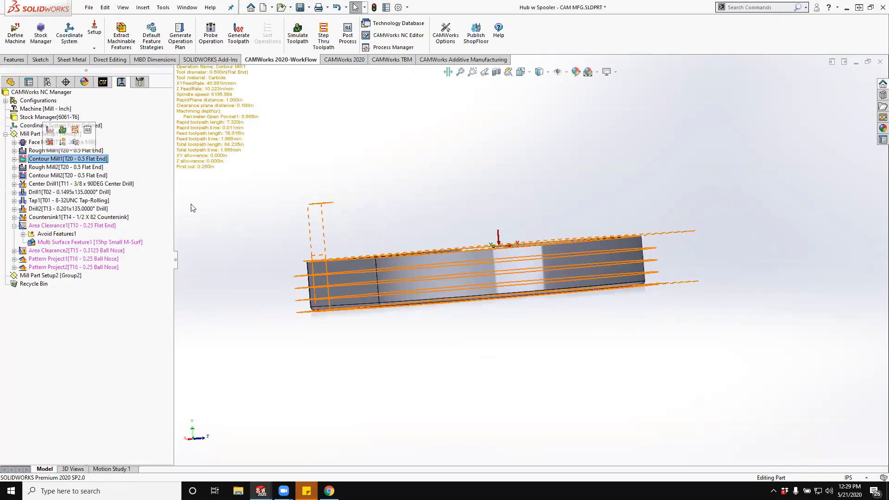
middle_drag(266, 207, 296, 237)
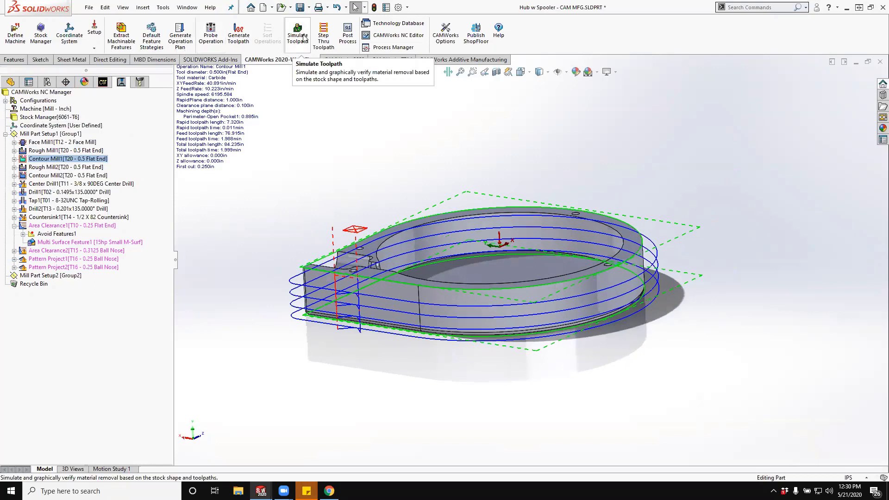
- Simulate the toolpaths of all operations through to the end at maximum speed
click(303, 37)
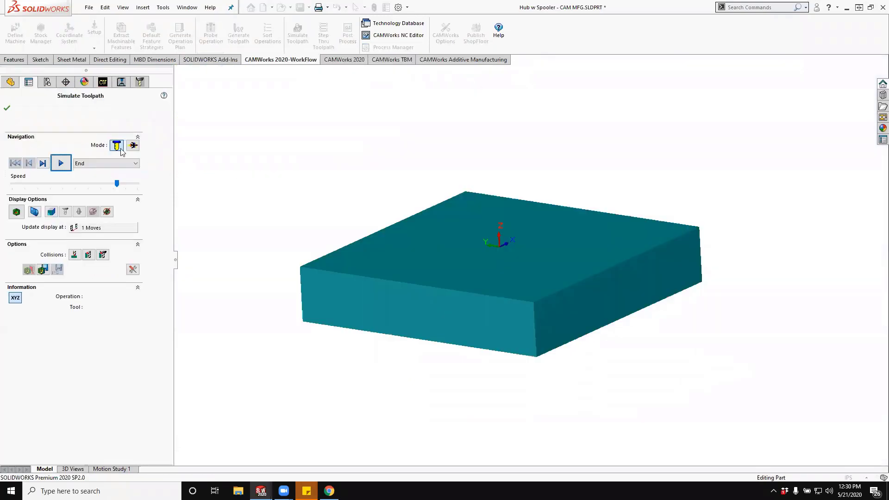
drag(117, 184, 137, 183)
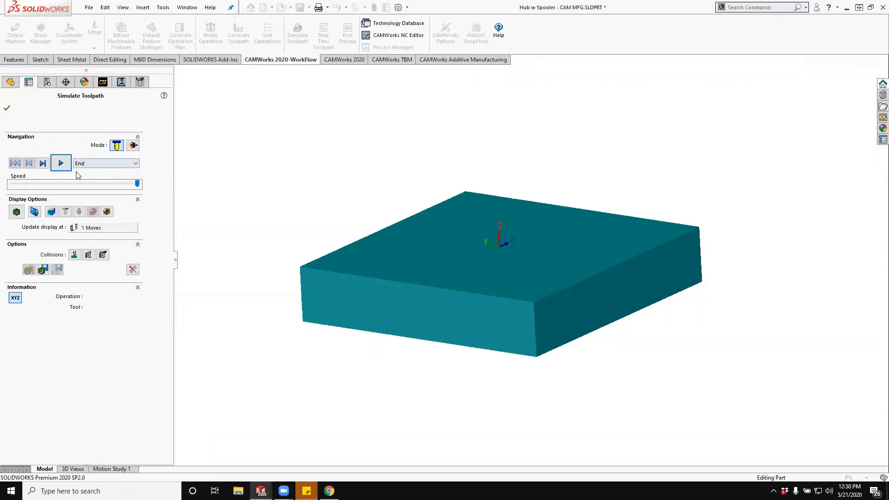
click(60, 163)
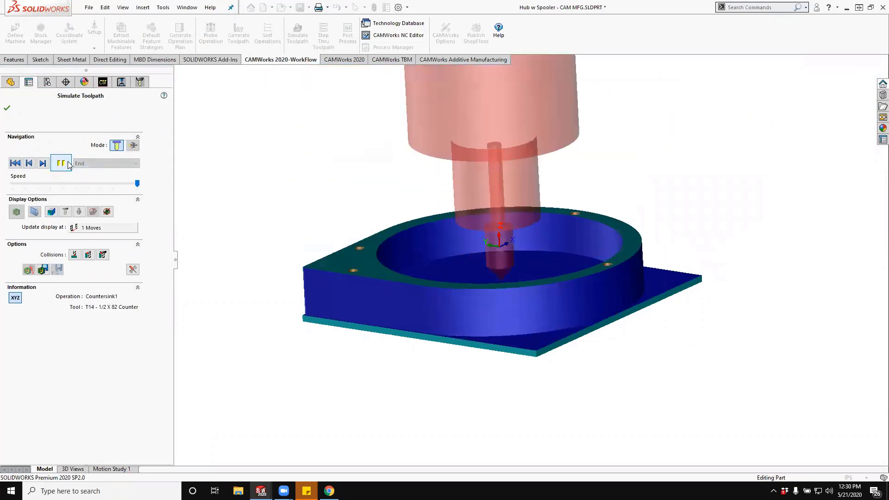
- Inspect the stock left around the bottom of the simulated part and show its difference from the design model
middle_drag(194, 216, 460, 274)
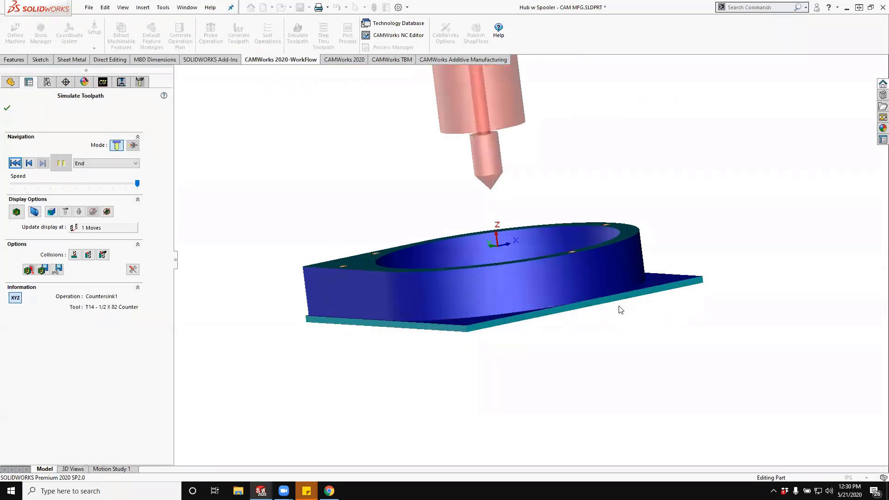
scroll(675, 291, down, 3)
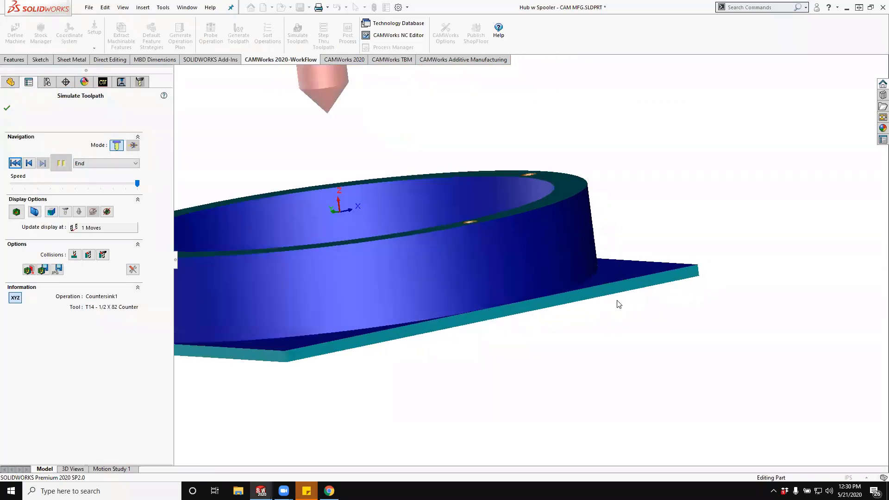
scroll(602, 305, up, 3)
scroll(505, 287, down, 2)
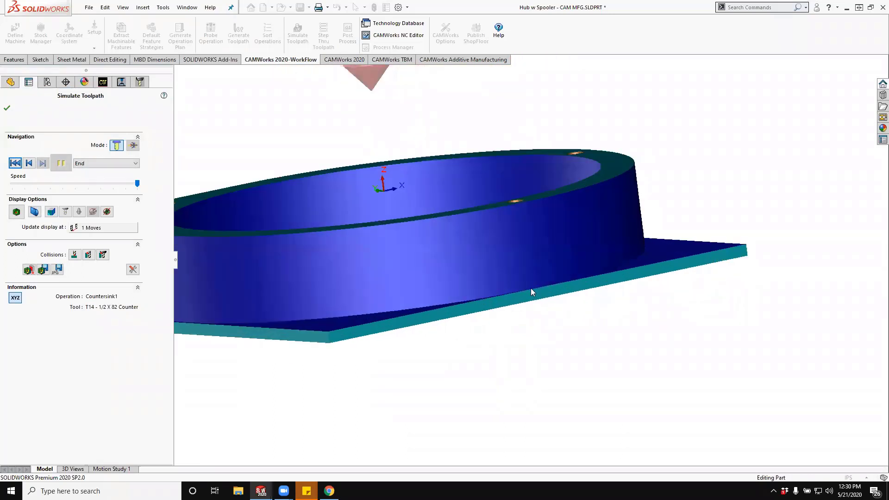
scroll(389, 287, up, 2)
middle_drag(389, 283, 408, 338)
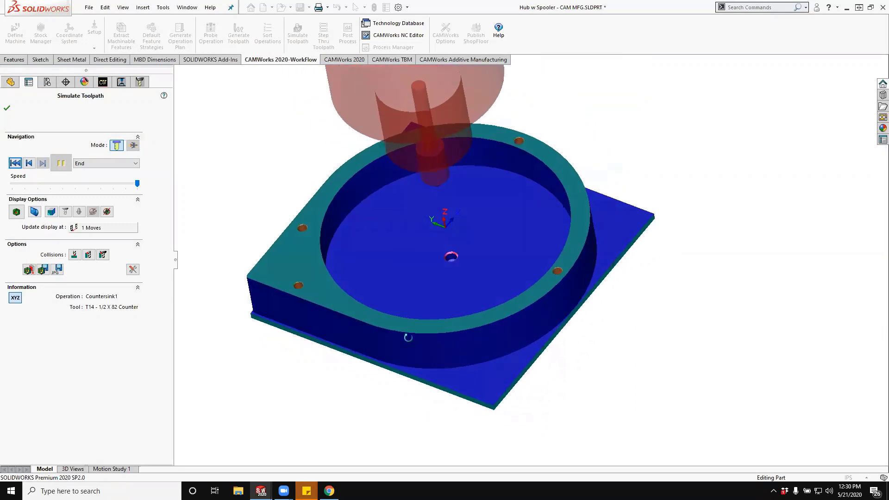
click(17, 212)
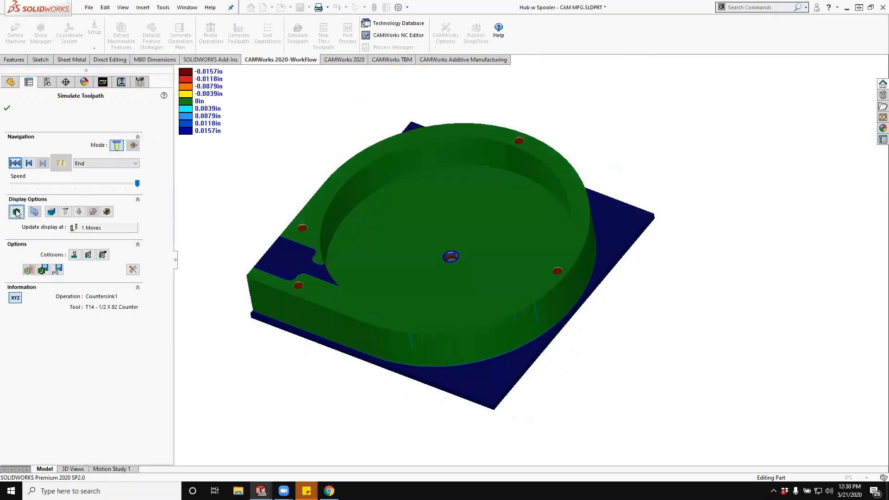
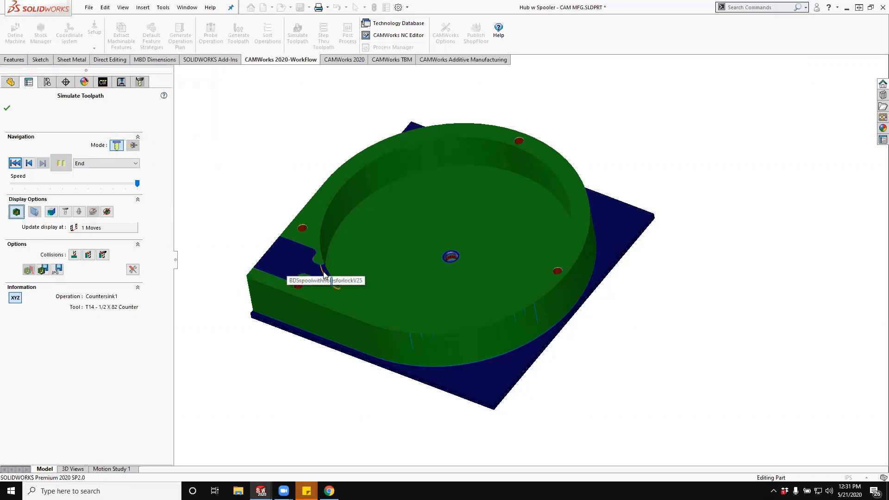
- Close the toolpath simulation and start a new sketch on the part's top face
click(7, 107)
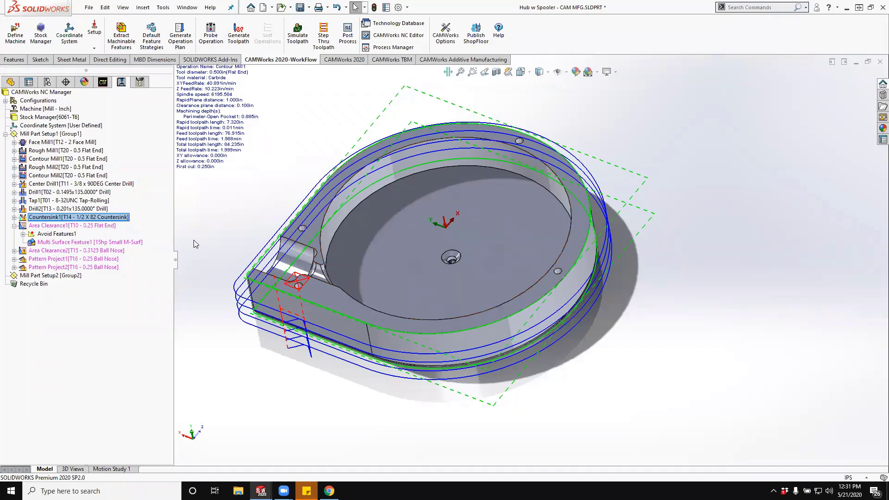
right_click(36, 134)
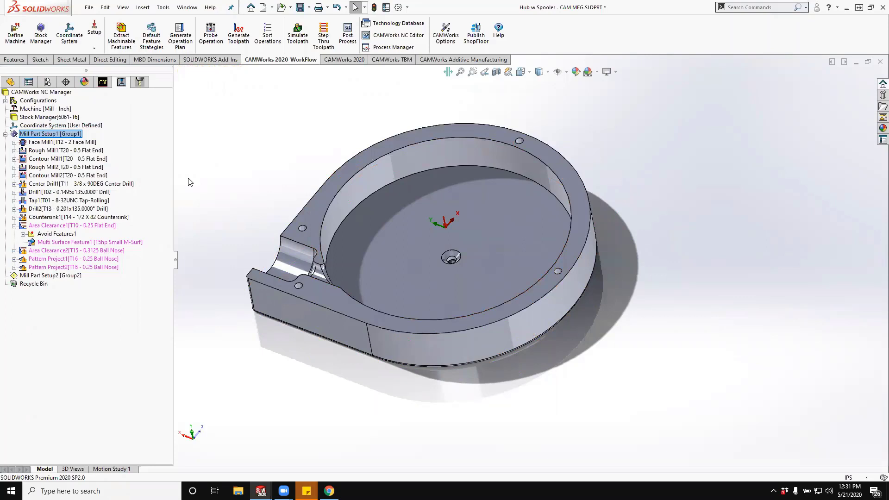
click(317, 214)
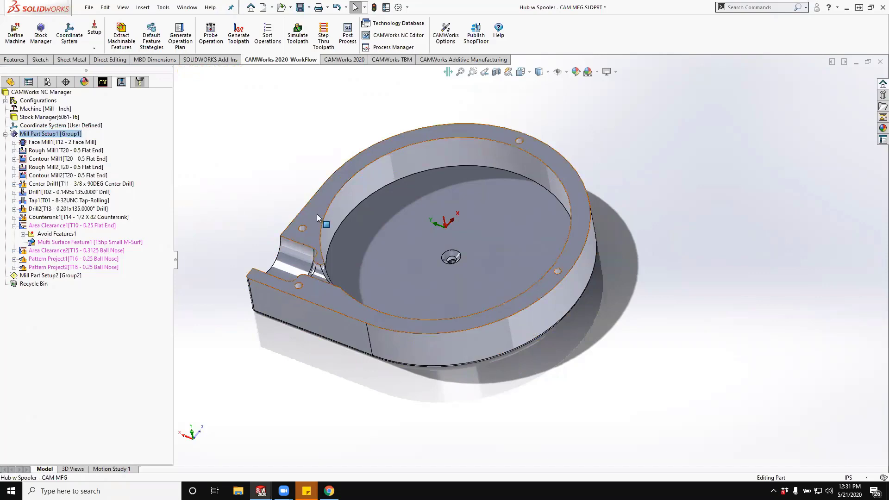
click(400, 172)
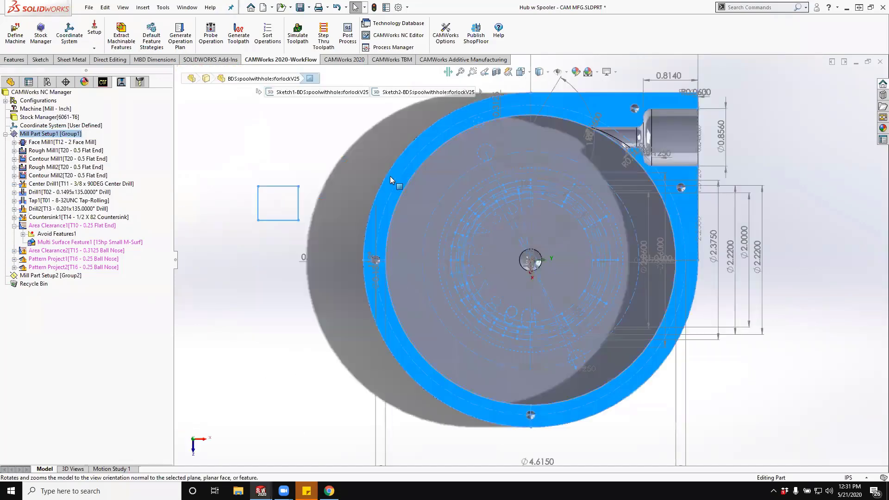
click(257, 249)
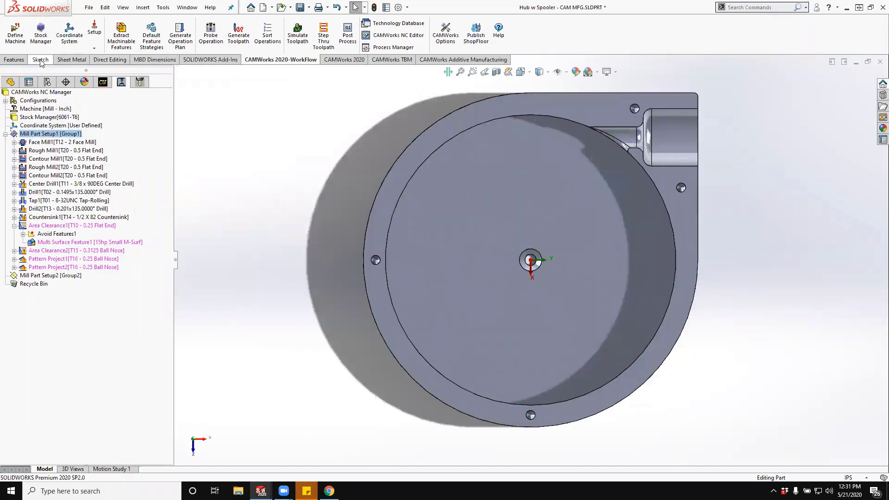
click(516, 105)
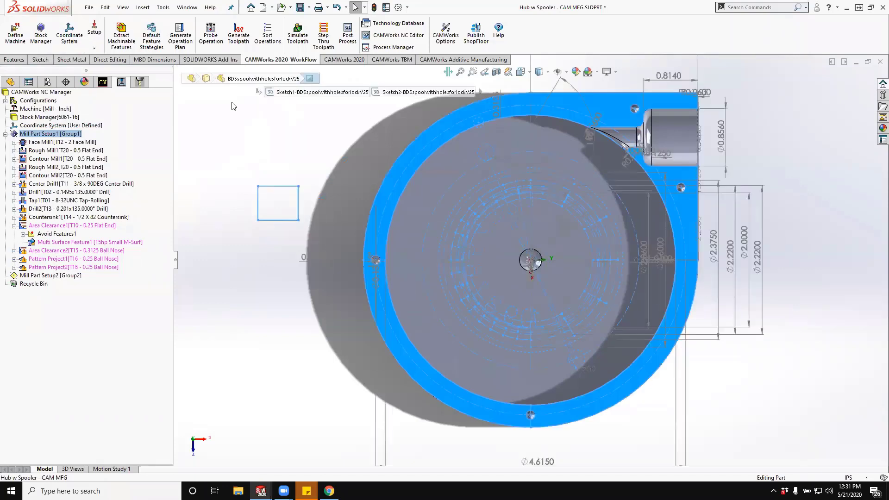
click(40, 59)
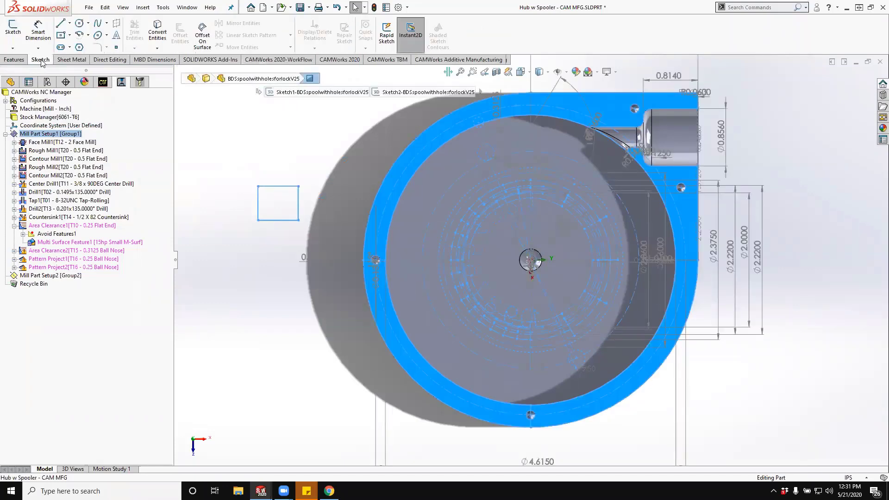
click(13, 32)
scroll(713, 144, down, 4)
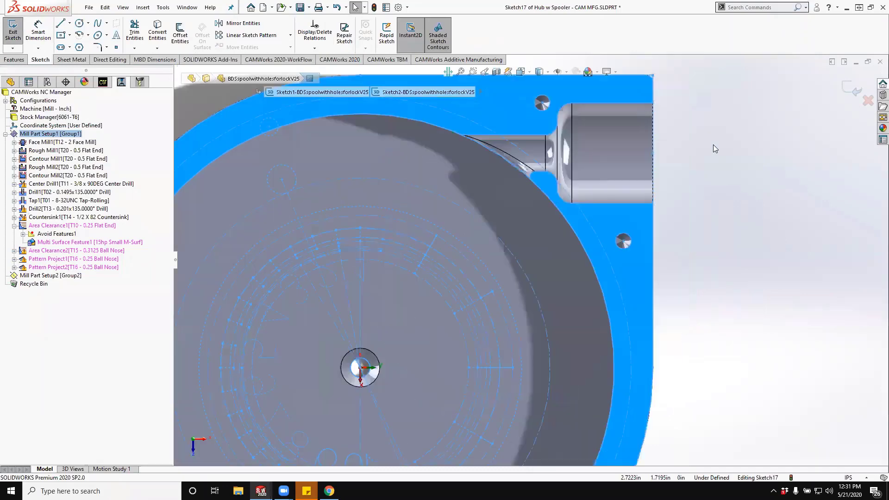
- Select the tangent edge chain around the side channel and round pocket, and convert it into sketch entities
right_click(608, 100)
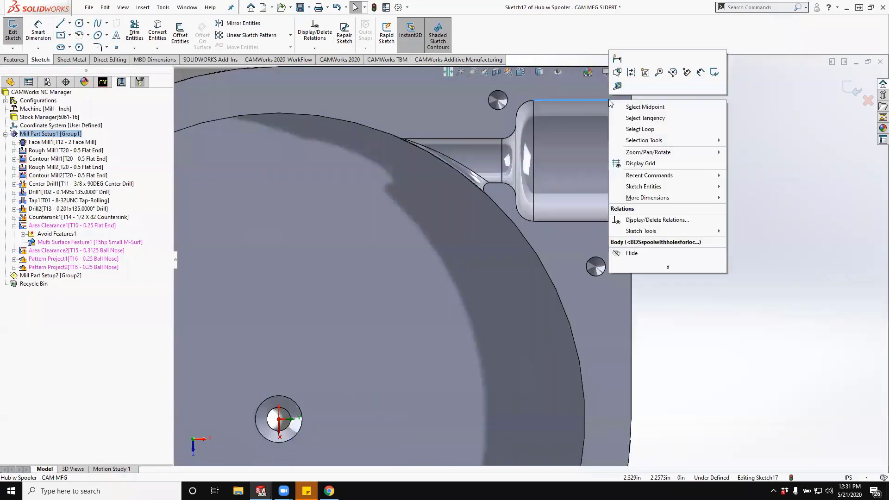
click(633, 118)
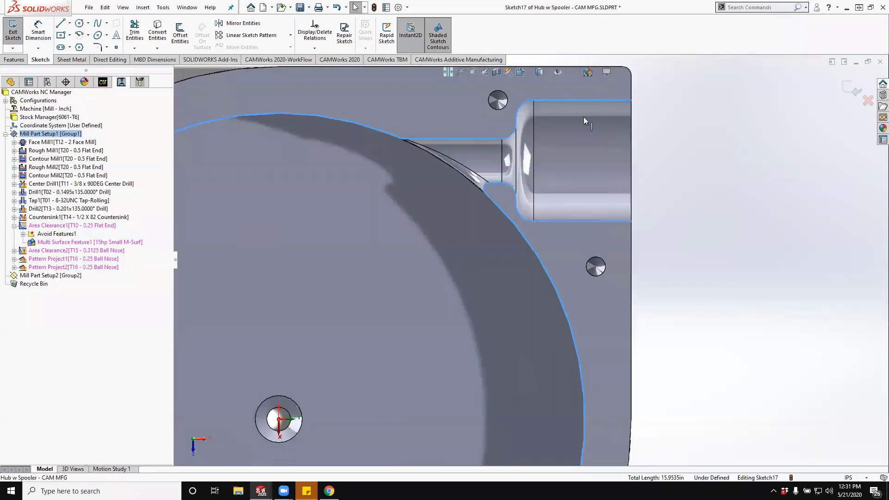
click(158, 32)
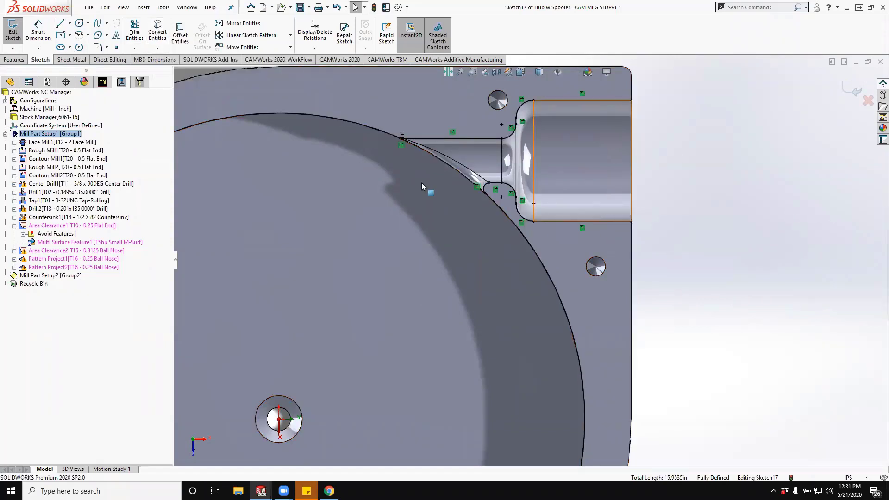
- Offset the edge at the channel's open end outward by 0.115 in
click(631, 153)
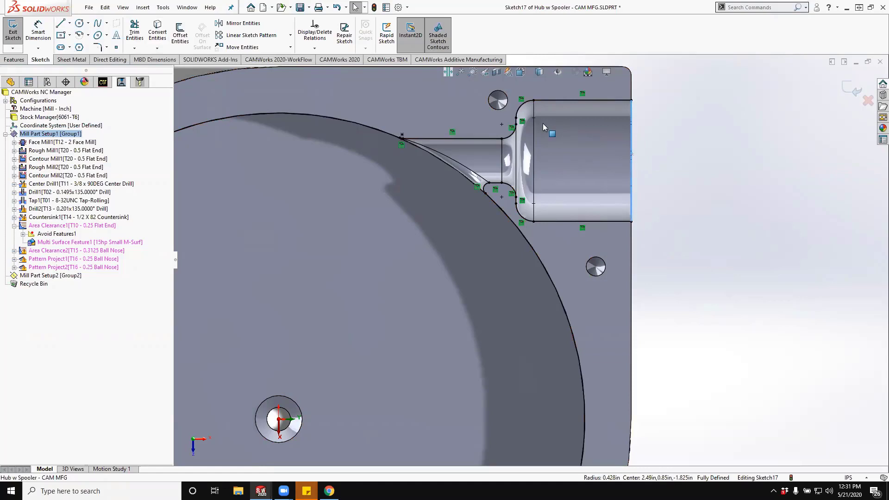
click(181, 33)
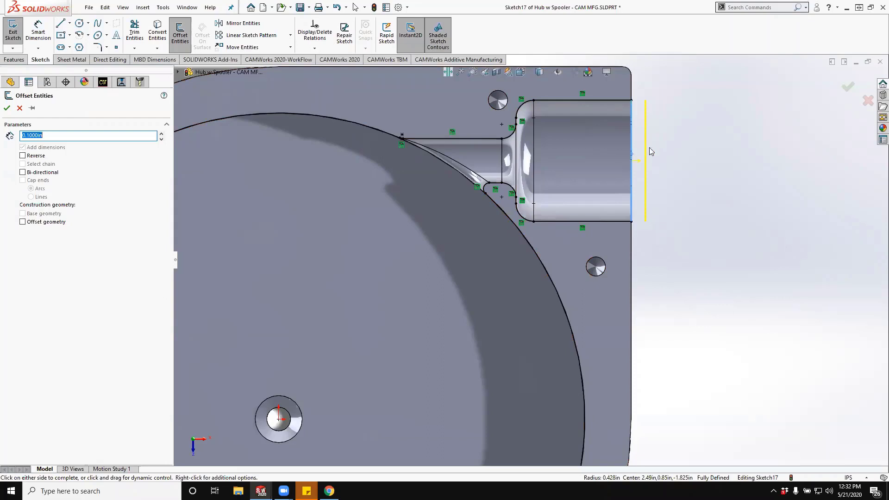
text(.115)
key(Return)
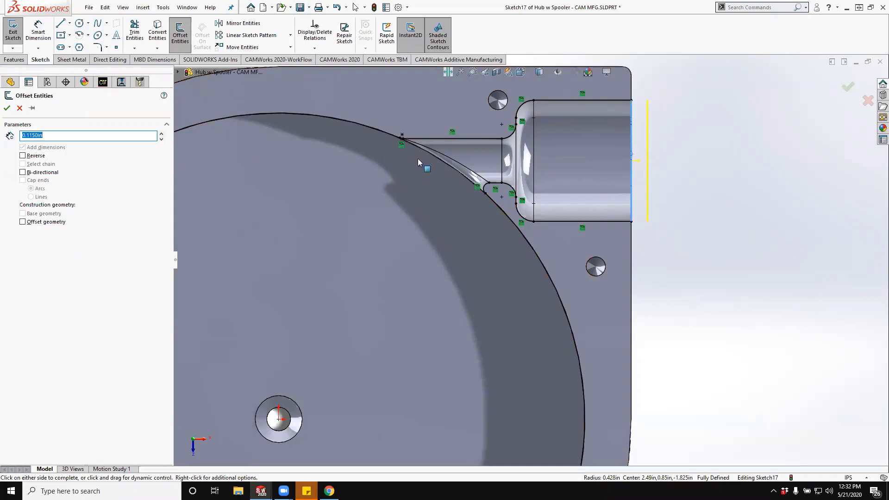
click(7, 108)
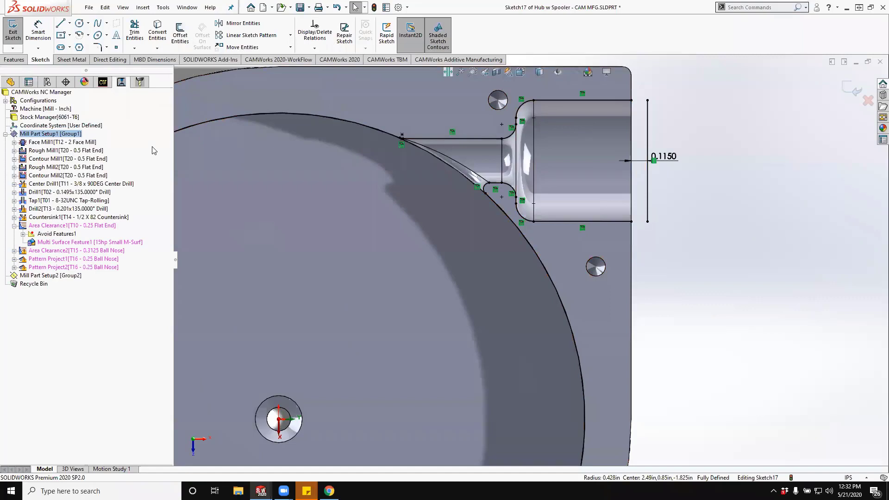
- Offset the circular bottom edge of the round pocket by 0.115 in, reversed toward the pocket's inside
middle_drag(427, 217, 453, 186)
click(456, 178)
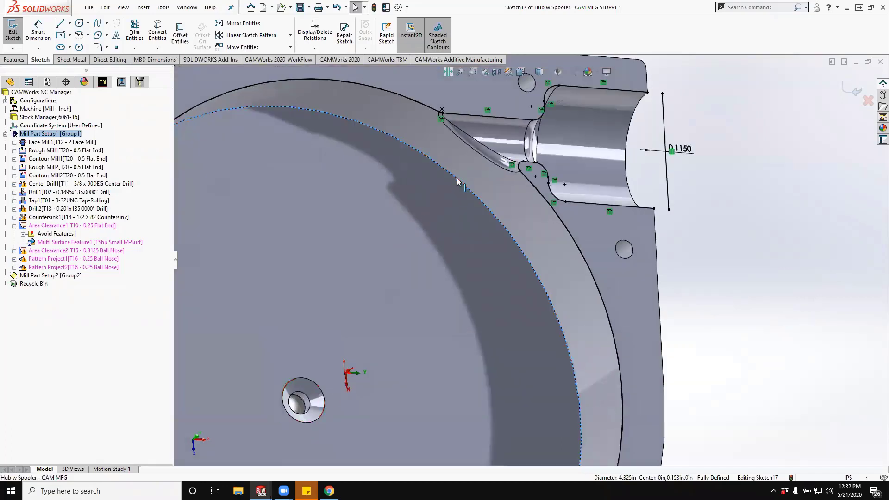
click(187, 37)
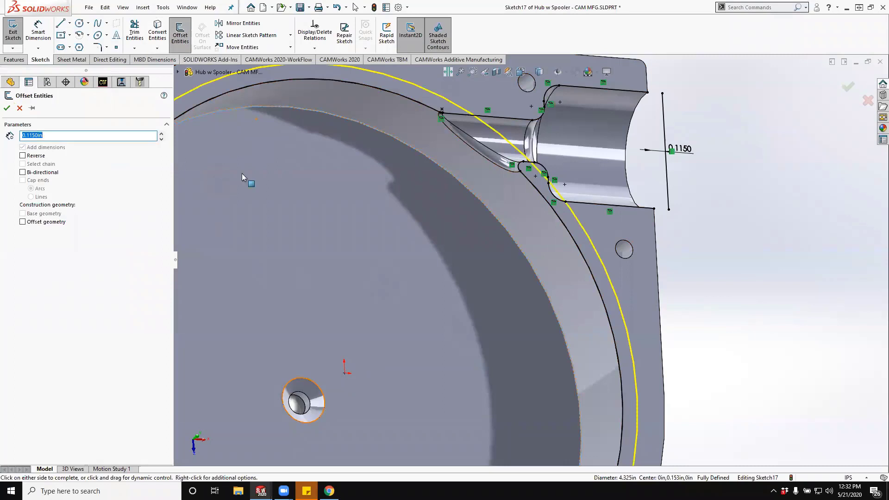
middle_drag(441, 228, 426, 258)
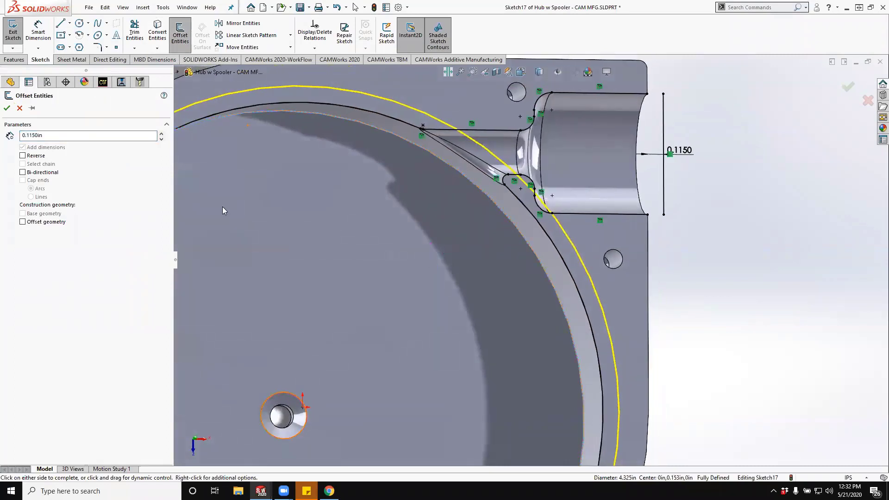
click(24, 156)
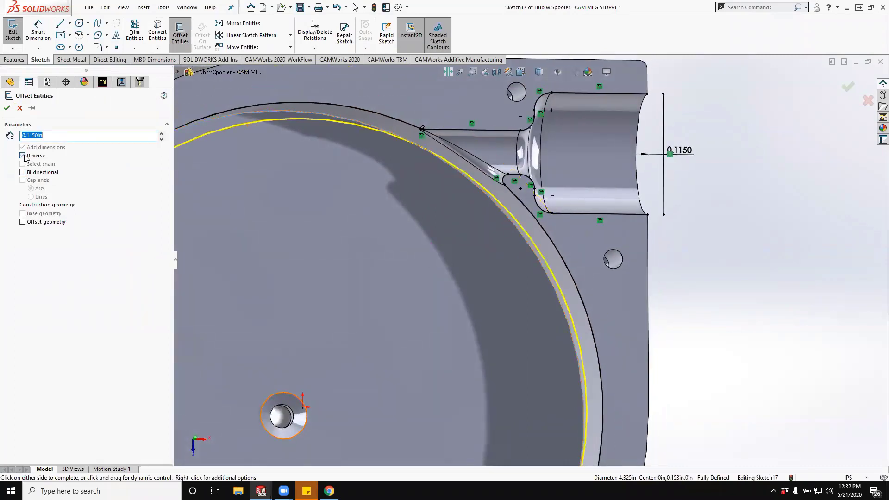
middle_drag(361, 206, 361, 210)
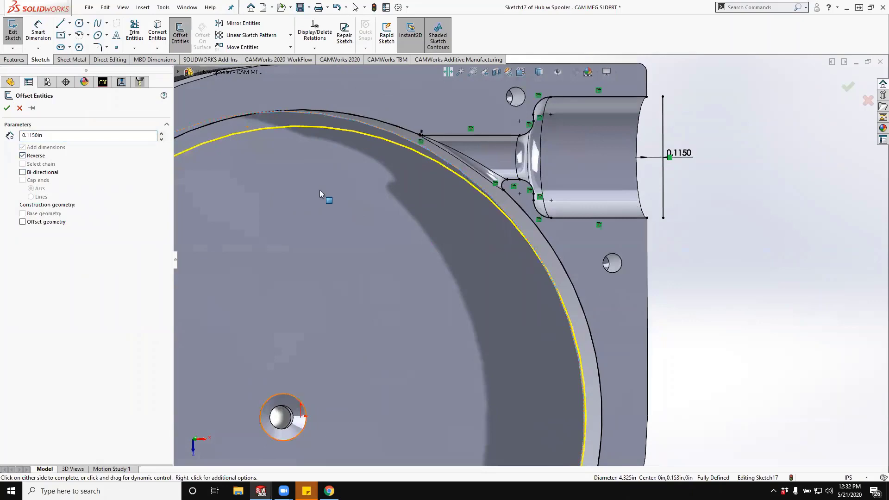
click(6, 109)
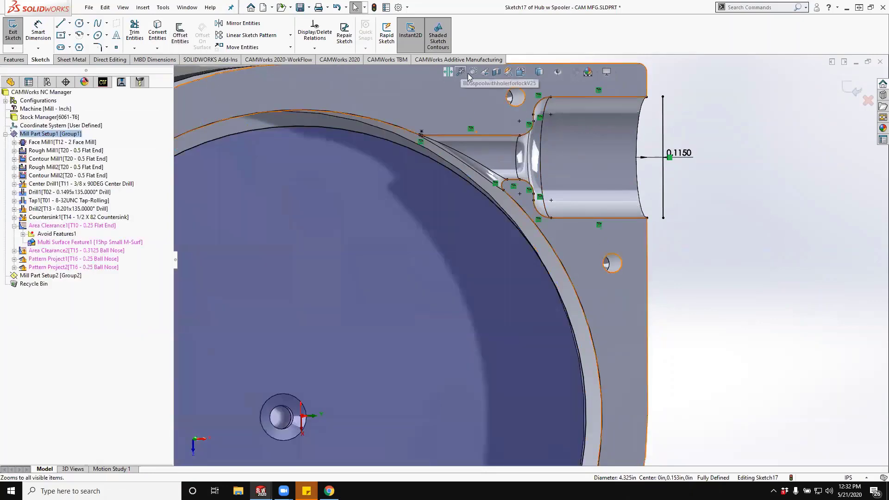
- Draw two lines joining the corners of the channel's open end to the endpoints of the offset line
click(484, 73)
click(485, 73)
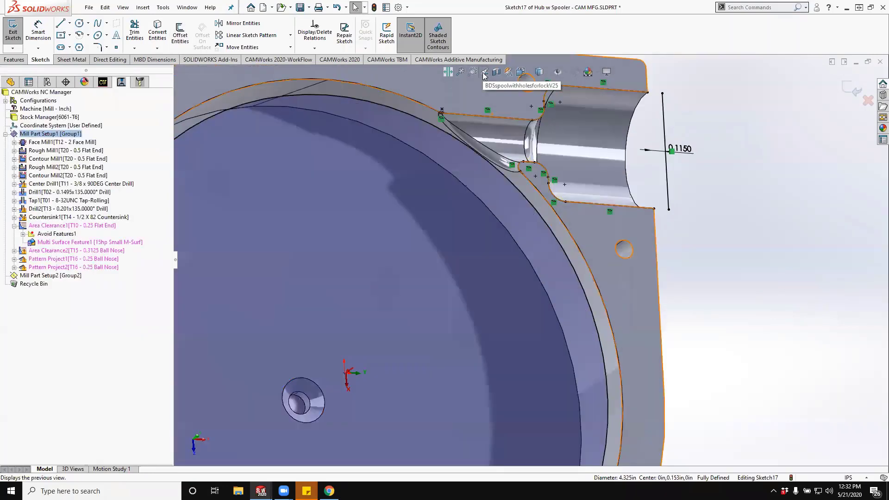
click(484, 73)
click(484, 73)
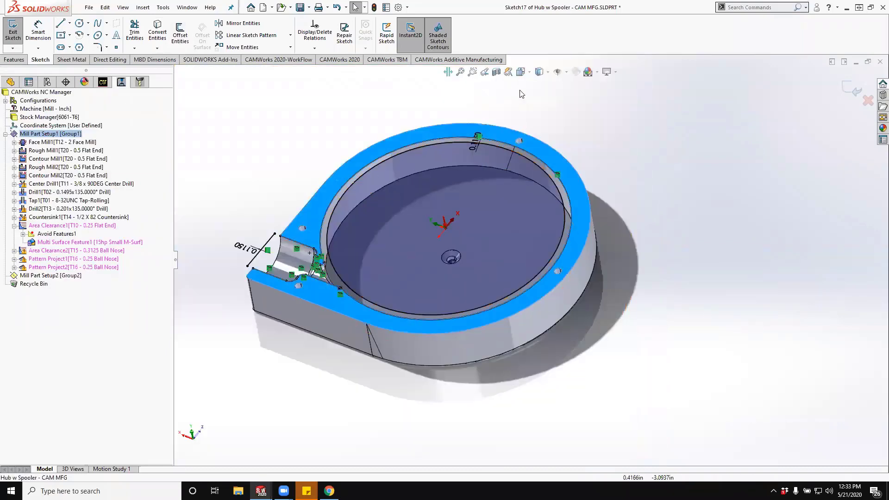
click(523, 72)
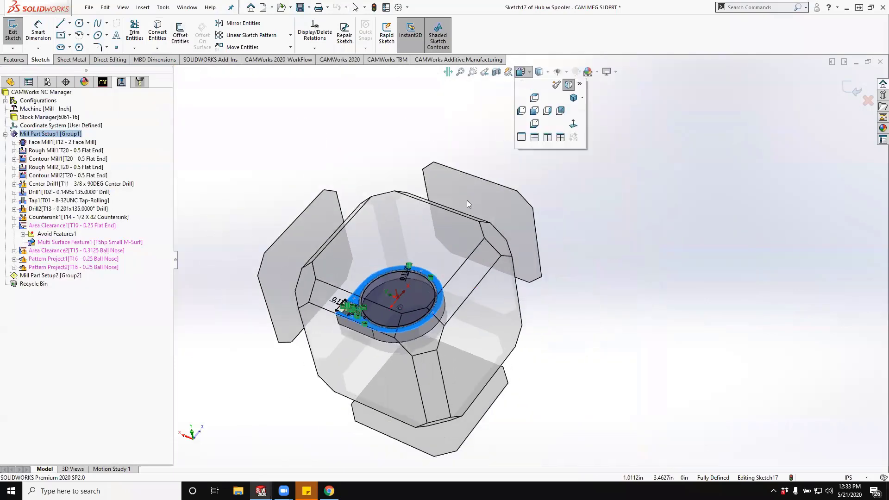
click(435, 245)
scroll(432, 382, down, 7)
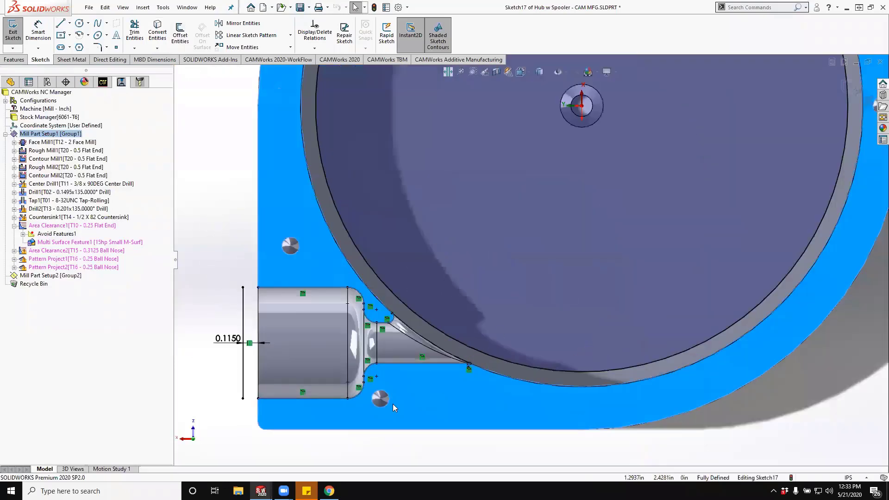
scroll(250, 341, up, 3)
scroll(262, 342, down, 2)
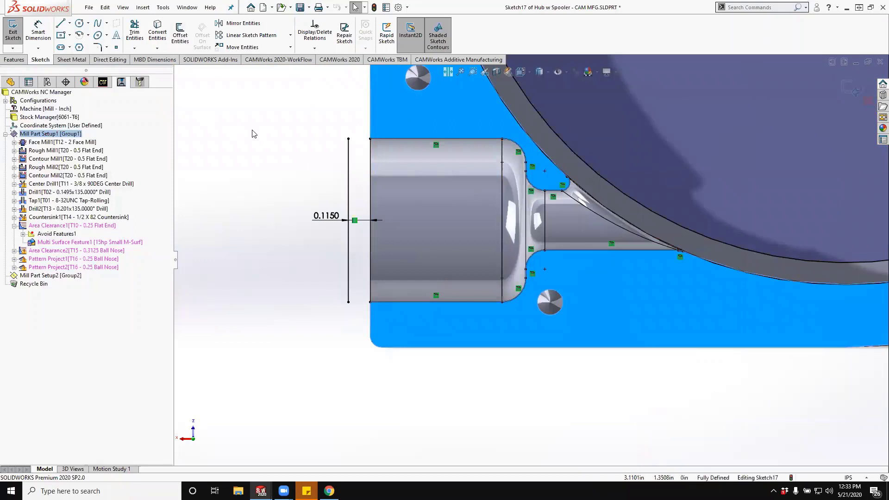
right_click(252, 130)
click(225, 160)
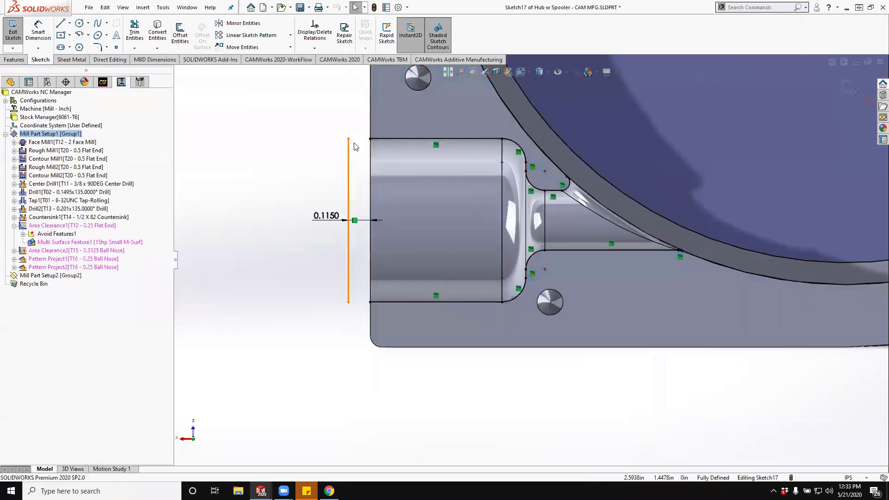
click(355, 138)
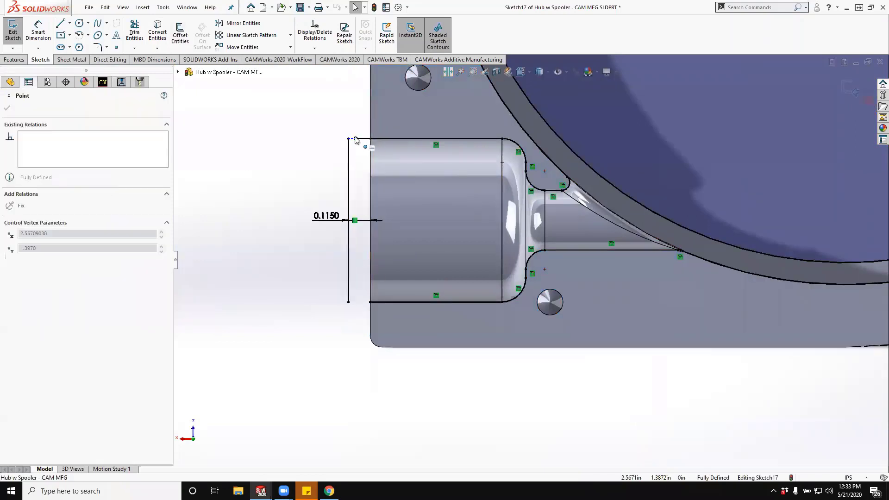
drag(354, 137, 348, 139)
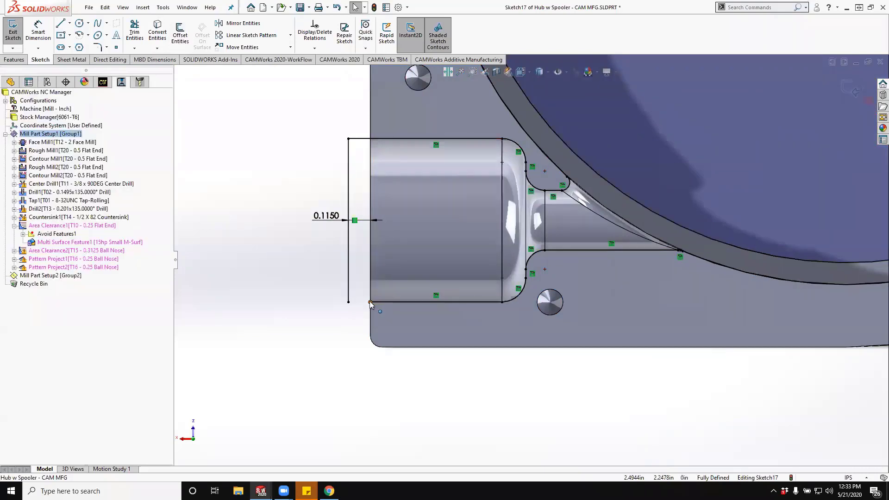
drag(369, 302, 349, 302)
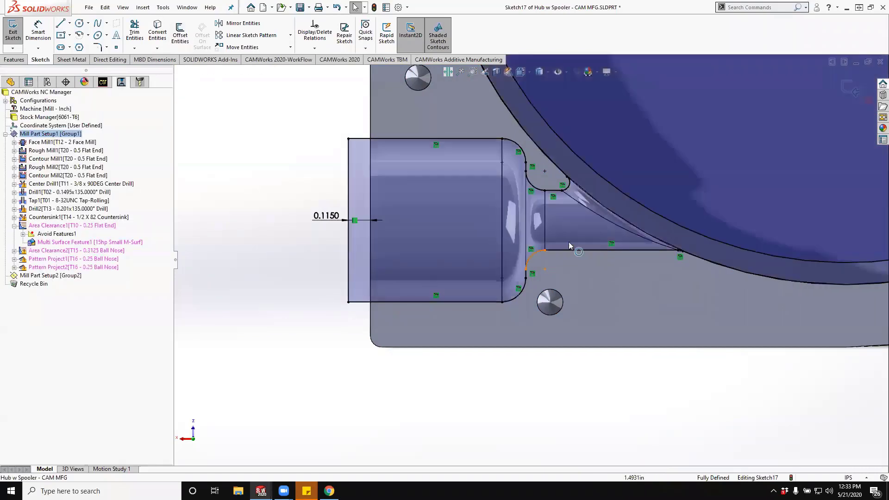
- Draw two lines, about 0.115 in and 0.122 in long, from the channel's inner corners to the inner offset circle
click(59, 26)
scroll(561, 189, down, 5)
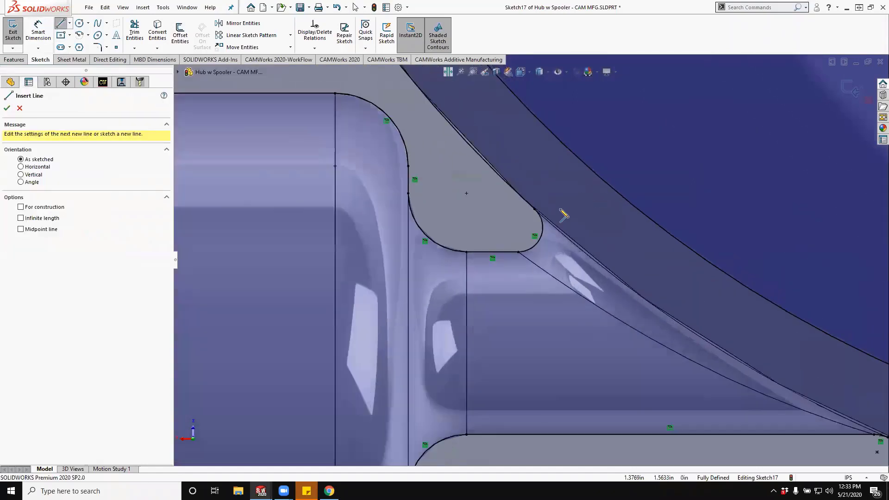
click(536, 210)
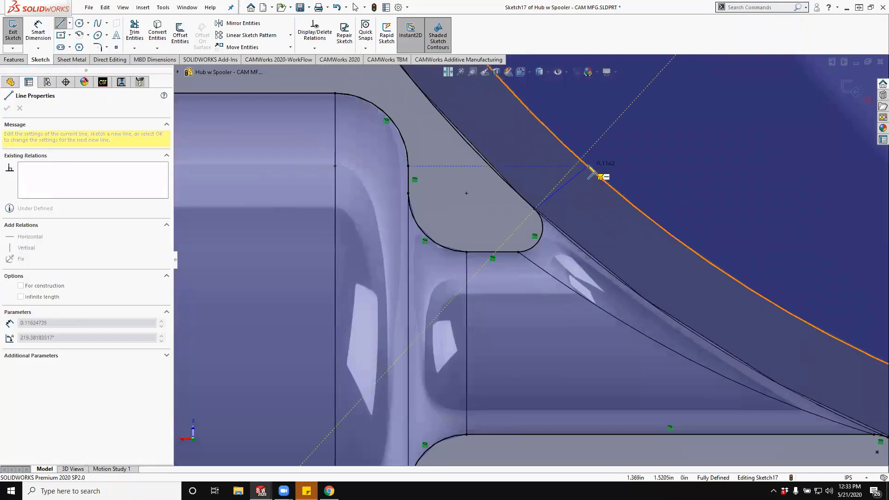
click(581, 161)
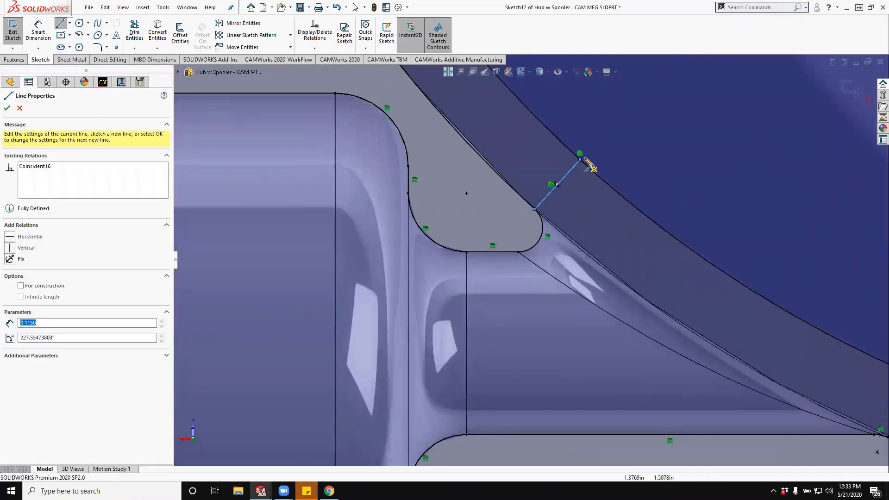
scroll(631, 208, up, 4)
scroll(671, 331, down, 5)
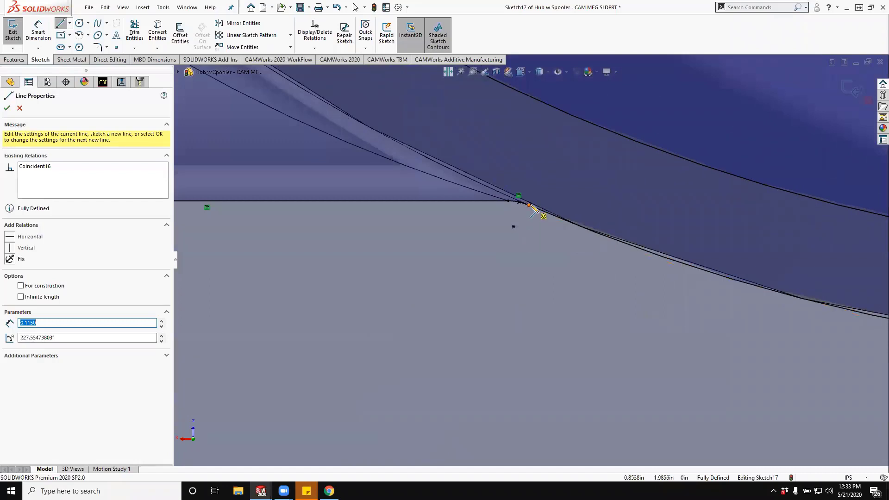
click(530, 205)
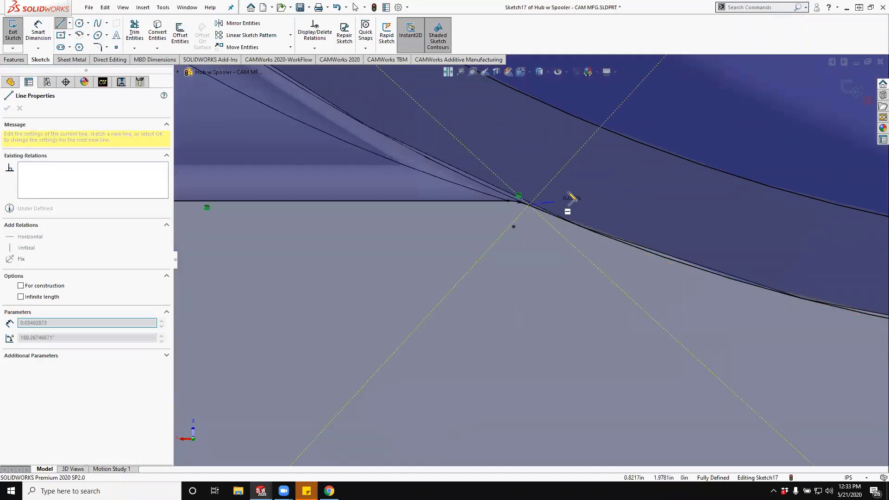
click(601, 128)
scroll(596, 186, up, 5)
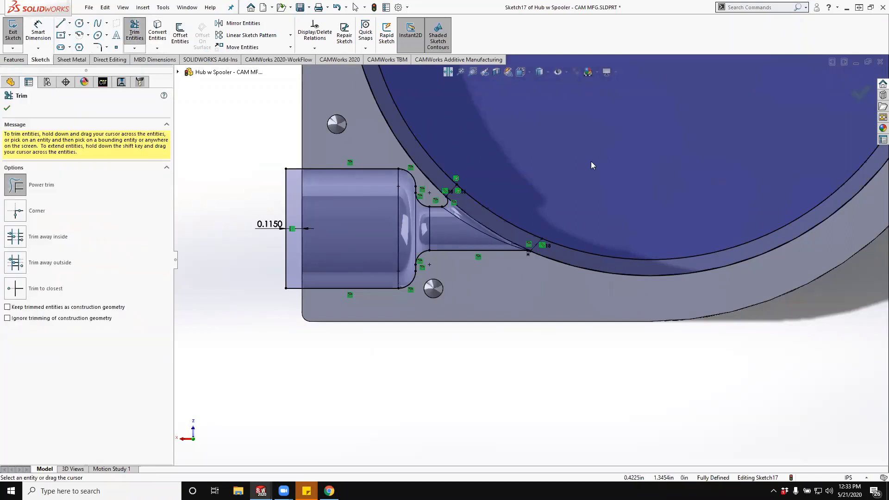
- Trim the inner offset circle back to the short arc between the two connecting lines and exit the sketch
drag(623, 253, 624, 269)
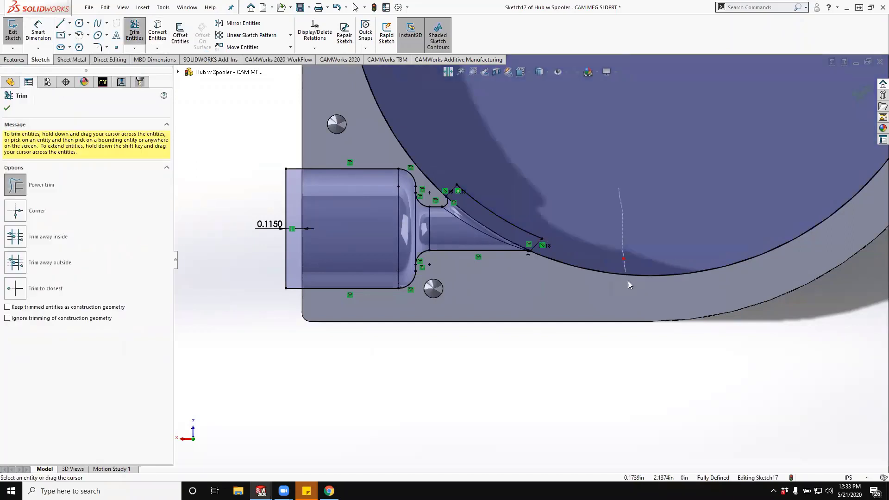
scroll(602, 276, down, 3)
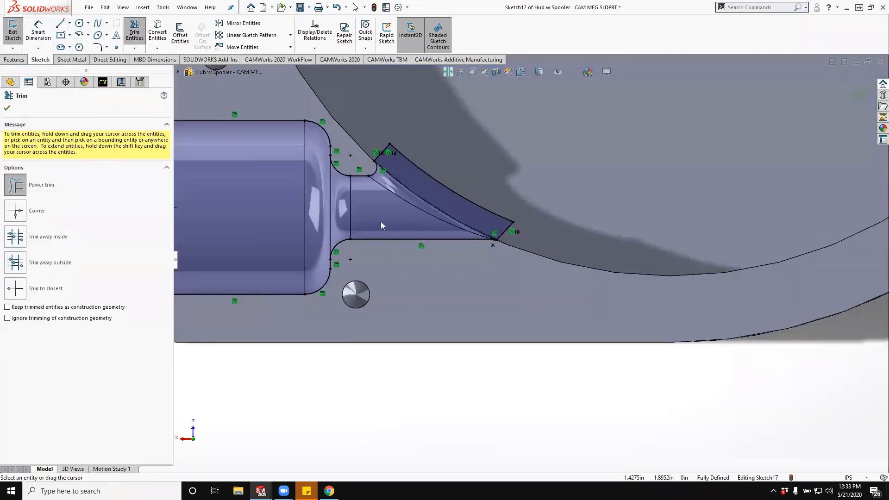
middle_drag(364, 237, 379, 180)
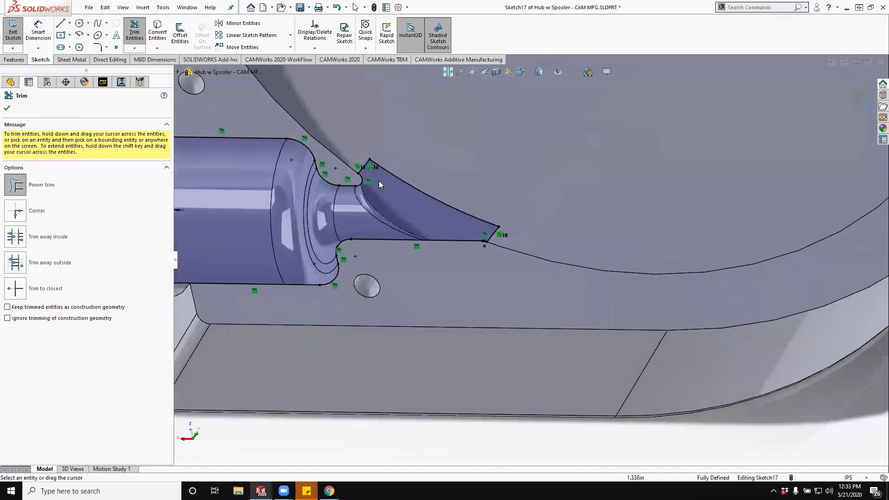
scroll(392, 222, up, 4)
mouse_move(392, 227)
middle_down()
mouse_move(440, 263)
mouse_move(401, 256)
middle_up()
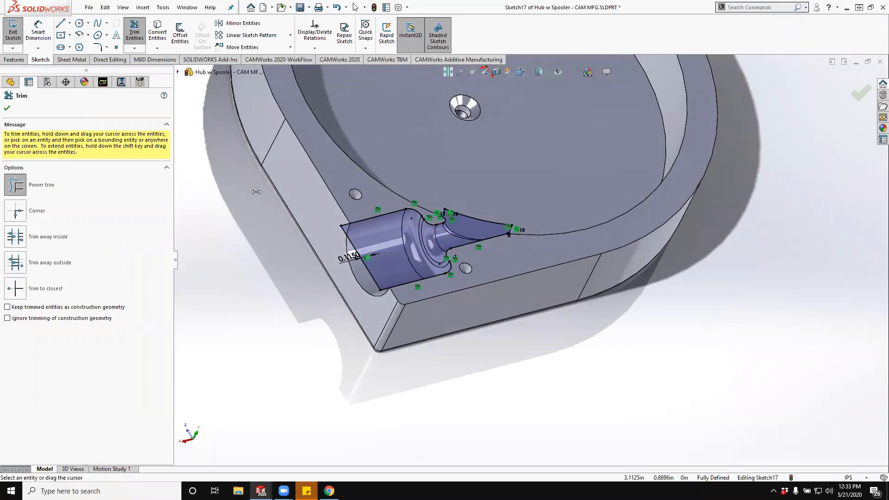
click(13, 35)
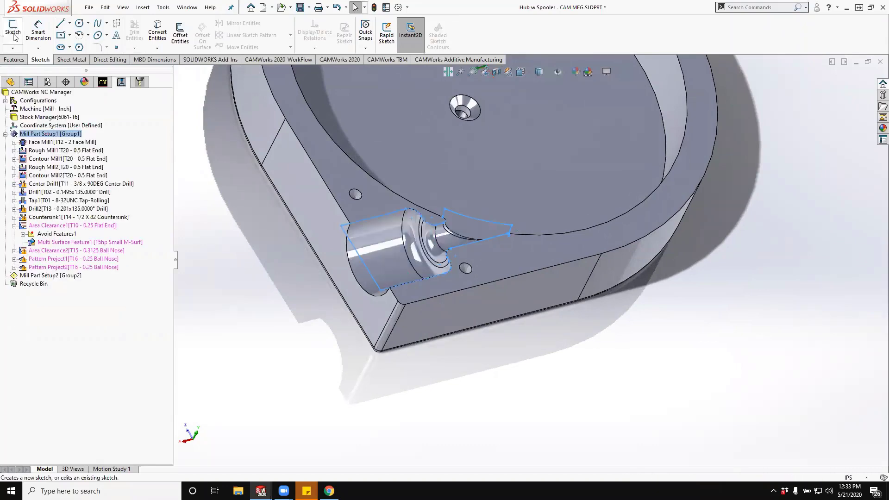
- Rename the channel boundary sketch as Contain in the feature tree
click(10, 82)
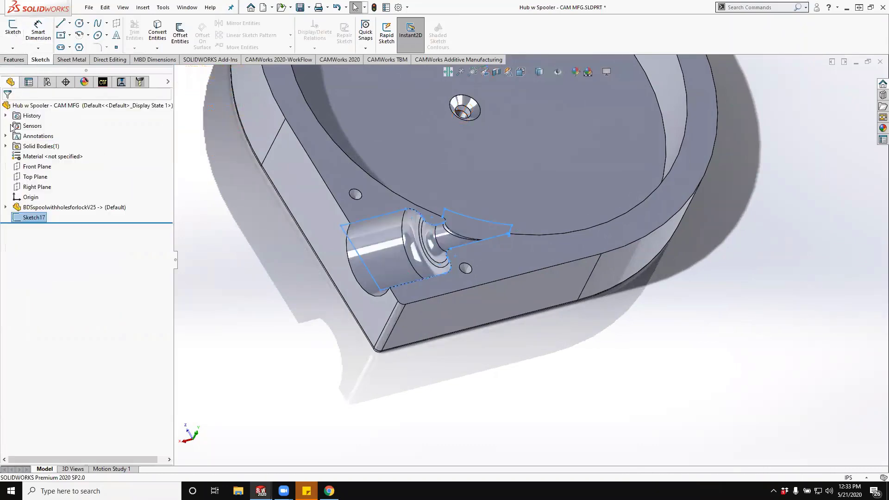
click(37, 218)
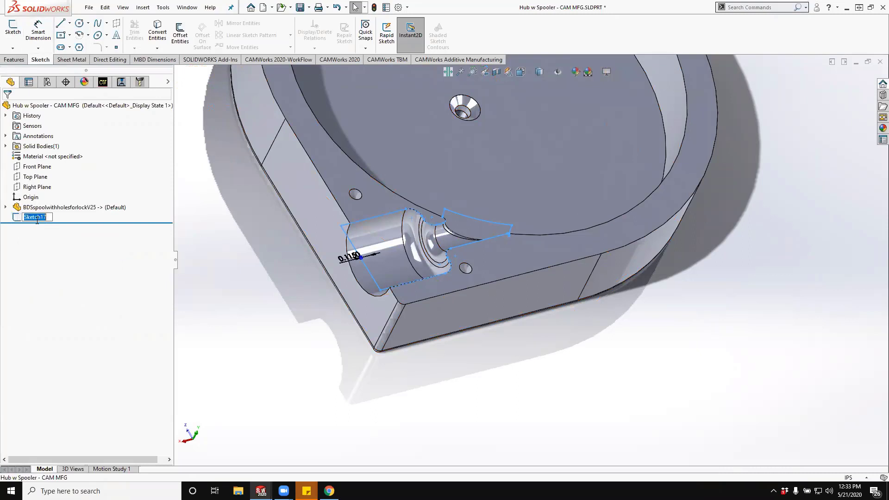
text(Contain)
key(Return)
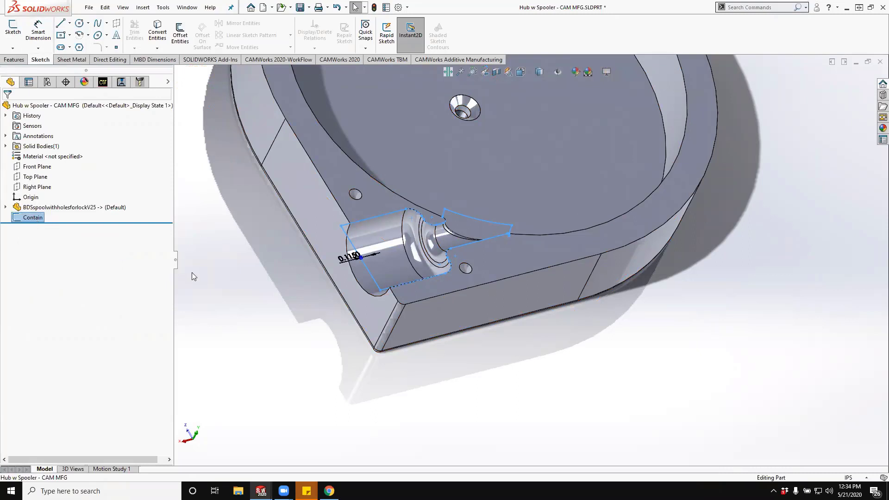
- Start a new contain area for the Area Clearance1 operation and select the Contain sketch as its contour
click(121, 82)
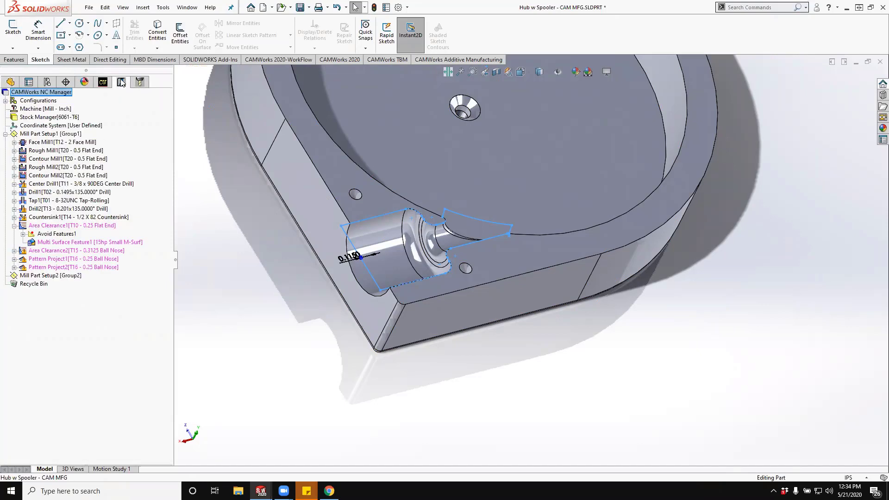
right_click(81, 226)
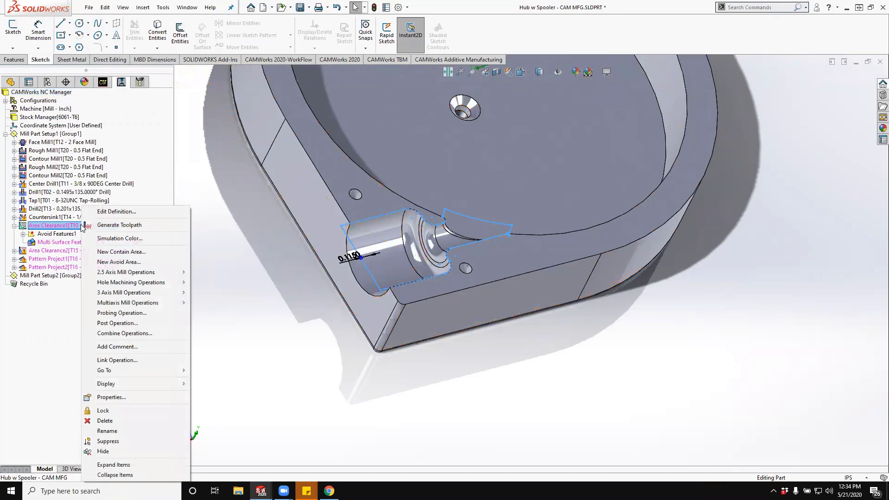
click(122, 252)
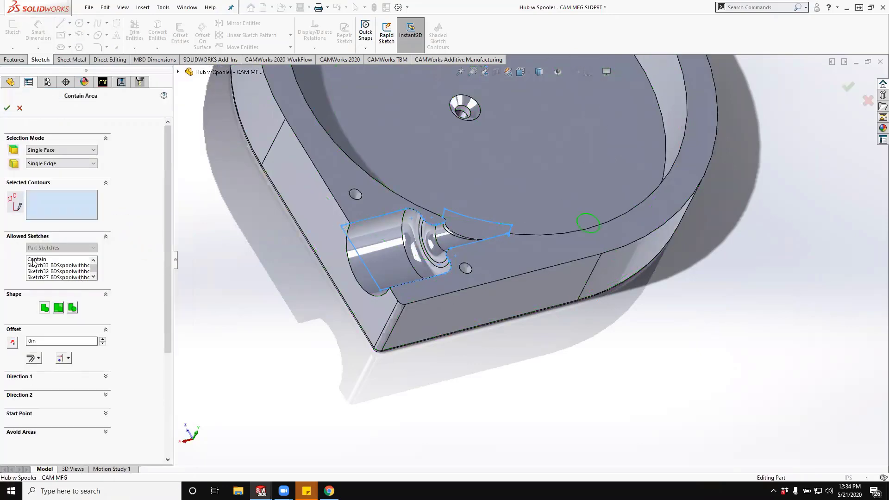
click(34, 260)
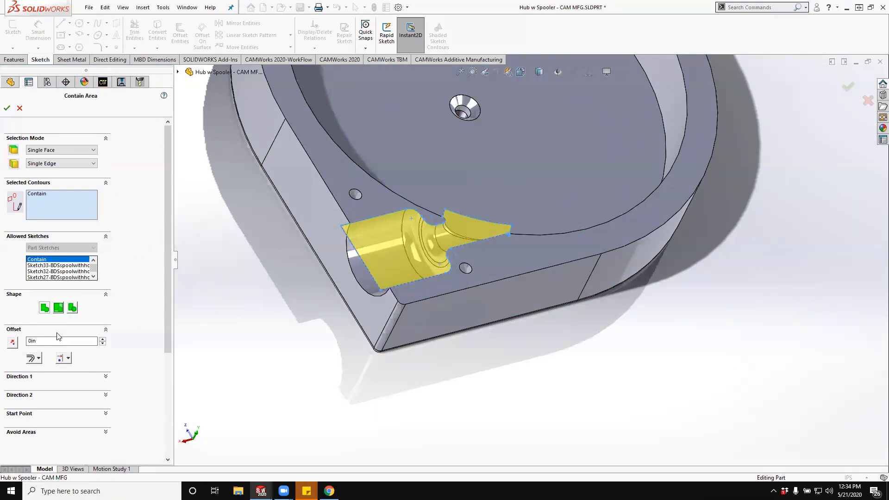
- Try a 0.2 in offset on the contain area and return it to 0 in
click(103, 339)
click(103, 339)
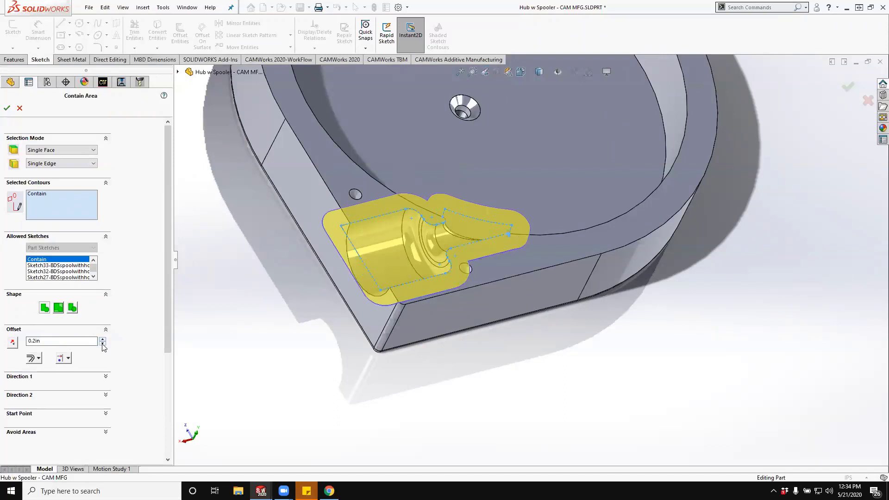
click(102, 344)
click(103, 344)
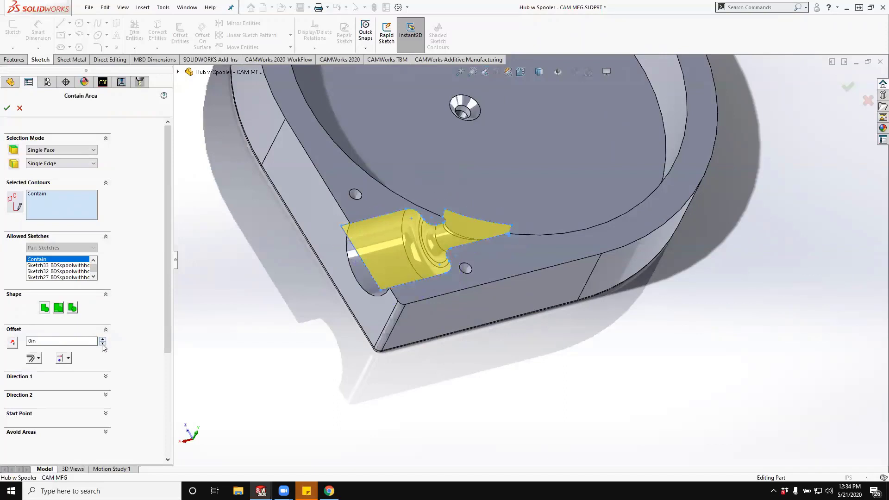
- Set the contain area's tool condition to Tool On Curve and accept the contain area
click(68, 359)
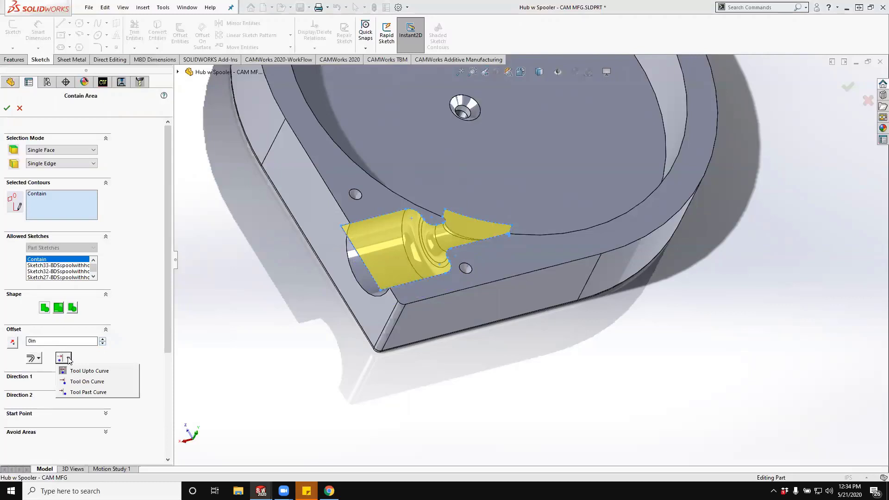
click(74, 384)
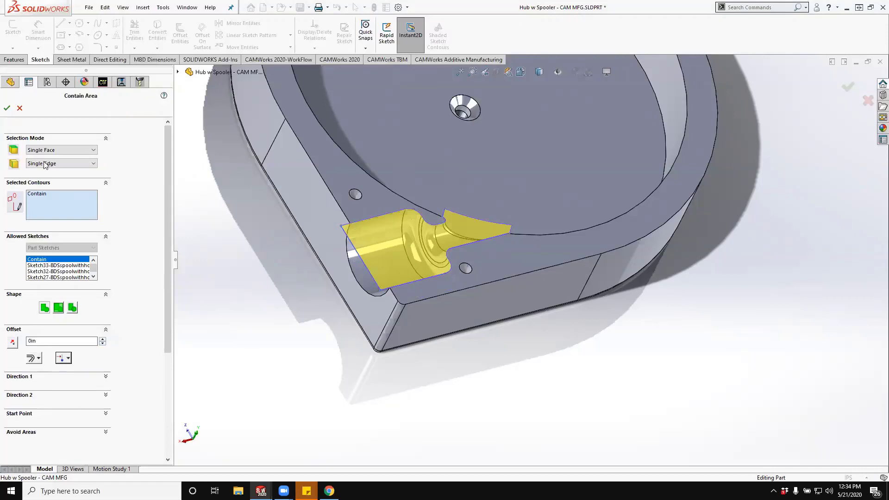
click(7, 110)
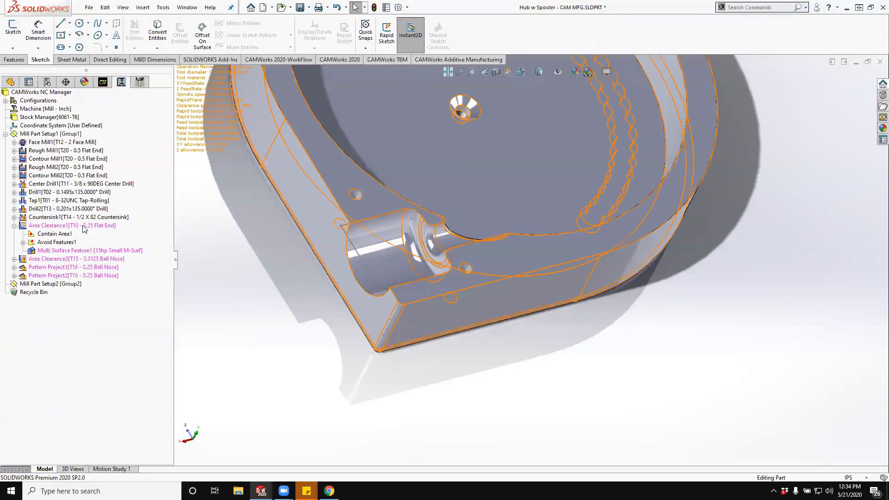
- Edit the Area Clearance1 operation, review its pattern settings and set the cut amount to 0.05 in
right_click(84, 226)
click(109, 212)
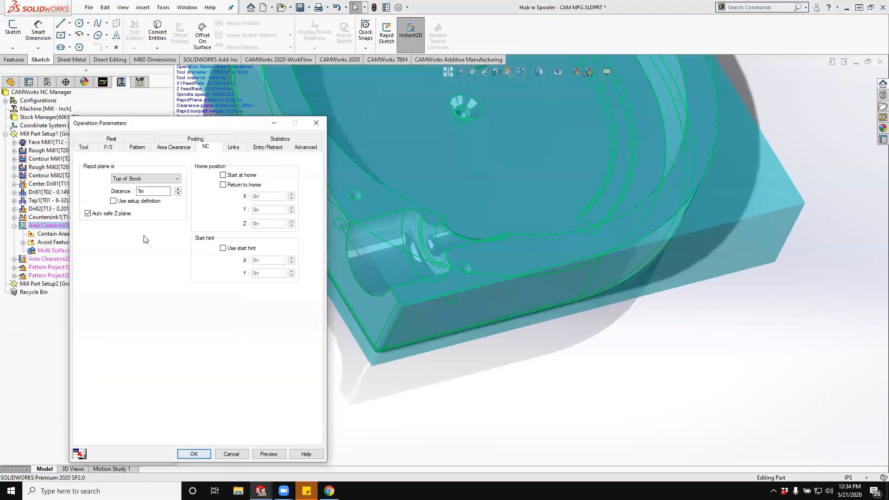
click(136, 147)
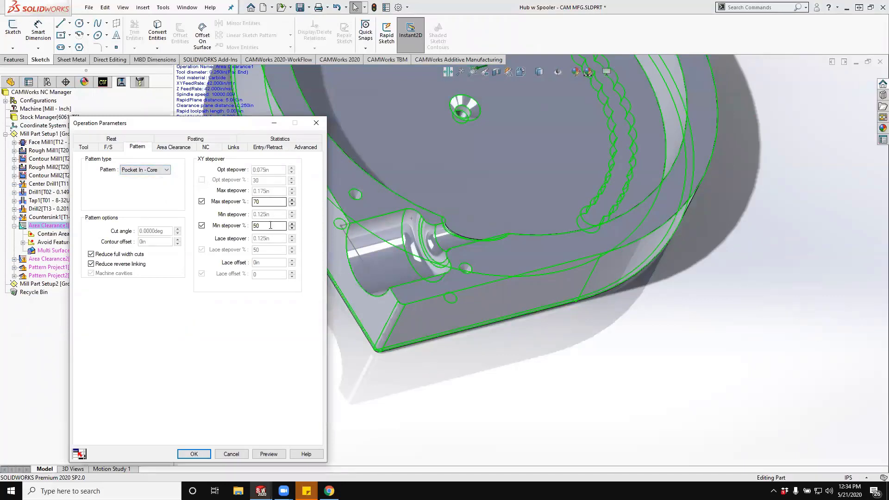
click(170, 148)
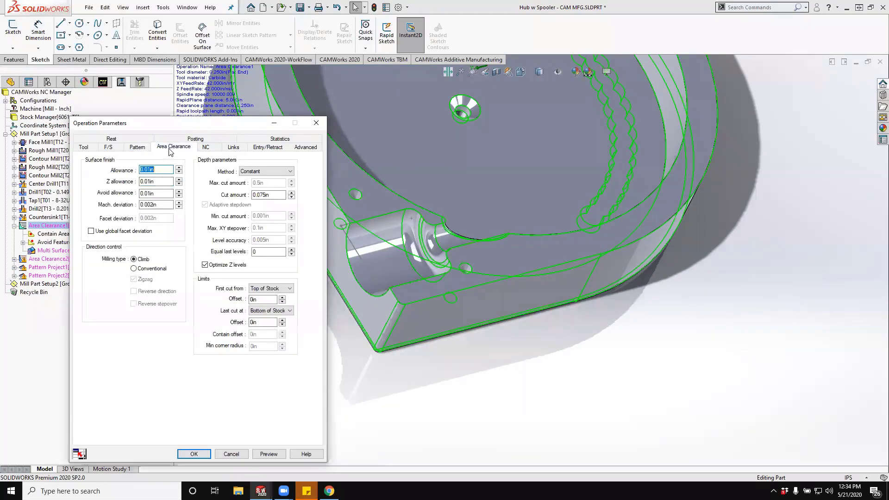
double_click(274, 195)
text(.0)
- Set both the allowance and the Z allowance of Area Clearance1 to 0.015 in
double_click(164, 170)
text(.)
key(Tab)
key(Tab)
key(Tab)
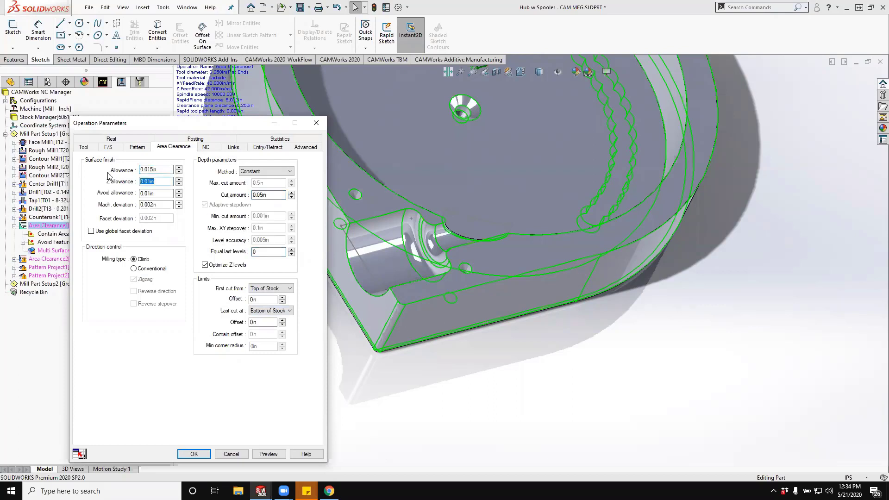
key(Tab)
key(Tab)
drag(168, 182, 127, 184)
text(.015)
- Generate and inspect the Area Clearance1 toolpath preview in the side channel, and accept the operation parameters
key(Tab)
key(Tab)
key(Return)
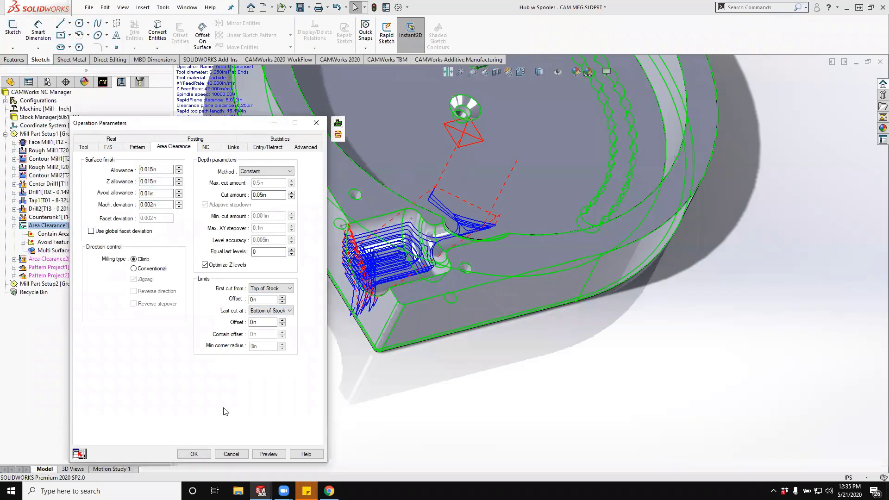
middle_drag(480, 367, 446, 331)
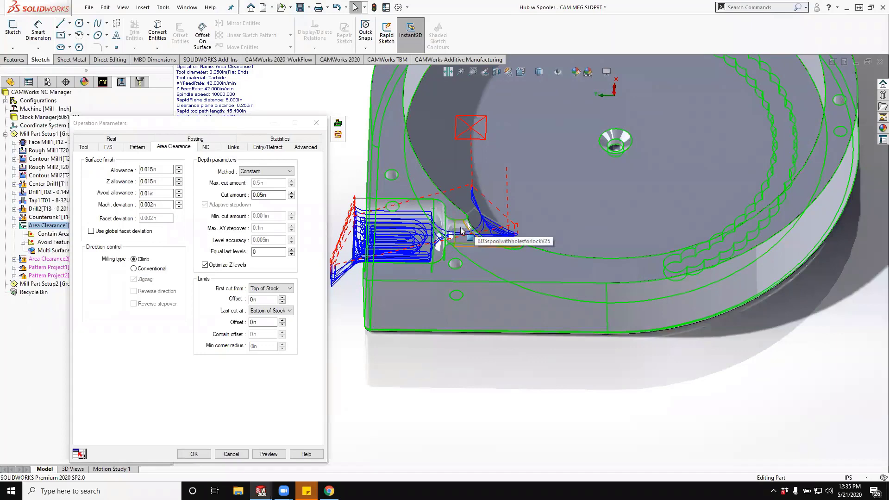
click(195, 454)
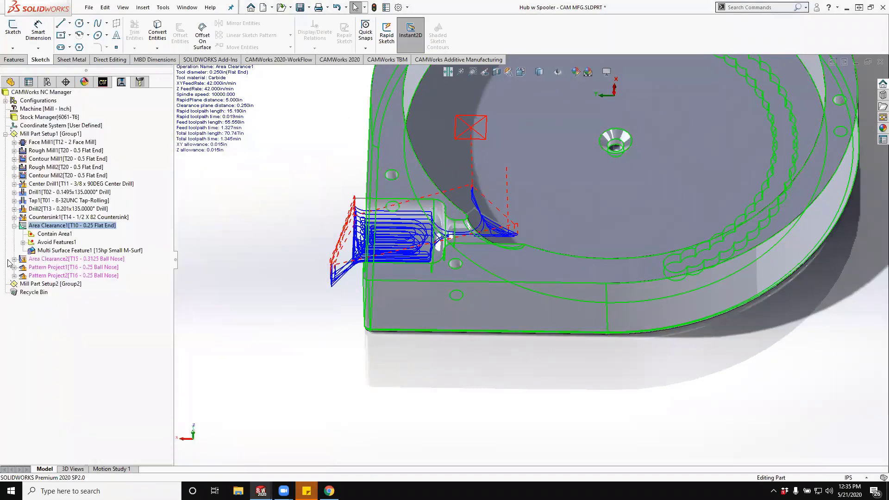
- Suppress the Area Clearance2 operation
click(32, 260)
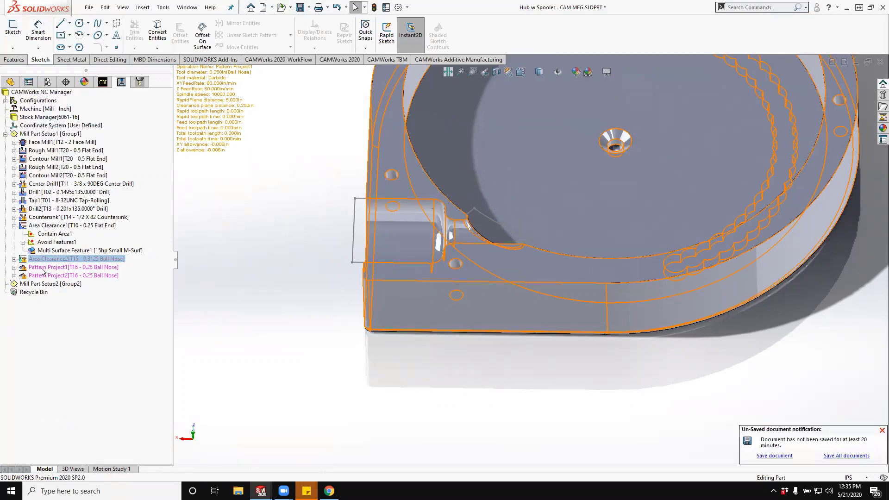
click(43, 269)
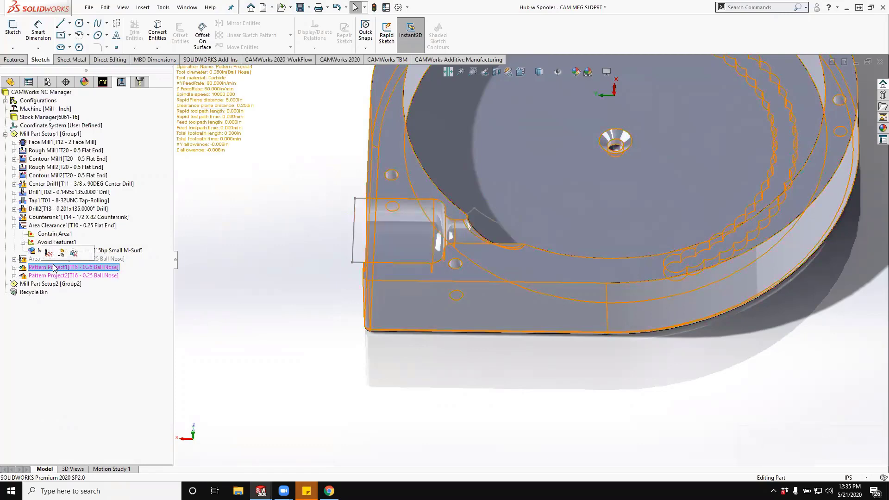
- Insert a Z Level operation named MS Finish after Pattern Project1, using the T16 0.25 Ball Nose tool and Multi Surface Feature1
right_click(54, 267)
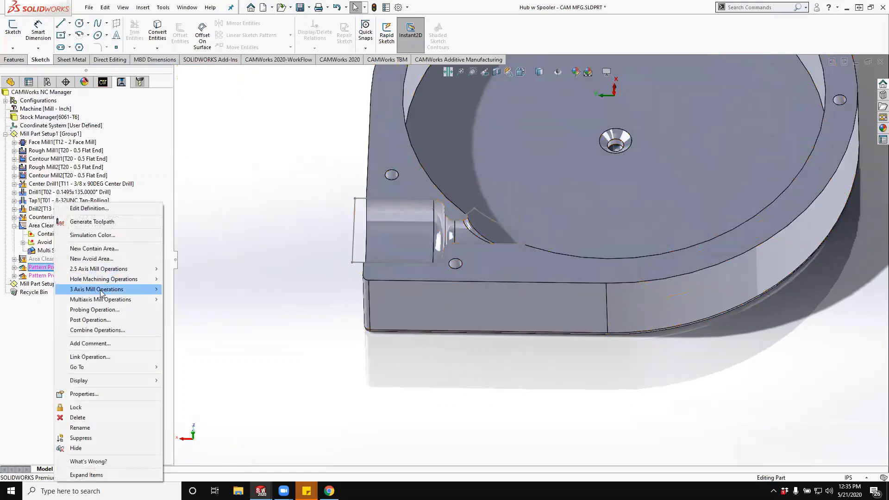
mouse_move(101, 293)
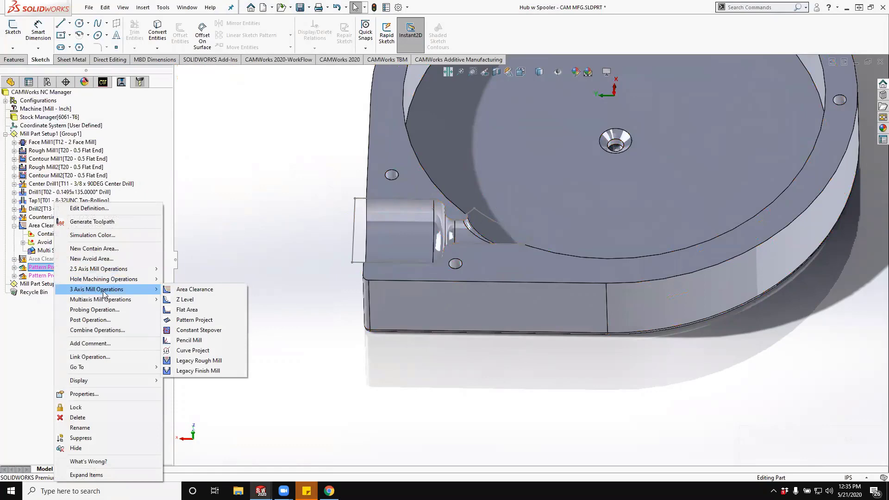
click(202, 302)
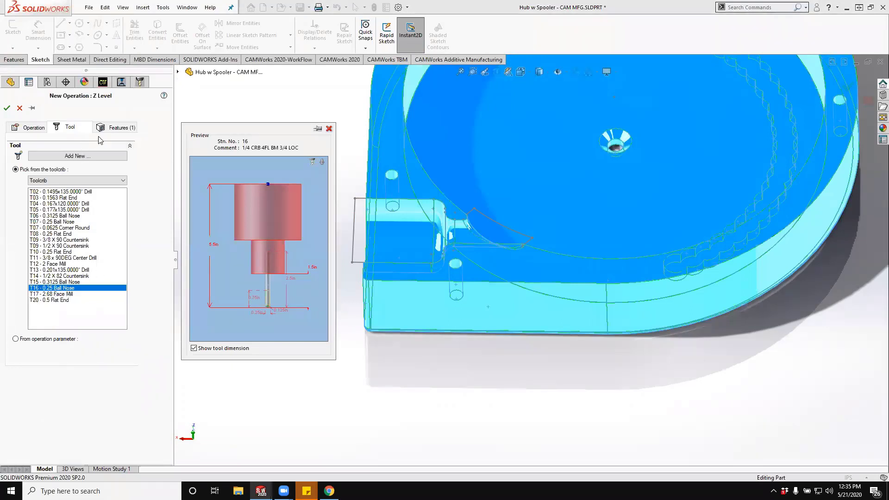
click(113, 129)
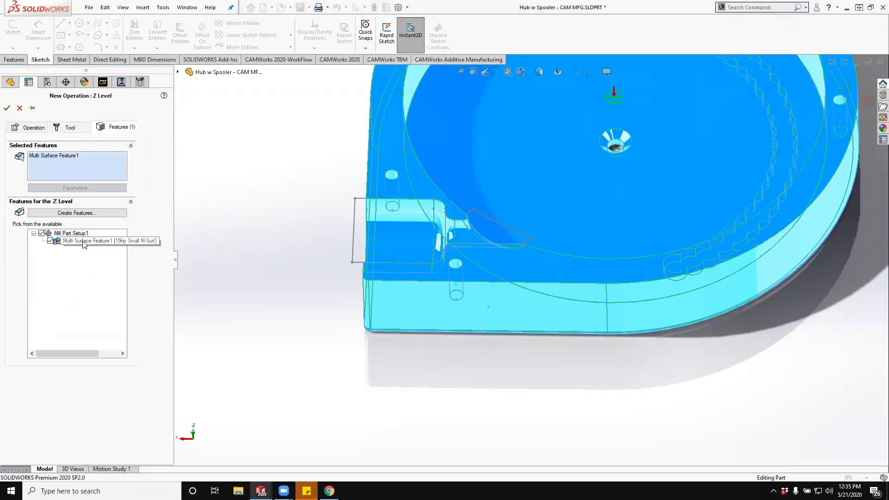
click(26, 132)
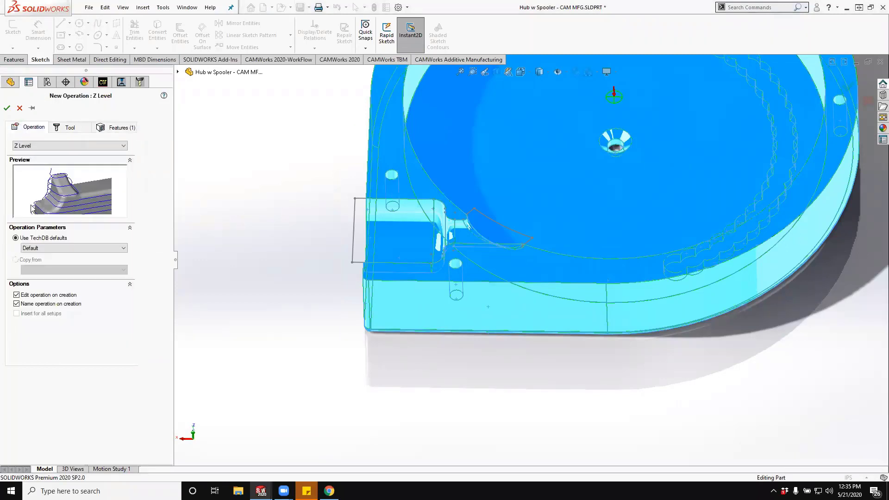
click(7, 108)
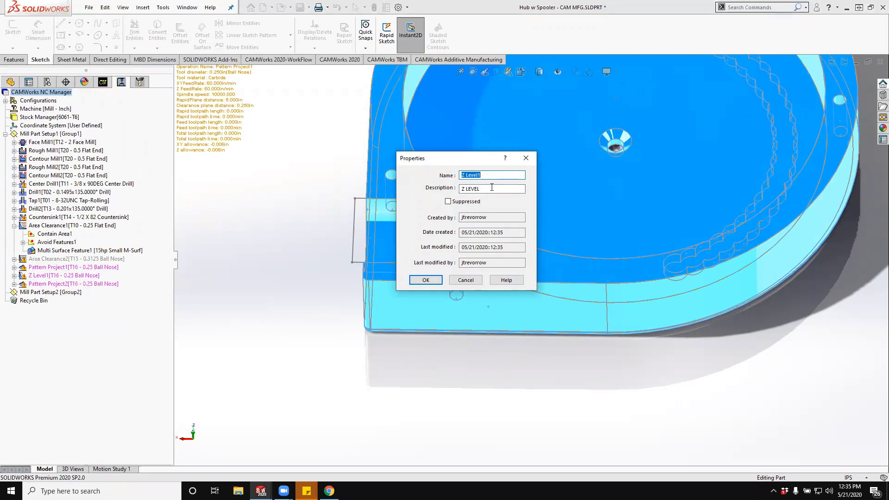
text(MS Finish)
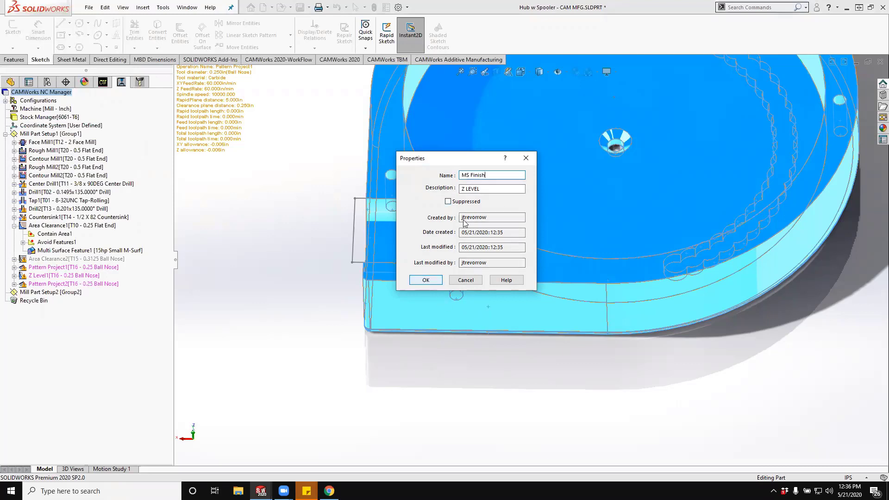
click(420, 280)
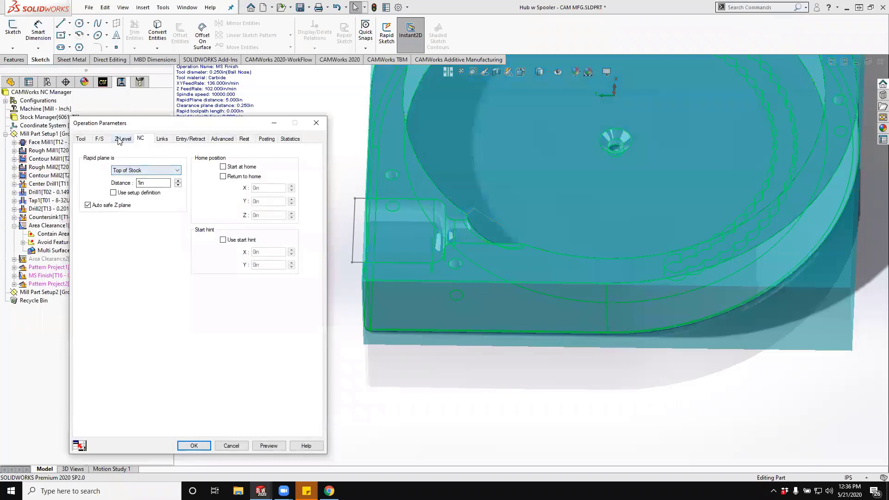
- Enable the Z Level combination cycle for MS Finish and set the minimum slope limit angle to 30 degrees
click(121, 139)
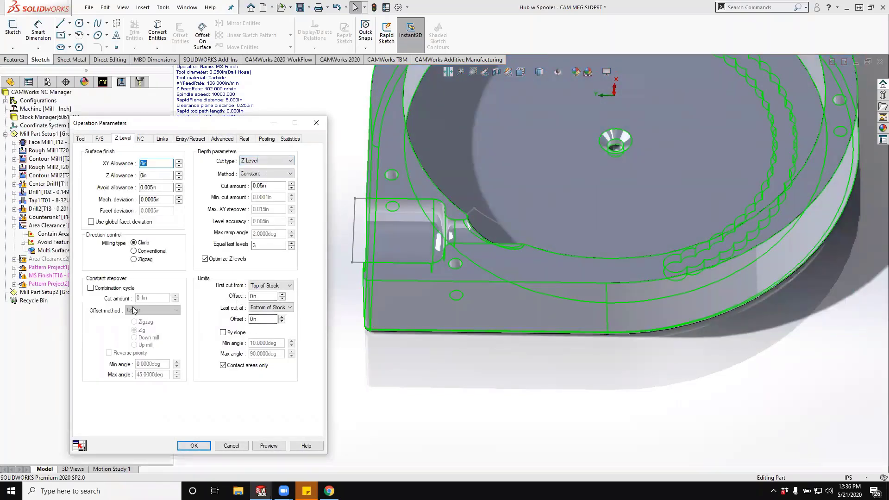
click(104, 288)
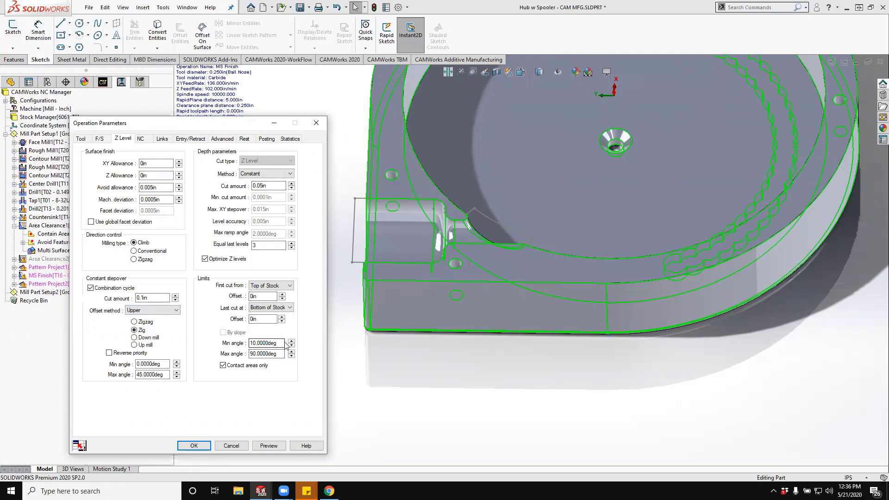
drag(283, 341, 230, 343)
text(30)
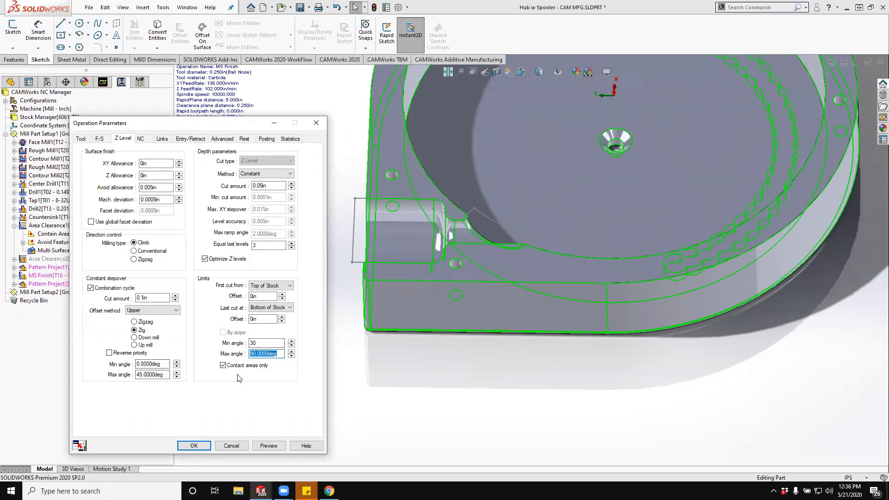
- Set both the constant stepover and depth cut amounts to .02 in, and accept the MS Finish parameters
double_click(149, 297)
double_click(270, 185)
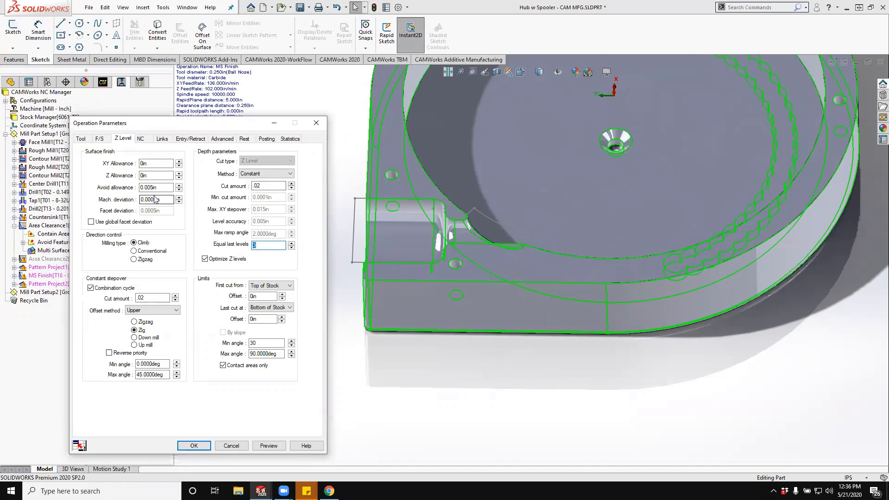
click(190, 446)
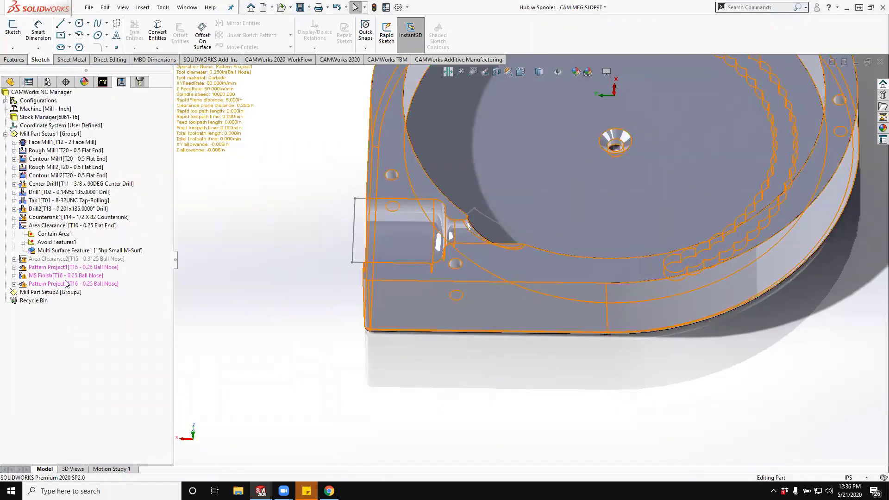
- Add a contain area to MS Finish from the Contain sketch, using the Tool On Curve condition
right_click(71, 276)
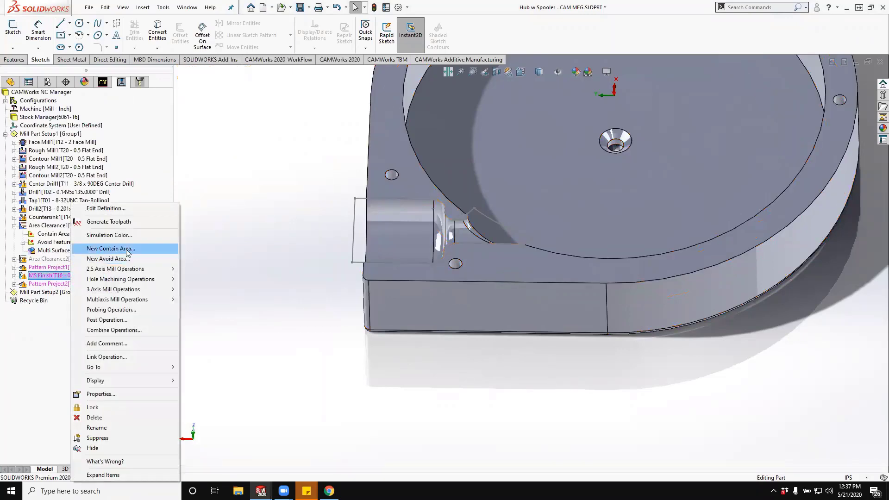
click(126, 250)
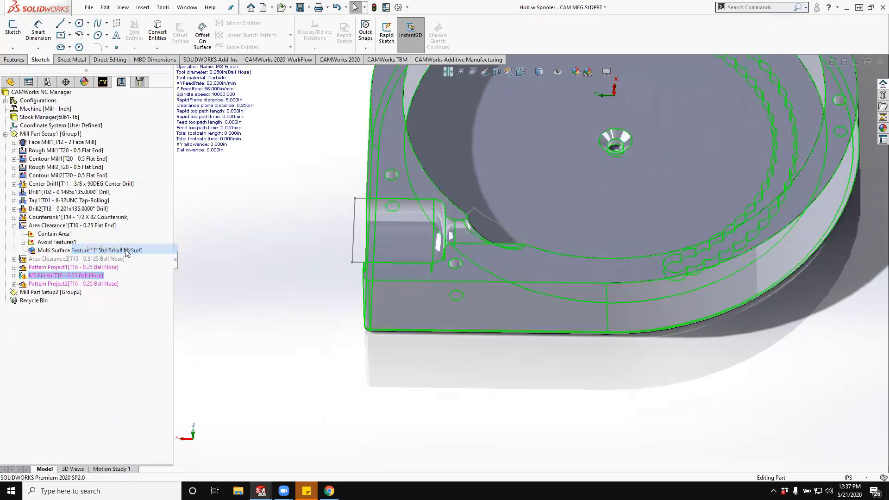
click(41, 260)
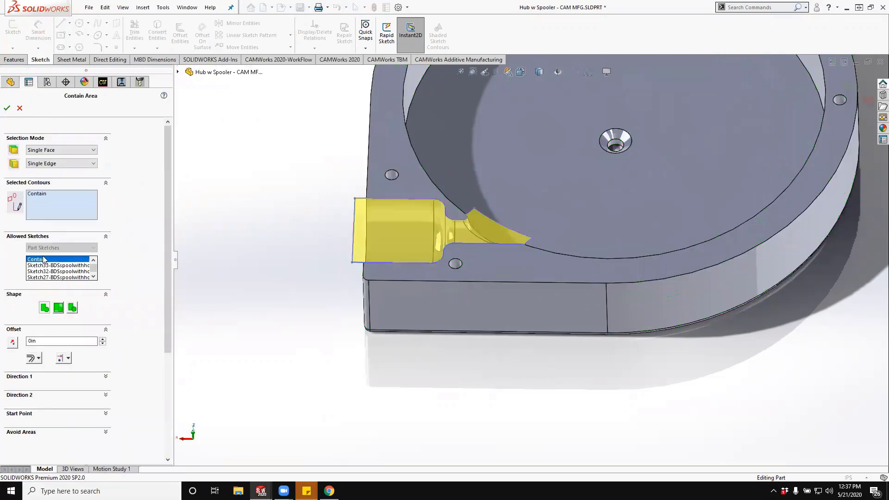
click(63, 359)
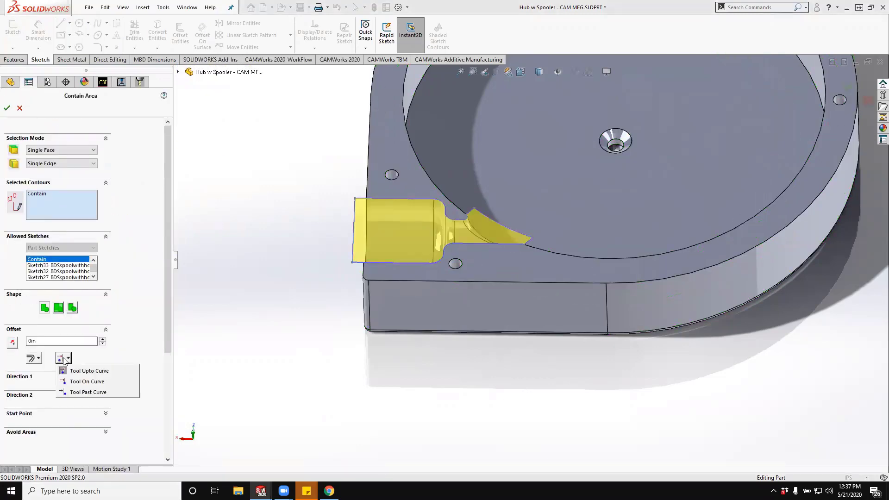
click(86, 378)
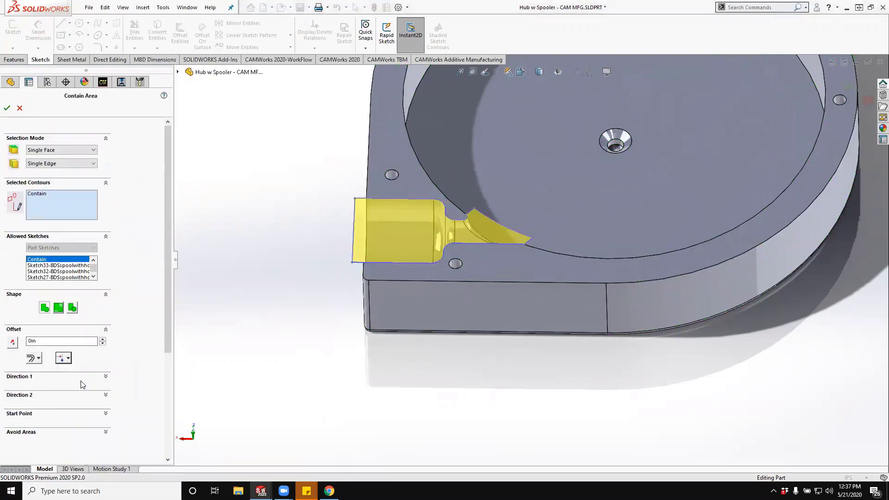
click(7, 108)
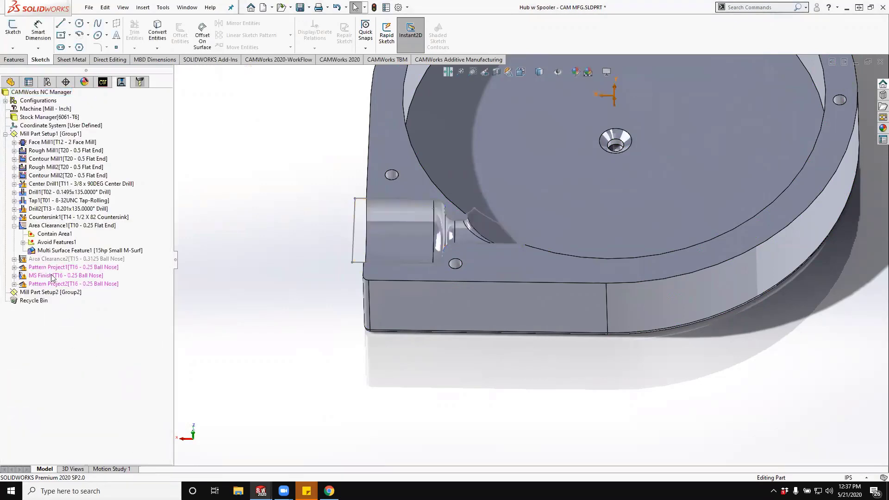
- Generate the MS Finish toolpath and inspect it in the side channel
right_click(52, 276)
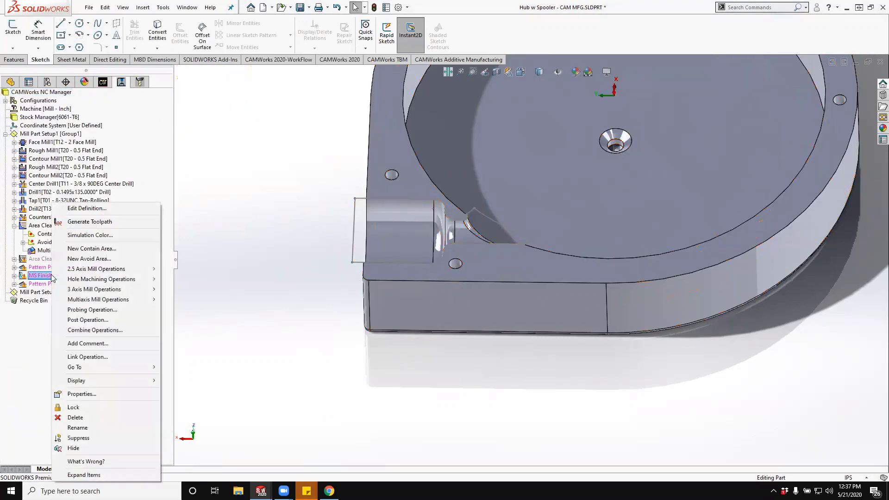
click(95, 224)
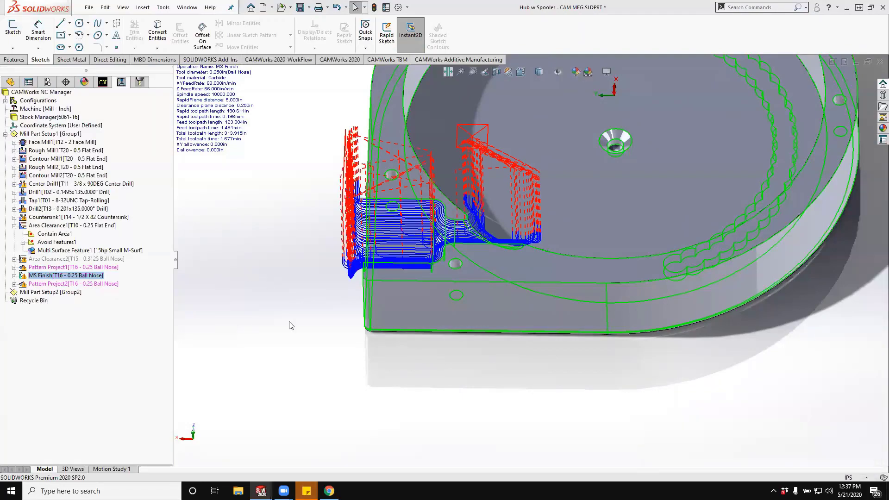
middle_drag(291, 325, 365, 342)
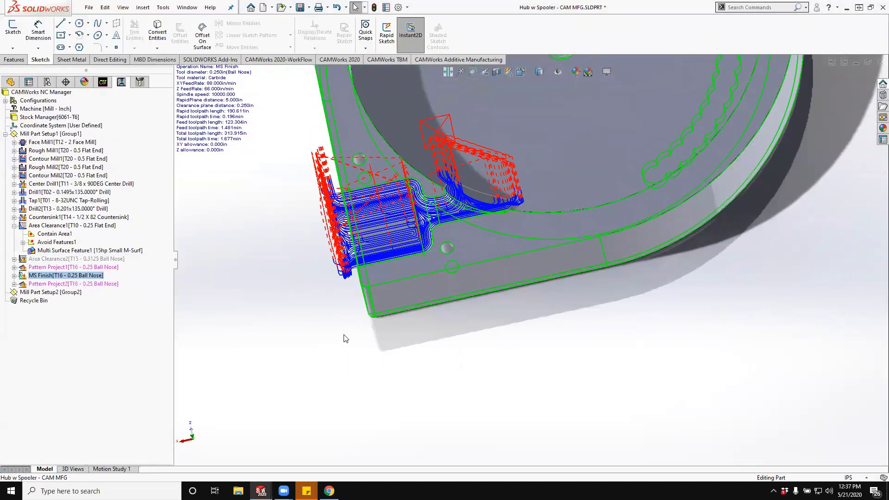
middle_drag(273, 295, 288, 279)
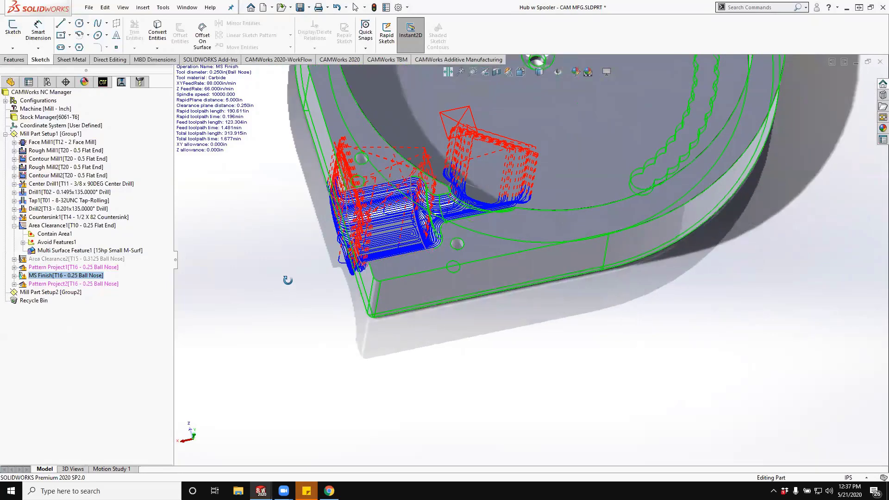
- Delete the Pattern Project1, Pattern Project2 and Area Clearance2 operations
click(27, 268)
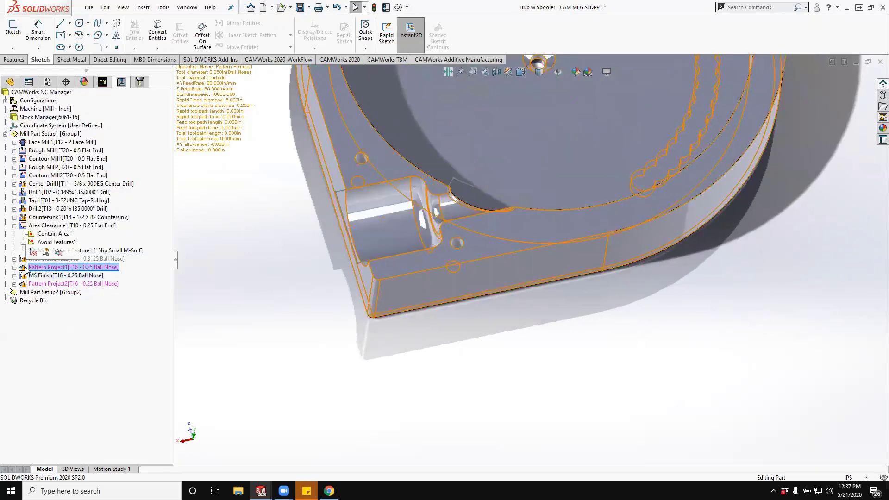
key(Delete)
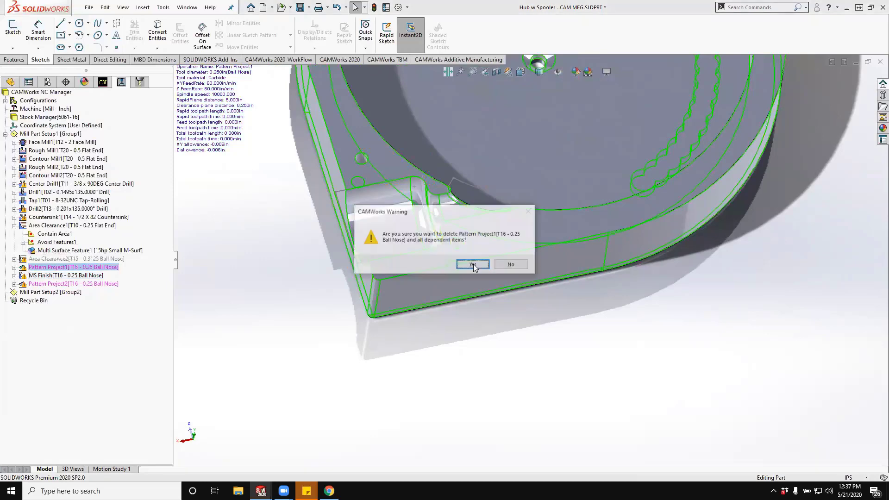
key(Return)
click(29, 276)
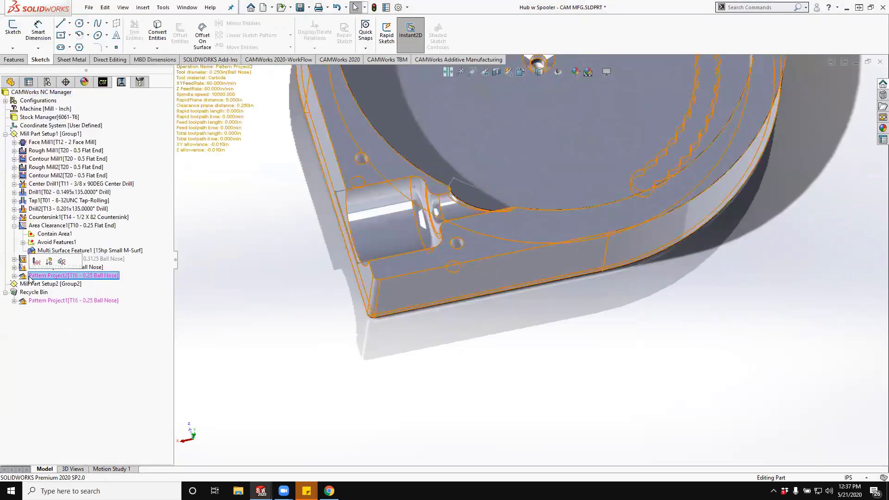
key(Delete)
click(471, 265)
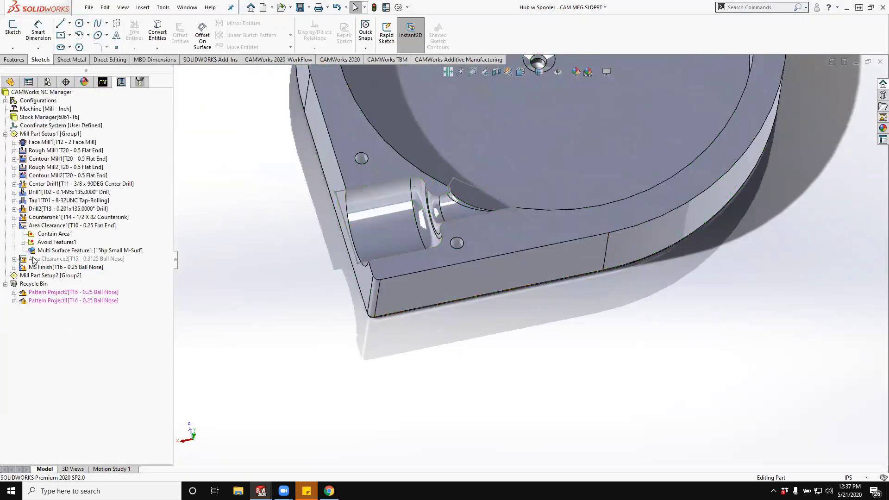
click(33, 258)
key(Delete)
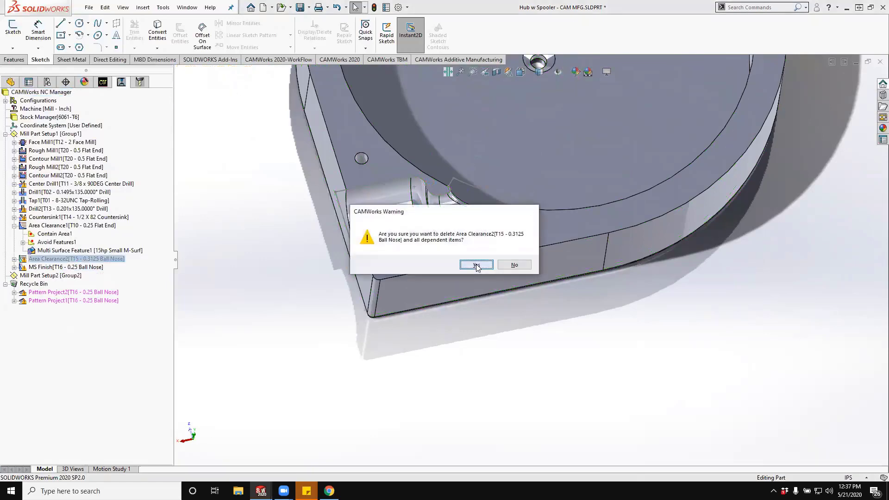
click(476, 266)
- Simulate the toolpaths one tool at a time with the Next Tool option, from facing through Countersink1
scroll(507, 261, up, 10)
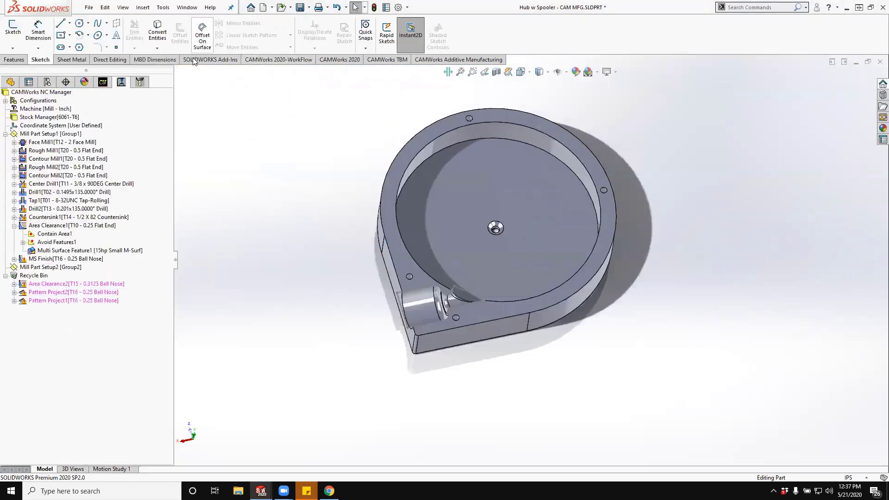
click(281, 60)
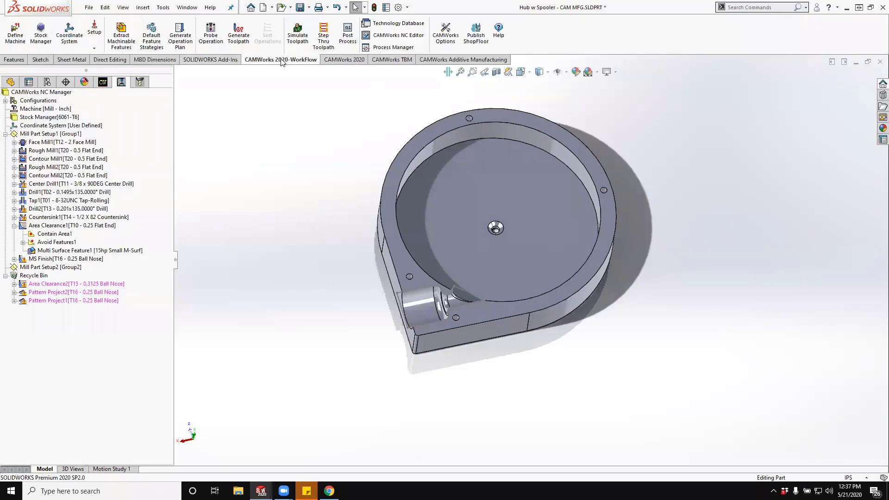
click(298, 33)
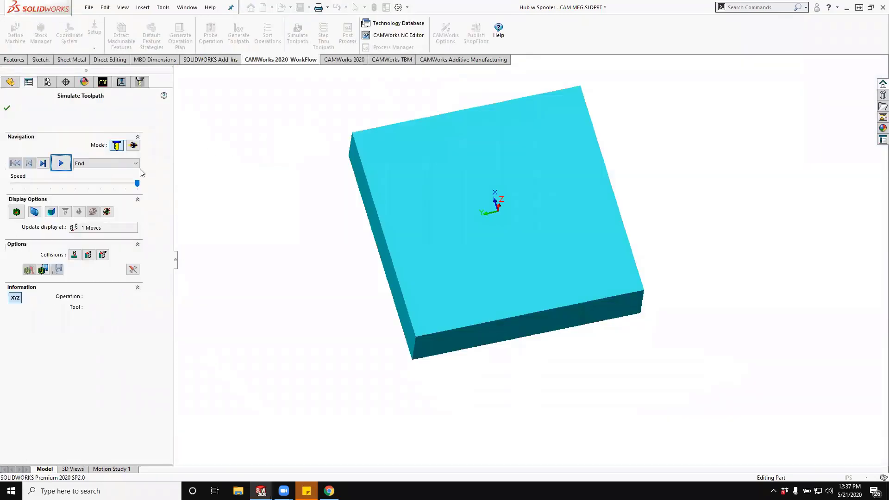
click(109, 163)
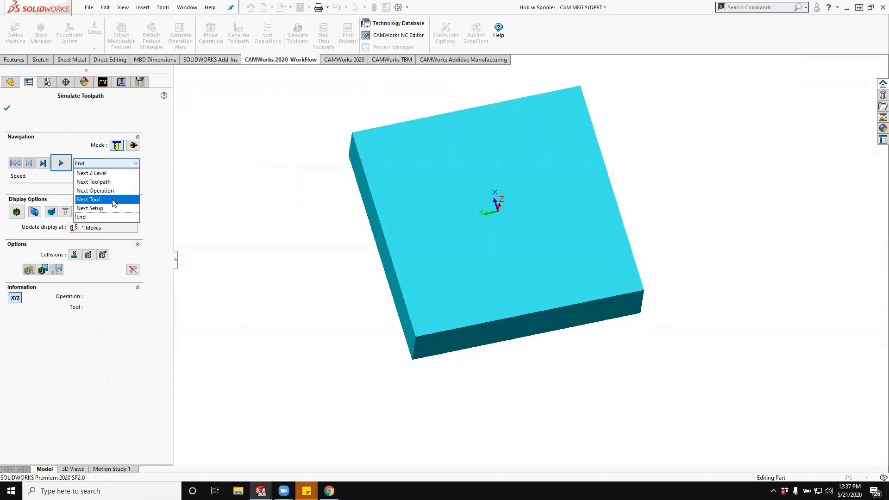
click(102, 200)
click(61, 163)
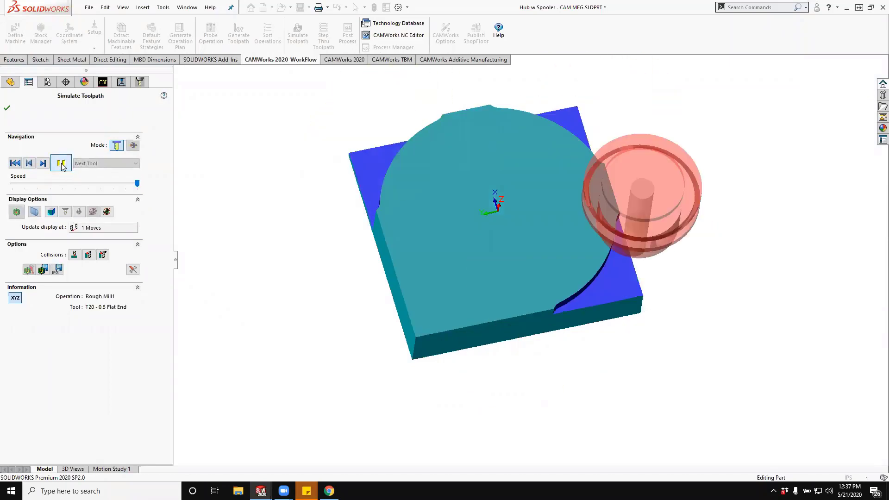
click(61, 162)
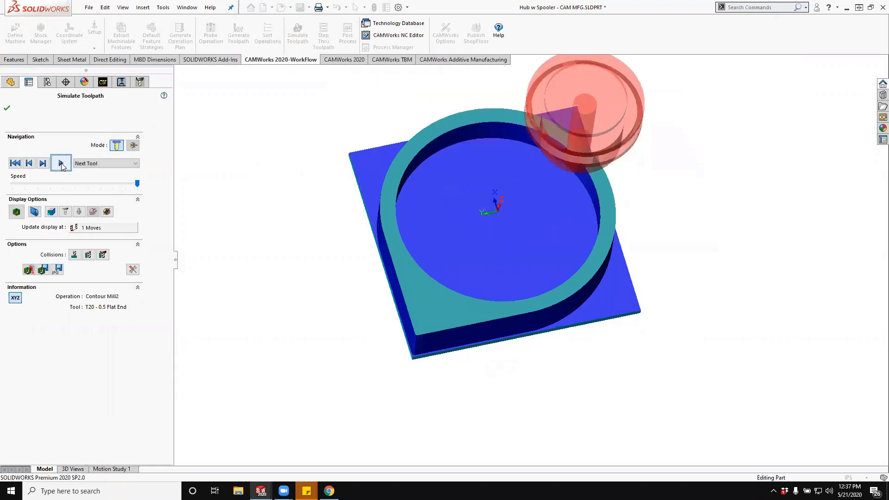
click(60, 163)
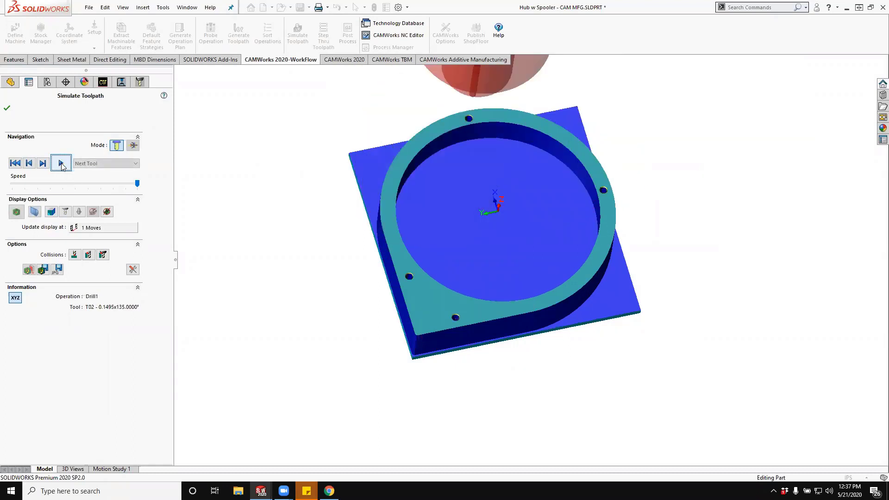
click(61, 163)
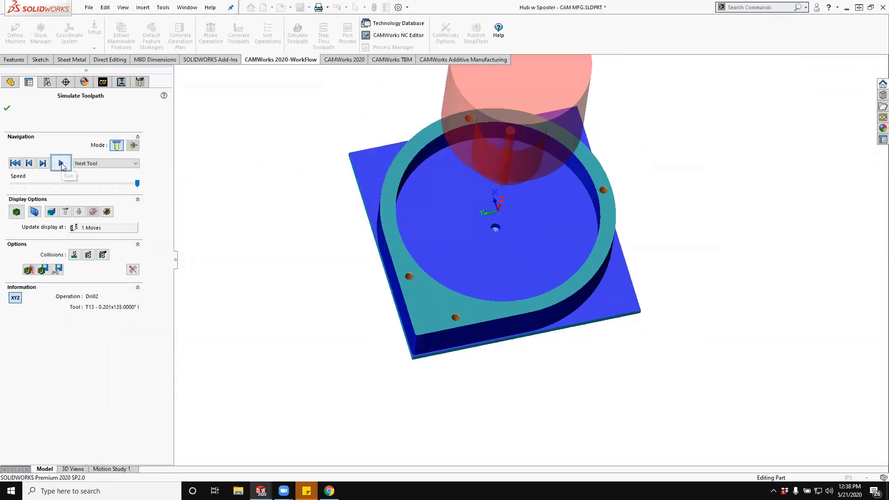
click(60, 163)
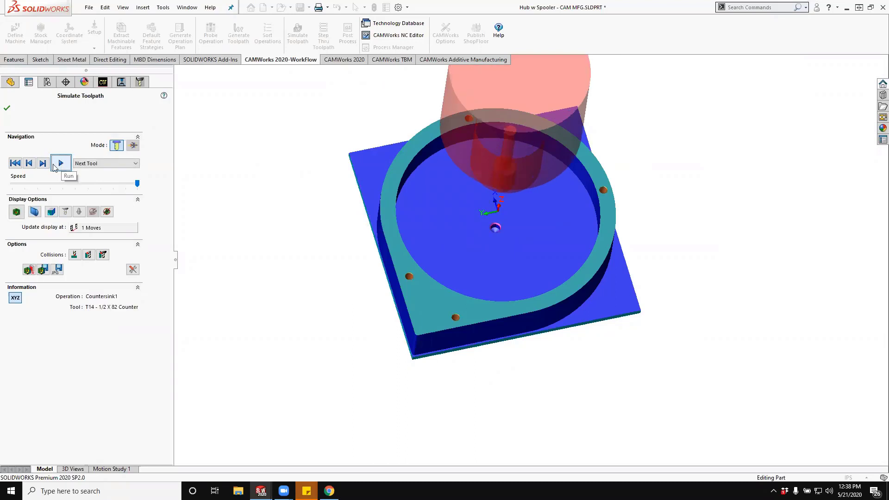
- Slow the simulation slightly, run the Area Clearance1 roughing of the side channel, and advance to MS Finish
click(55, 167)
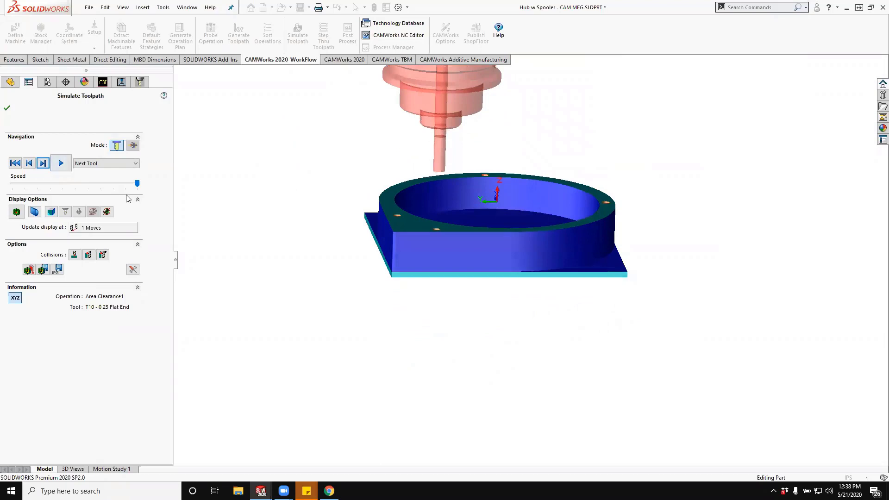
drag(138, 186, 135, 186)
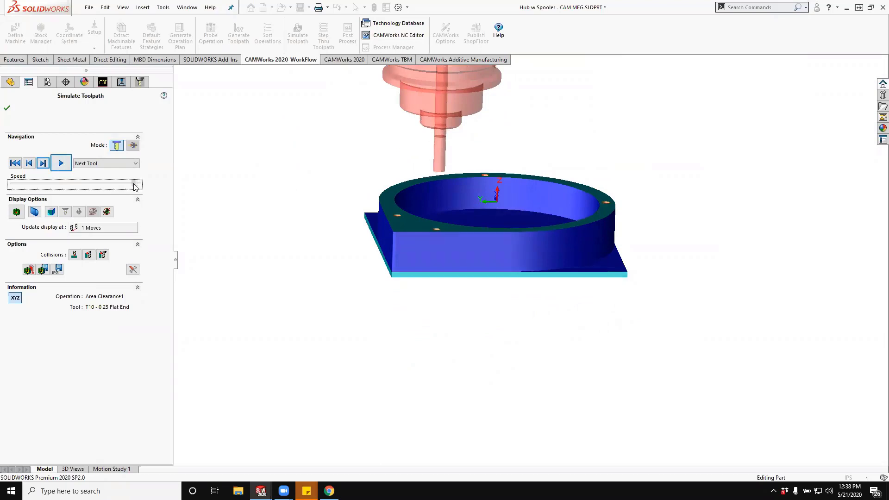
middle_drag(341, 192, 365, 200)
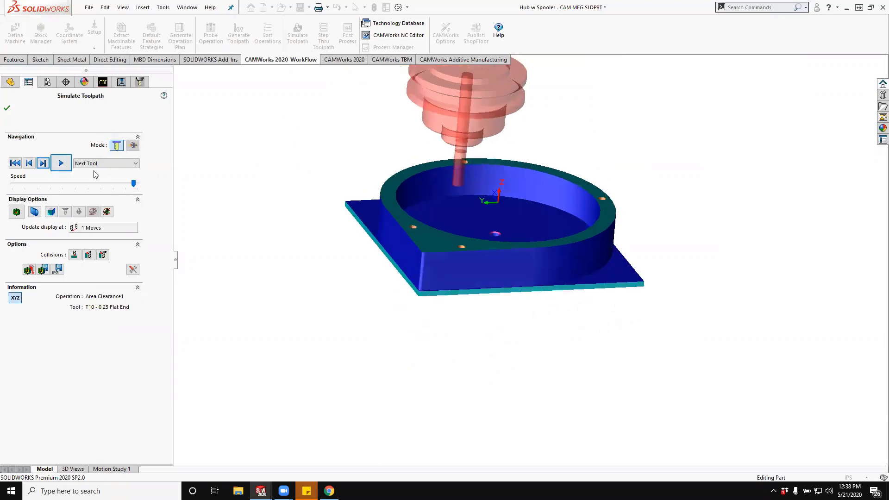
click(61, 163)
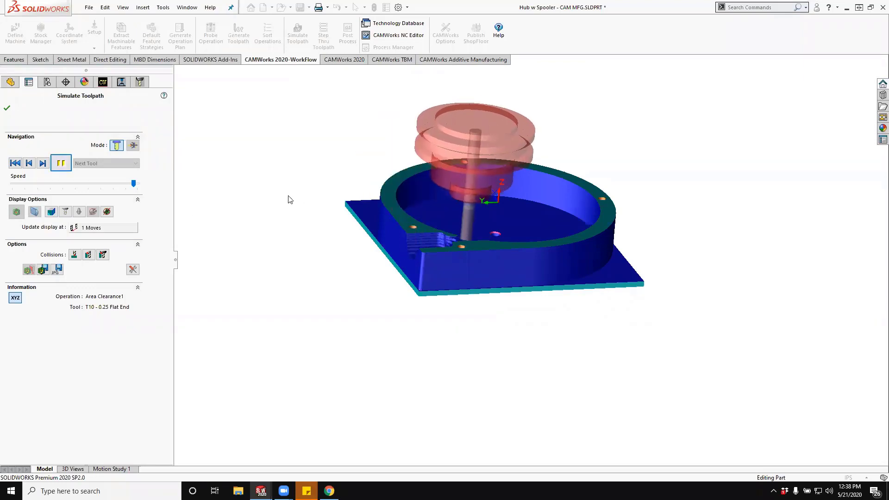
middle_drag(463, 219, 387, 256)
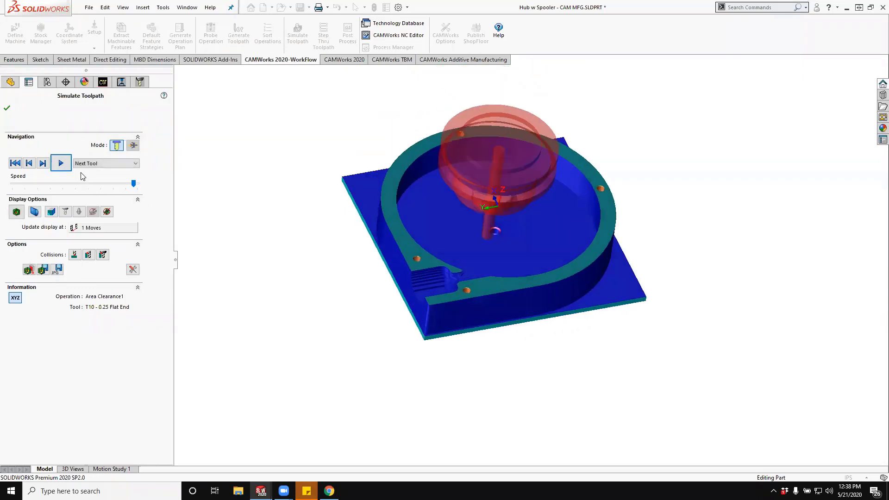
click(61, 162)
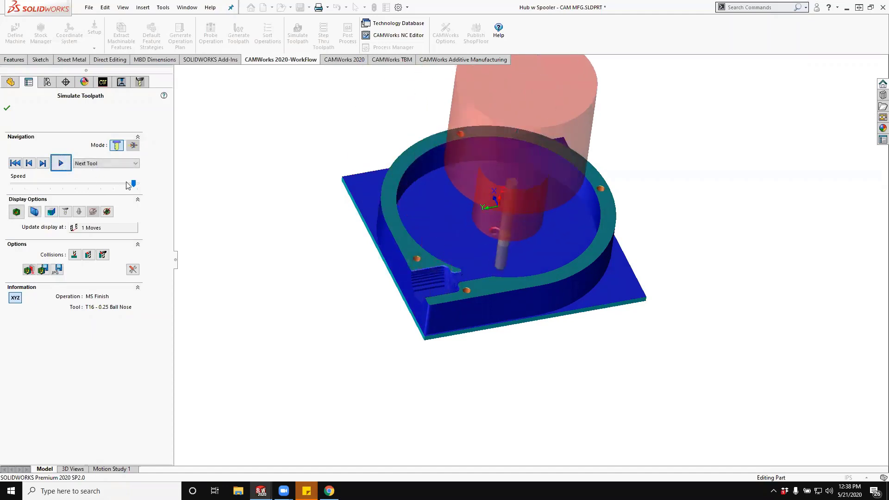
- Raise the simulation speed to maximum, update the display every 10 moves, and run the MS Finish simulation of the side channel
click(134, 184)
click(68, 165)
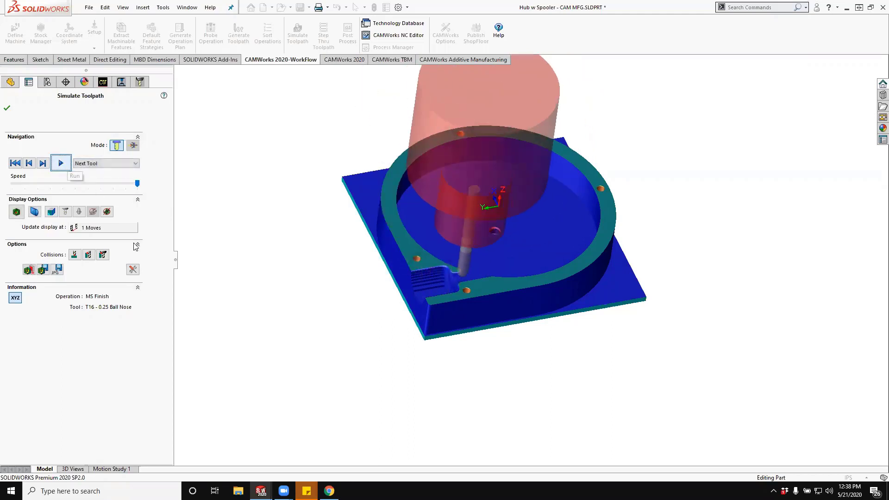
click(112, 229)
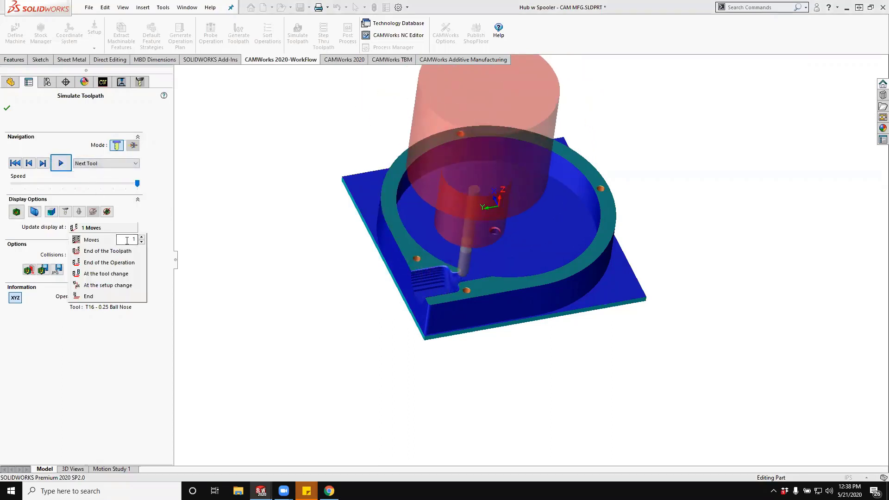
click(169, 198)
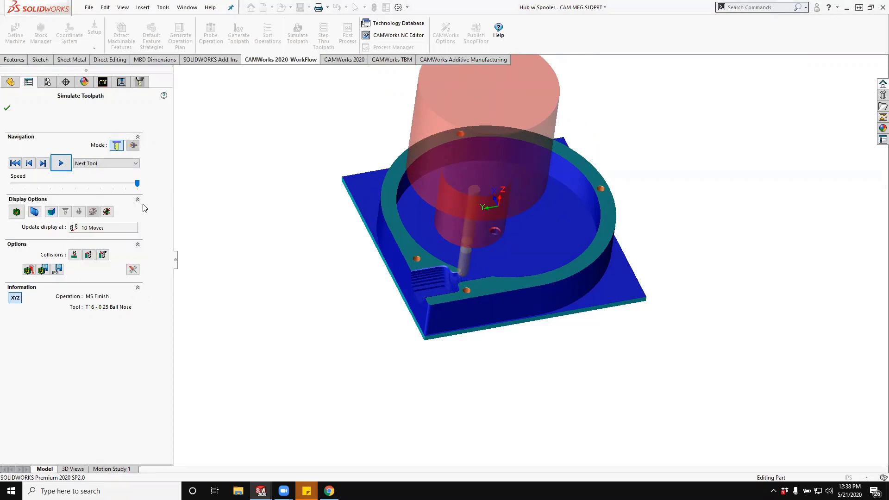
click(57, 167)
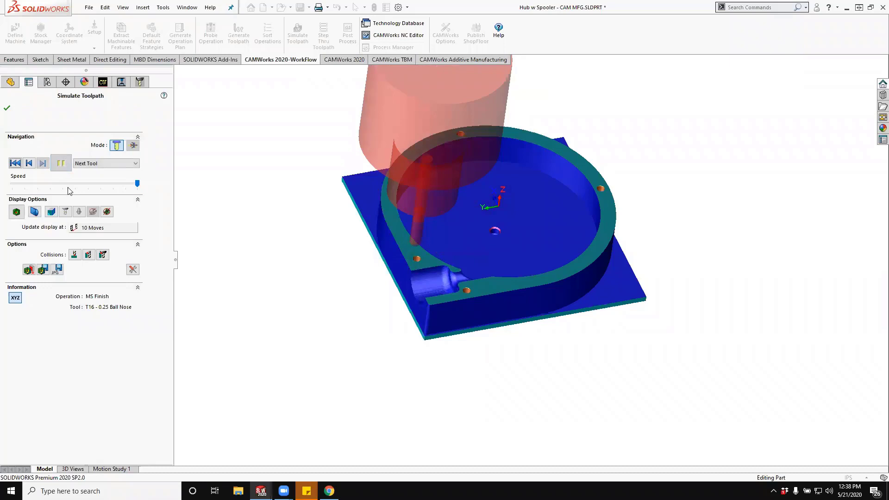
- Inspect the simulated side channel finish up close, compare the machined stock with the design part, and close the simulation
scroll(432, 279, down, 8)
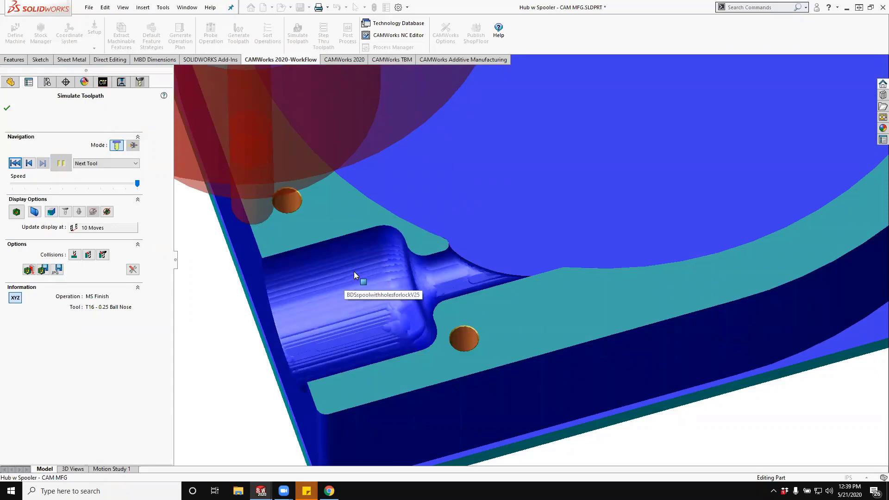
scroll(354, 272, up, 1)
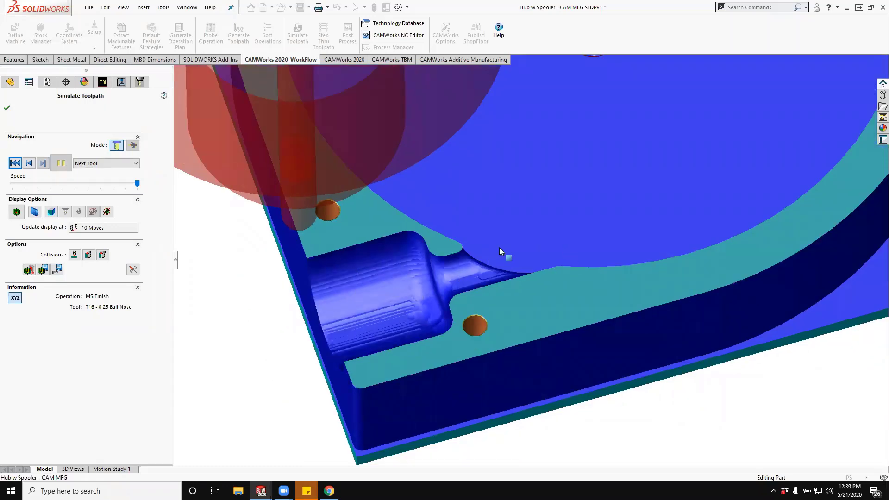
mouse_move(491, 280)
middle_down()
mouse_move(473, 327)
mouse_move(476, 368)
mouse_move(461, 373)
mouse_move(458, 361)
mouse_move(472, 313)
mouse_move(496, 279)
mouse_move(390, 343)
mouse_move(401, 328)
mouse_move(384, 350)
mouse_move(324, 338)
middle_up()
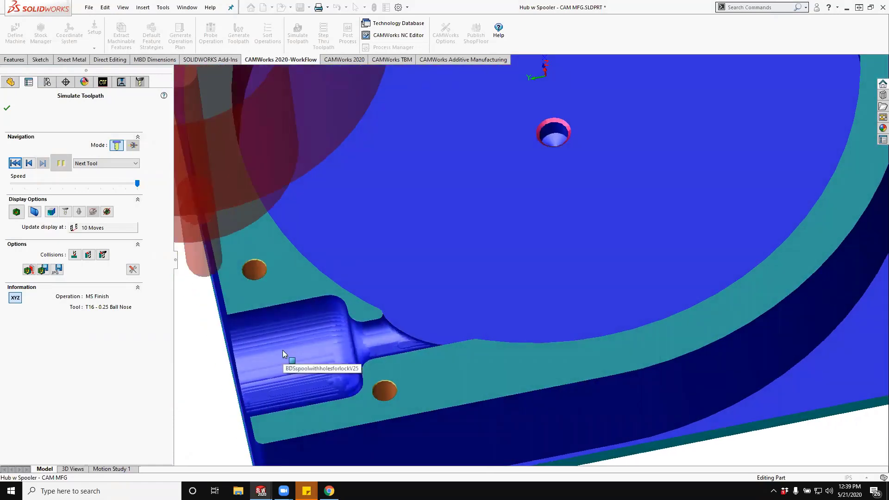
scroll(282, 350, up, 5)
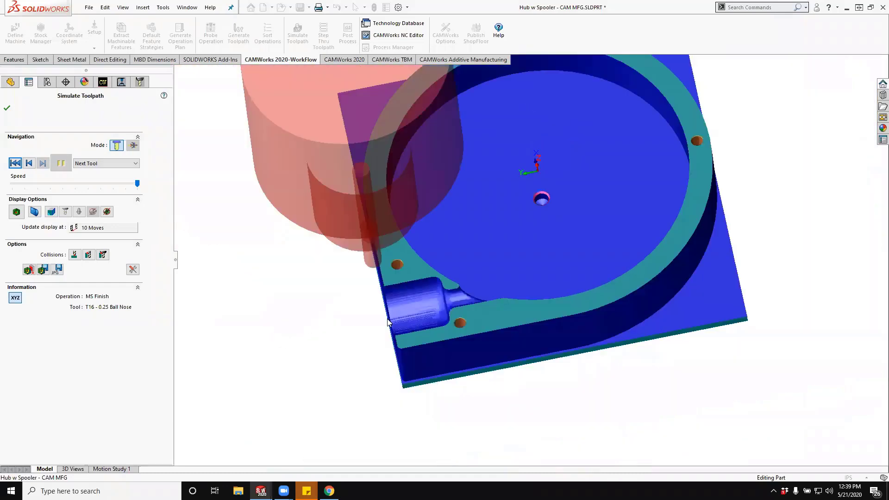
middle_drag(388, 322, 384, 307)
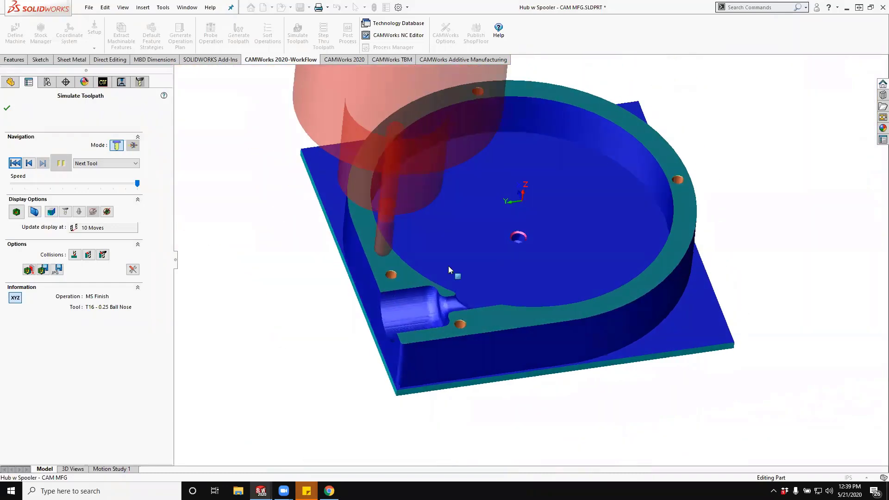
click(17, 214)
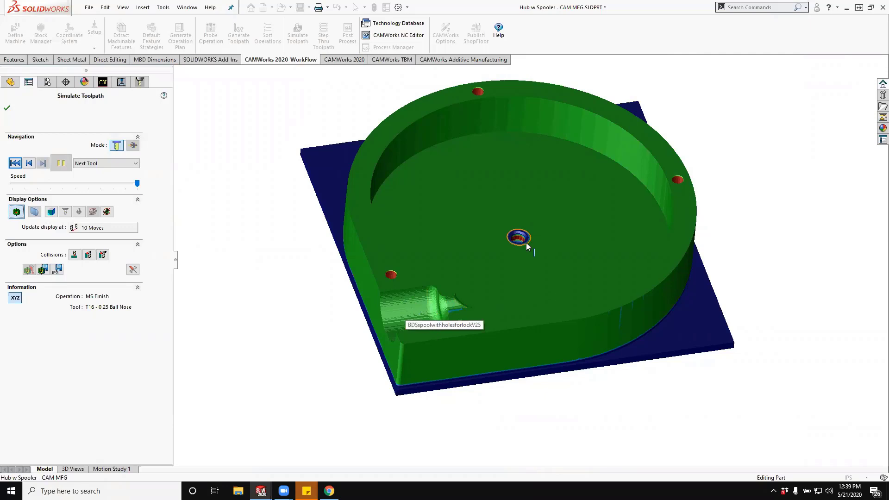
click(11, 109)
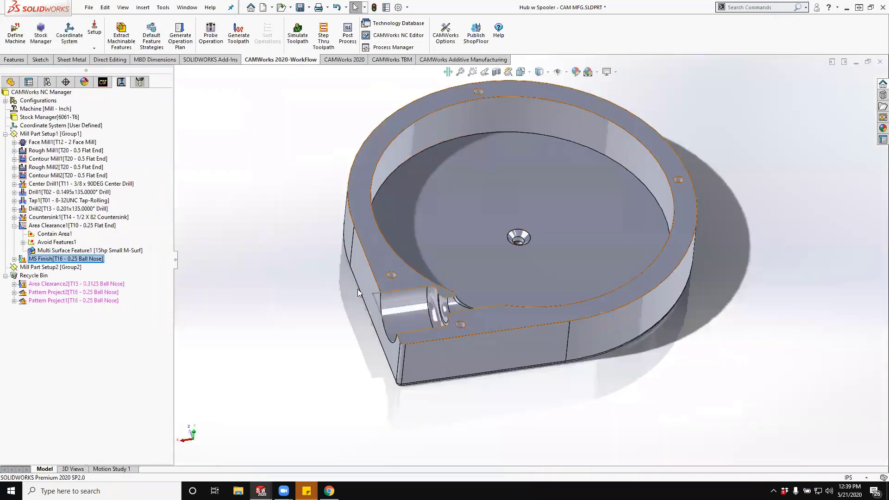
- Check the diameter of the countersink's upper edge in the pocket floor
click(517, 230)
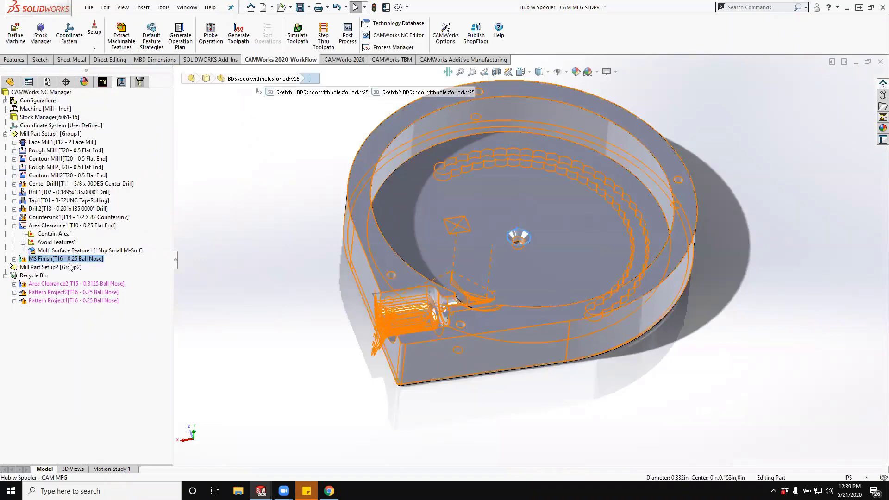
right_click(60, 221)
click(186, 218)
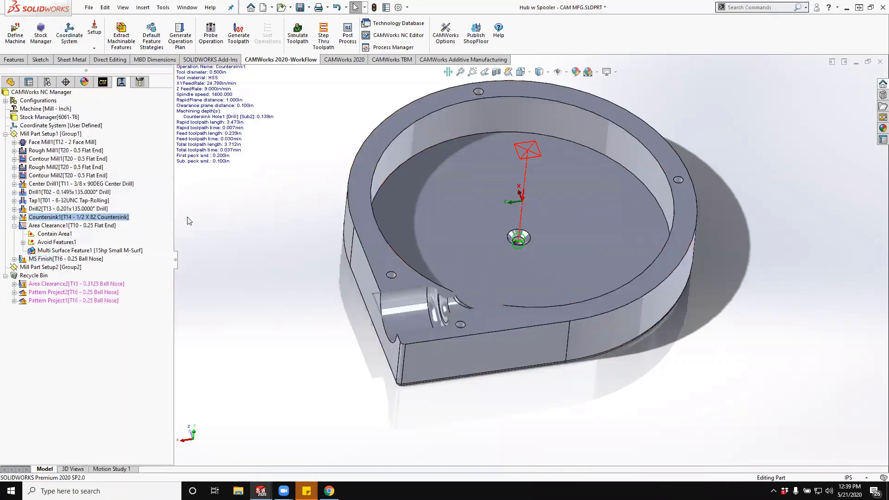
- Override the machining depth in Countersink1's feature options by setting the created diameter to .332 in, and accept the operation
click(22, 218)
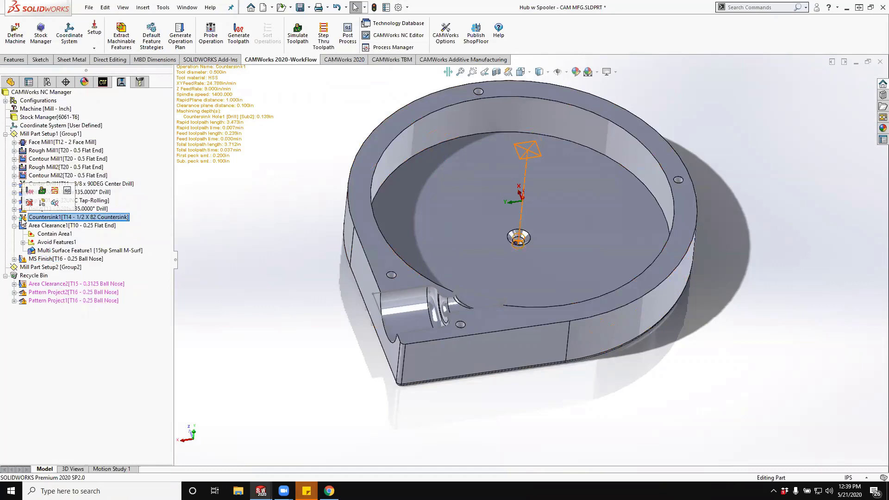
right_click(22, 218)
click(240, 191)
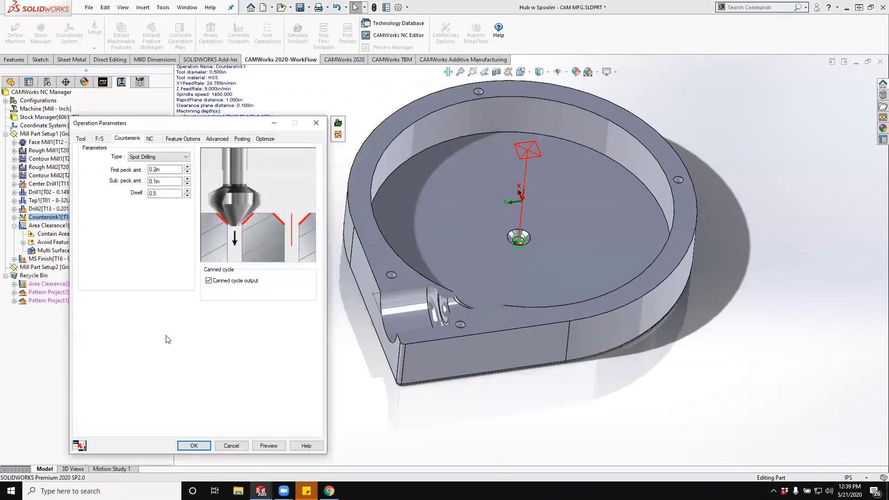
click(194, 139)
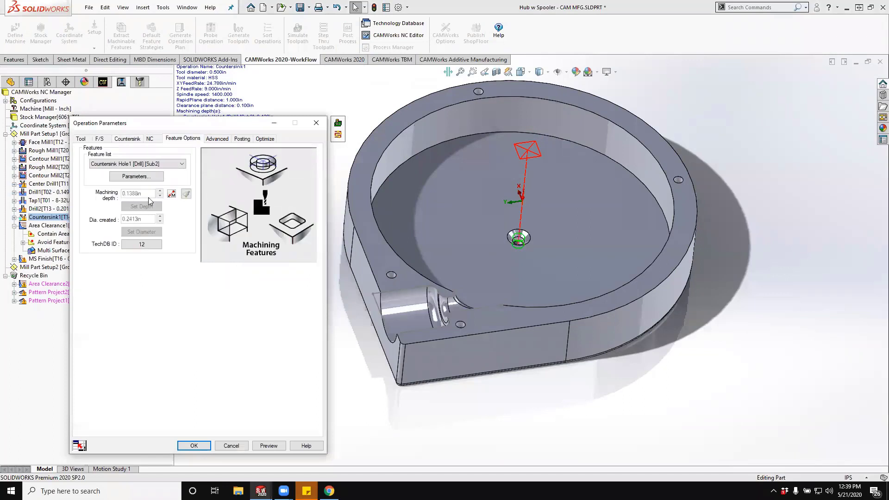
click(172, 194)
click(139, 219)
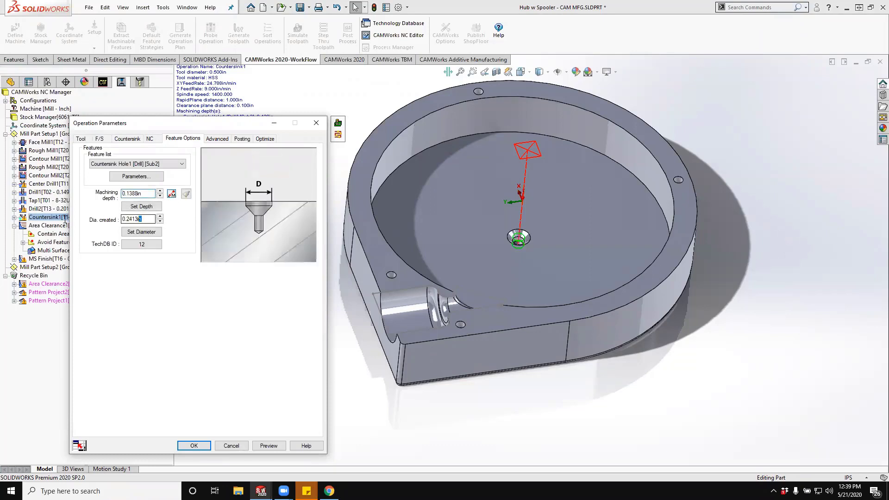
key(BackSpace)
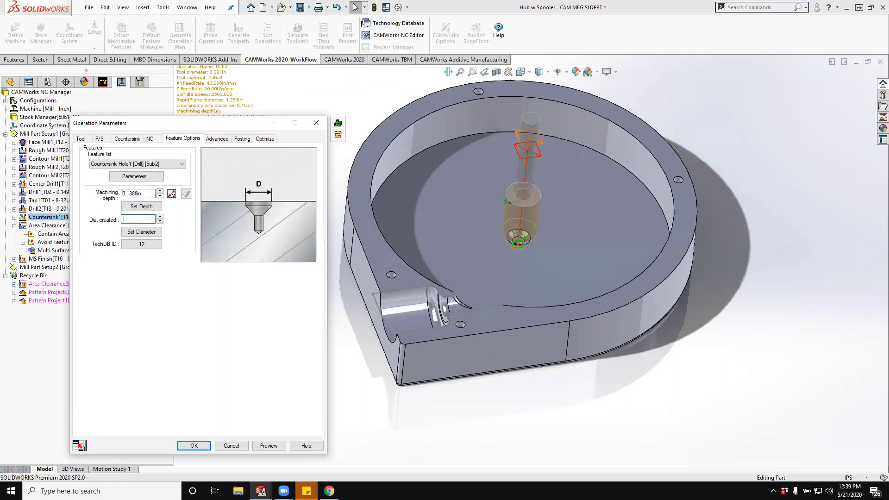
key(Tab)
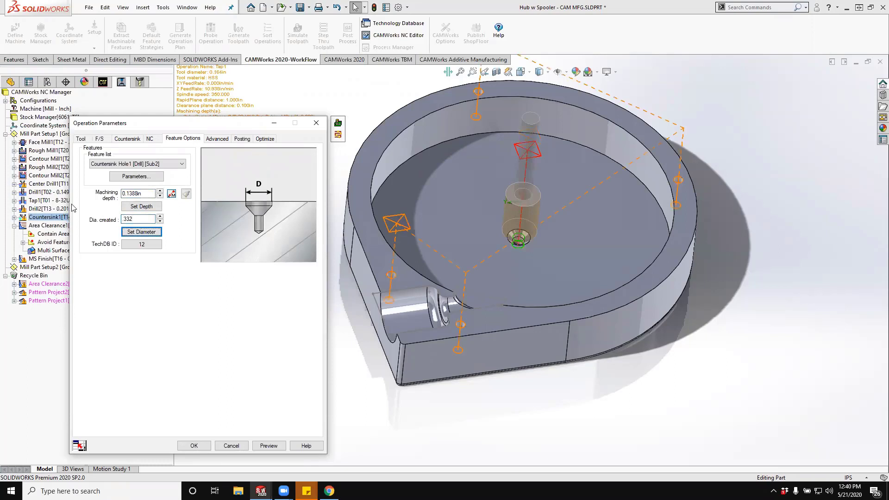
click(138, 232)
click(193, 445)
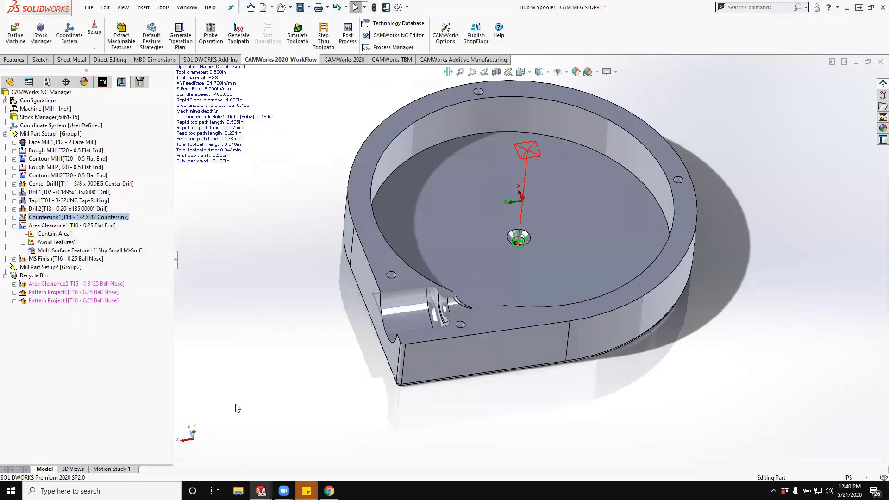
- Generate an operation plan for Face Feature2 in Mill Part Setup2
click(103, 82)
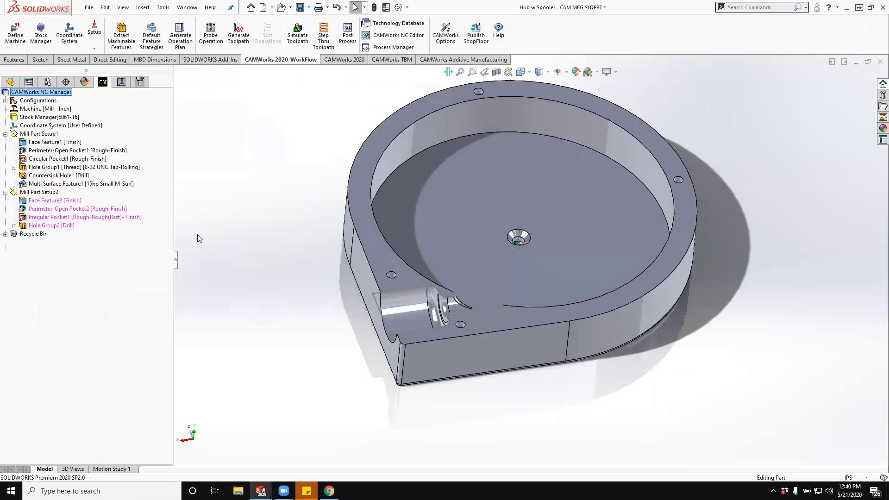
right_click(52, 201)
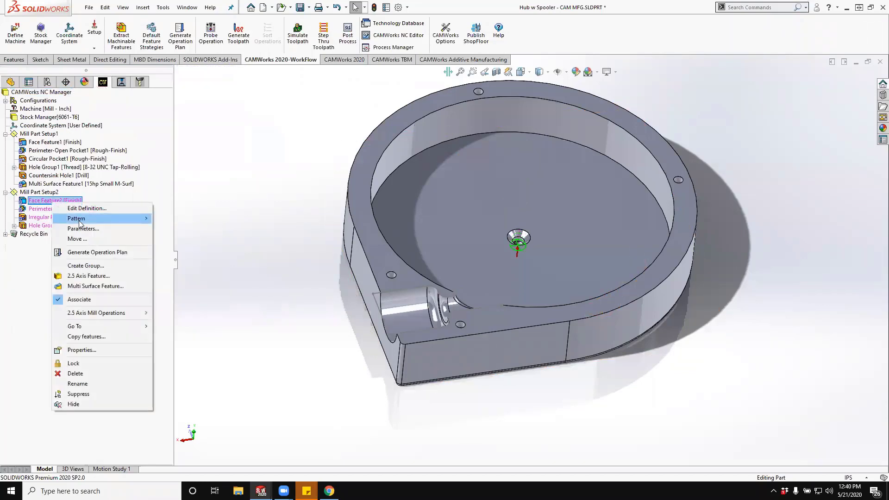
click(99, 253)
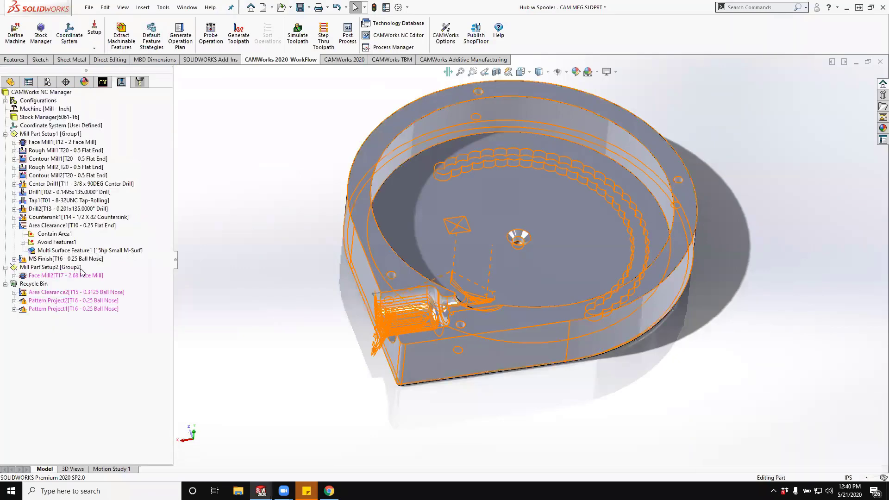
- Change the machining strategy of Irregular Pocket1 in Mill Part Setup2 to Finsh Only <.25
click(100, 83)
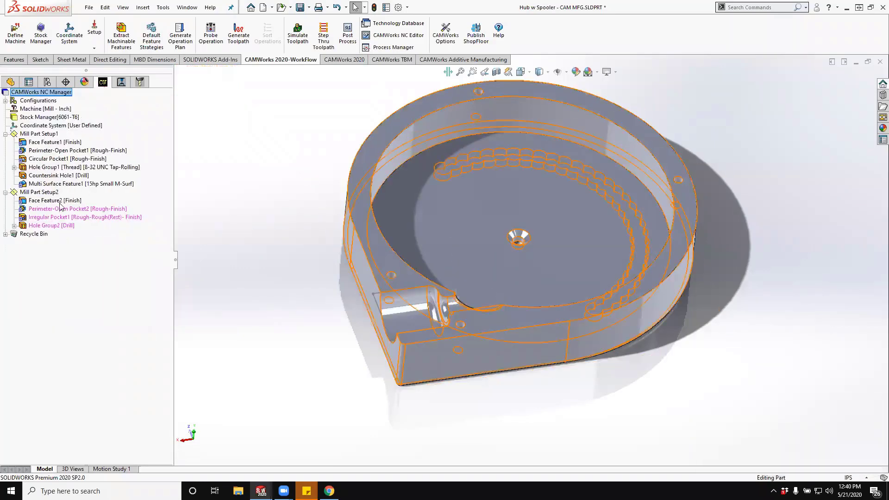
right_click(52, 221)
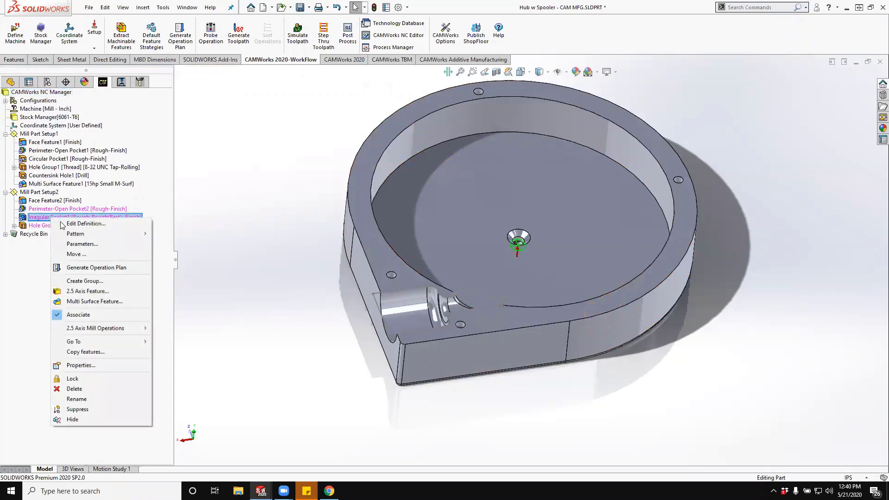
click(87, 243)
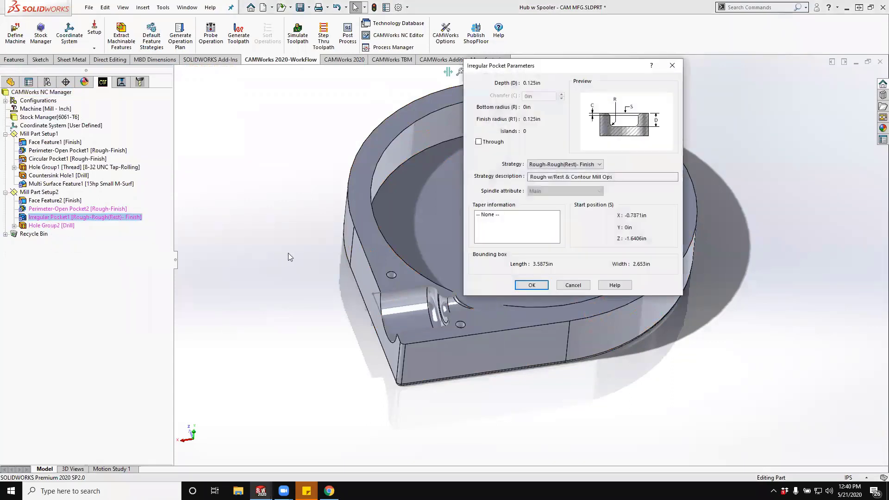
click(553, 164)
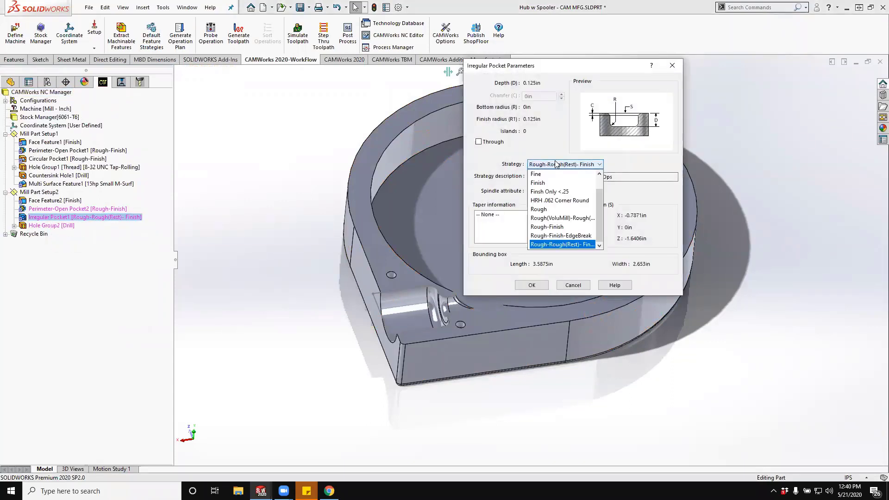
click(551, 191)
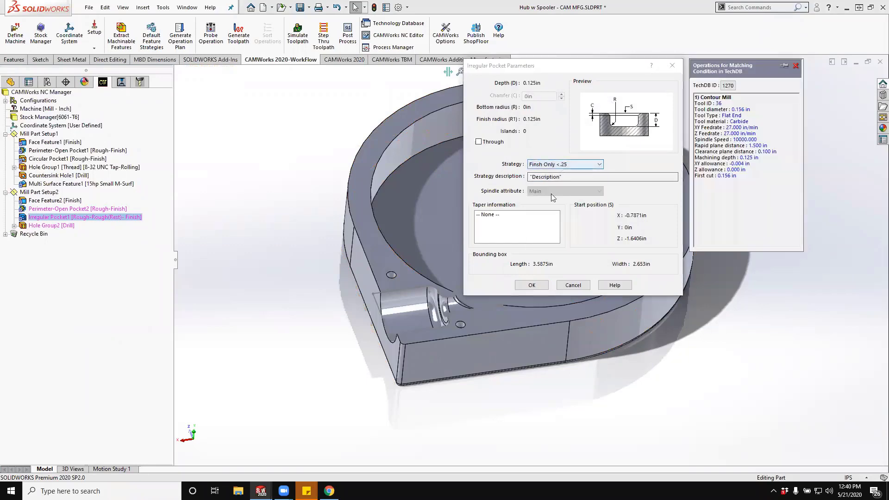
click(530, 287)
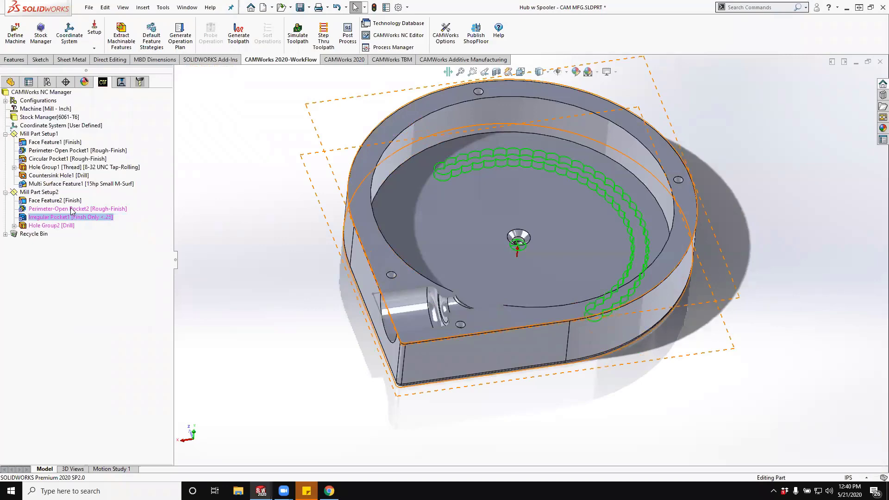
- Start a Boss 2.5 axis feature in Mill Part Setup2 from the large arc edge where the side wall meets the fillet
right_click(29, 192)
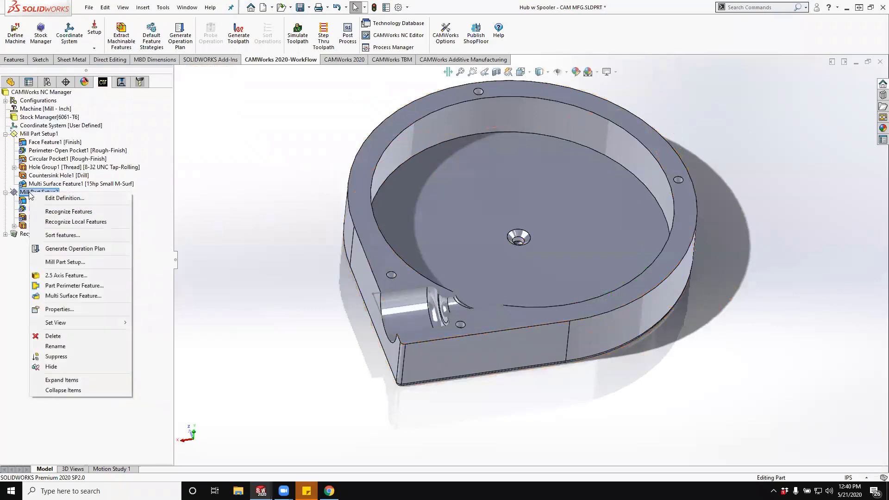
click(58, 275)
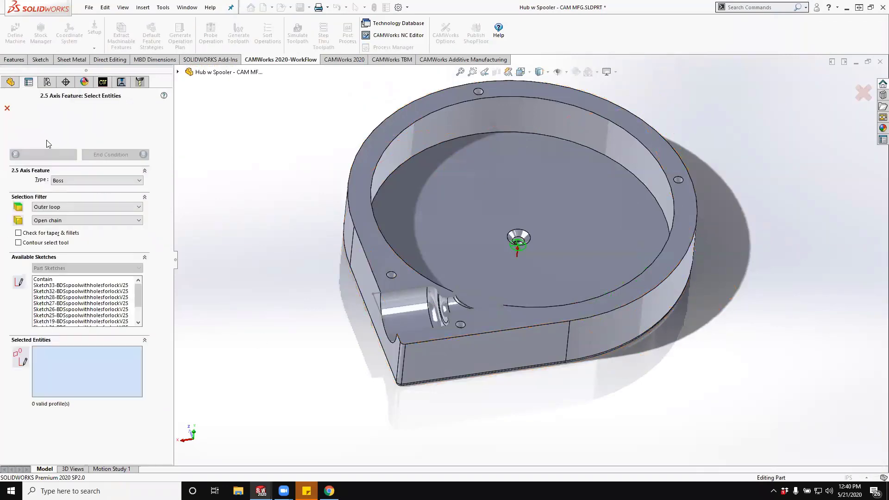
middle_drag(238, 145, 227, 88)
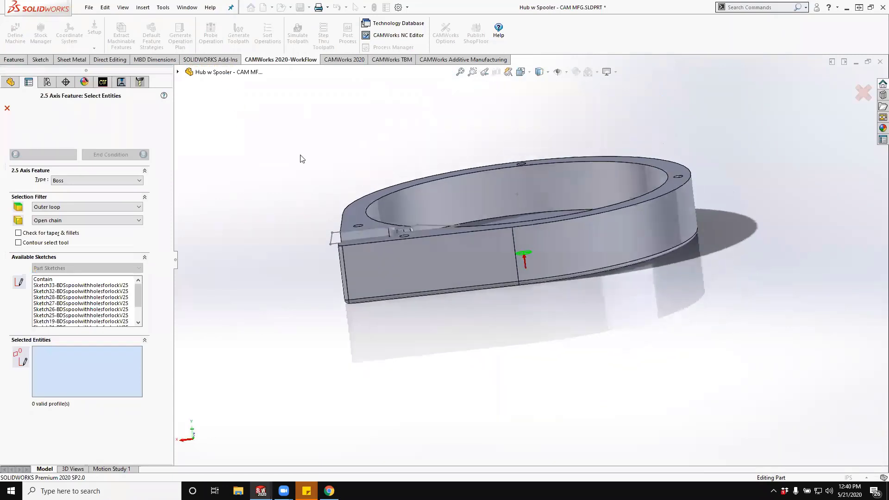
click(544, 278)
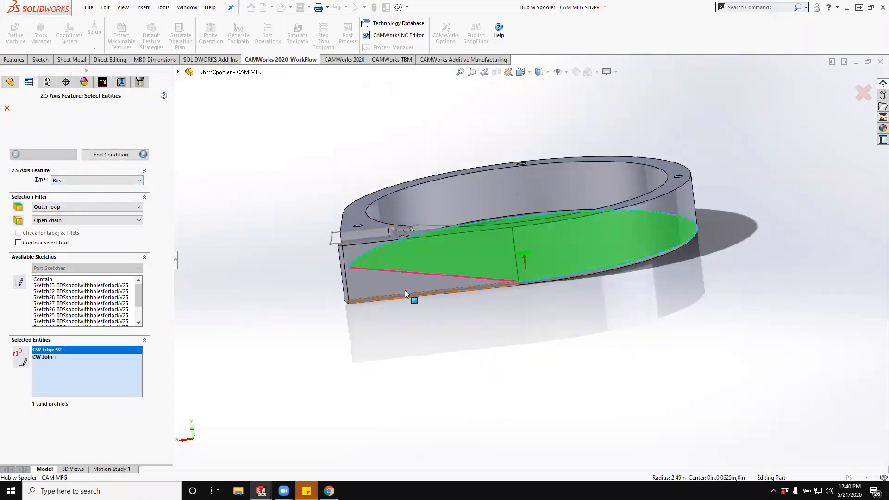
- Complete the boss profile around the part with the two straight wall edges and the small corner arc edge
middle_drag(241, 261, 240, 76)
middle_drag(344, 340, 370, 86)
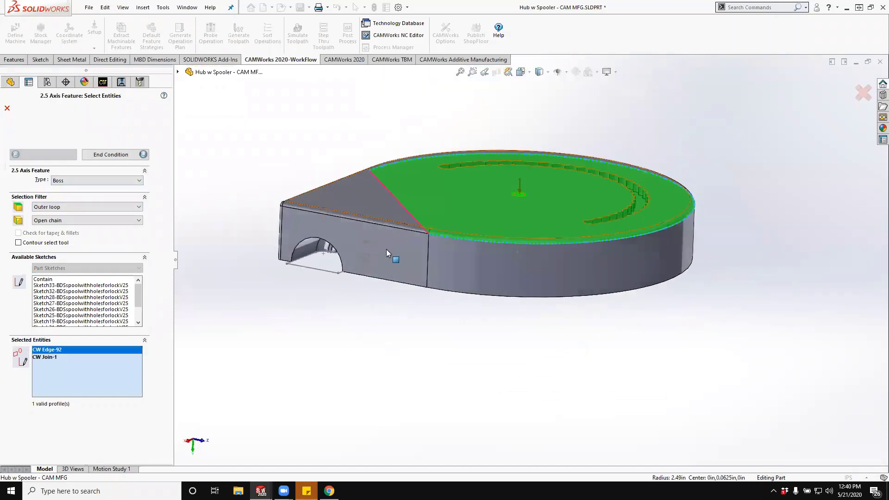
click(395, 227)
middle_drag(395, 227, 430, 259)
scroll(364, 232, down, 4)
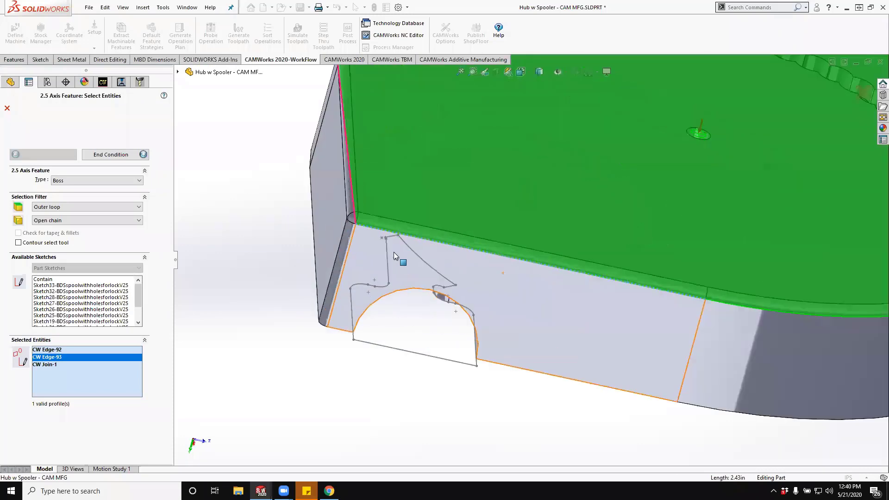
click(352, 221)
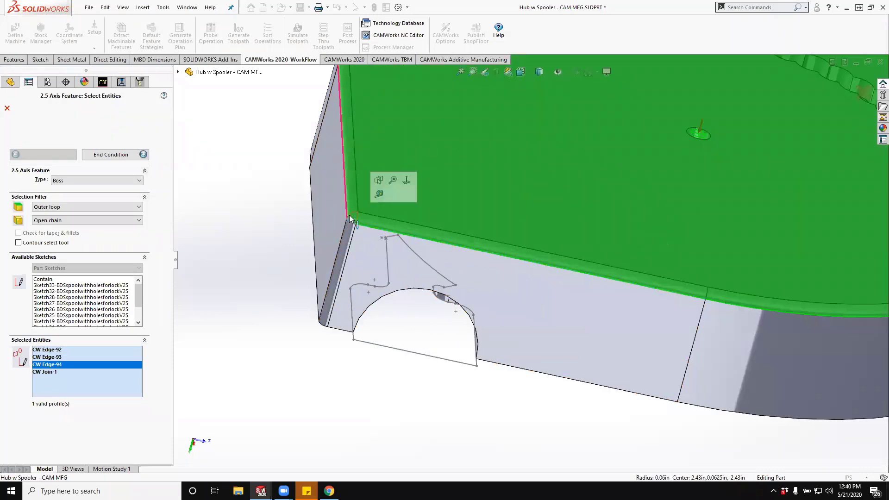
scroll(339, 196, up, 5)
middle_drag(446, 148, 484, 198)
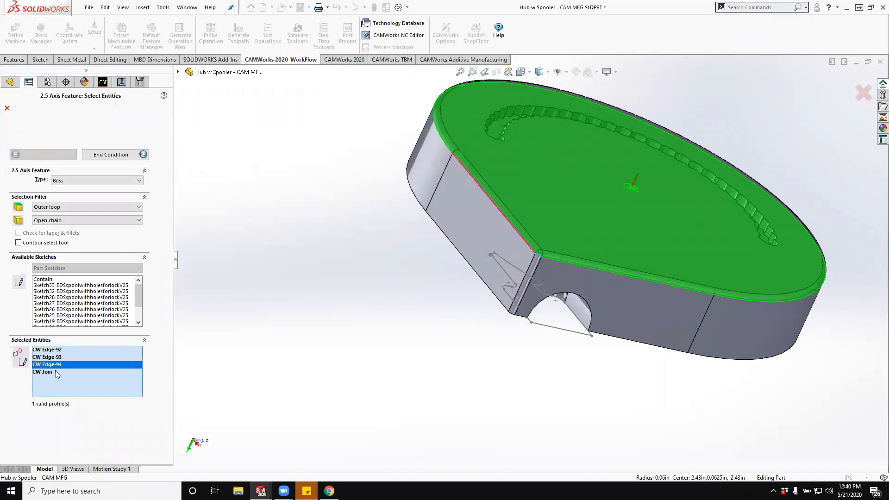
click(507, 222)
middle_drag(411, 264, 368, 252)
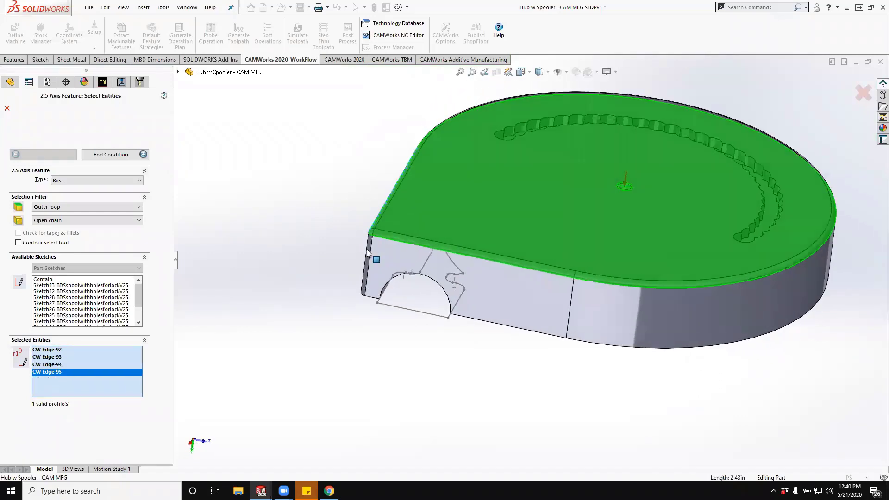
- Create the boss with direction 1 up to the vertex at the wall's far edge and direction 2 blind at 0.0625 in, keeping the Finish strategy
click(119, 155)
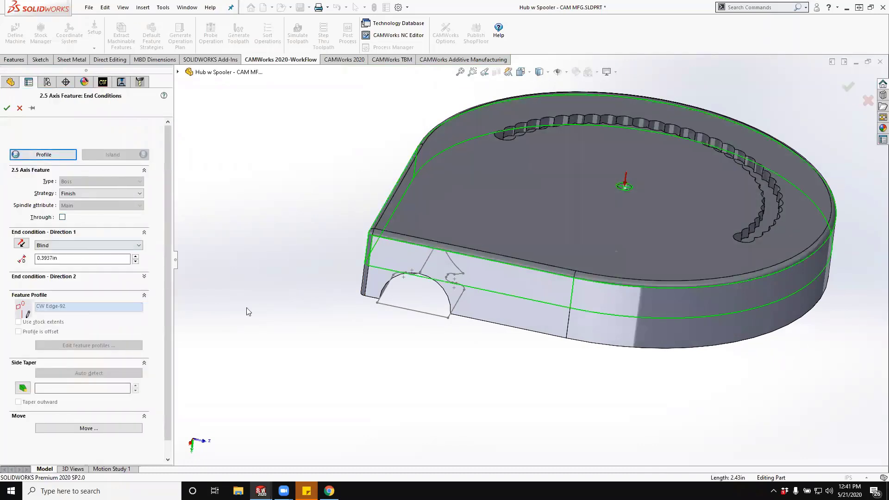
click(566, 339)
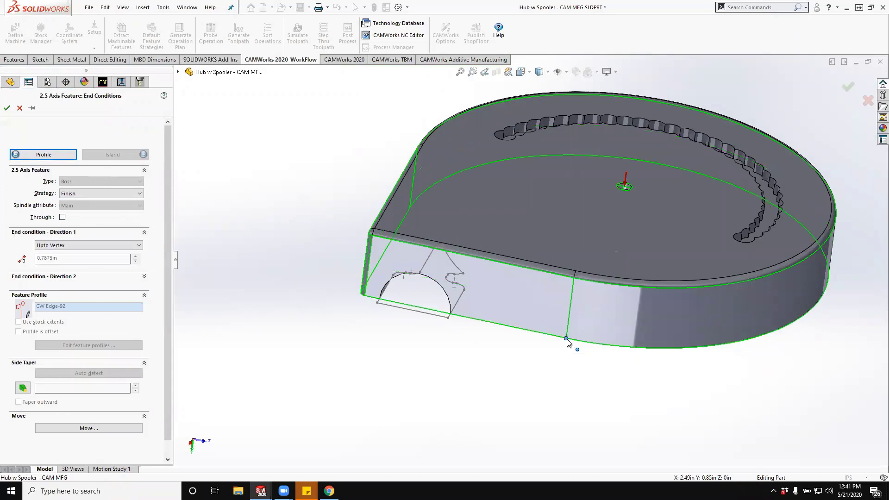
click(143, 277)
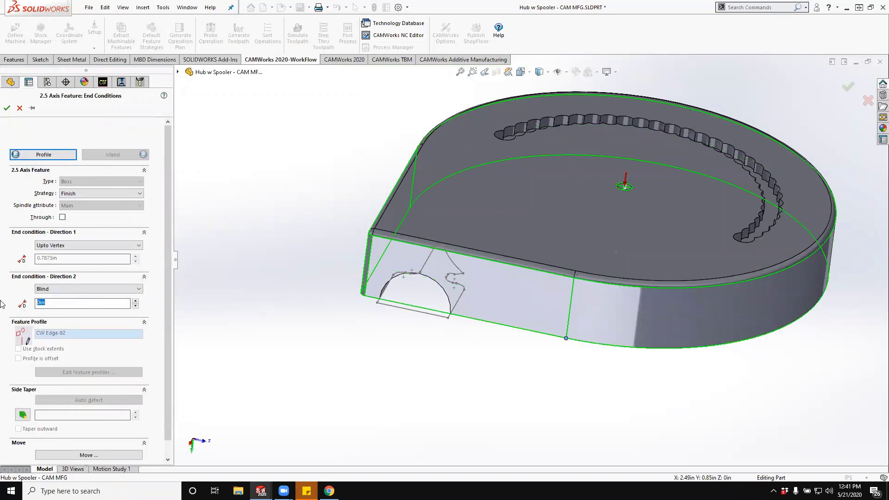
text(.0625)
key(Tab)
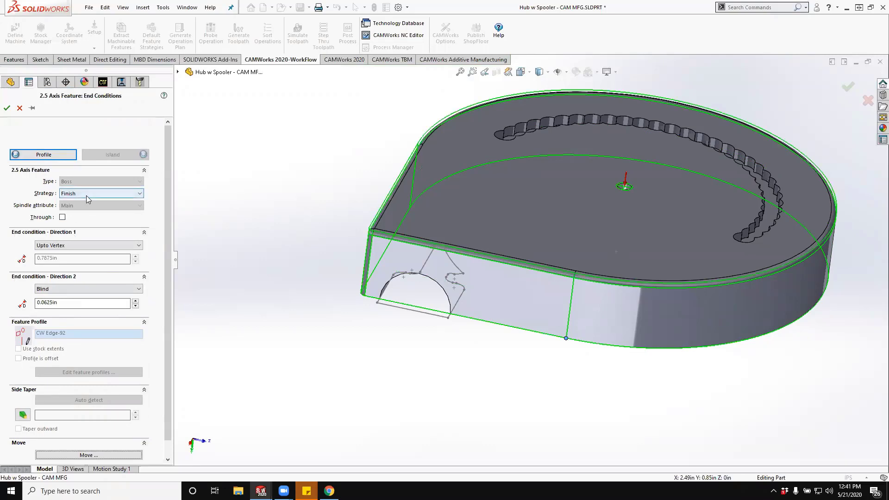
click(6, 108)
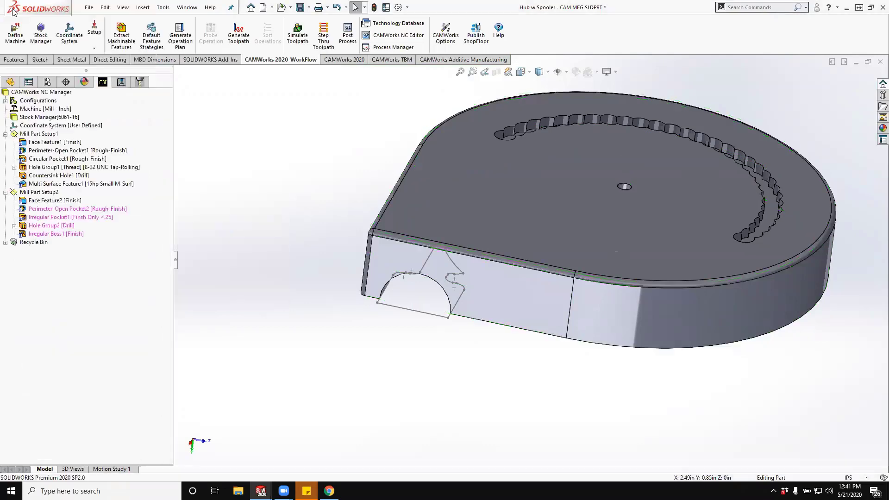
- Generate operation plans for Irregular Pocket1 and Irregular Boss1 together in Mill Part Setup2
click(54, 219)
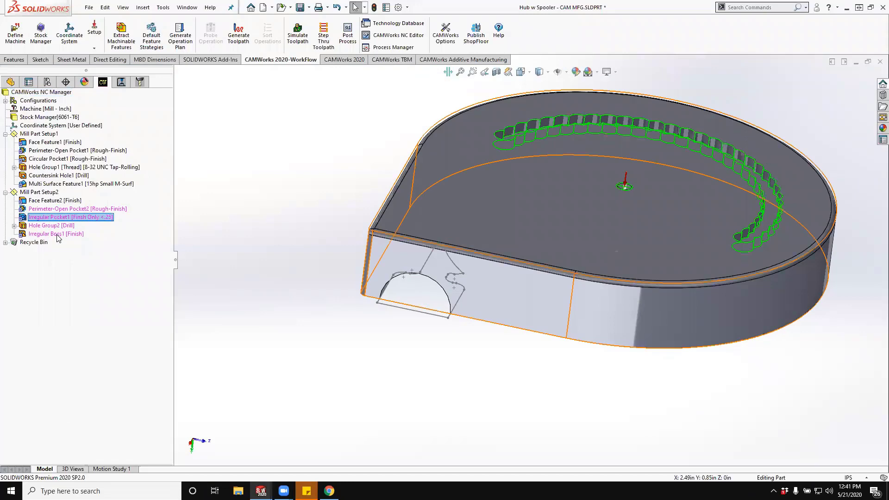
ctrl+click(58, 237)
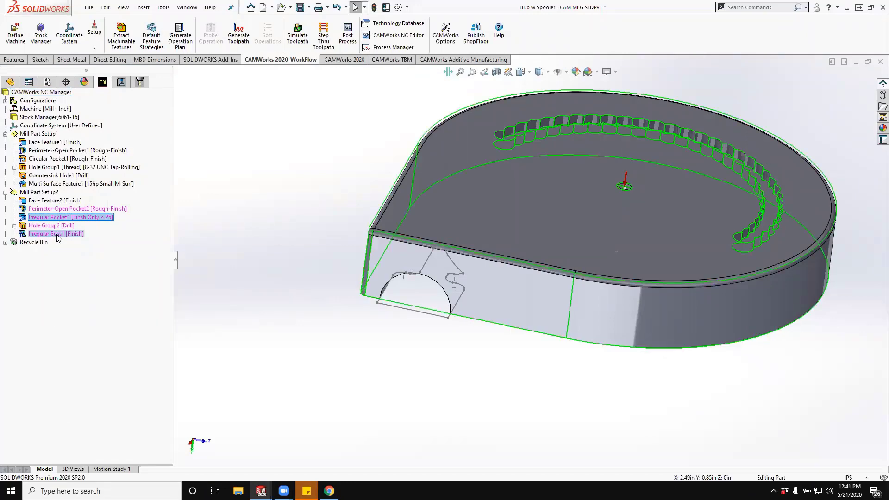
click(66, 221)
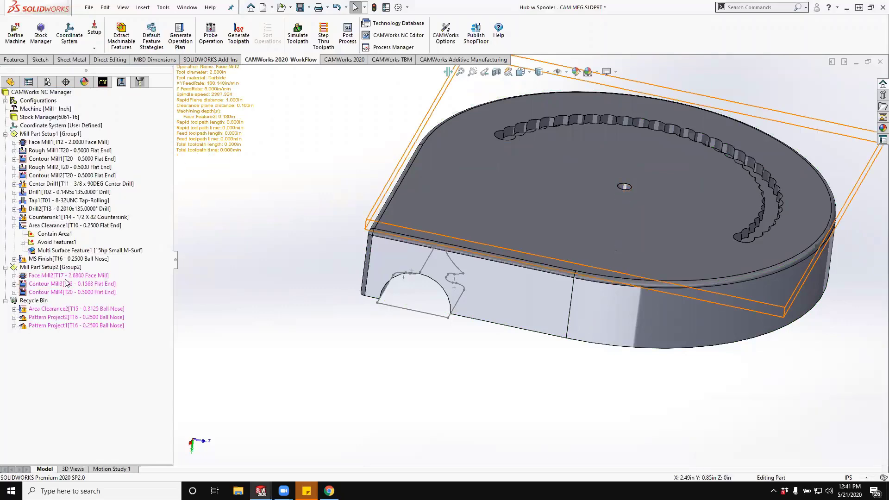
- Reassign Face Mill2 from the 2.6800 face mill to the T12 2.0000 face mill and generate its toolpath
click(143, 82)
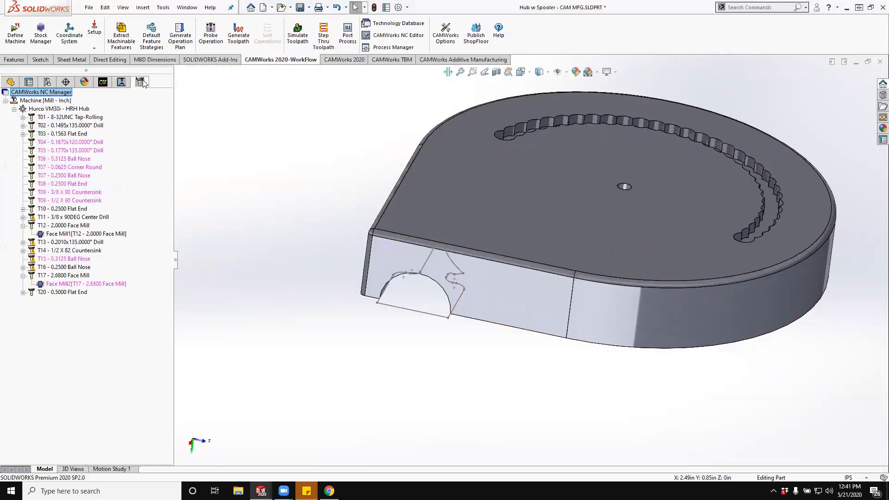
mouse_move(65, 283)
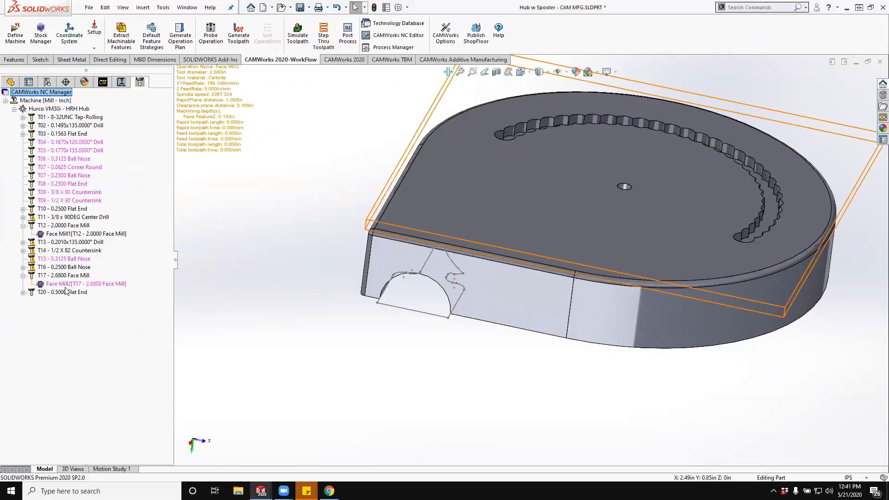
drag(43, 284, 93, 230)
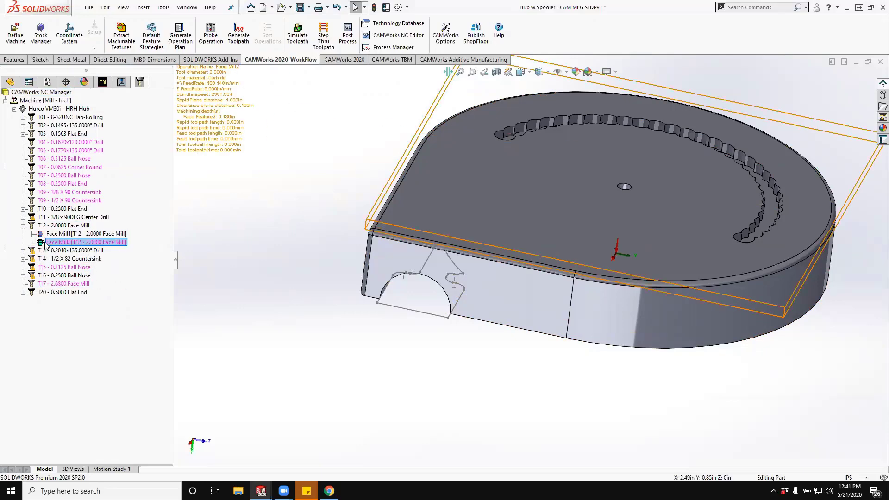
mouse_move(53, 232)
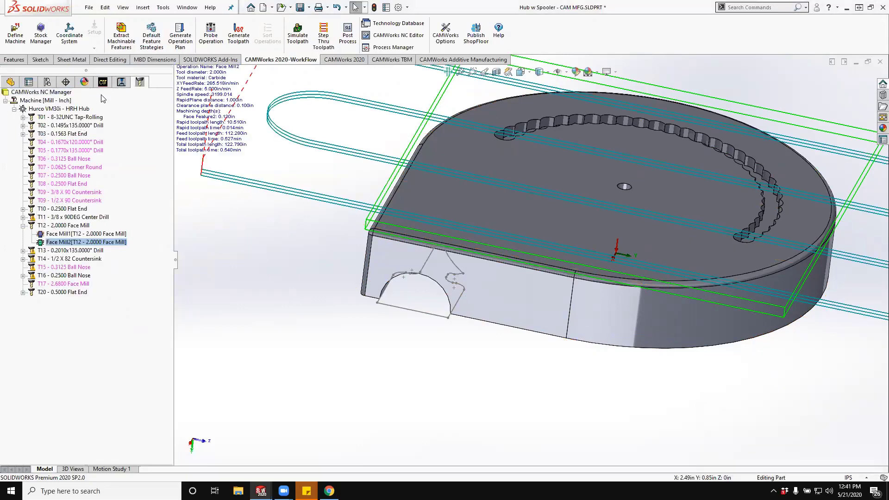
- Generate the toolpath for Contour Mill3 with the 0.1563 flat end mill and inspect it in the scalloped slot
click(122, 82)
mouse_move(35, 287)
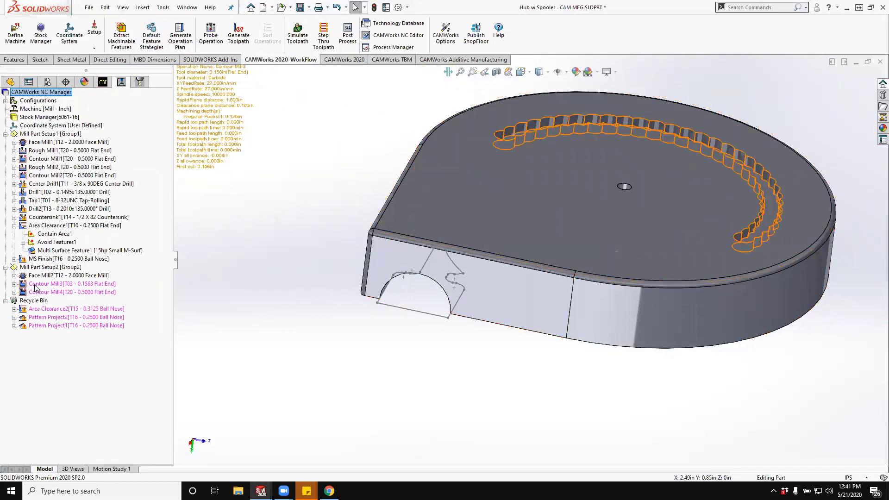
click(67, 284)
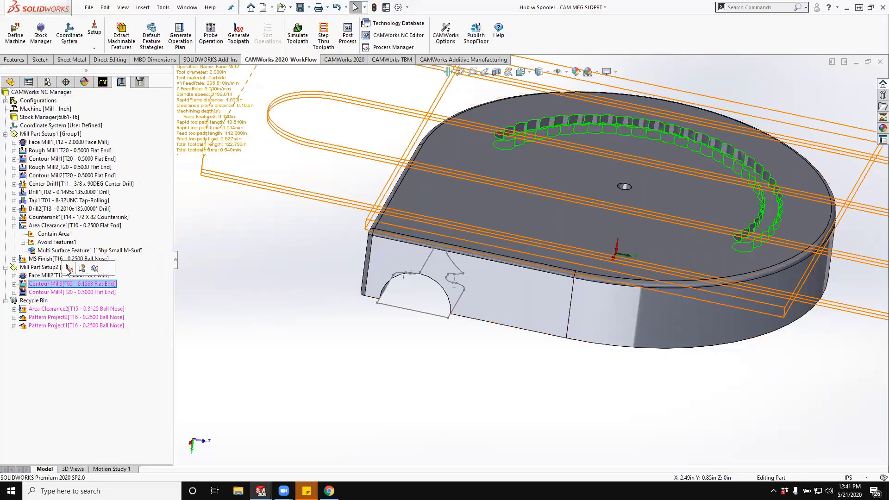
click(69, 269)
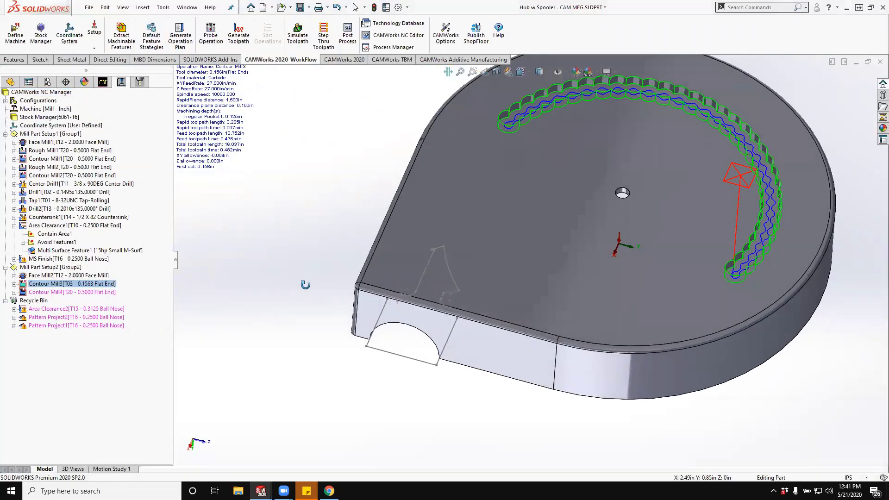
mouse_move(77, 278)
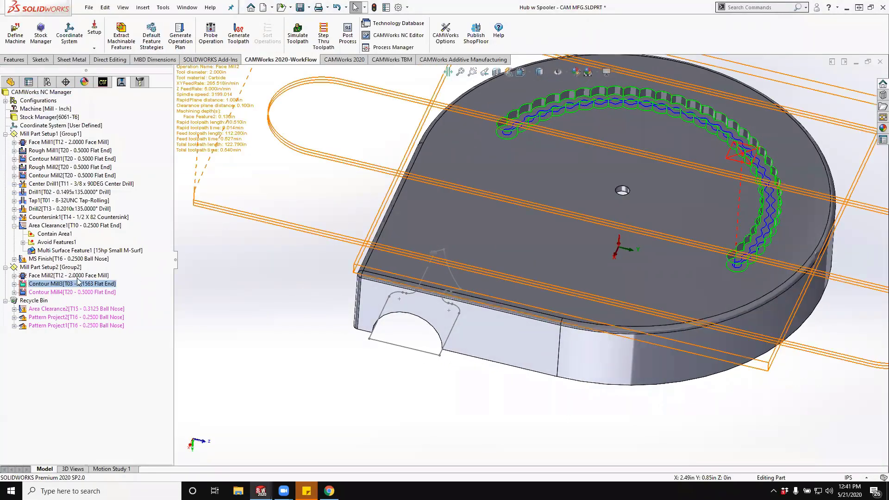
mouse_move(33, 293)
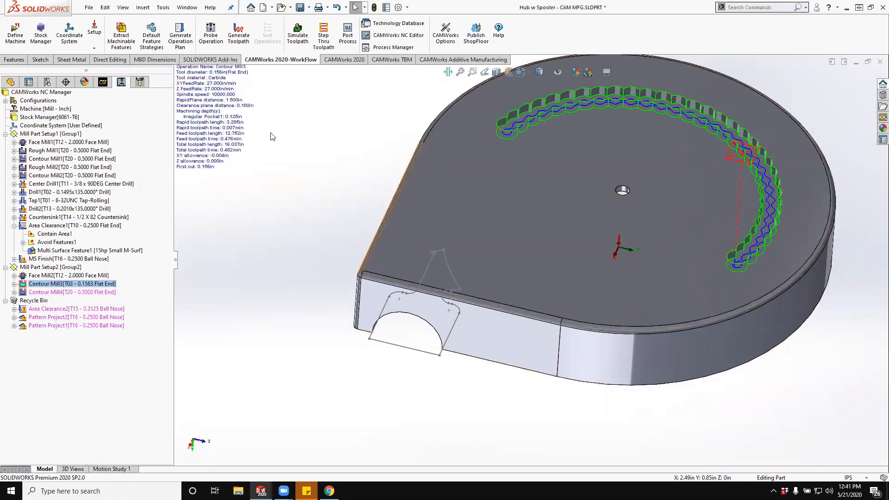
- Reassign Contour Mill4 from the T20 flat end mill to the T07 0.0625 corner round tool and generate its toolpath
click(140, 82)
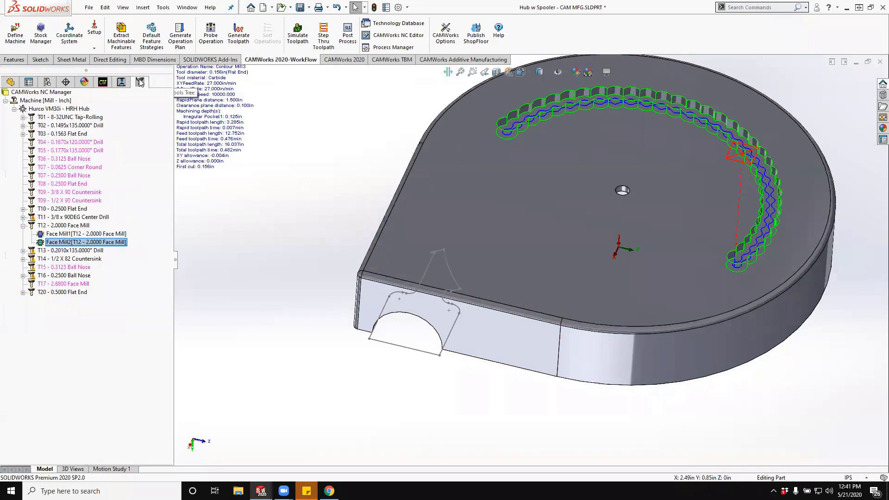
click(22, 292)
click(55, 334)
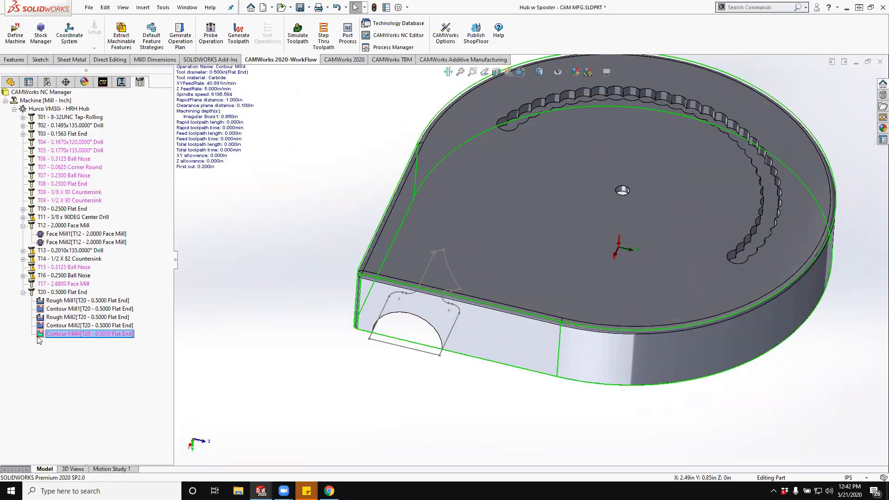
drag(52, 335, 74, 168)
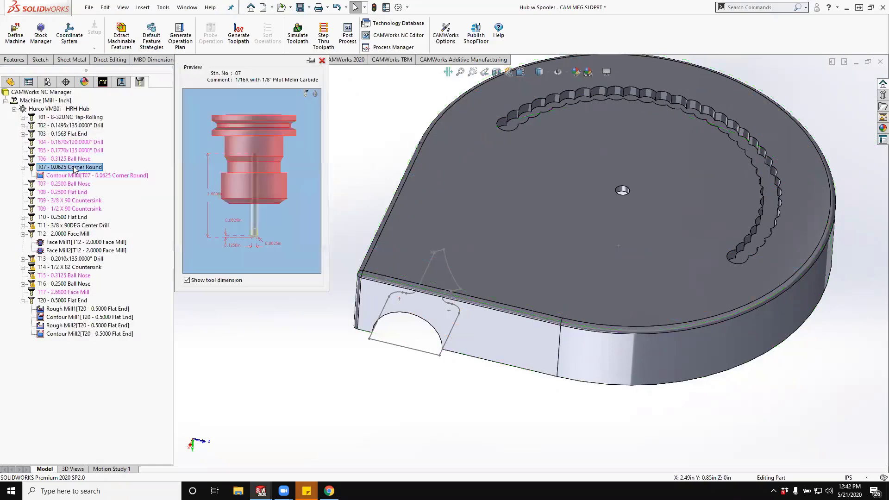
click(71, 161)
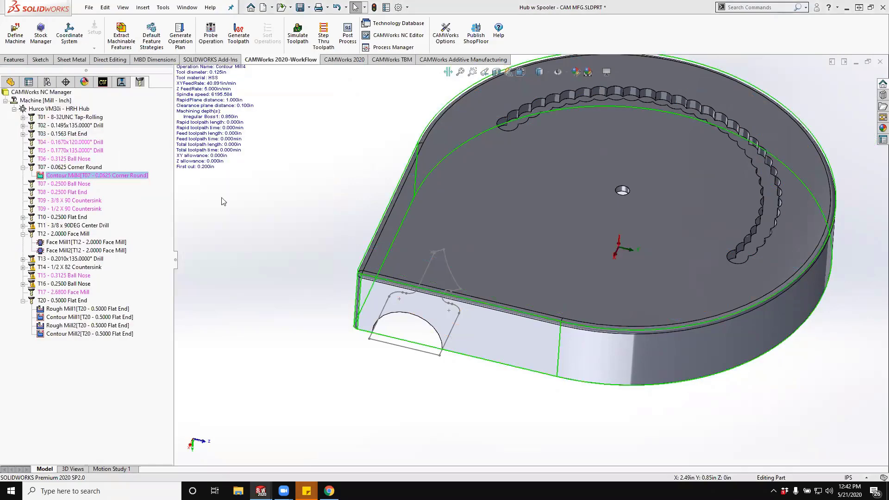
scroll(316, 223, up, 3)
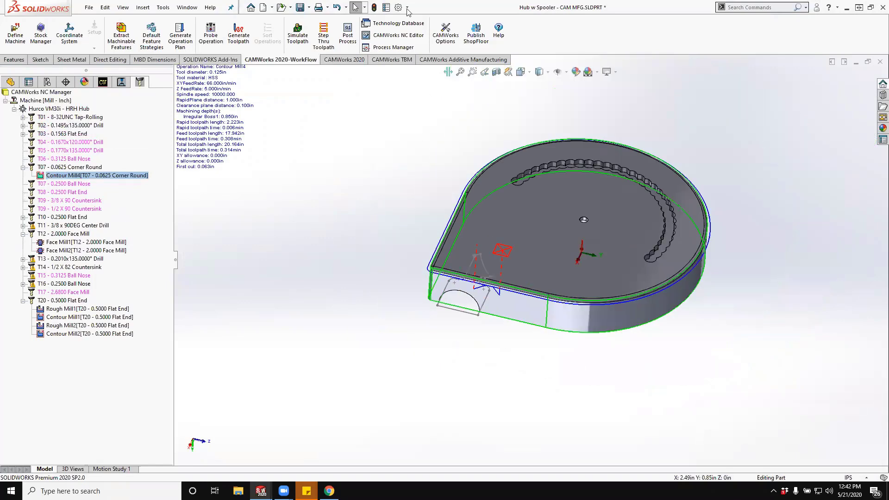
- Start a toolpath simulation that runs to the next setup, set its stock/tool deviation to 0.0054 in, and restart it
click(297, 33)
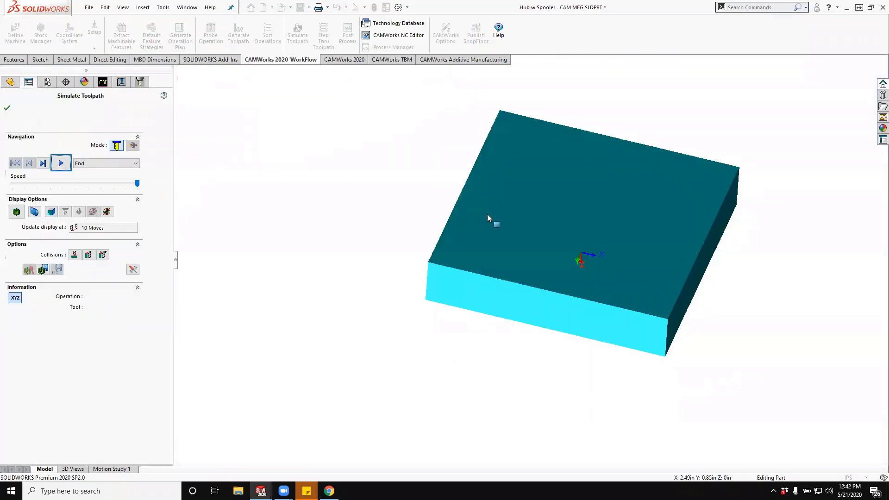
middle_drag(494, 383, 468, 324)
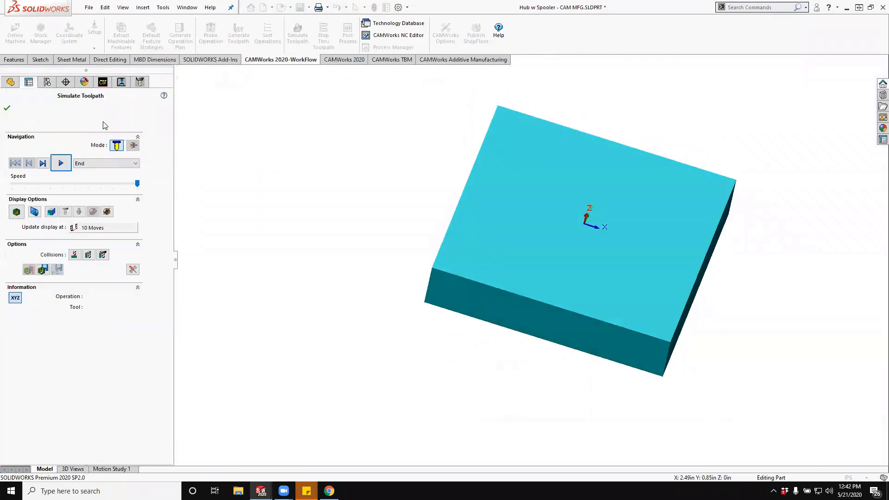
click(83, 163)
click(87, 207)
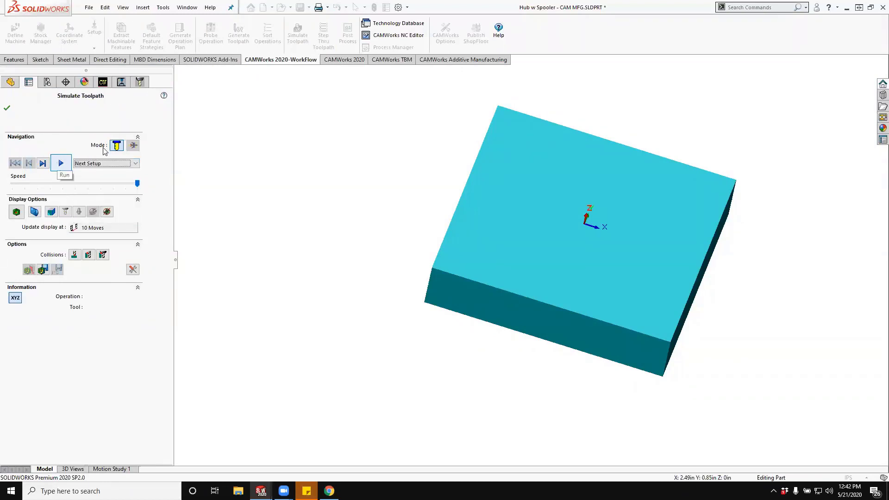
click(133, 270)
drag(444, 106, 442, 109)
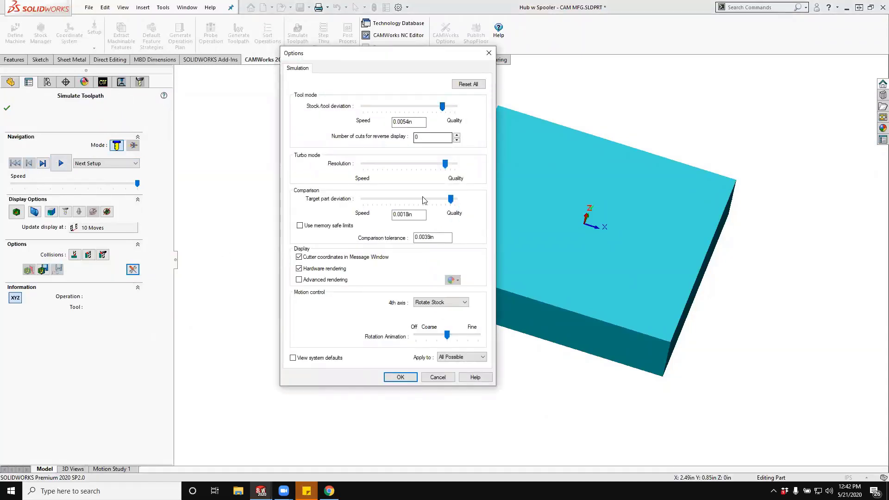
click(399, 377)
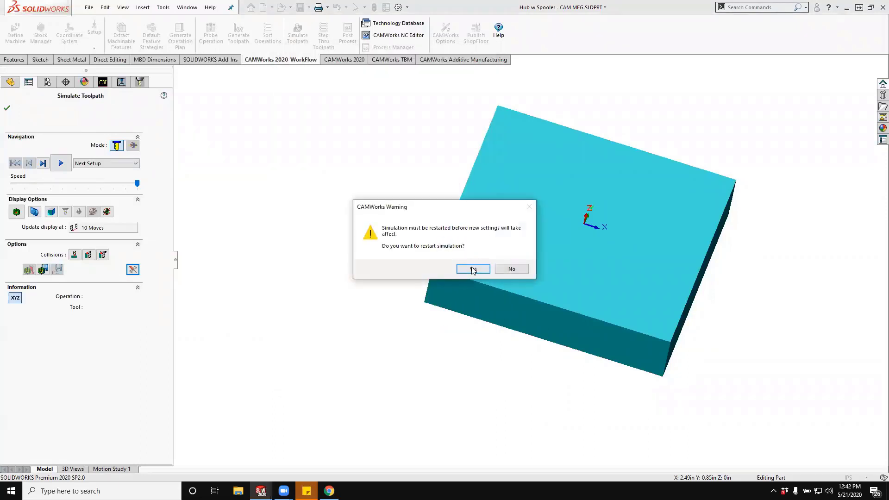
click(472, 269)
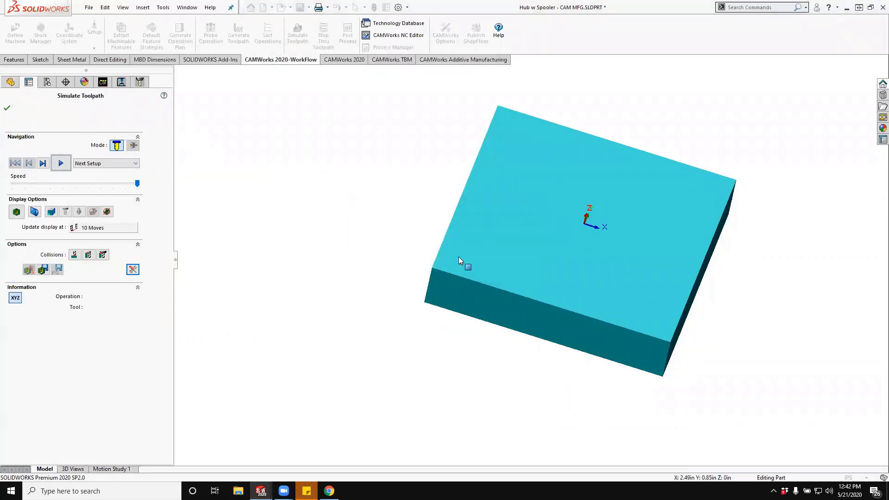
- Set the simulation display to update every 25 moves and simulate the whole first setup, then view the machined pocket side
click(112, 229)
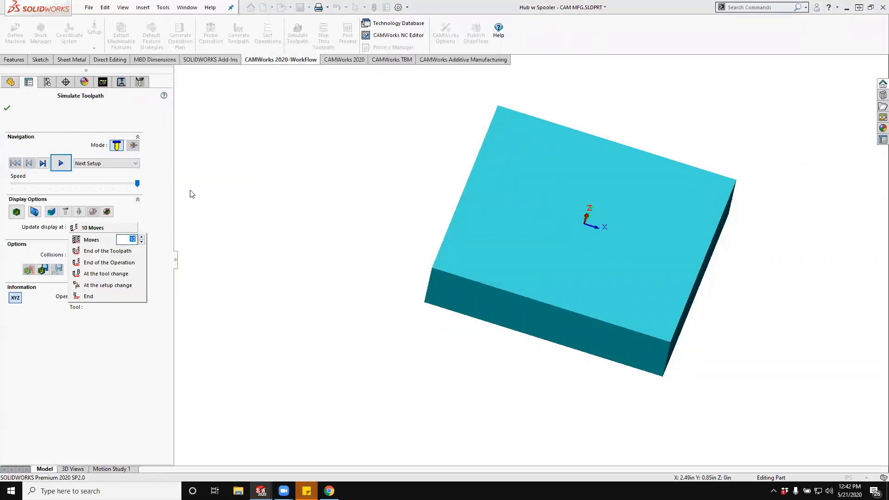
key(Return)
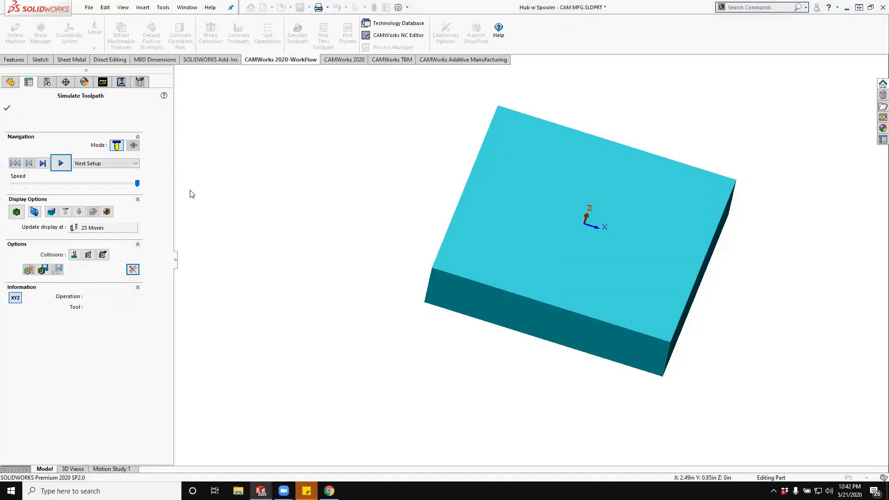
click(62, 164)
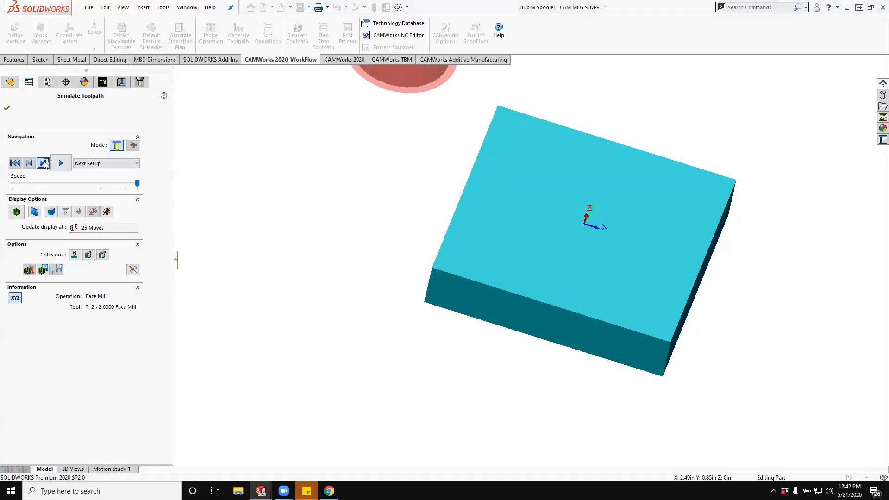
click(61, 165)
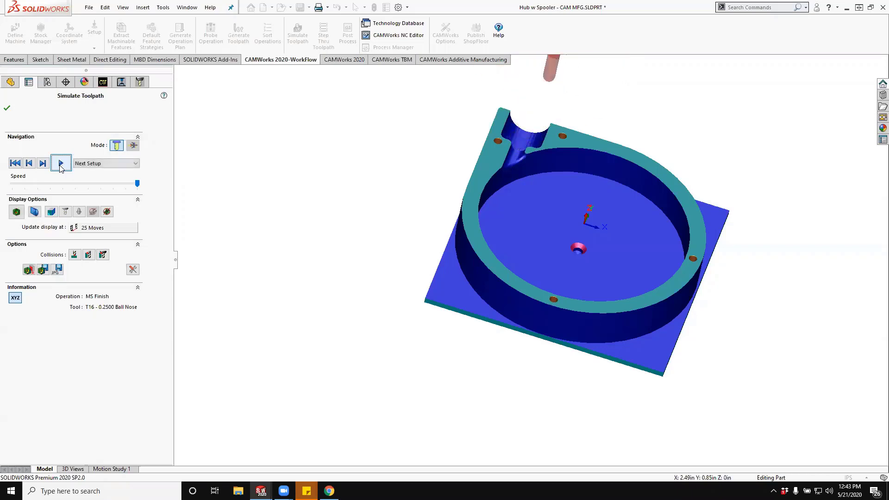
click(61, 164)
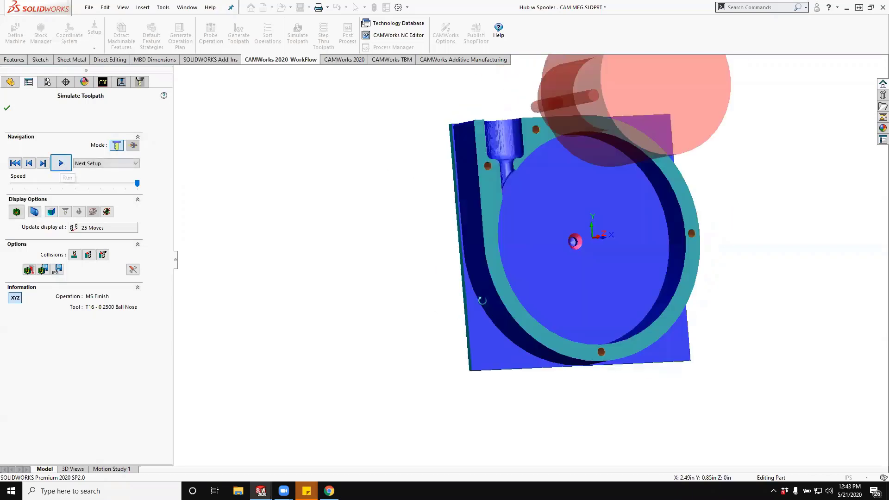
middle_drag(482, 300, 456, 240)
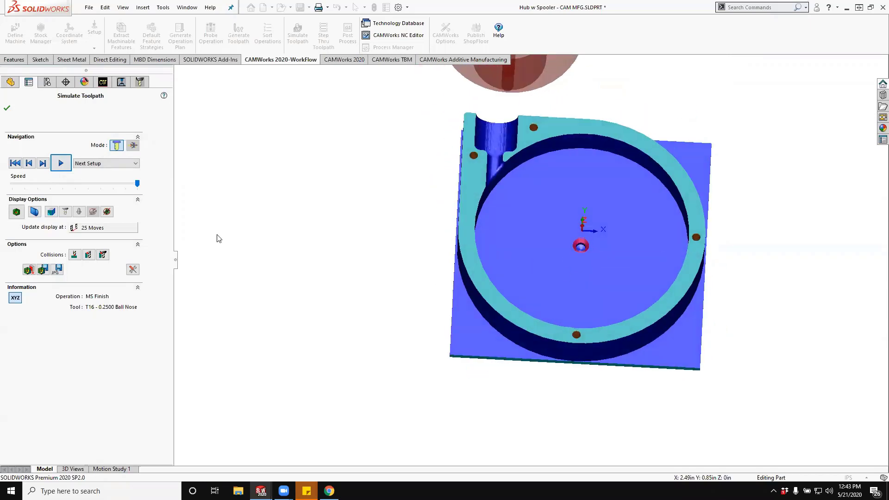
- Set the simulation to run to the next operation and update the display every 1 move
click(16, 212)
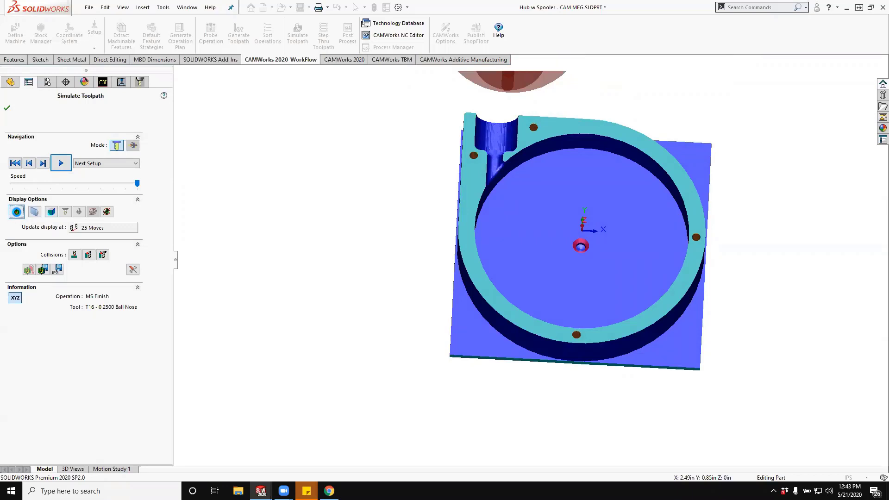
click(16, 212)
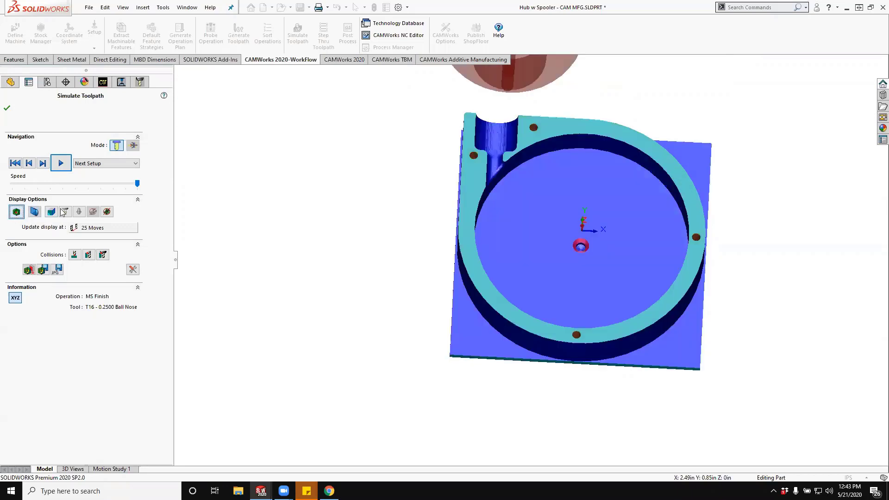
click(113, 163)
click(119, 192)
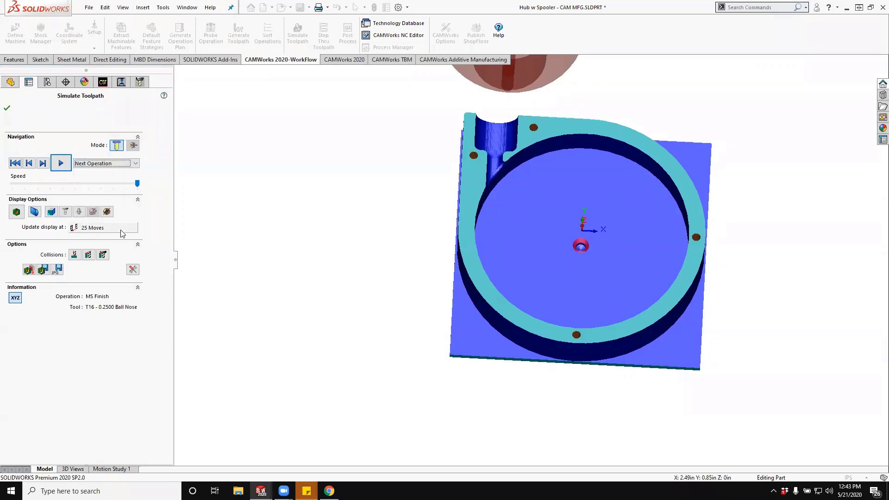
click(121, 229)
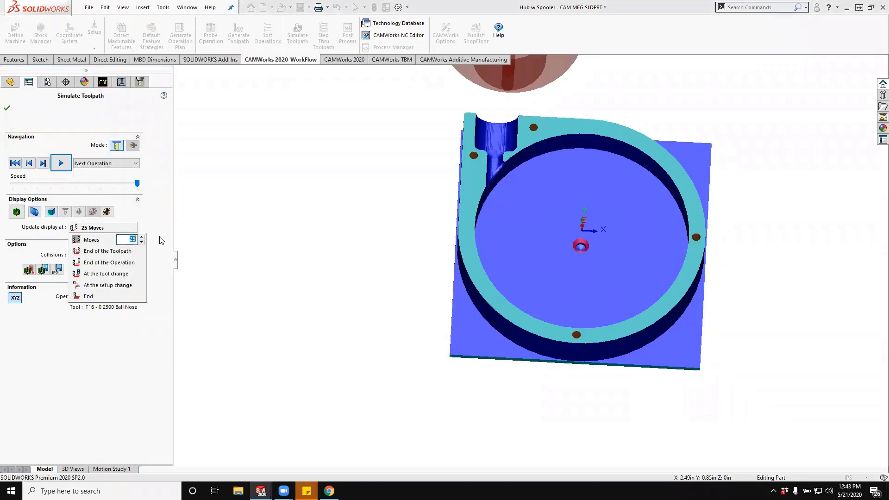
text(1)
key(Return)
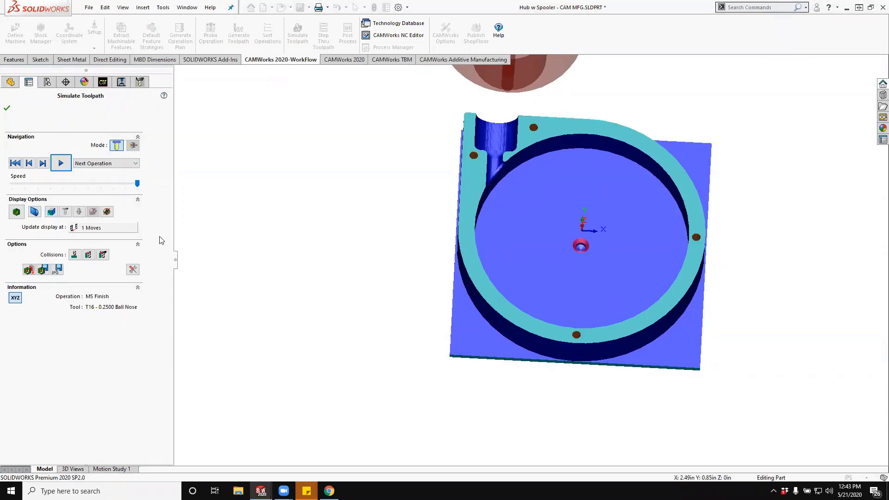
- Advance the simulation into the second setup and simulate Face Mill2 with the excess stock side facing the tool
click(42, 163)
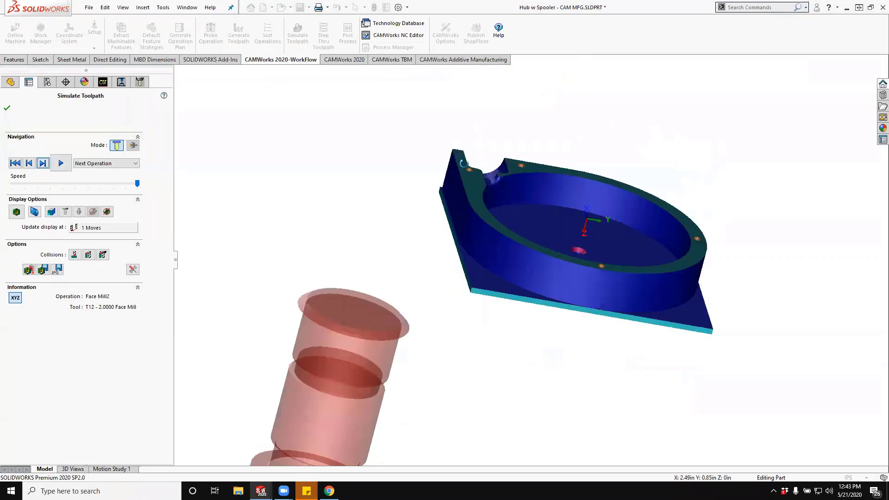
middle_drag(464, 164, 468, 131)
middle_drag(522, 234, 564, 175)
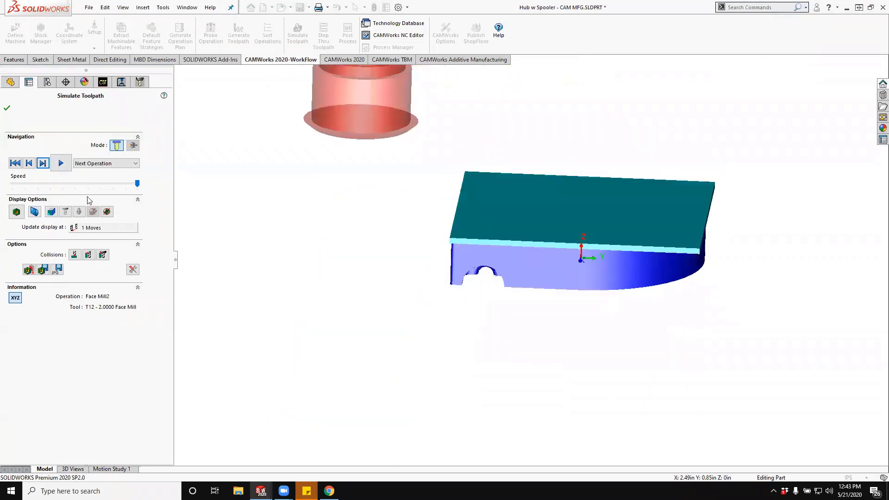
click(61, 163)
middle_drag(430, 267, 443, 307)
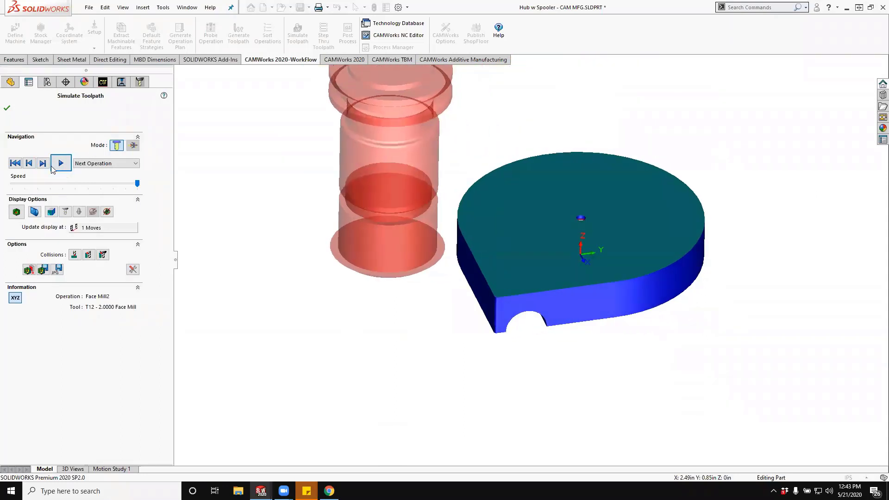
- Slow the simulation playback slightly and simulate Contour Mill3 and Contour Mill4
click(132, 186)
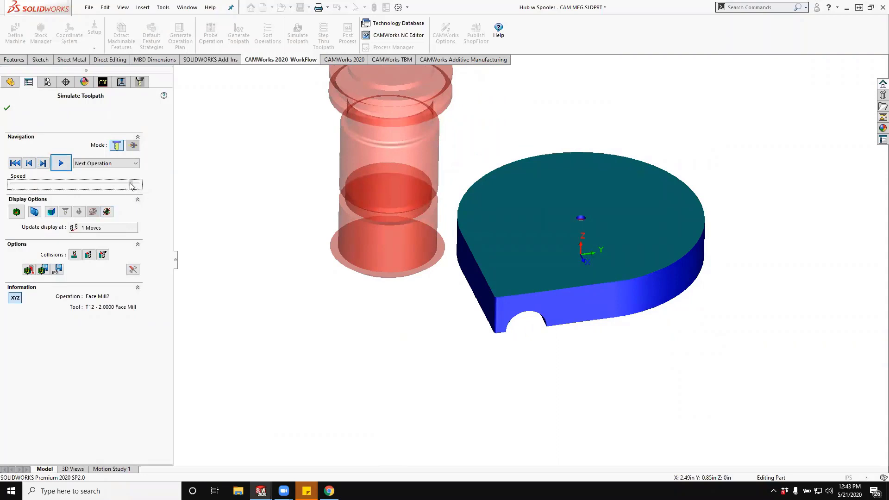
click(62, 162)
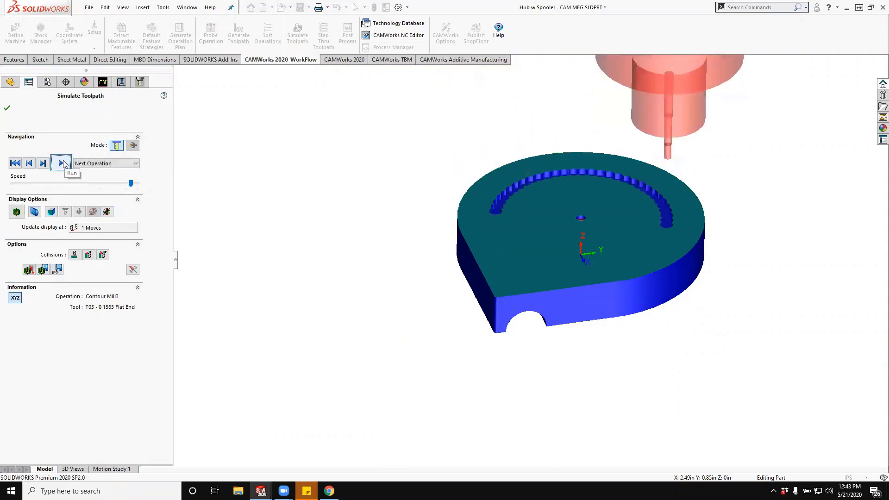
click(64, 163)
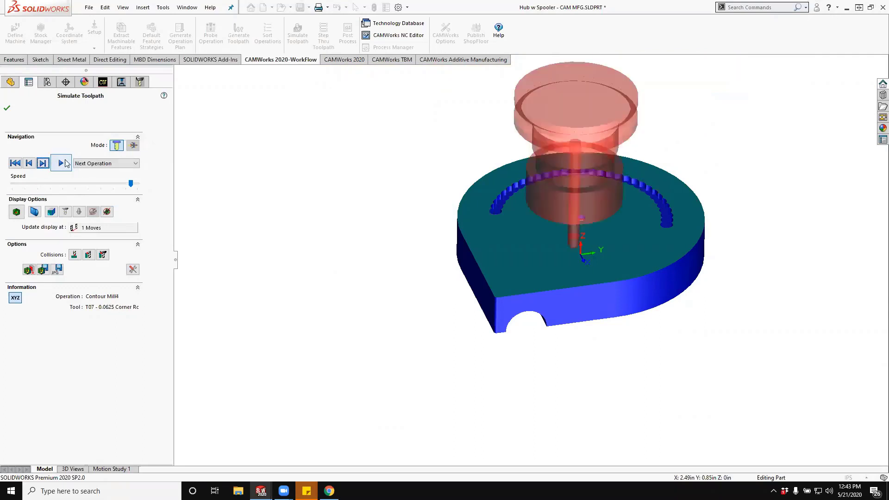
drag(131, 183, 127, 183)
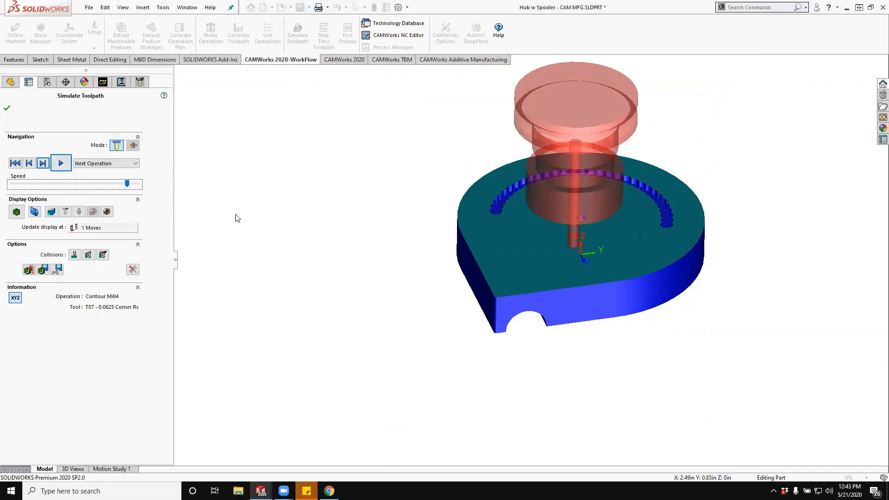
click(61, 163)
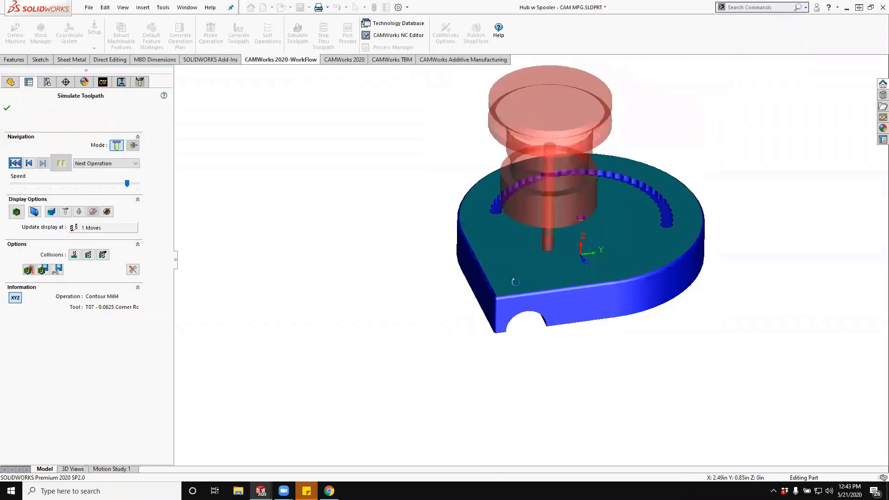
- Inspect the simulated part from both sides, checking the rounded outer edge, scalloped slot, pocket and side notch
middle_drag(512, 282, 539, 300)
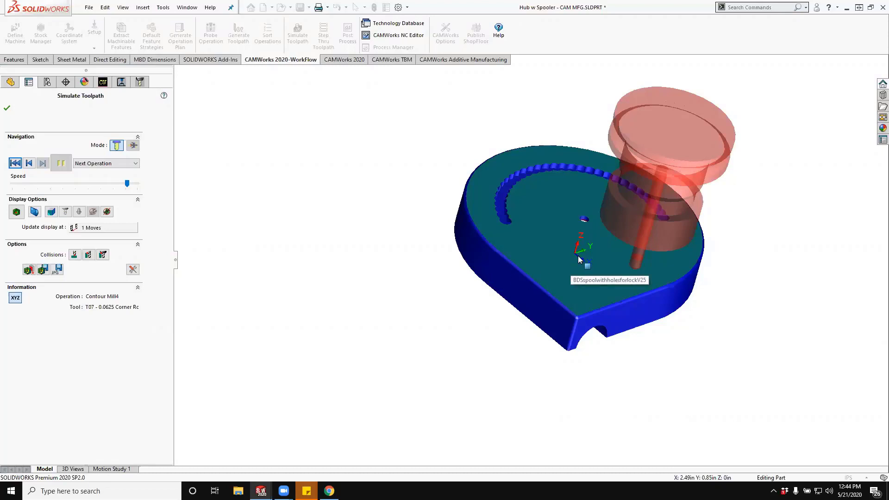
middle_drag(578, 256, 611, 326)
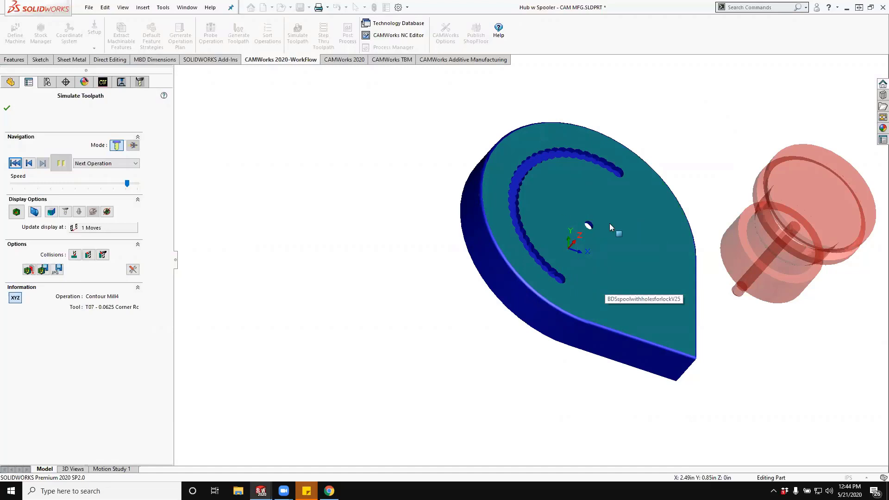
middle_drag(610, 223, 579, 142)
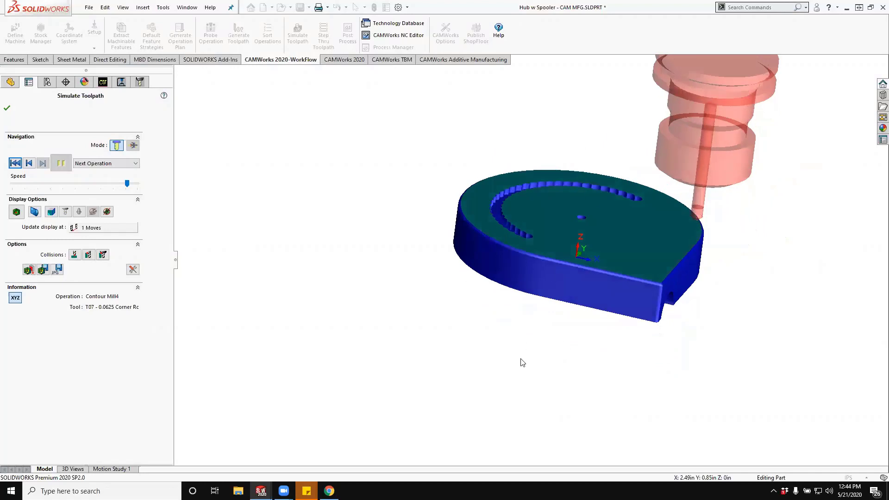
middle_drag(522, 361, 561, 175)
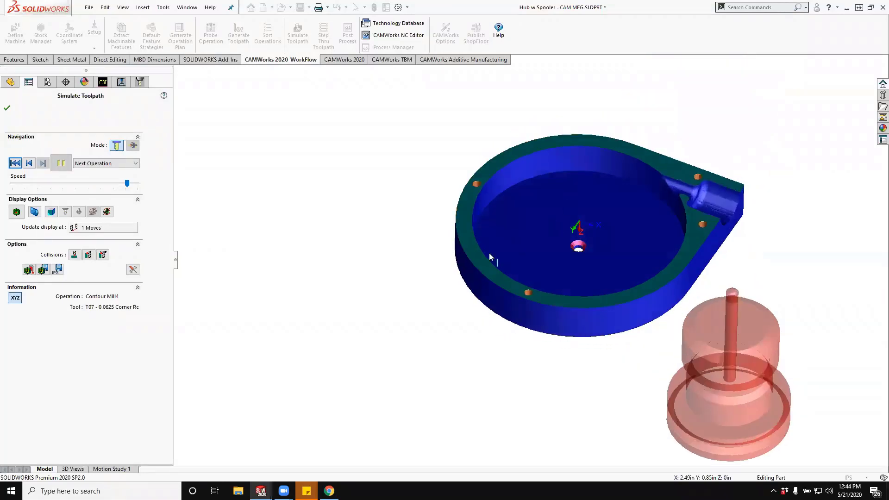
middle_drag(574, 224, 486, 175)
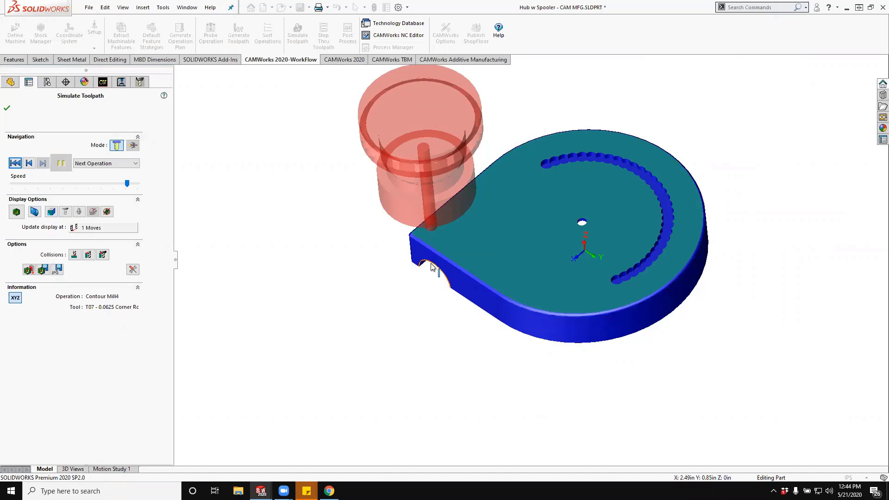
- Step back and forth through the Contour Mill4 moves and examine the corner round tool's position along the edge above the side notch
click(28, 163)
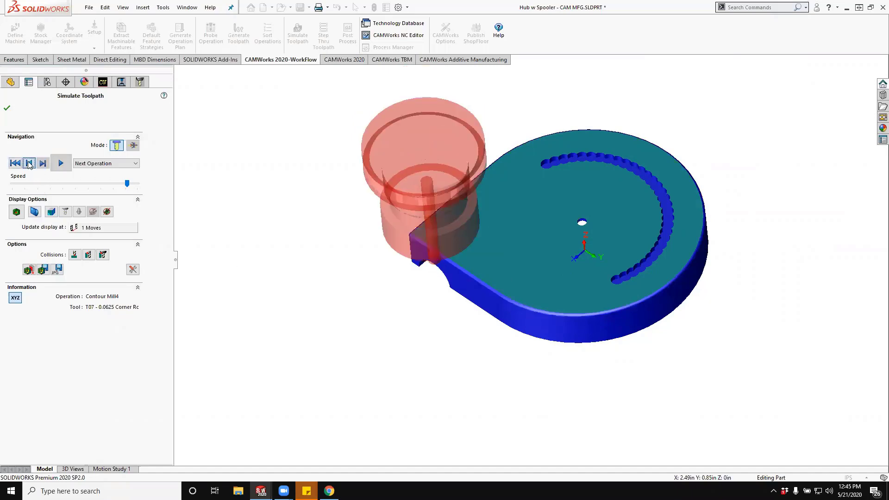
click(29, 165)
click(29, 164)
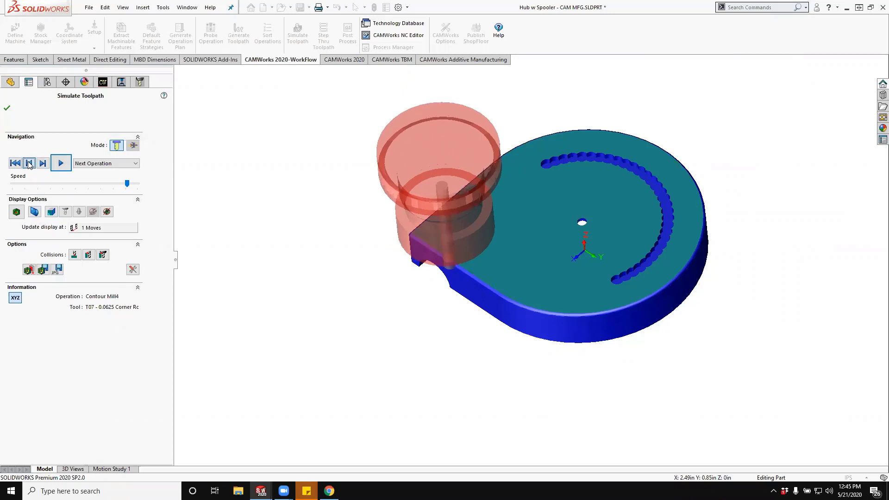
click(29, 165)
middle_drag(428, 272, 394, 194)
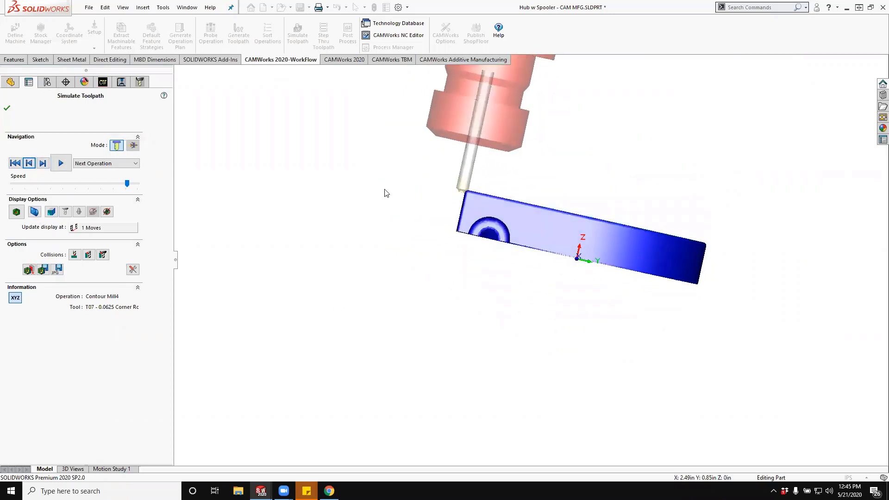
click(29, 164)
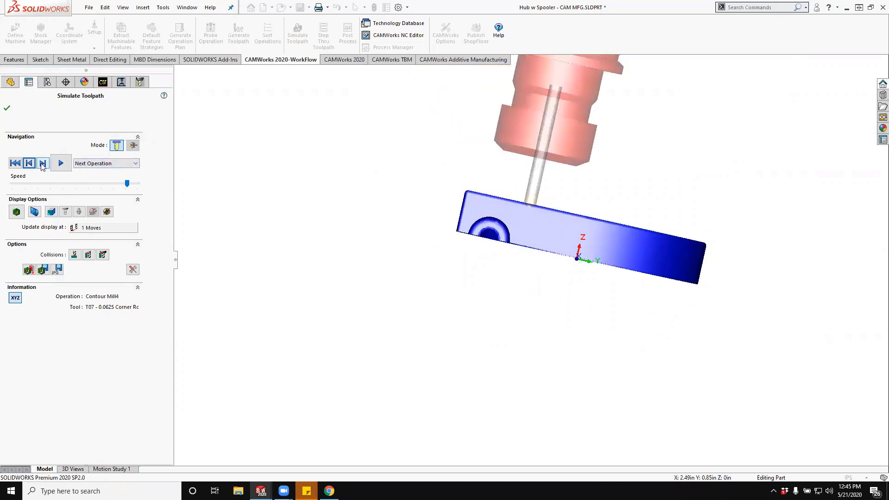
click(42, 164)
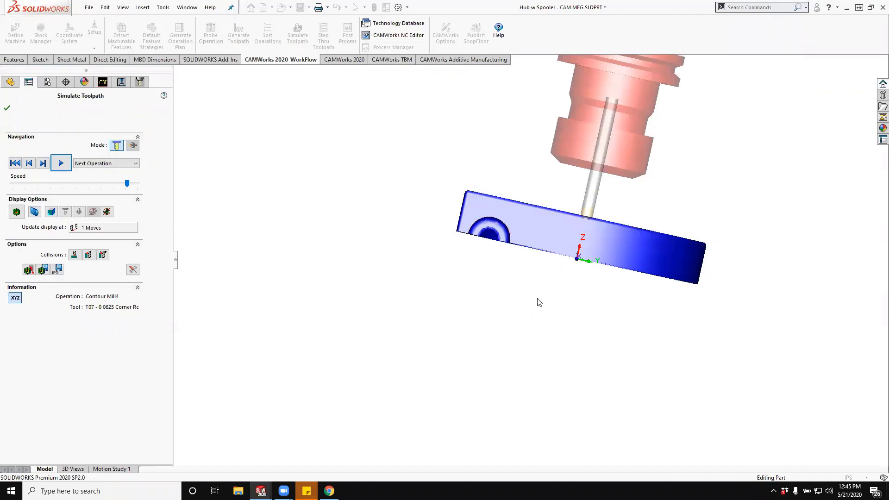
middle_drag(537, 301, 523, 337)
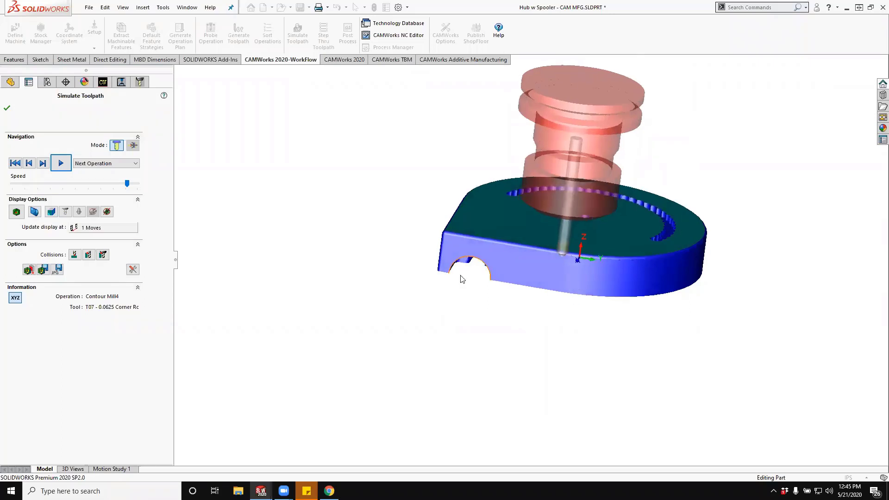
- Replay Contour Mill4 from an earlier move, inspect the simulated part's pocket and notch side, and close the simulation
click(29, 163)
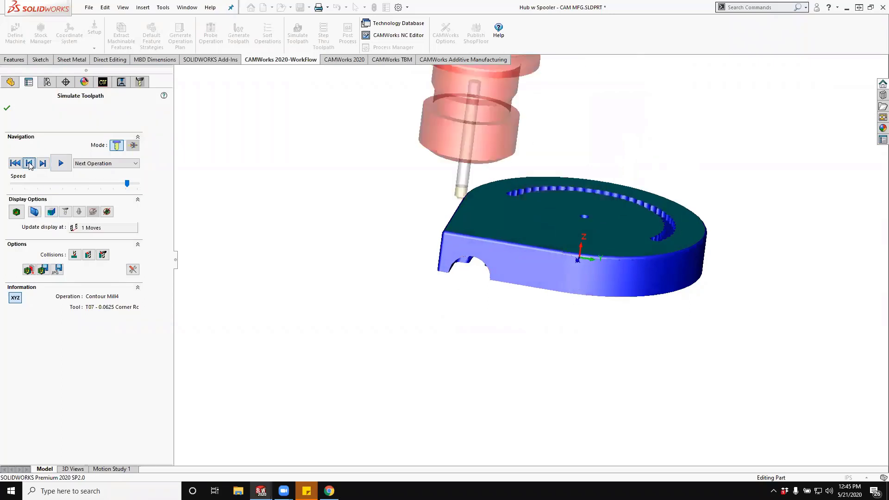
click(29, 163)
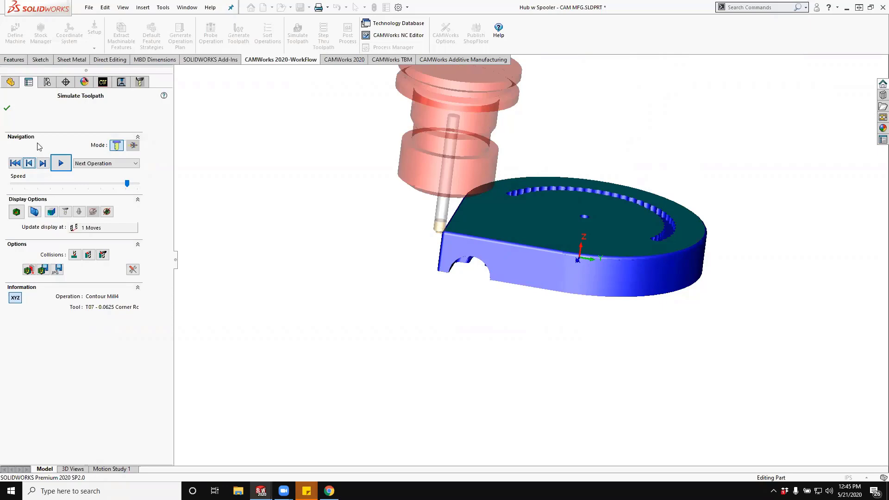
middle_drag(367, 349, 649, 341)
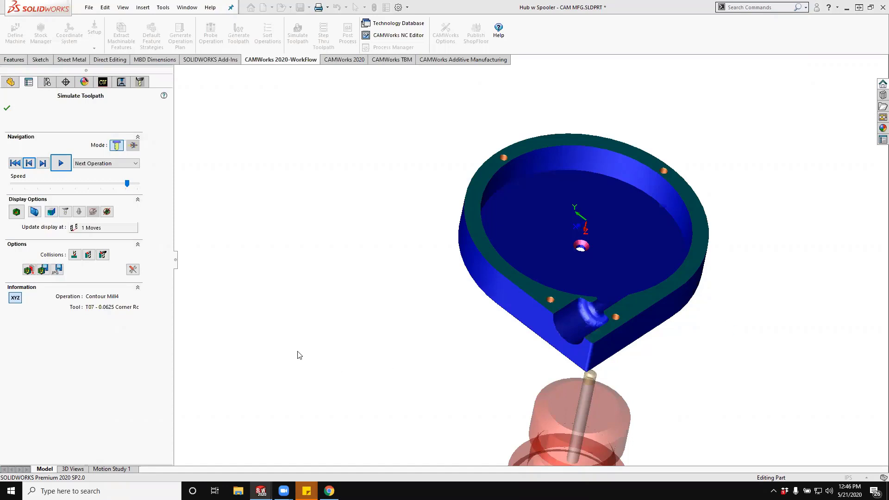
click(7, 108)
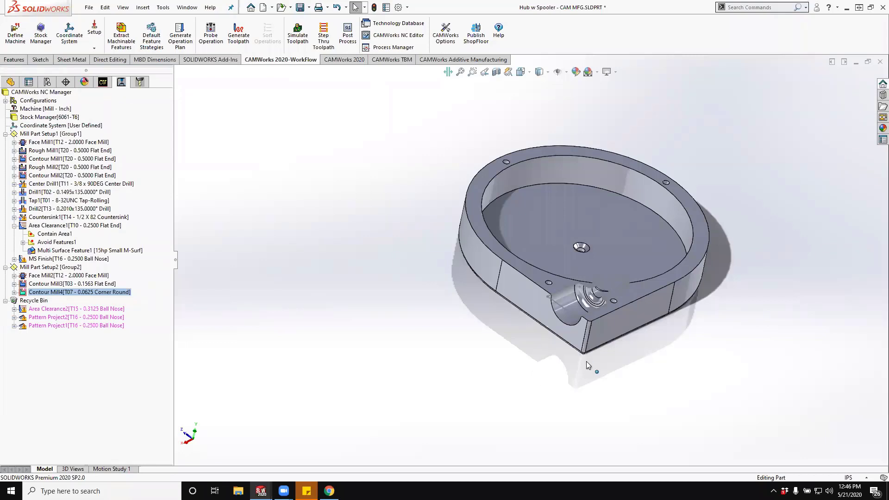
- Override the machining depth of the Tap1 operation, setting it to 0.4 in
middle_drag(570, 229, 562, 245)
mouse_move(55, 145)
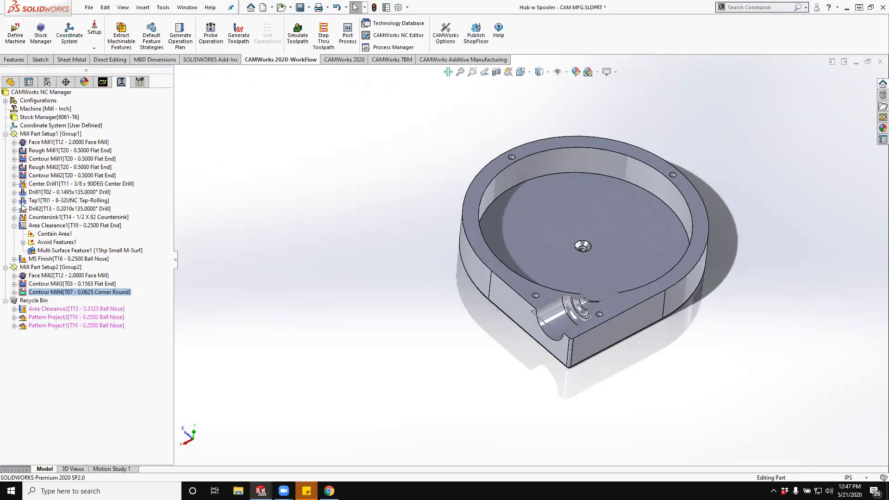
click(59, 201)
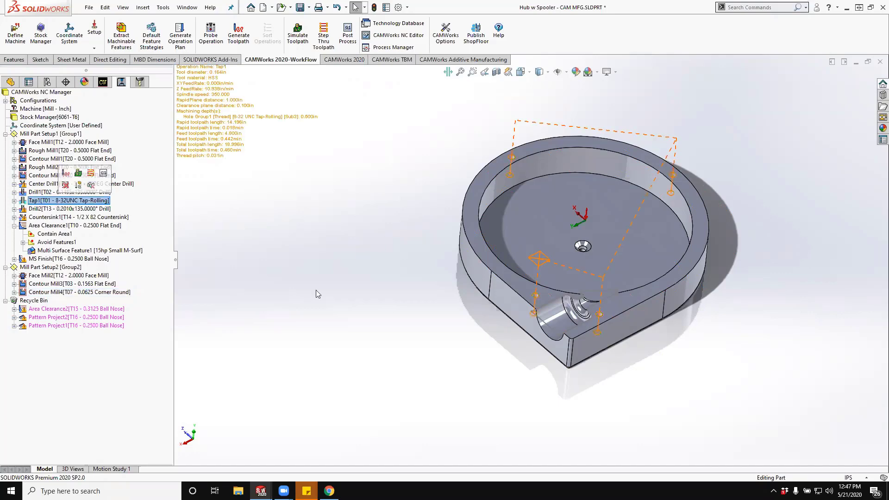
mouse_move(317, 294)
middle_down()
mouse_move(334, 245)
mouse_move(314, 280)
middle_up()
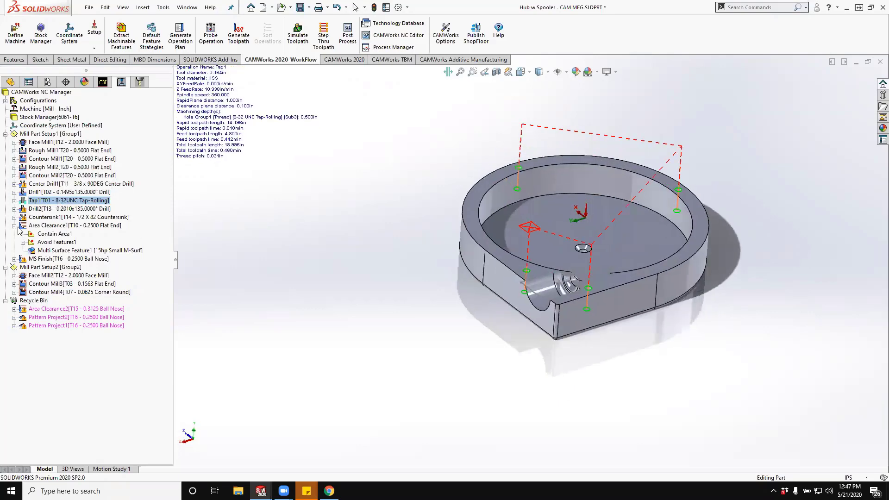
right_click(29, 202)
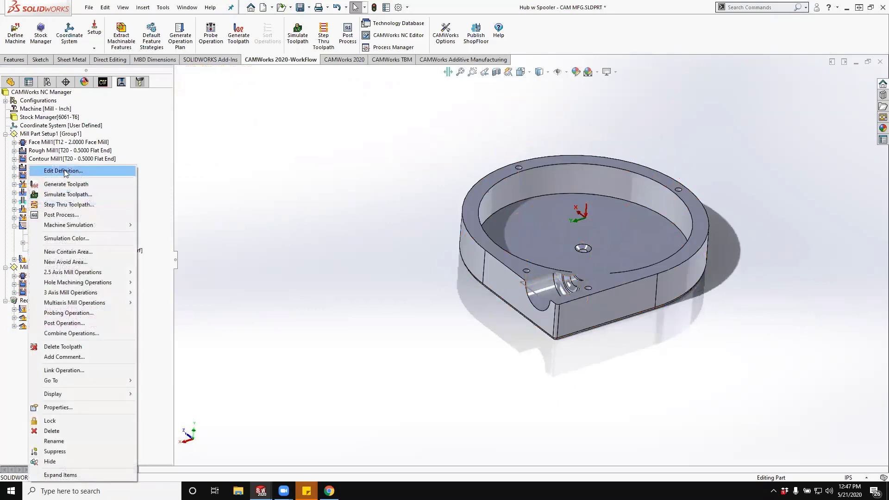
click(61, 171)
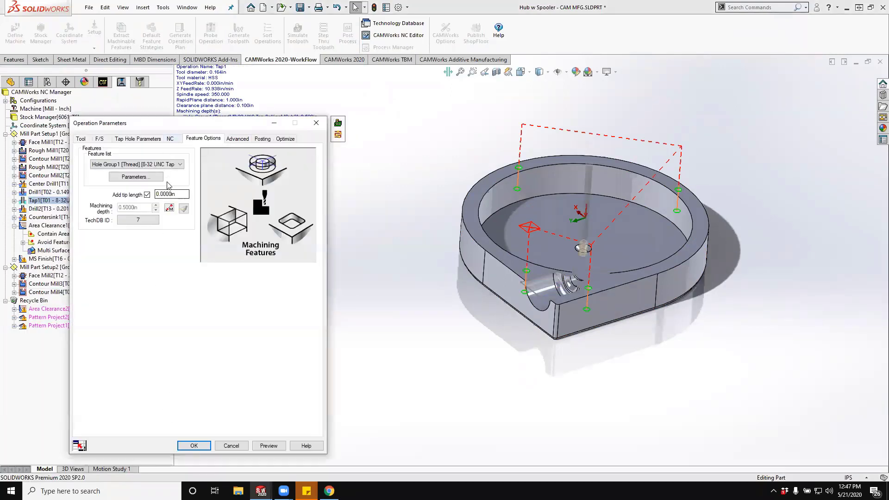
click(170, 209)
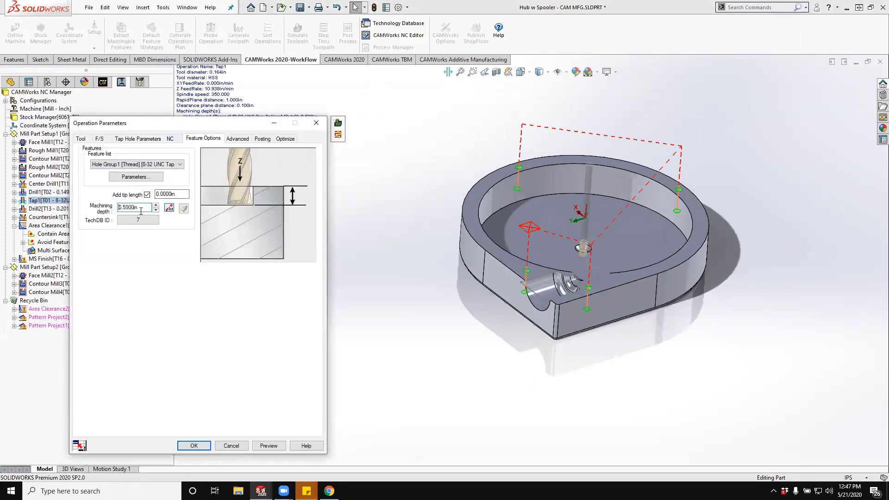
double_click(126, 207)
key(BackSpace)
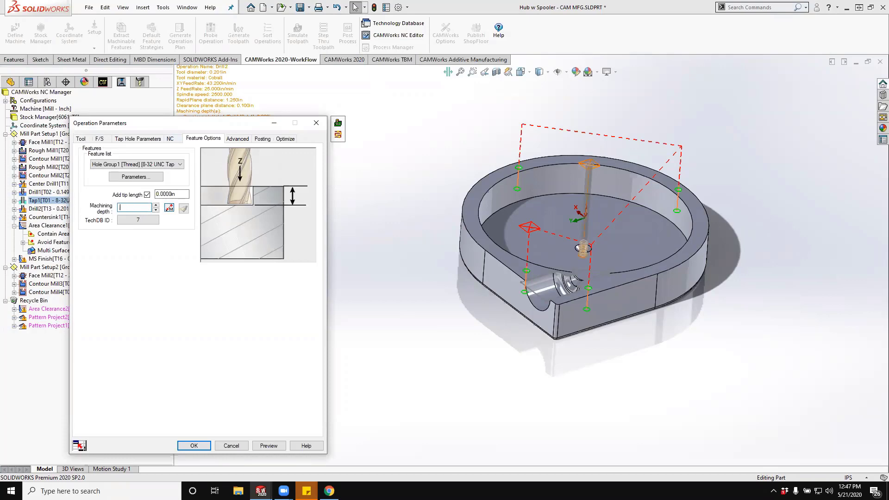
click(205, 445)
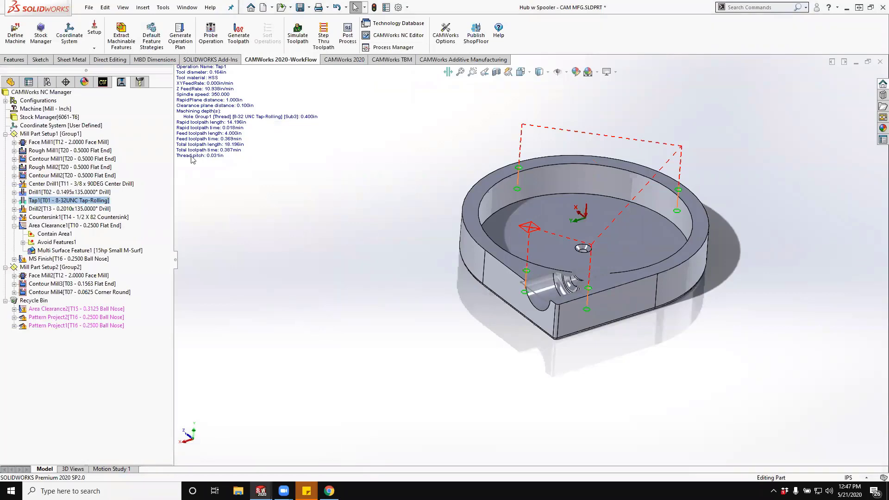
- Post process Mill Part Setup1, overwriting the existing test.FNC in the Hurco - 3 Axis folder as the output file
click(64, 135)
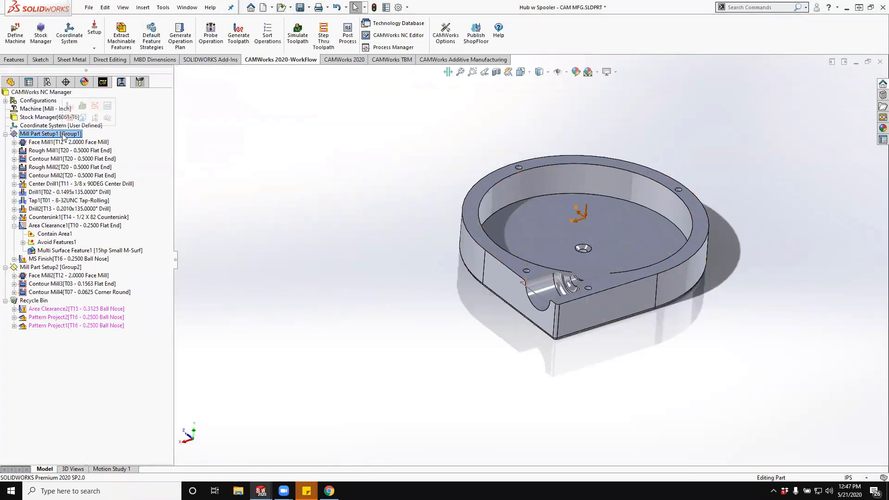
right_click(64, 136)
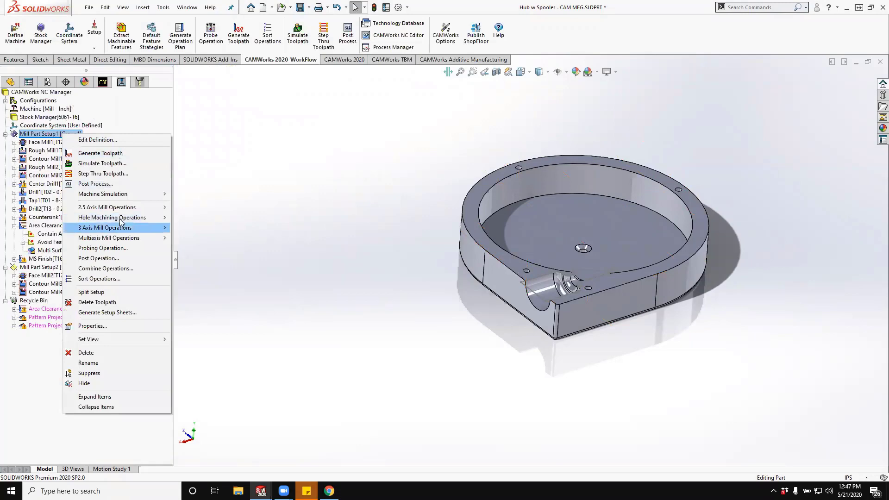
click(123, 185)
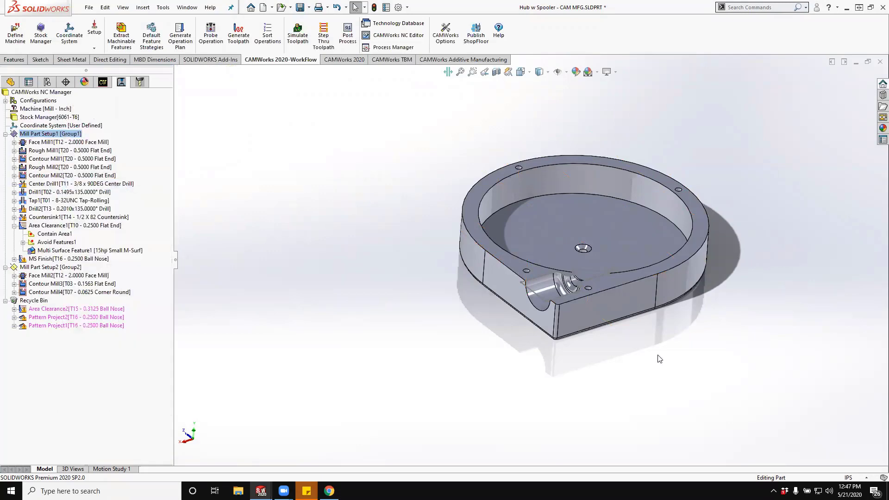
scroll(389, 259, down, 2)
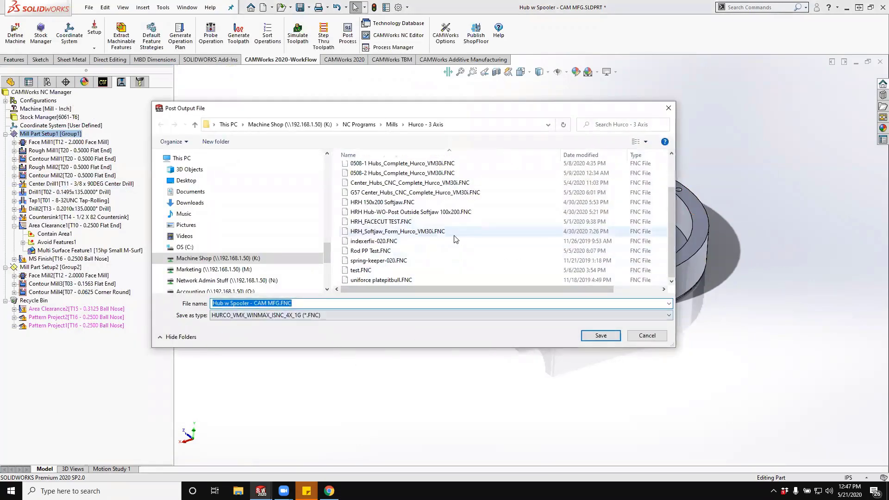
click(386, 270)
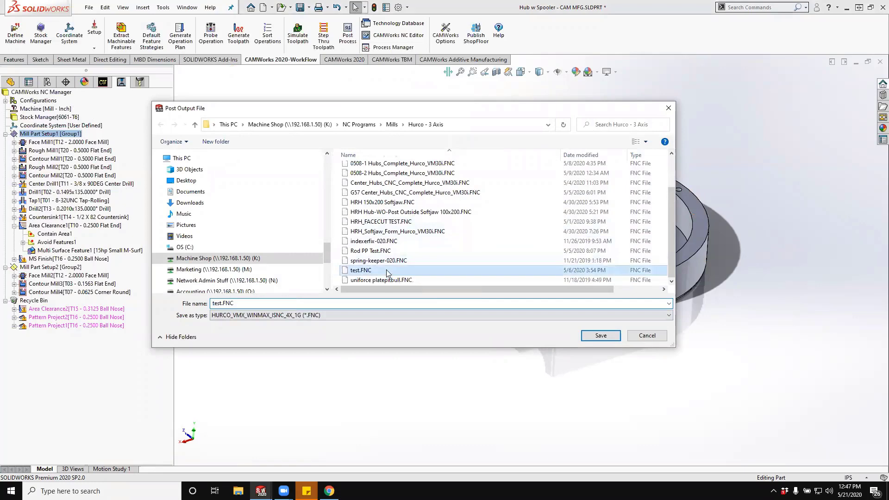
click(600, 335)
click(472, 246)
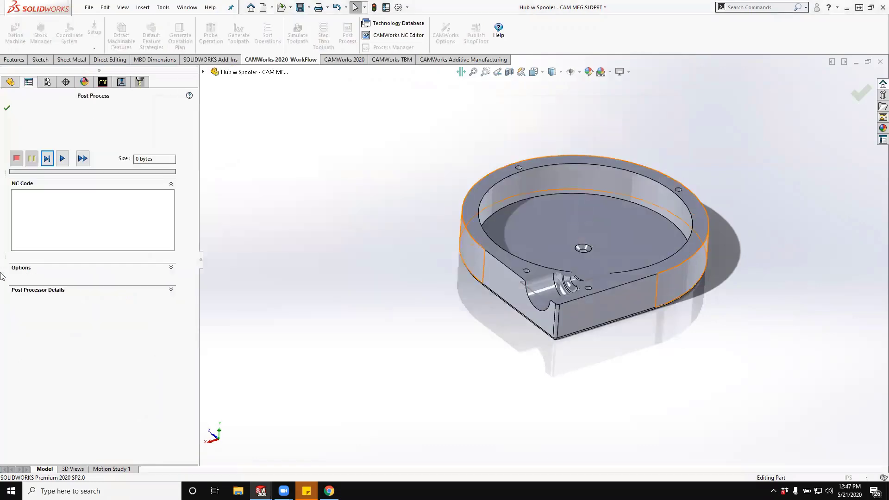
- Generate the complete NC code for the first setup and finish posting with the G-code file opening in CAMWorks NC Editor
click(64, 158)
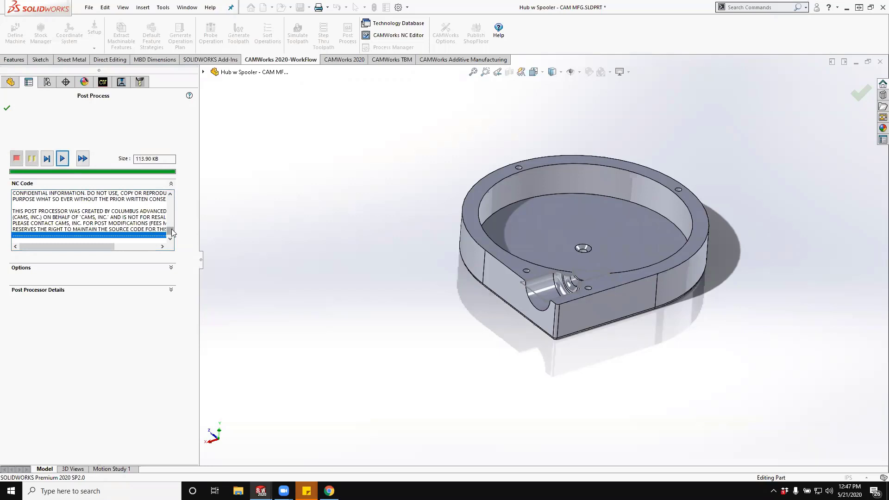
drag(172, 230, 170, 227)
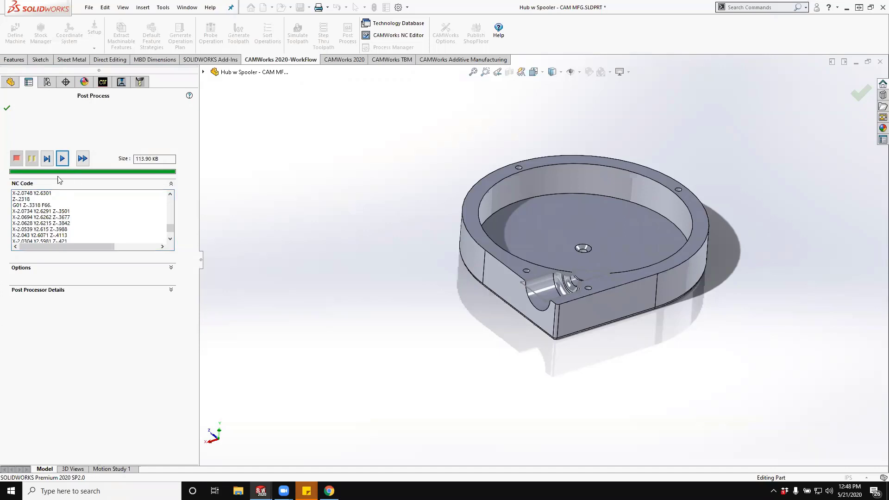
click(170, 269)
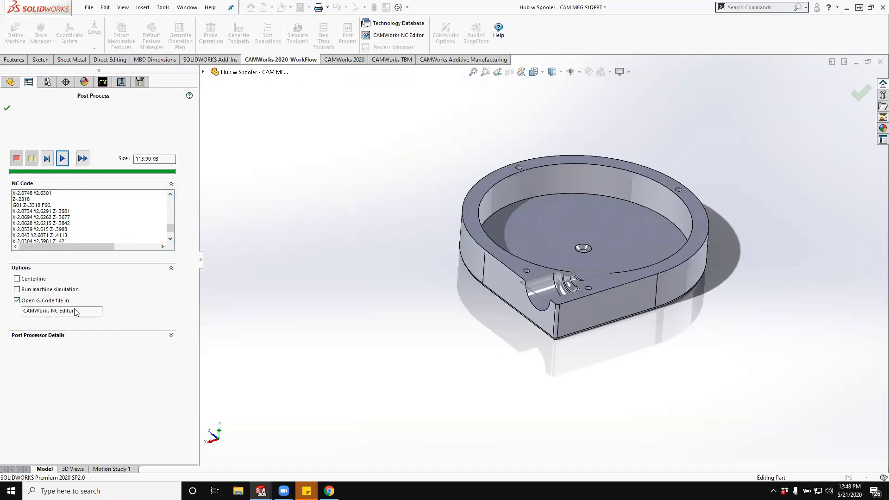
click(6, 108)
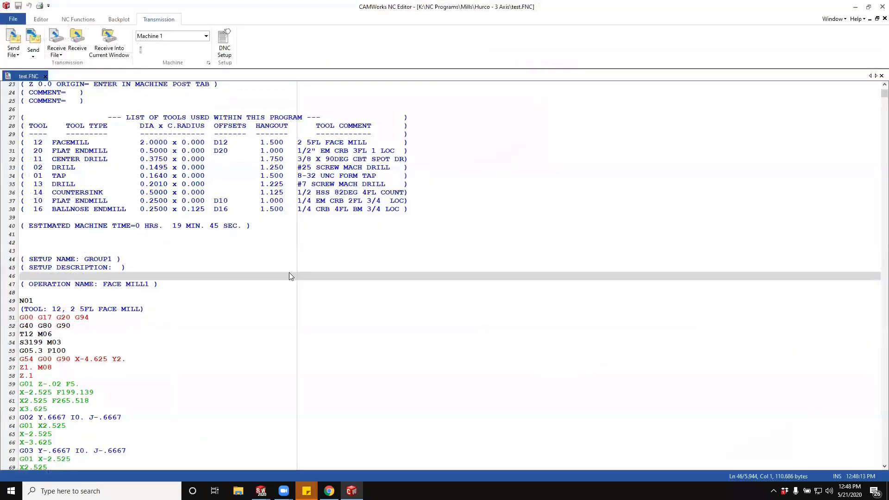
- Review the posted program's header, tool list, estimated machine time and first operations' G-code
scroll(322, 193, down, 14)
scroll(322, 193, down, 20)
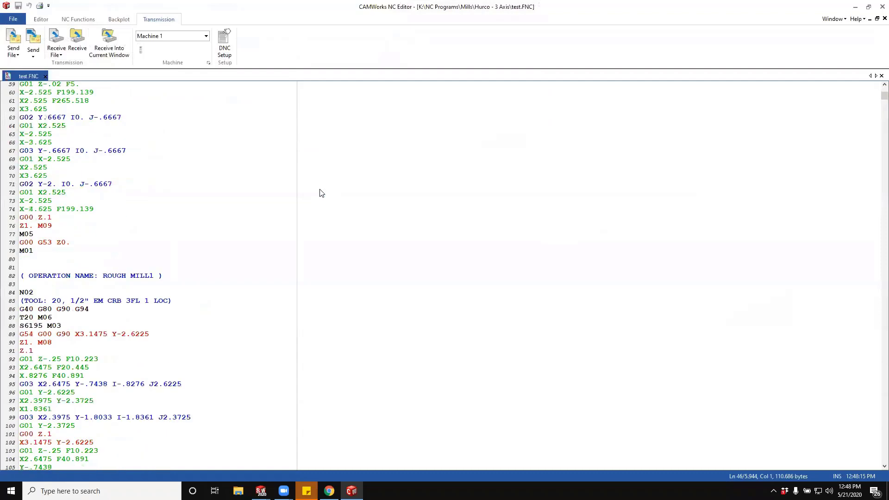
scroll(321, 193, up, 19)
scroll(322, 192, up, 15)
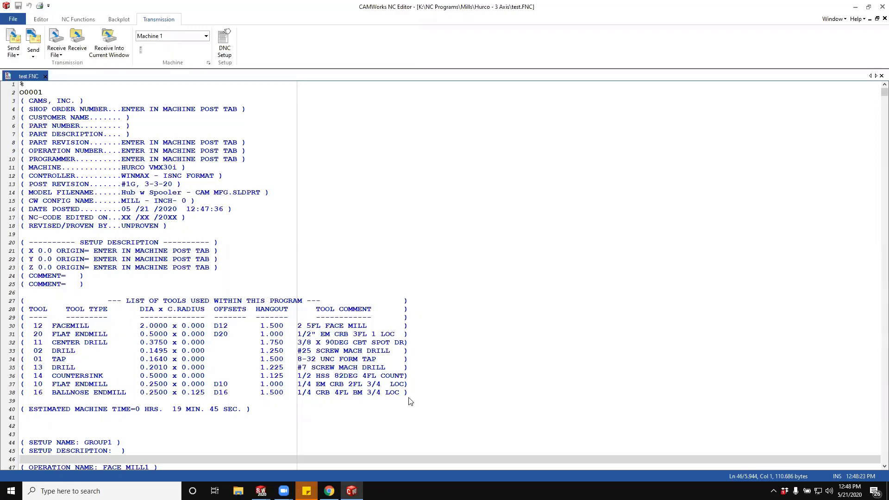
scroll(428, 391, down, 3)
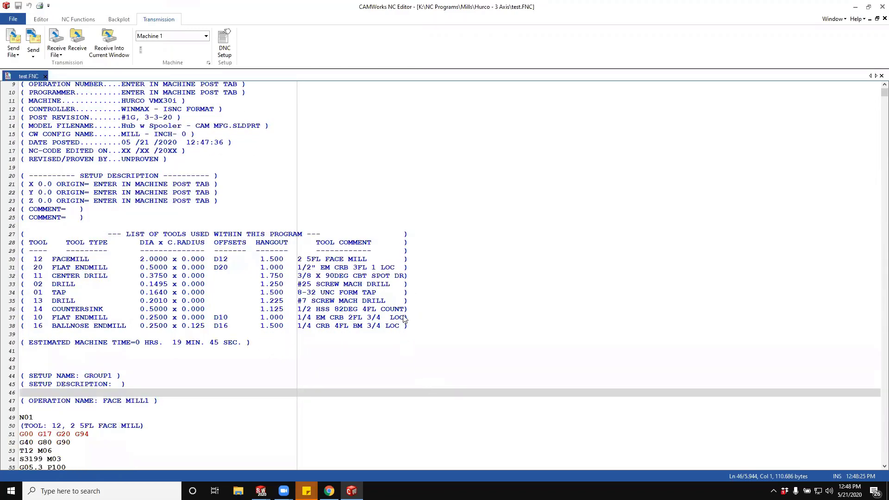
scroll(334, 231, down, 4)
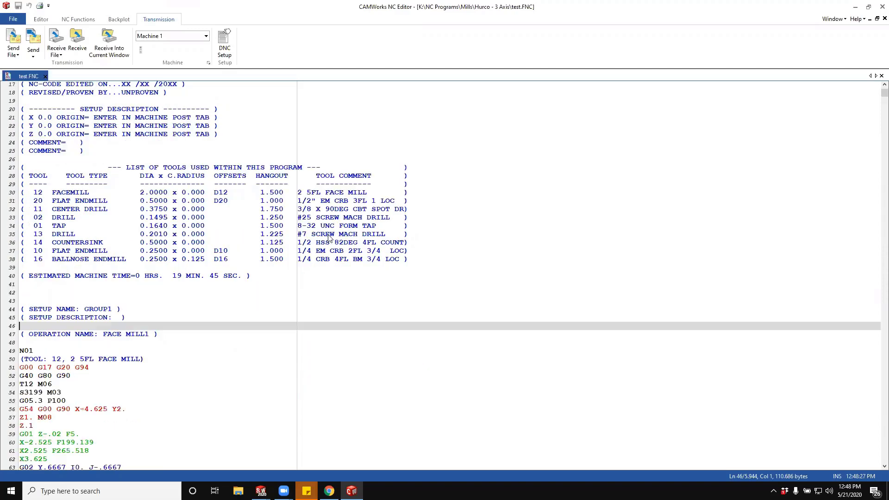
scroll(104, 327, down, 3)
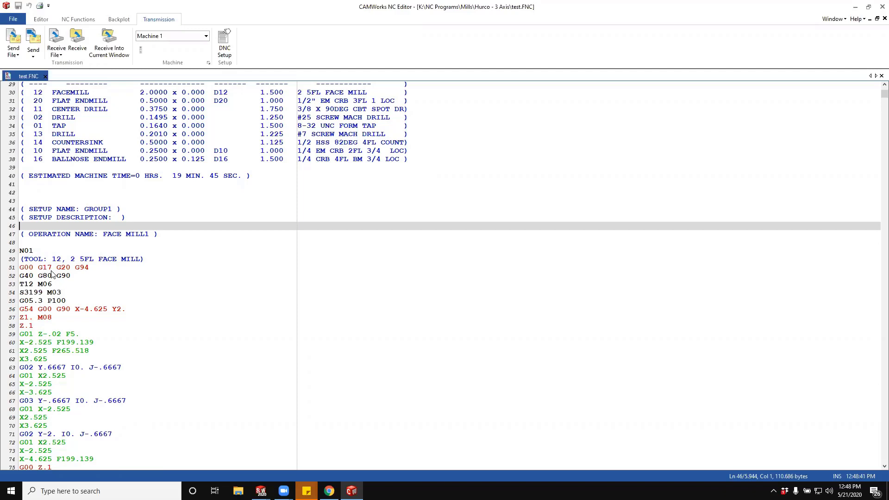
- Backplot the posted program, play the Face Mill1 toolpath at a faster speed, pause it, and view the machine transmission options
click(120, 19)
click(14, 44)
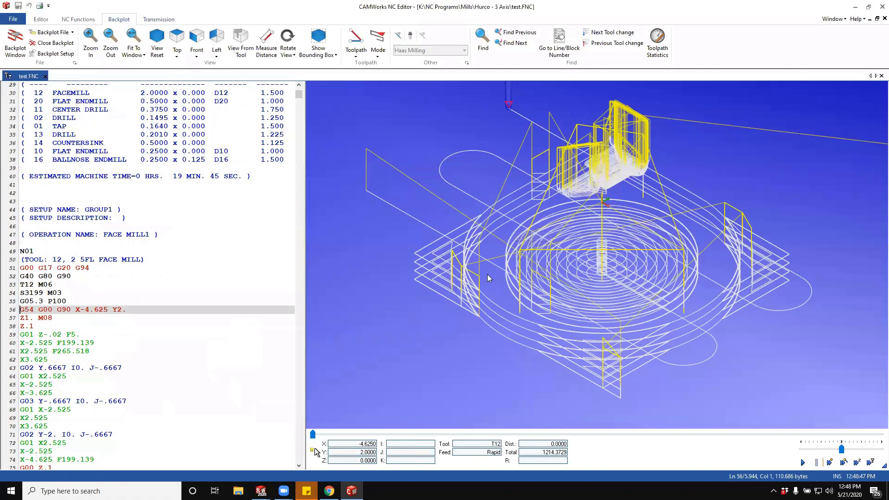
drag(492, 271, 518, 258)
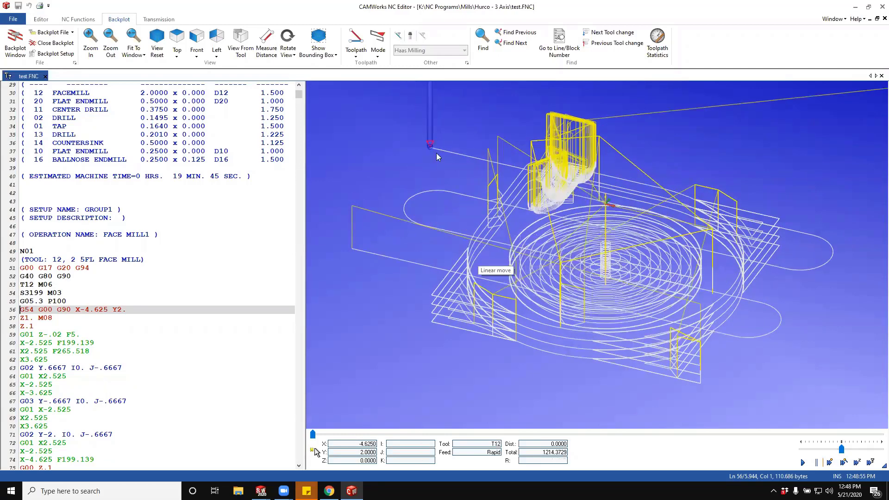
click(802, 462)
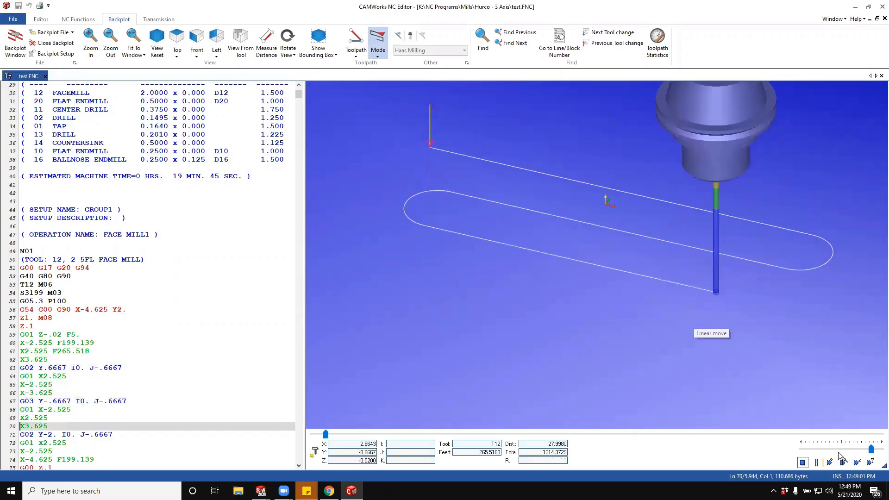
click(816, 463)
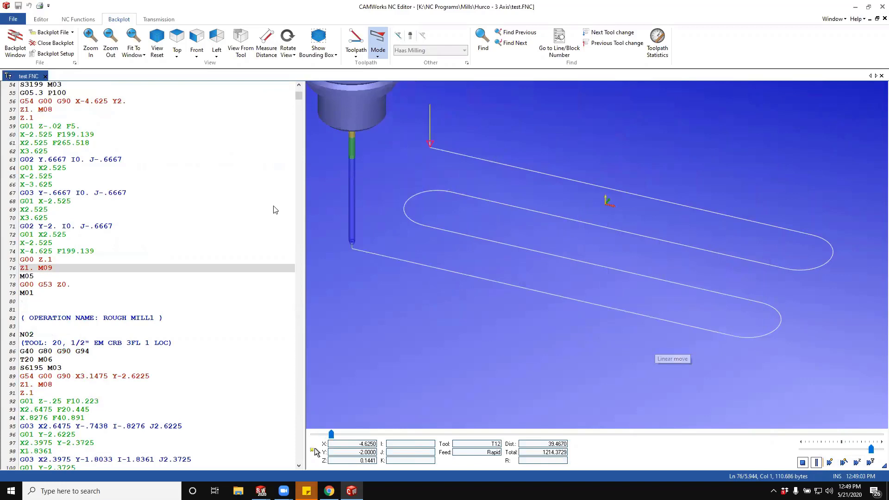
click(157, 21)
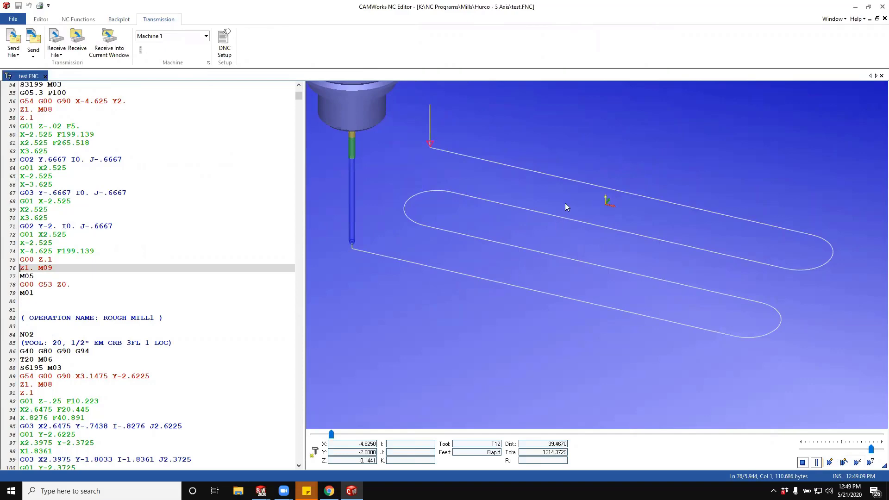
- Switch back to SOLIDWORKS and bring the open HRH_Center_Hubs_CNC_Complete_Hurco_VM30i assembly to the front
key(alt+Tab)
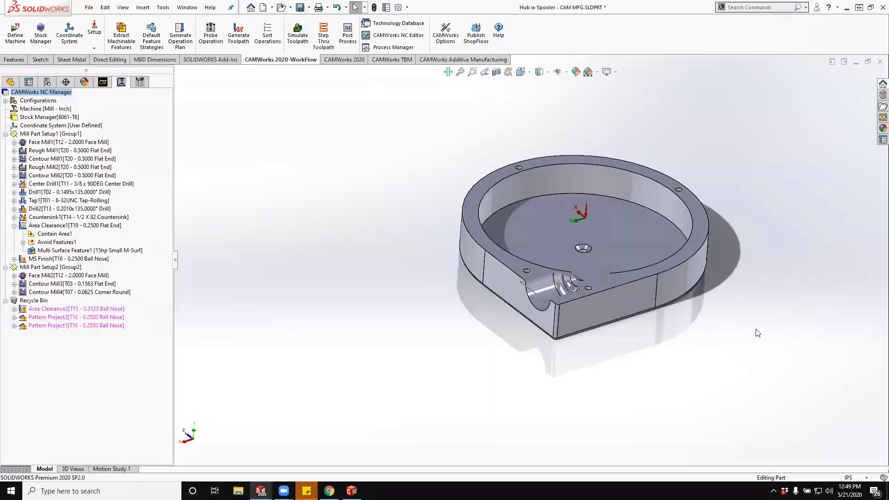
middle_drag(739, 341, 741, 351)
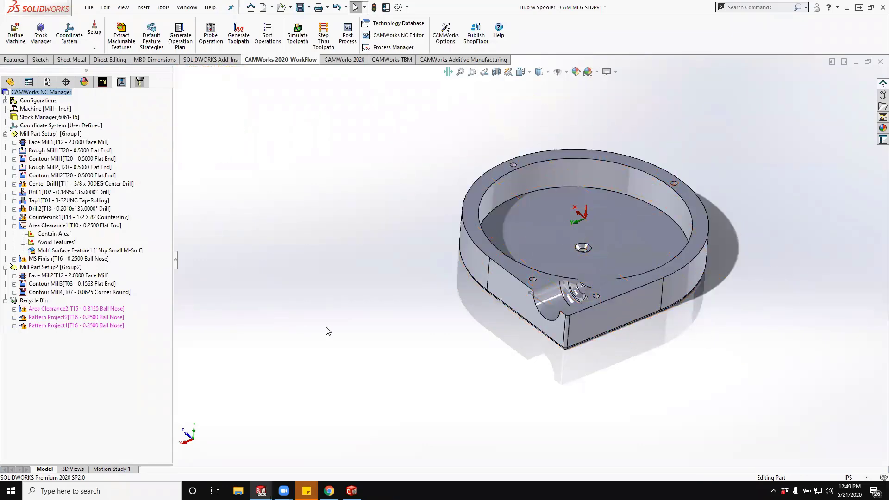
click(187, 8)
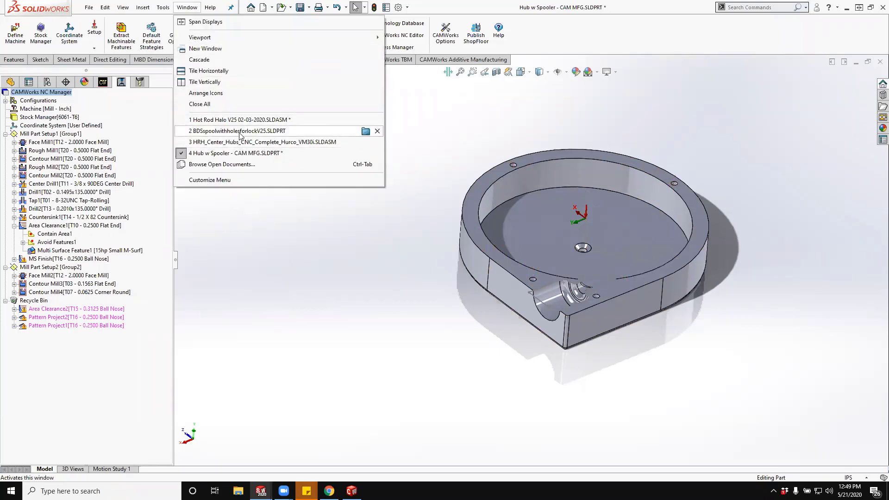
mouse_move(240, 135)
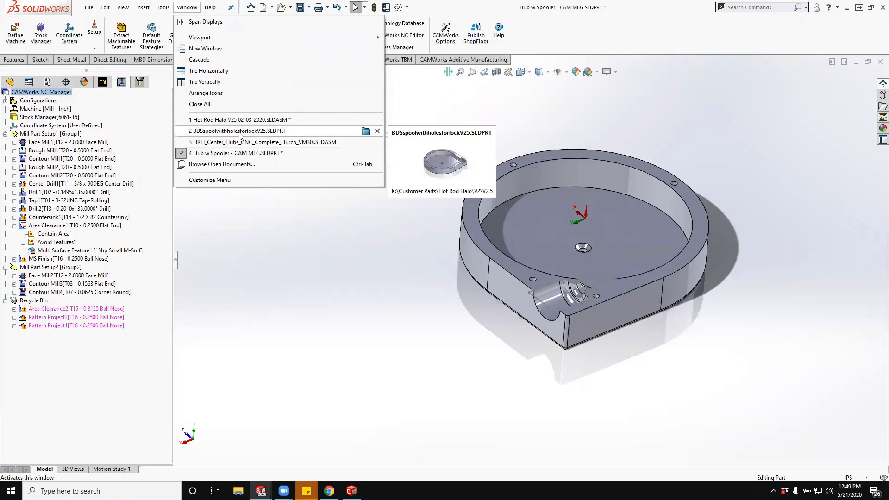
click(241, 142)
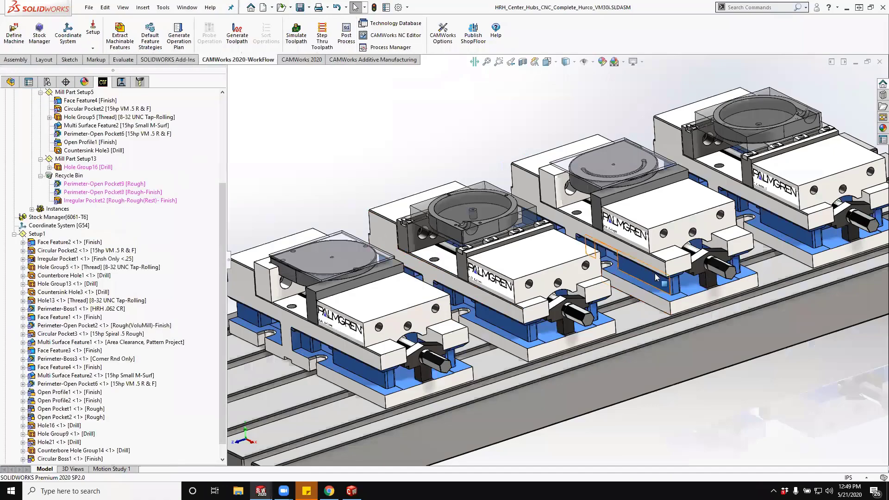
- Examine the overall layout of the four Palmgren vises holding hub parts on the machine table
scroll(644, 264, up, 3)
mouse_move(644, 263)
middle_down()
mouse_move(660, 262)
mouse_move(686, 302)
middle_up()
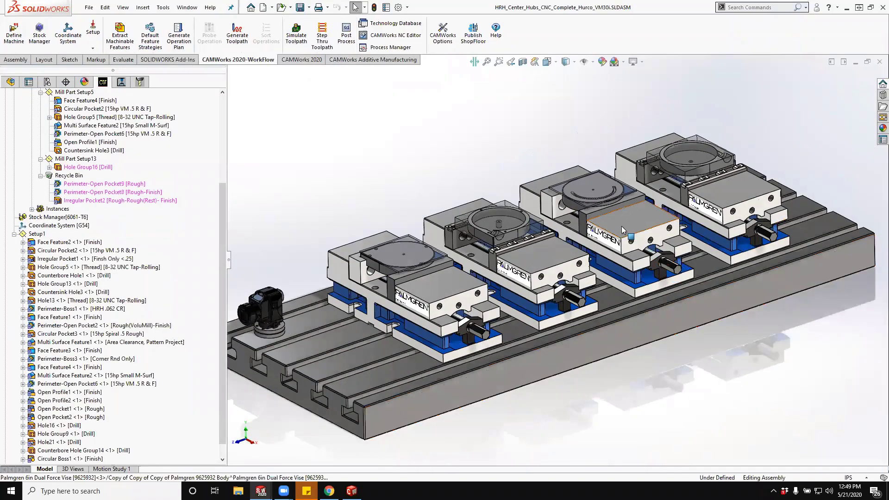
scroll(657, 224, down, 5)
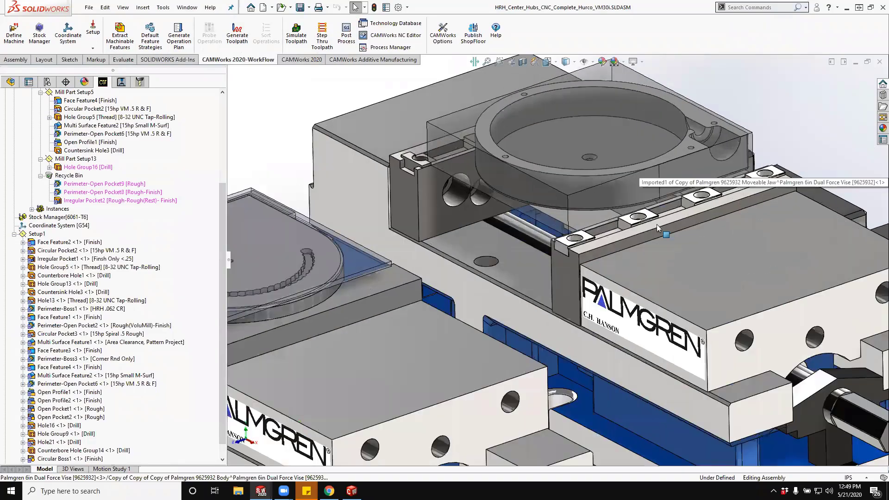
mouse_move(656, 224)
middle_down()
mouse_move(611, 189)
mouse_move(660, 222)
middle_up()
scroll(534, 265, up, 5)
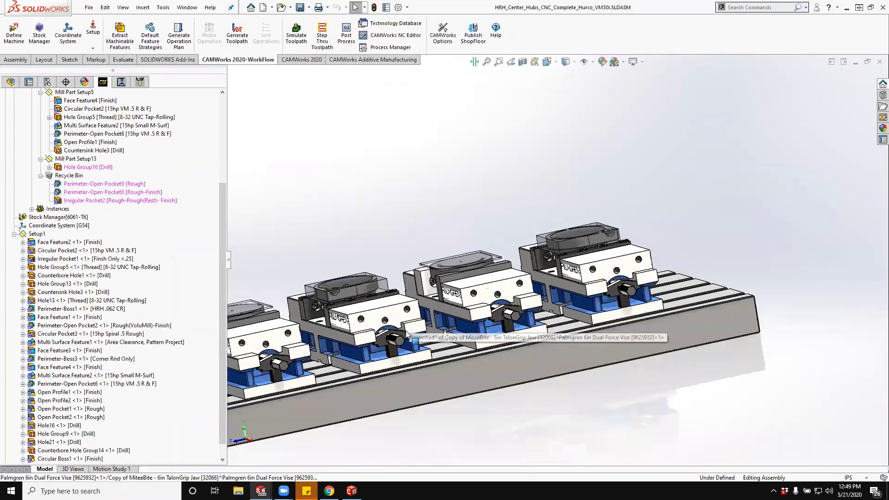
scroll(408, 334, up, 2)
middle_drag(582, 230, 606, 266)
scroll(545, 224, down, 1)
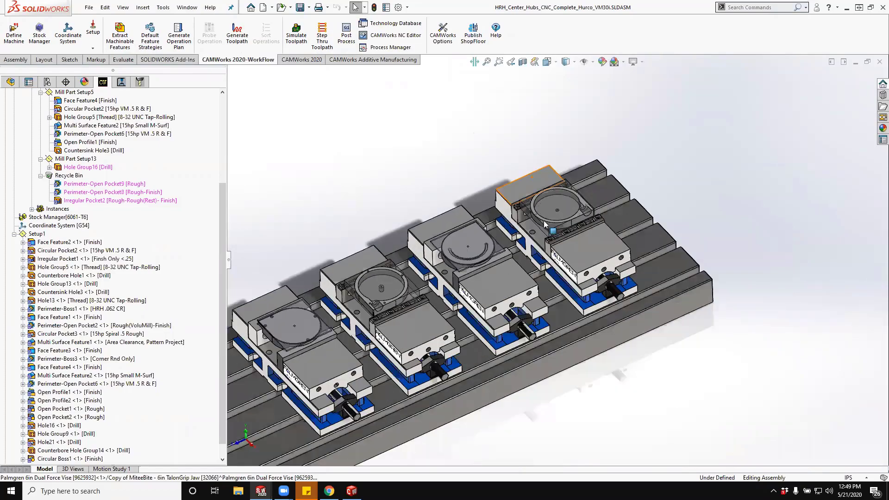
- Inspect how the hub without center post sits in the end vise's grip jaws, from above and from the jaw side
scroll(544, 224, down, 3)
middle_drag(608, 197, 610, 321)
scroll(551, 215, down, 3)
scroll(580, 149, down, 2)
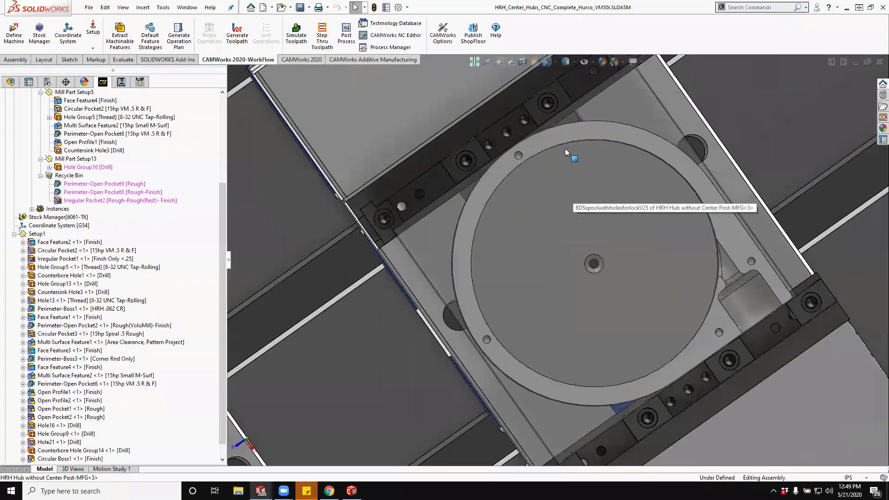
middle_click(565, 157)
middle_drag(564, 158, 550, 64)
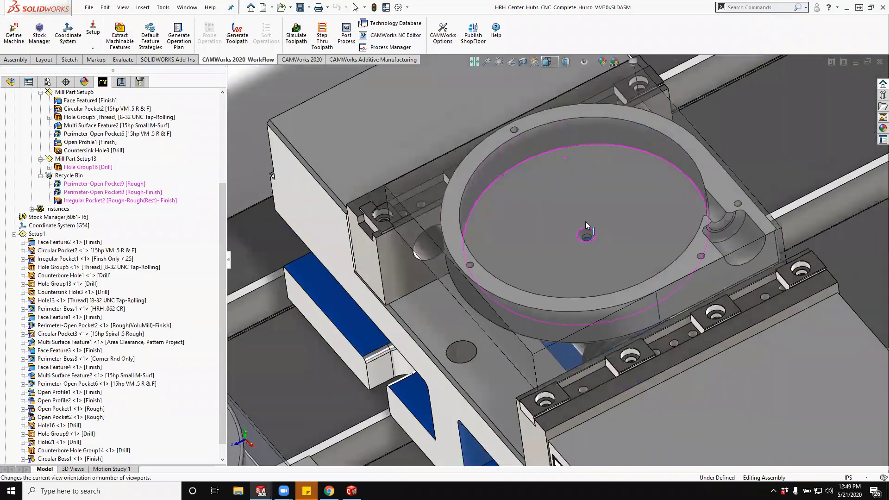
middle_drag(585, 222, 547, 144)
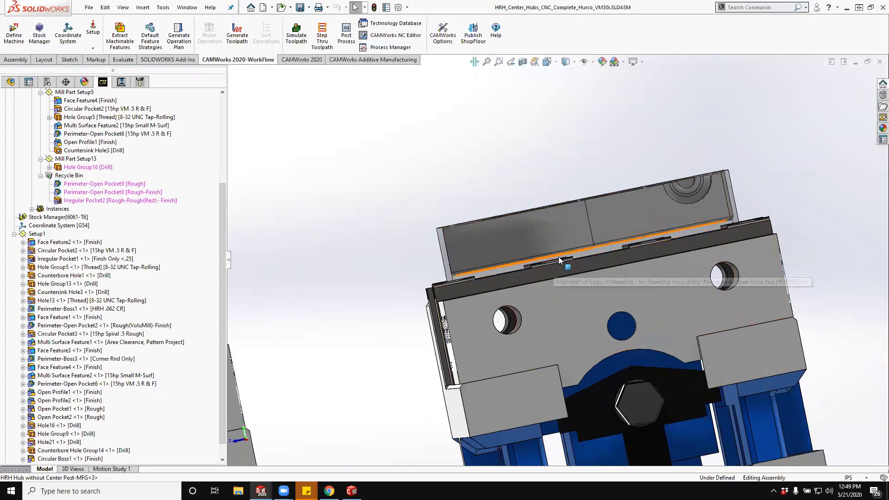
scroll(564, 256, down, 5)
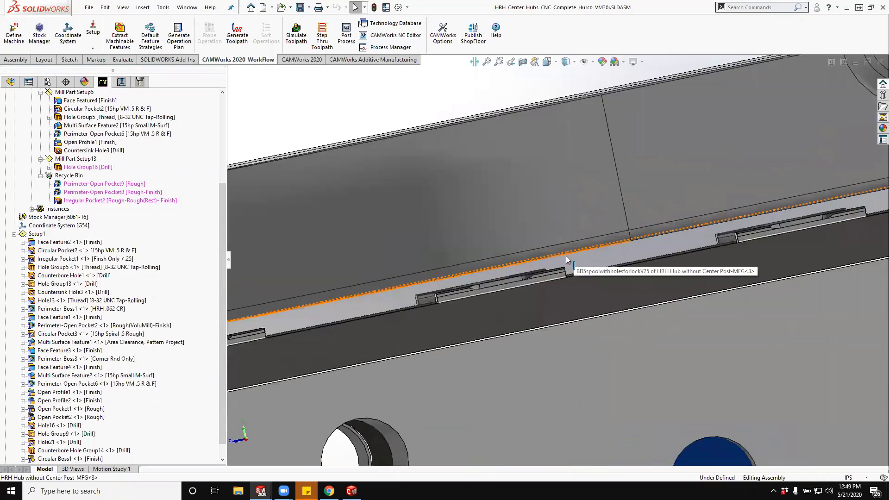
scroll(565, 259, up, 10)
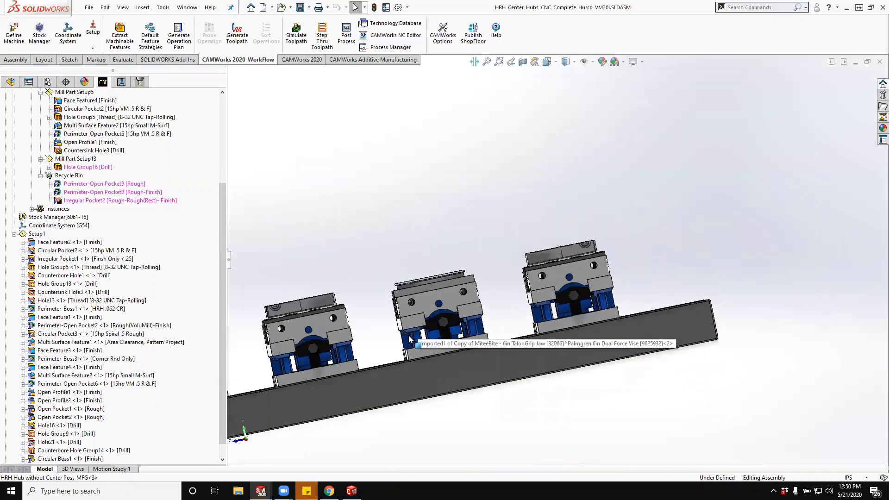
mouse_move(409, 339)
middle_down()
mouse_move(385, 322)
mouse_move(412, 332)
middle_up()
scroll(404, 325, up, 2)
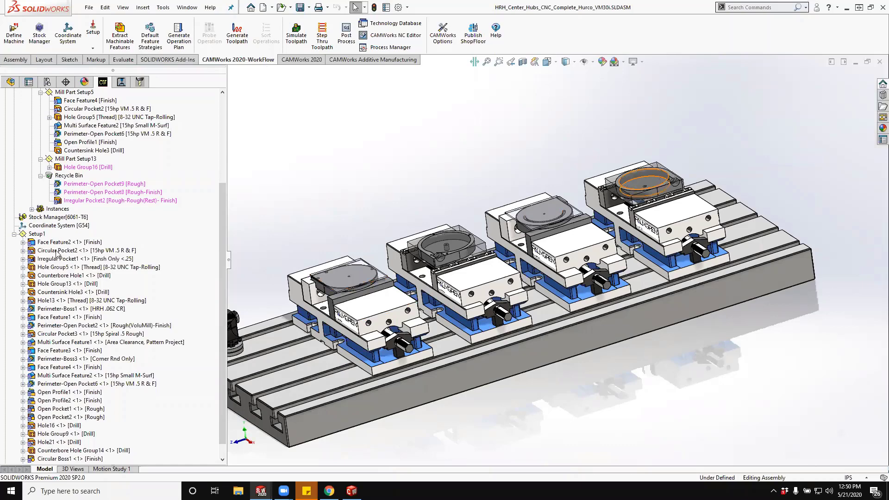
- List the assembly's CAMWorks operations and view the Rough Mill7 toolpath on the hub in the end vise
click(121, 82)
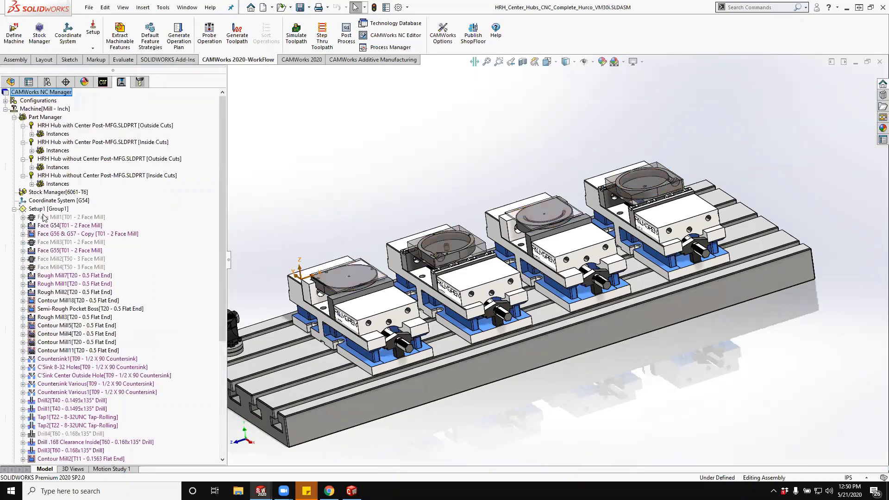
click(70, 276)
scroll(626, 214, up, 6)
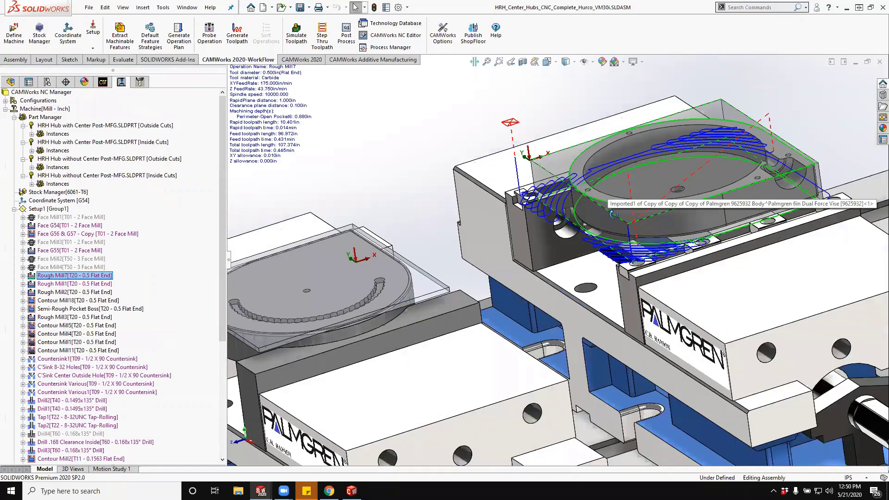
scroll(558, 259, down, 10)
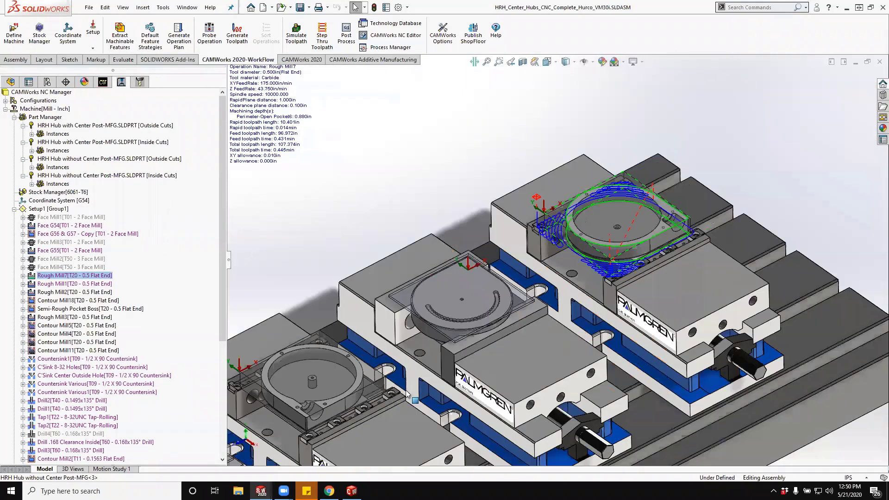
scroll(470, 329, up, 3)
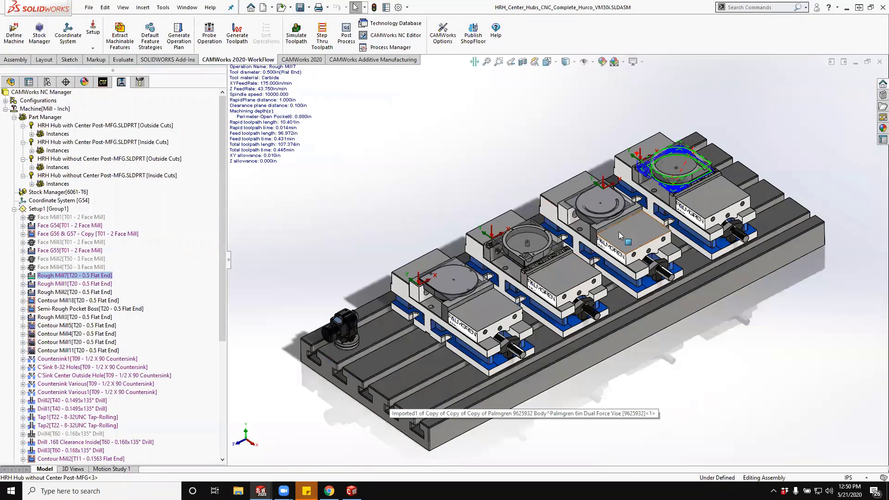
scroll(618, 237, up, 1)
- Start the toolpath simulation for the assembly and run it to the next tool for the face milling operations
click(296, 35)
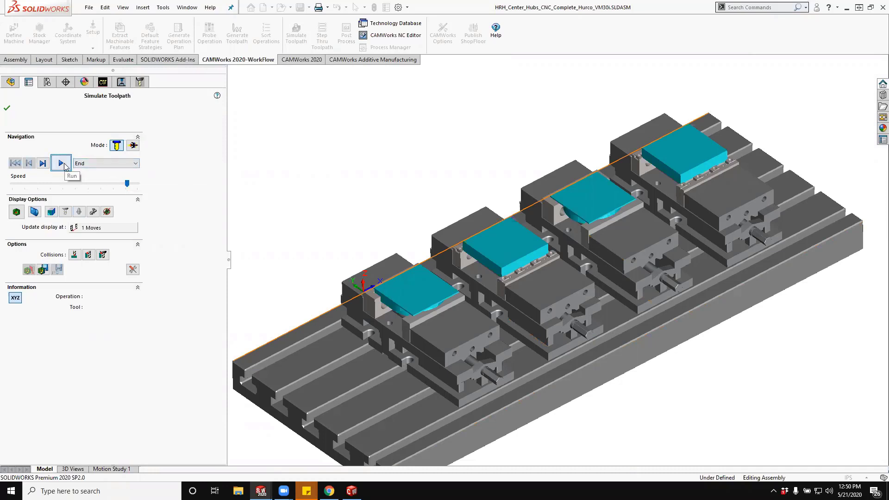
click(100, 163)
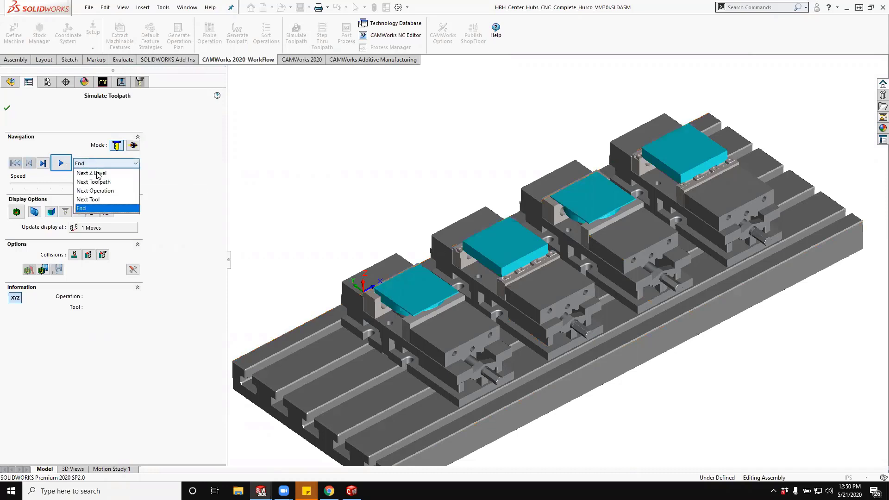
click(112, 199)
click(62, 164)
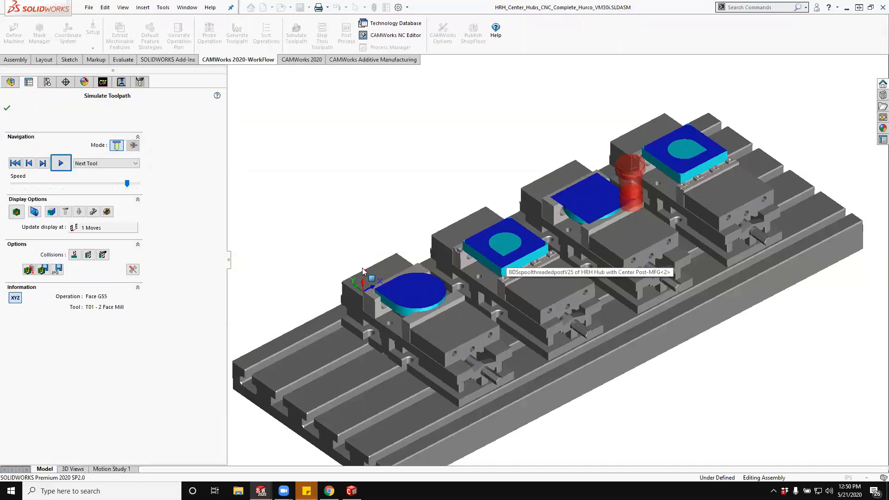
- Simulate the T20 0.5 flat end operations across the vises, reduce the playback speed, and pause during Rough Mill3
click(68, 163)
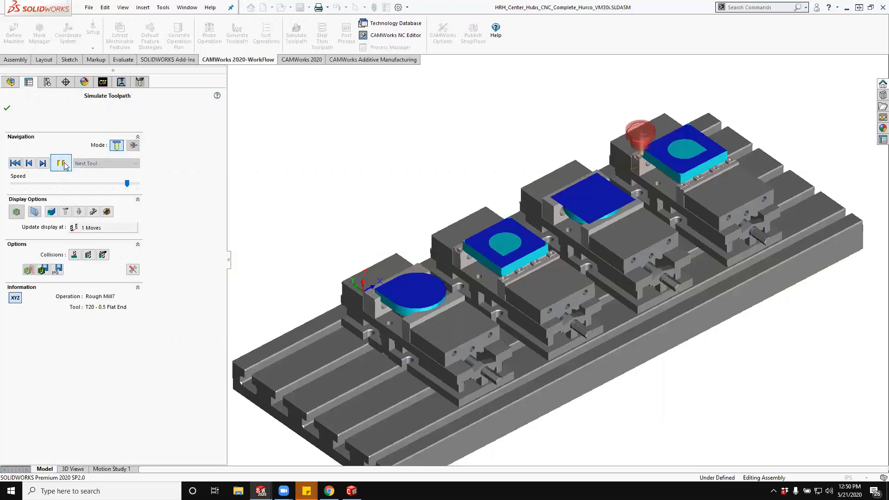
scroll(718, 142, down, 6)
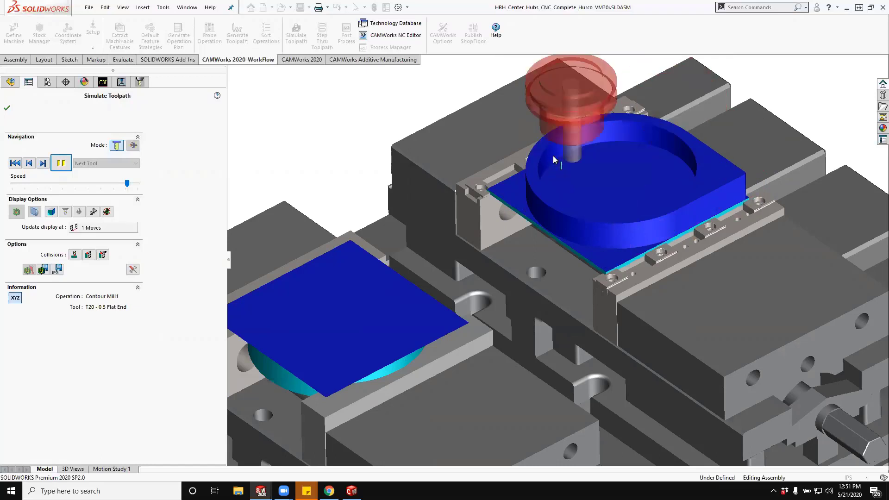
scroll(598, 130, up, 6)
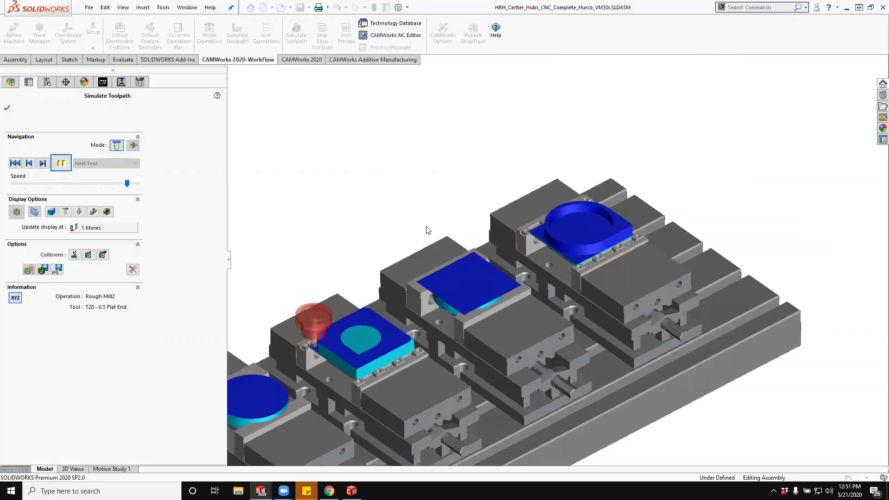
scroll(457, 332, down, 2)
scroll(485, 294, down, 1)
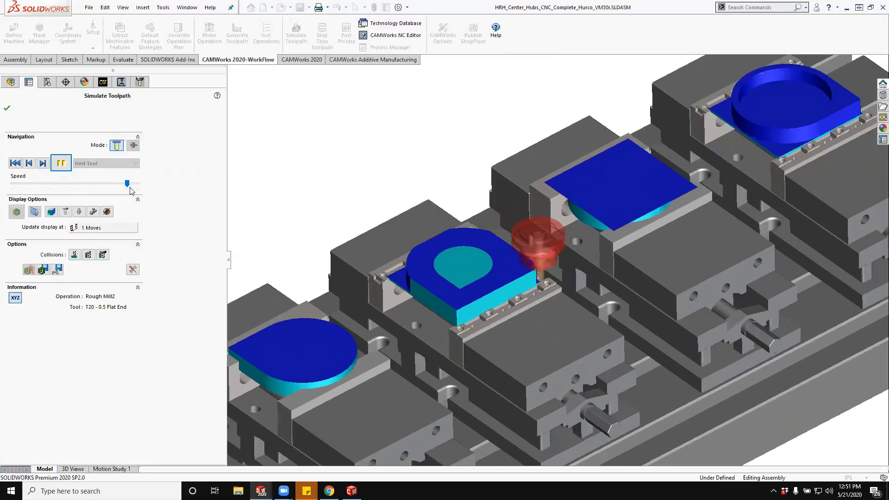
drag(127, 184, 111, 183)
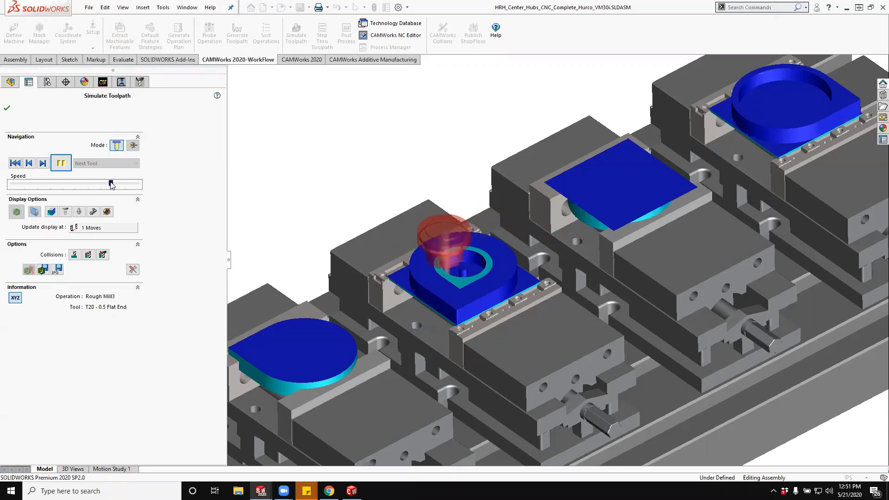
click(60, 164)
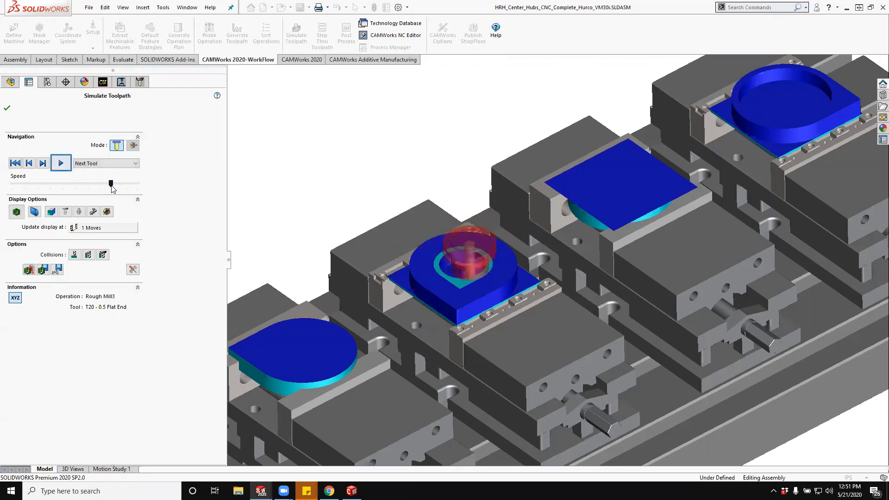
- Raise the simulation speed to maximum and run it through to the end of all operations
drag(111, 184, 132, 184)
click(112, 164)
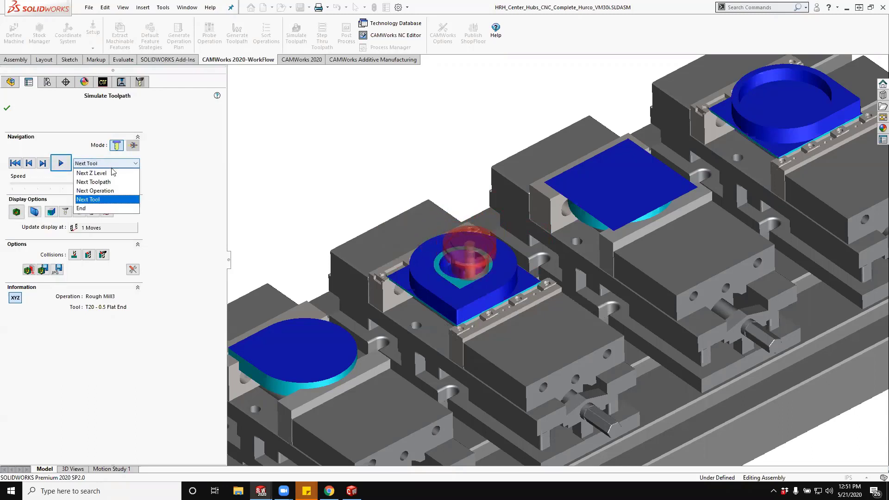
click(110, 209)
scroll(722, 264, up, 3)
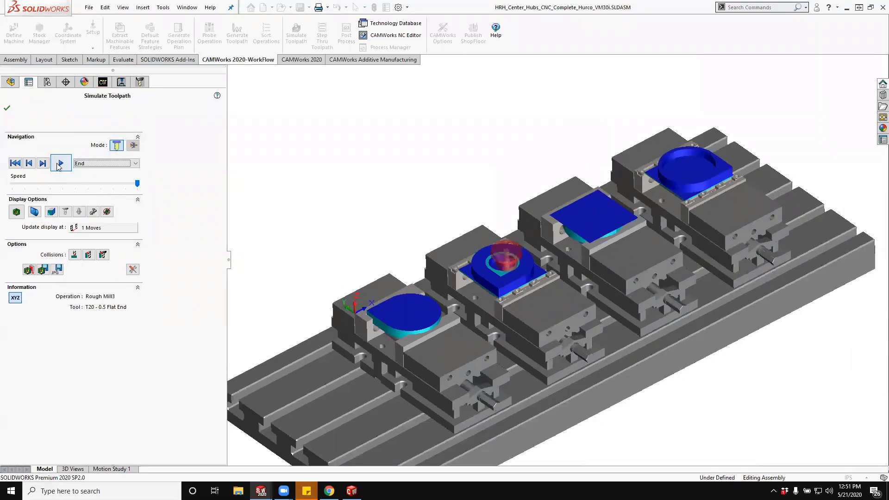
click(59, 165)
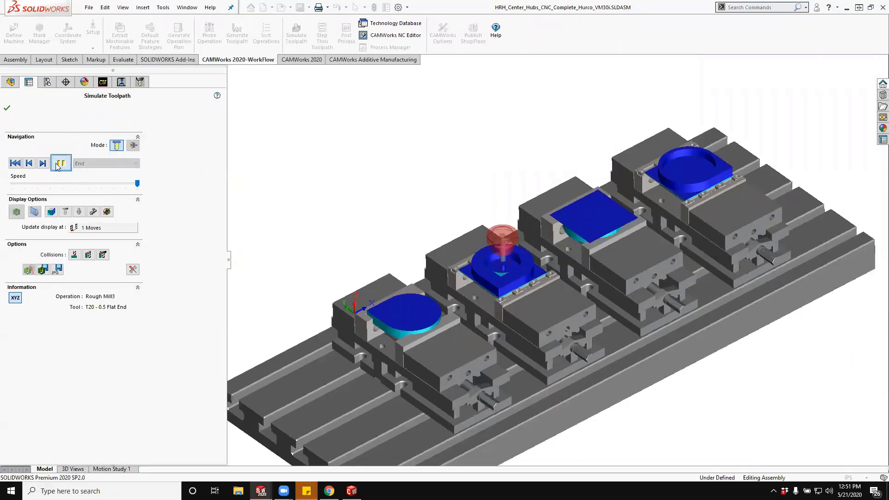
- Set the simulation display to update every 25 moves and resume the run
click(108, 228)
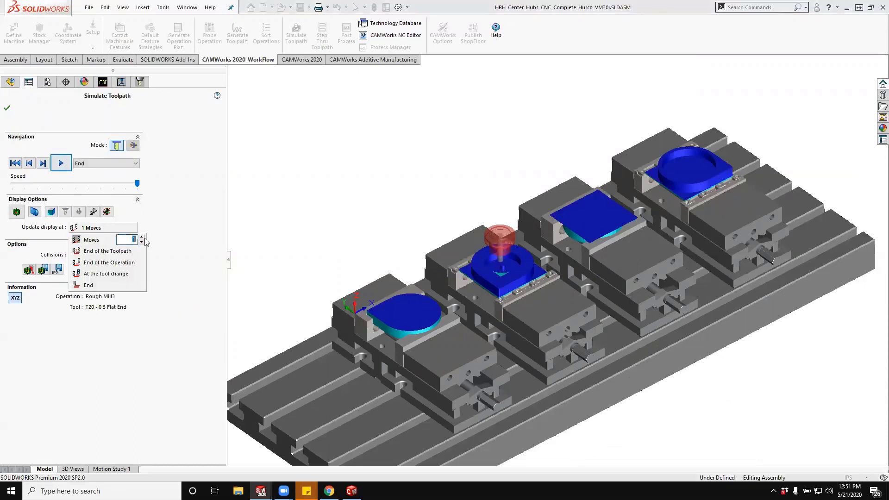
text(5)
key(Return)
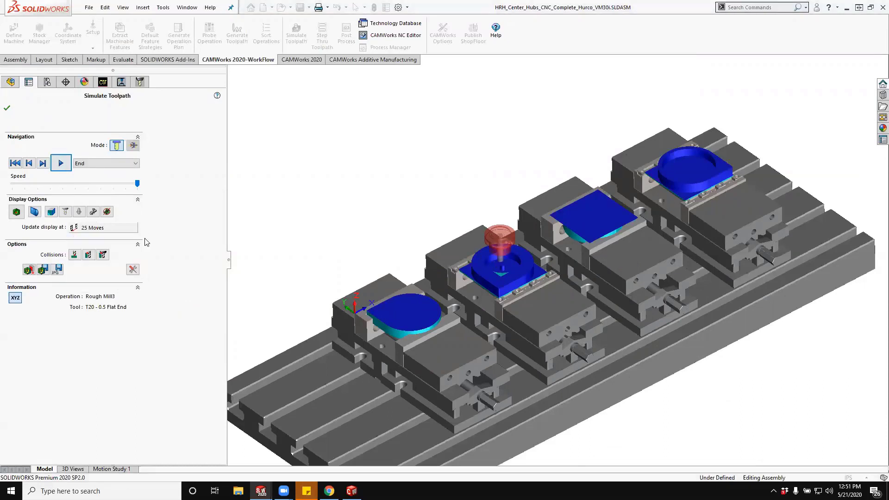
click(60, 163)
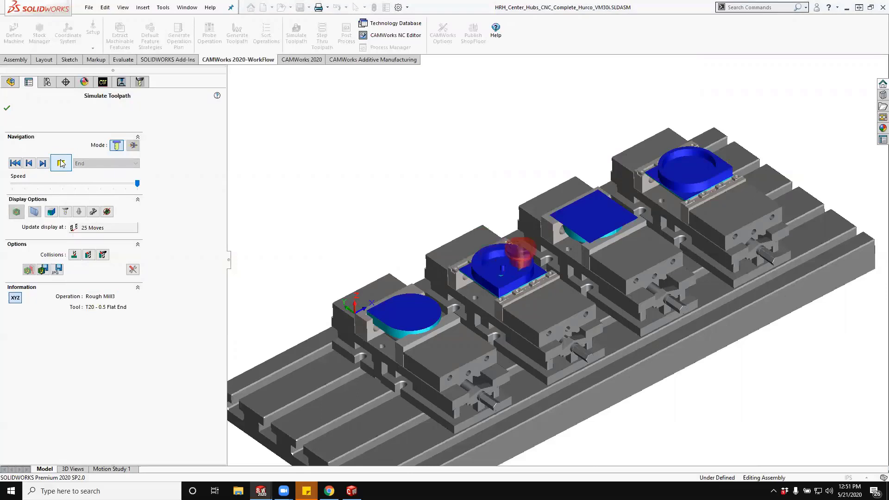
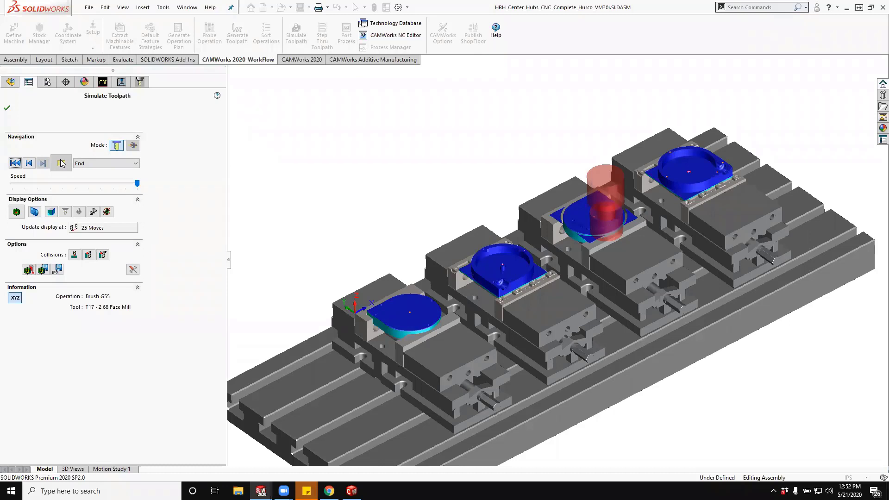
- Resume the simulation at the Brush G55 operation, inspect the machined hubs in the four vises, and close the simulation
click(61, 162)
scroll(470, 246, down, 3)
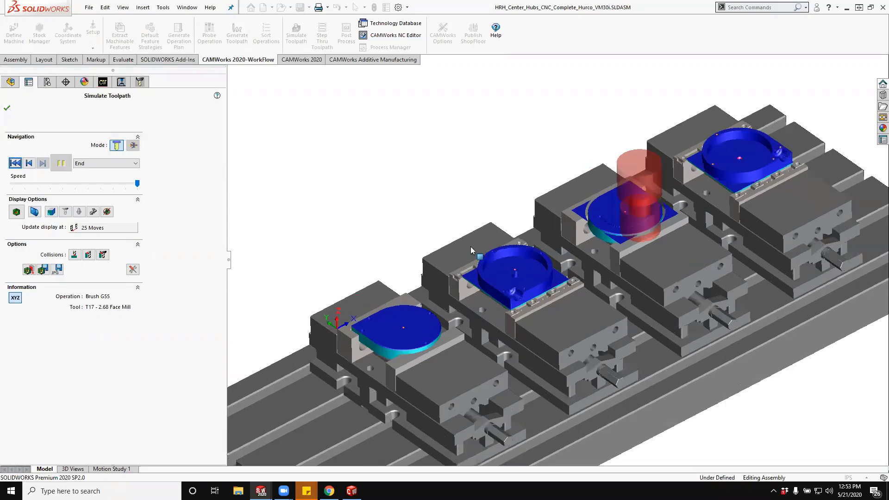
scroll(709, 267, up, 5)
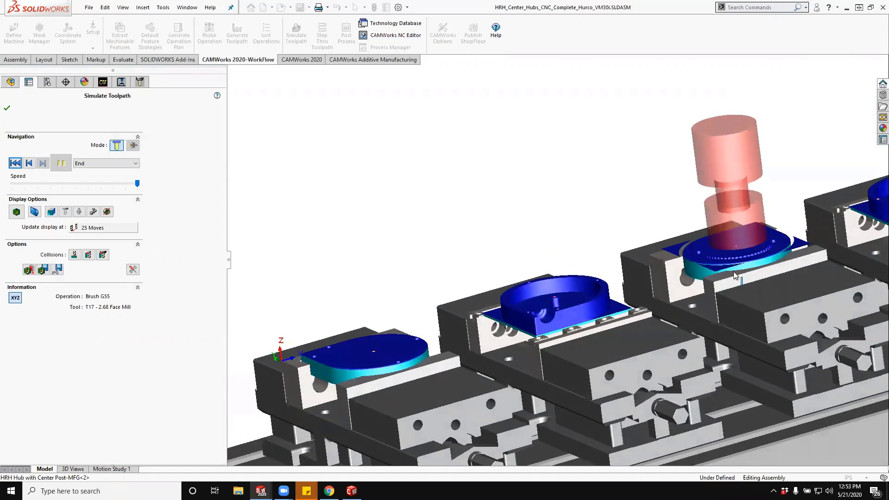
middle_drag(708, 268, 482, 307)
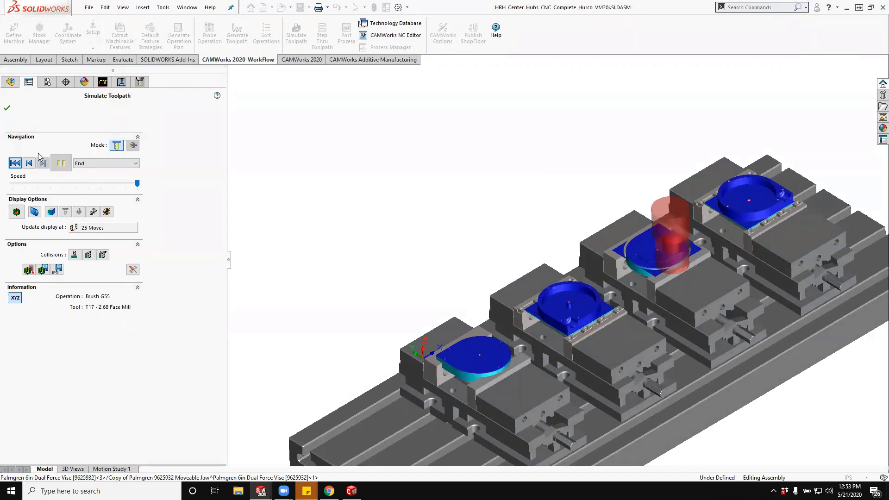
click(7, 108)
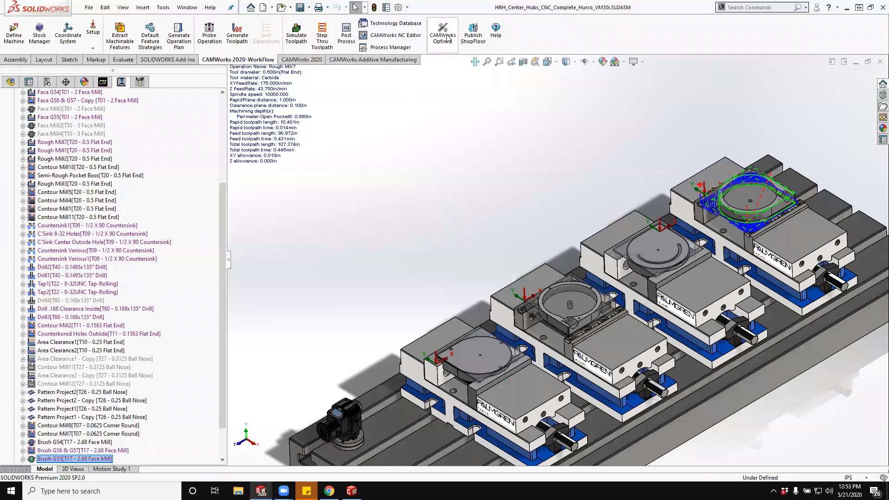
- Compare the AFR and MfgView extraction methods in the CAMWorks mill feature options, and discard the changes
click(445, 37)
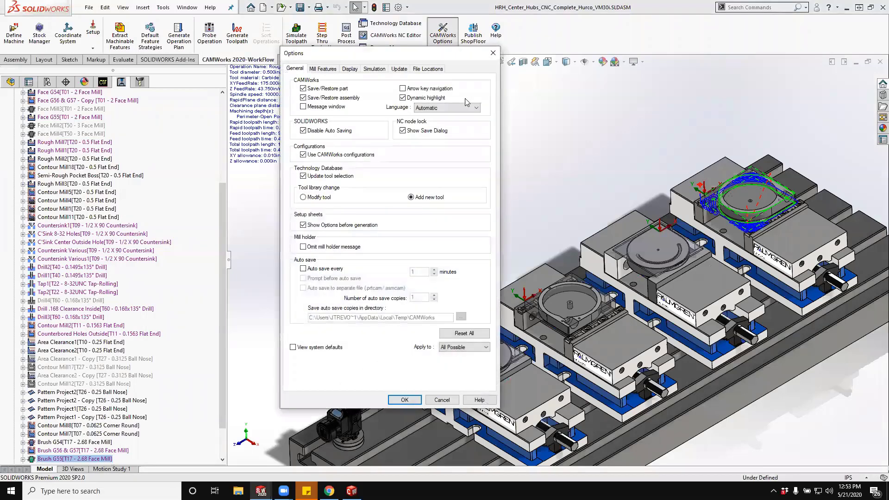
click(321, 69)
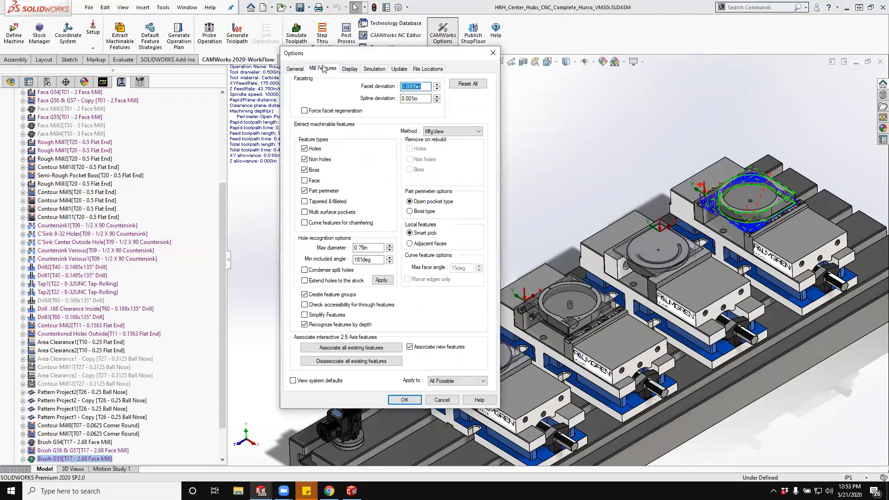
click(442, 132)
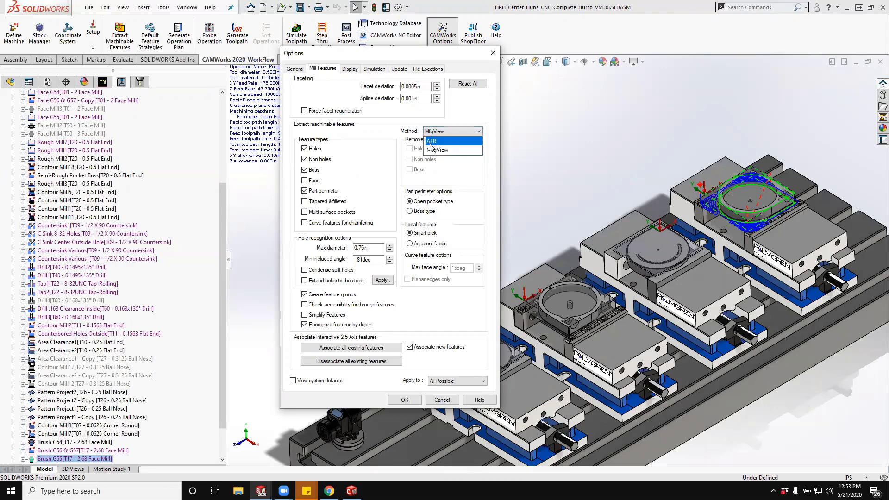
click(433, 141)
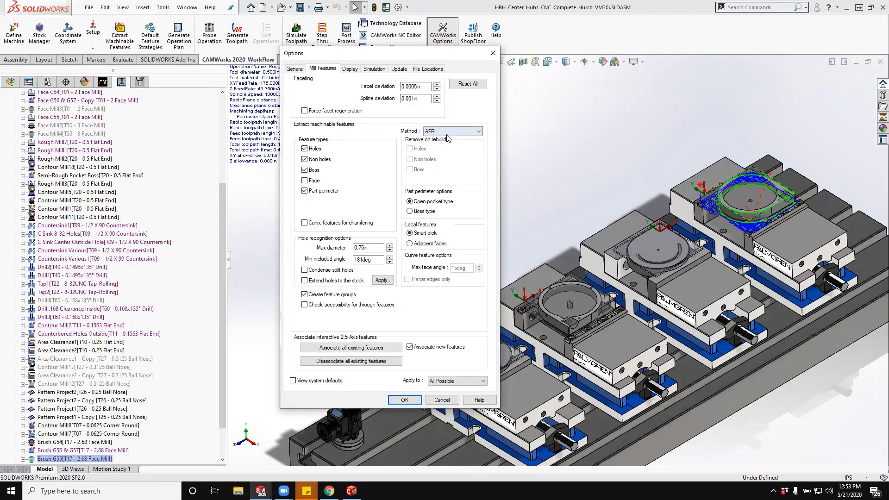
click(447, 131)
click(448, 147)
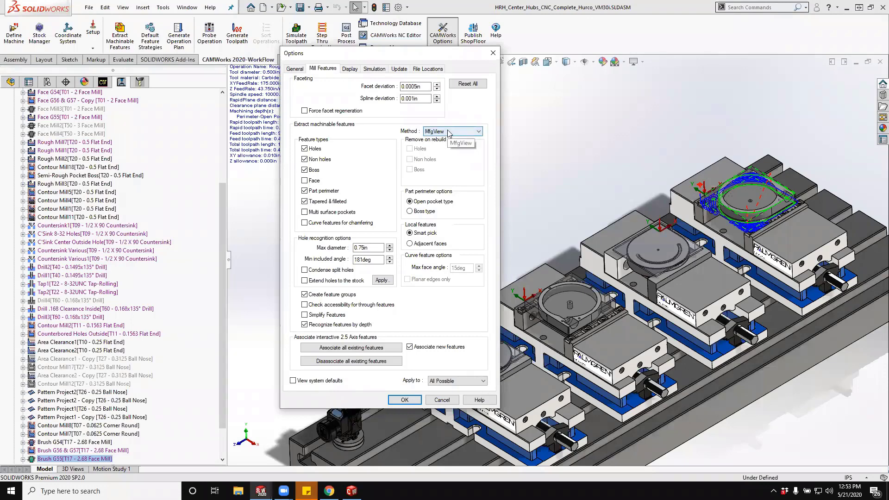
click(441, 400)
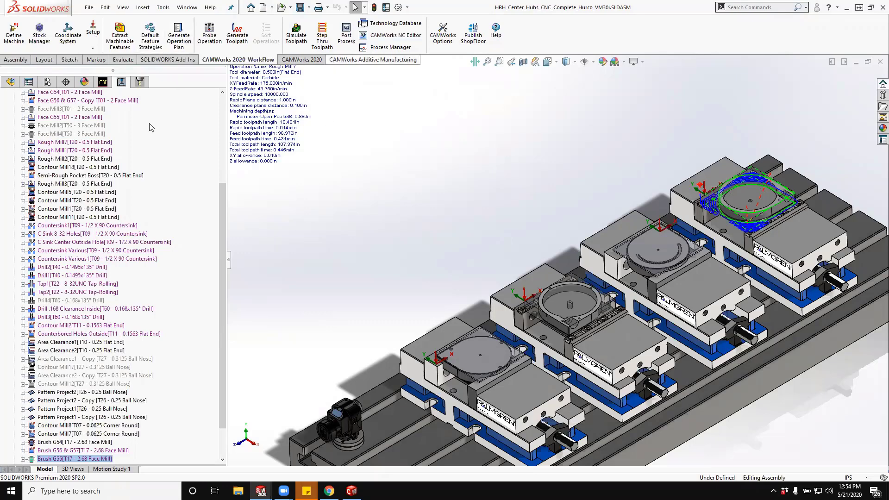
- Open the machine definition's post processor settings and browse for controller files in the CAMWorksData folder
click(15, 34)
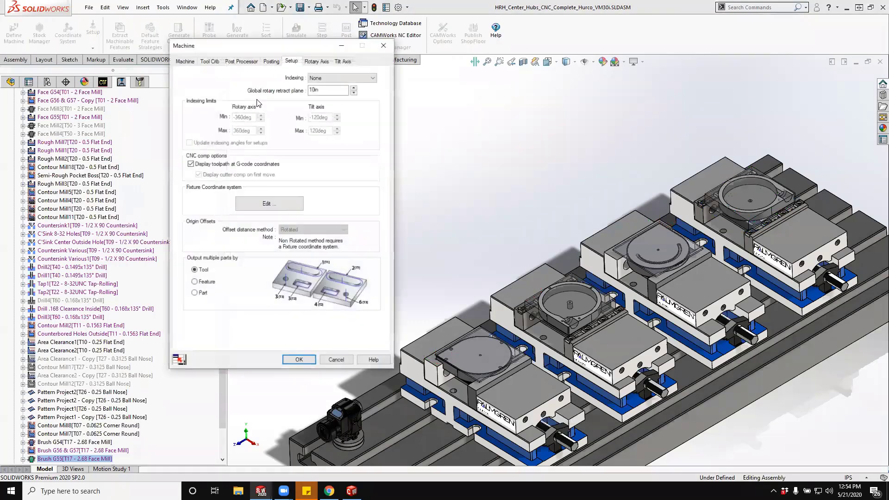
click(239, 62)
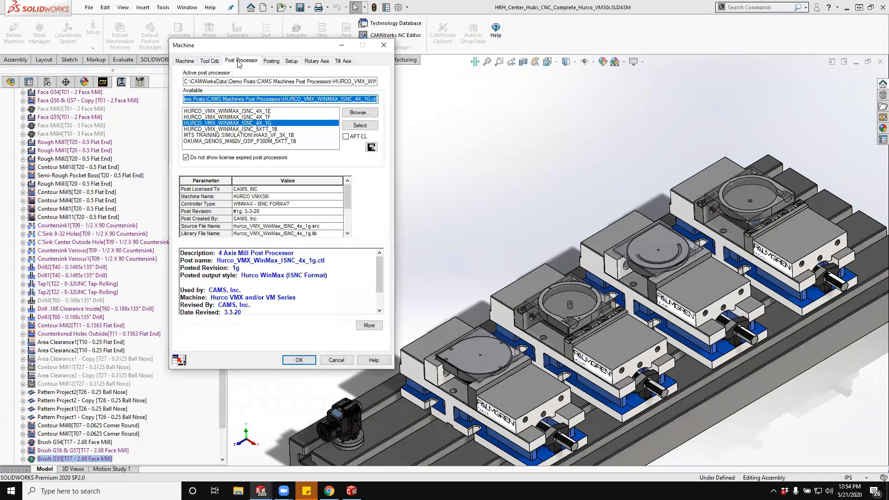
click(359, 114)
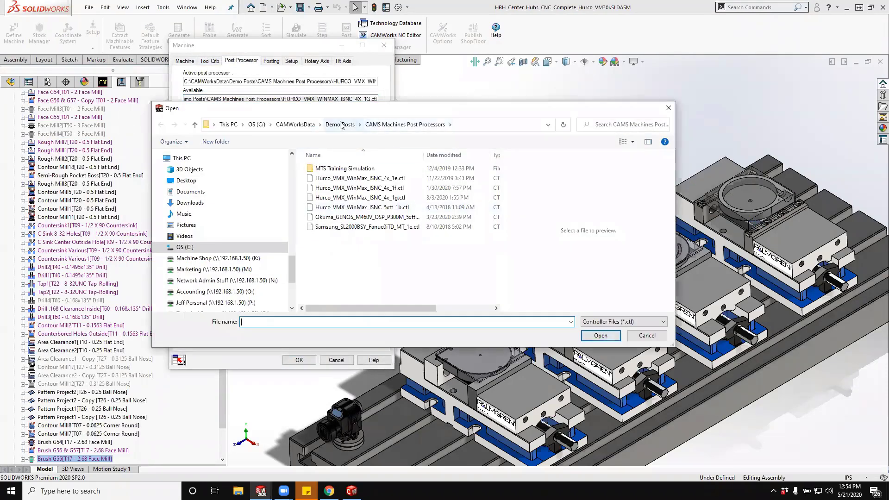
click(296, 124)
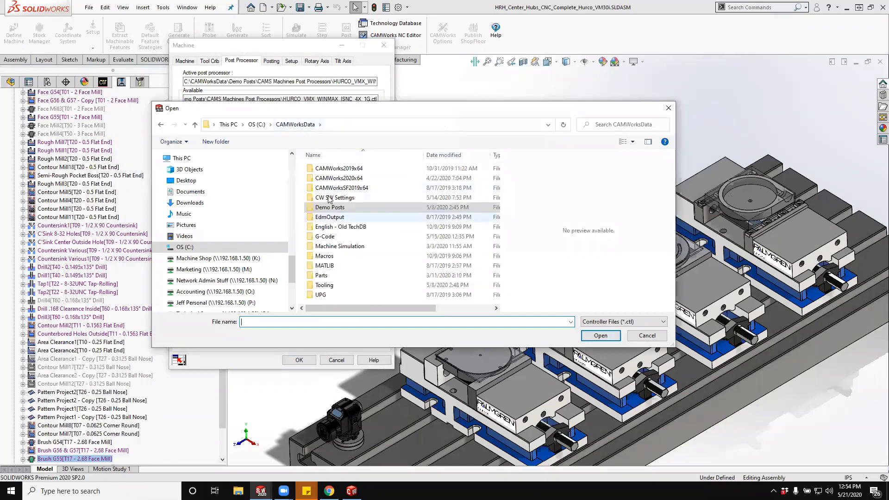
double_click(323, 187)
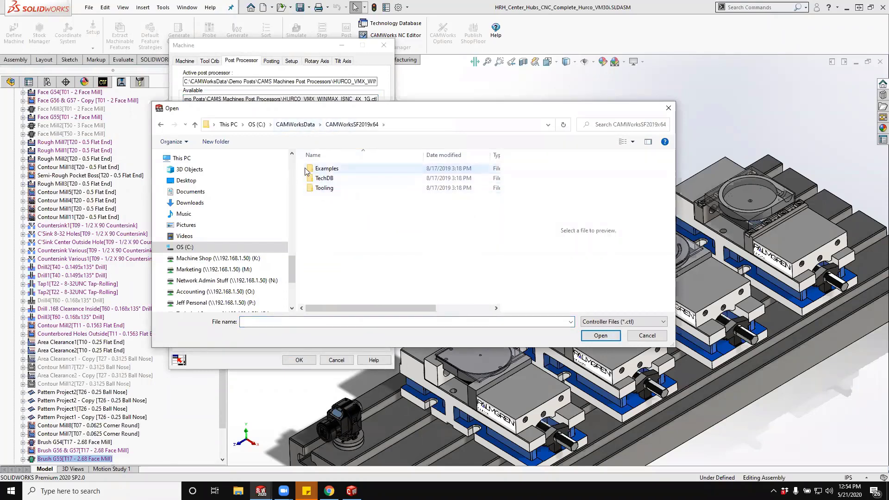
double_click(316, 179)
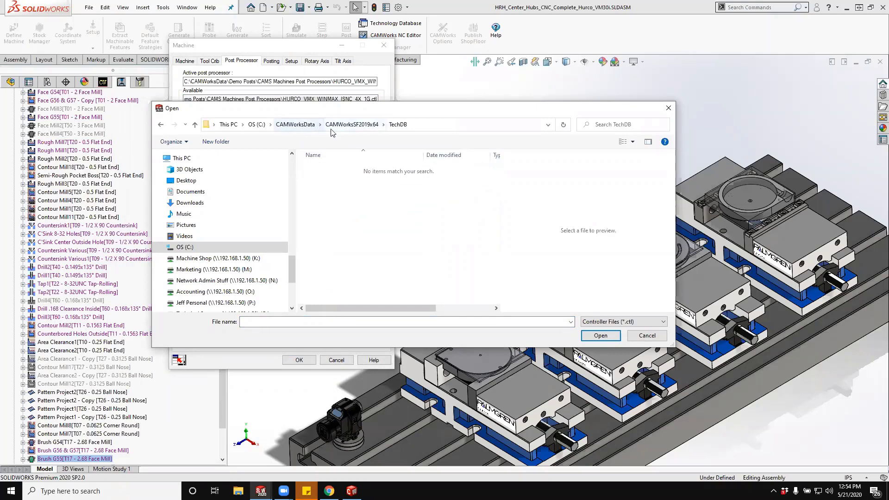
click(351, 125)
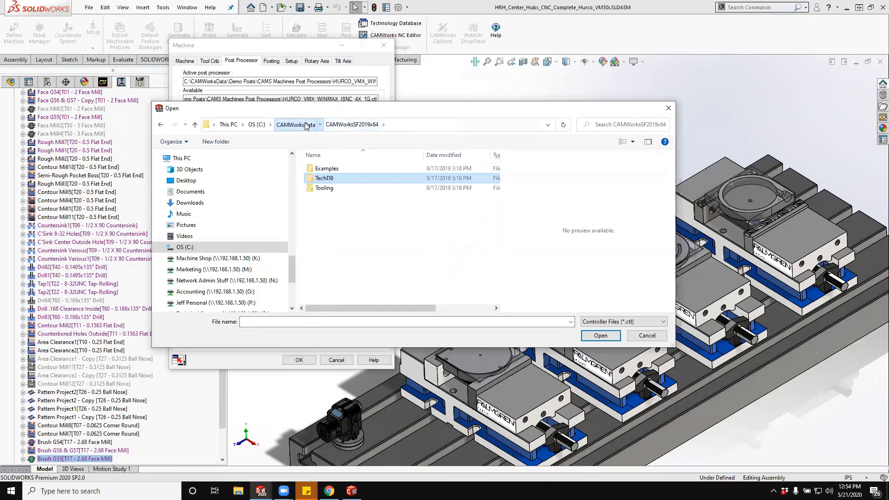
click(305, 125)
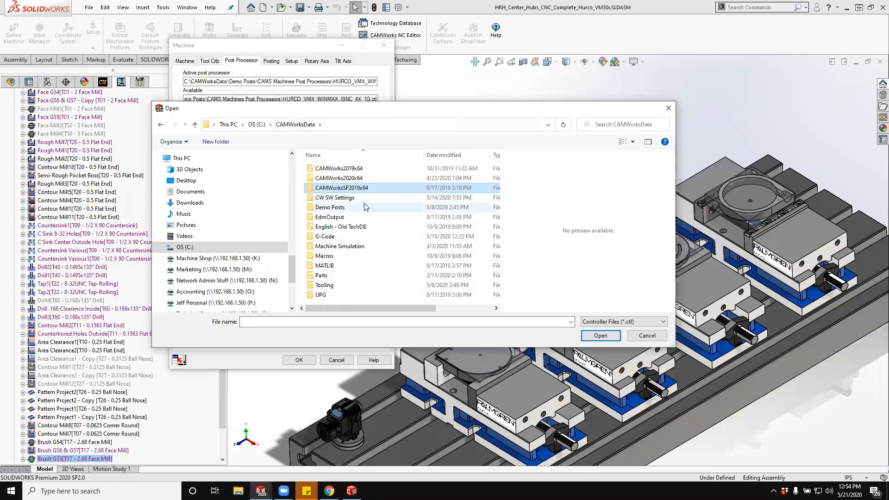
- Examine the milling post processors supplied in the Mill folder under CAMWorks2020x64 Posts
click(367, 179)
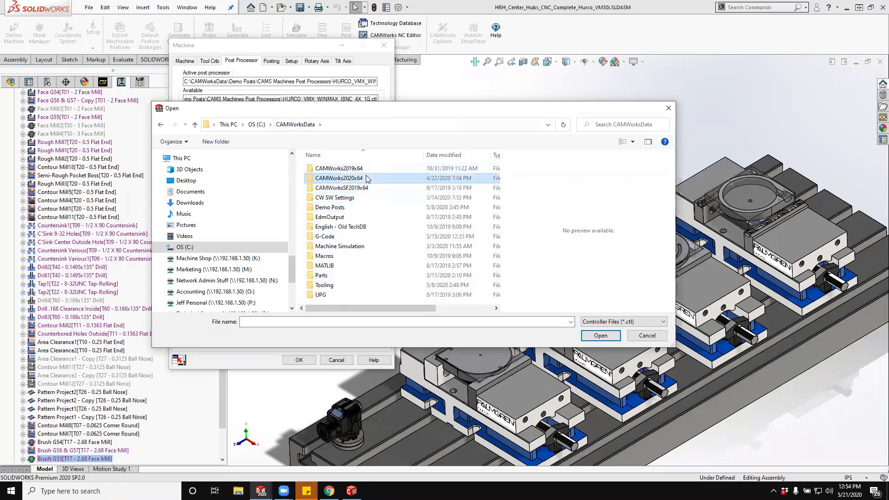
double_click(307, 178)
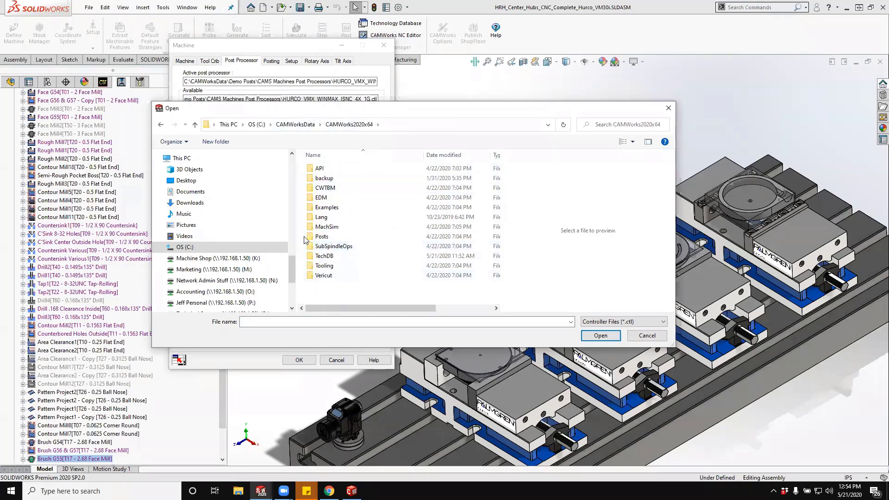
double_click(321, 237)
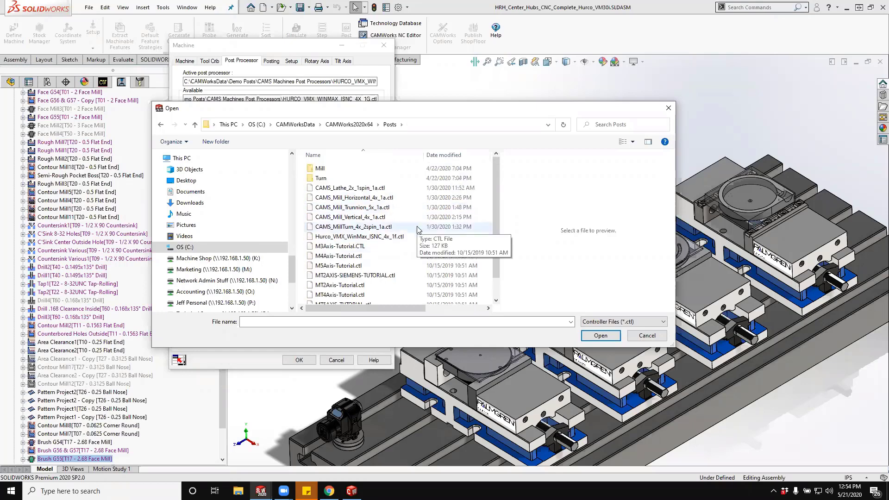
click(314, 170)
double_click(313, 169)
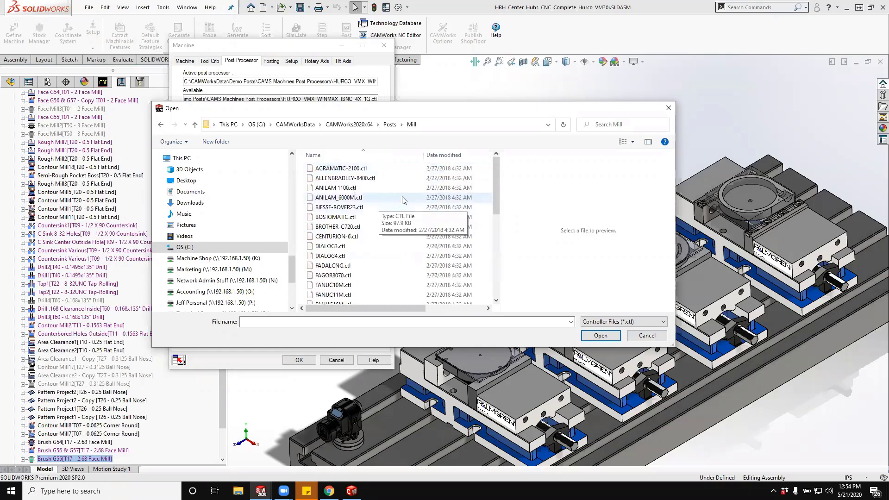
scroll(413, 203, down, 7)
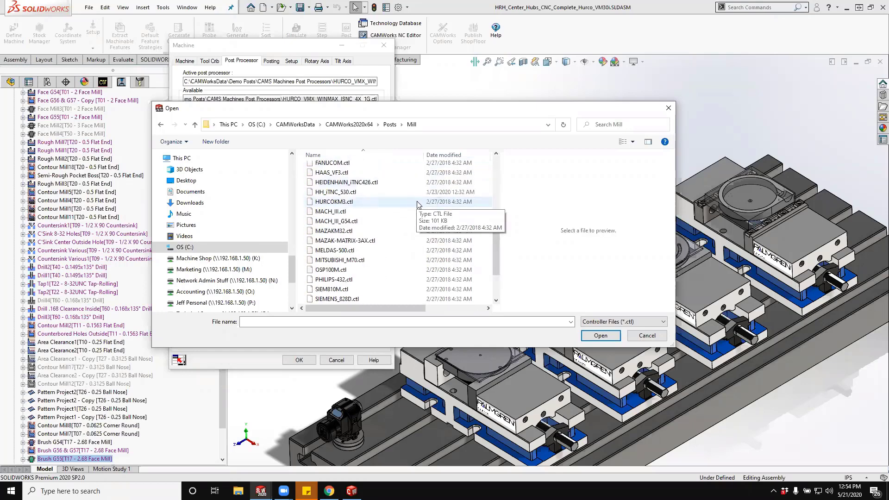
scroll(420, 207, up, 3)
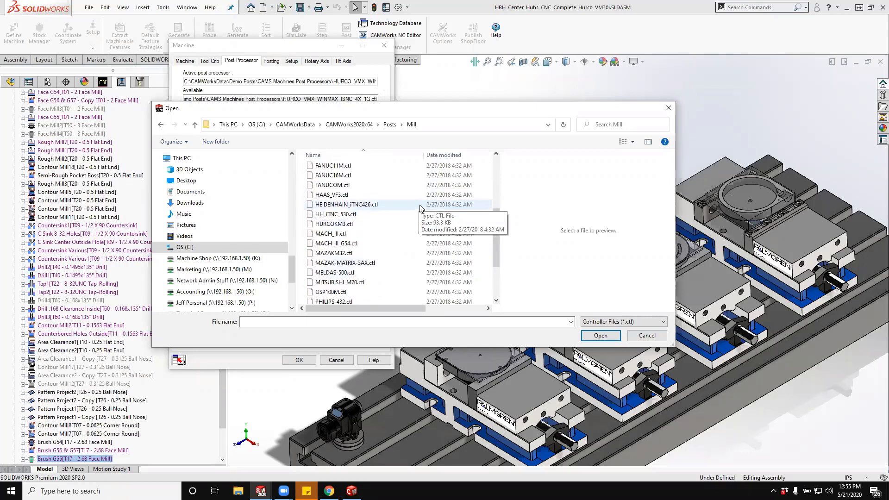
scroll(420, 207, up, 3)
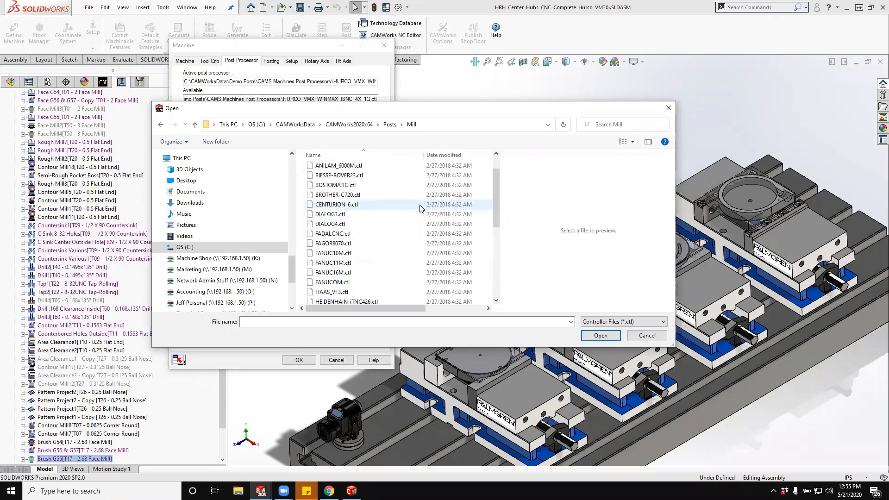
scroll(421, 207, up, 1)
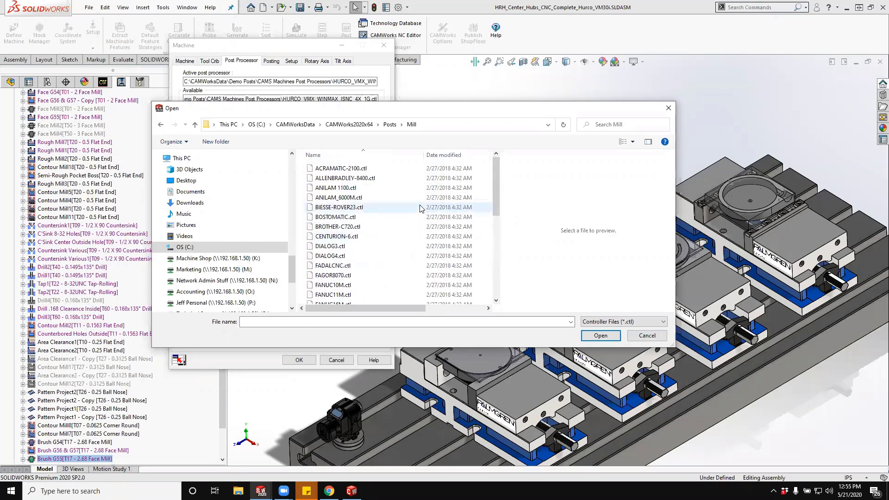
- Examine the turning post processors in the Turn folder, and close the file browser and machine definition without changes
click(389, 124)
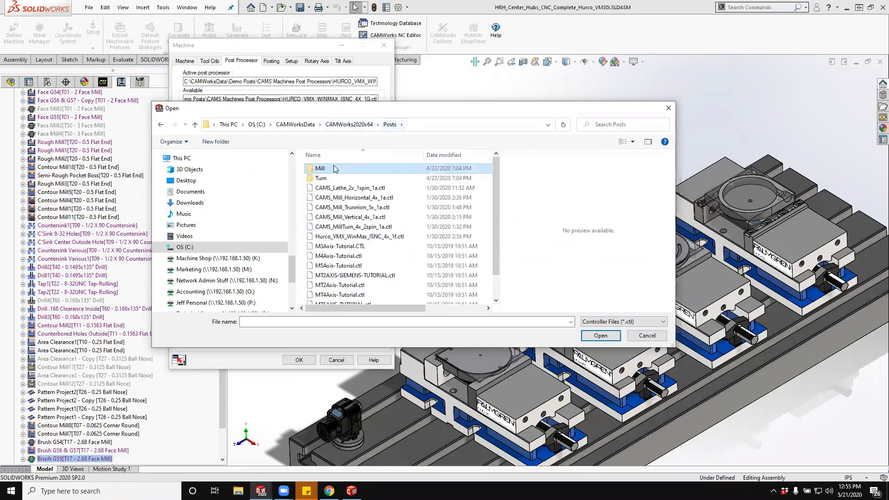
double_click(321, 178)
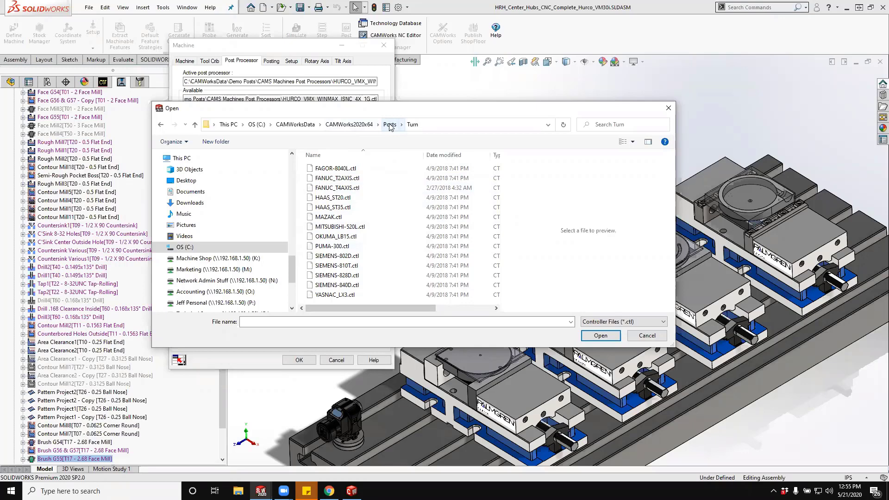
click(297, 125)
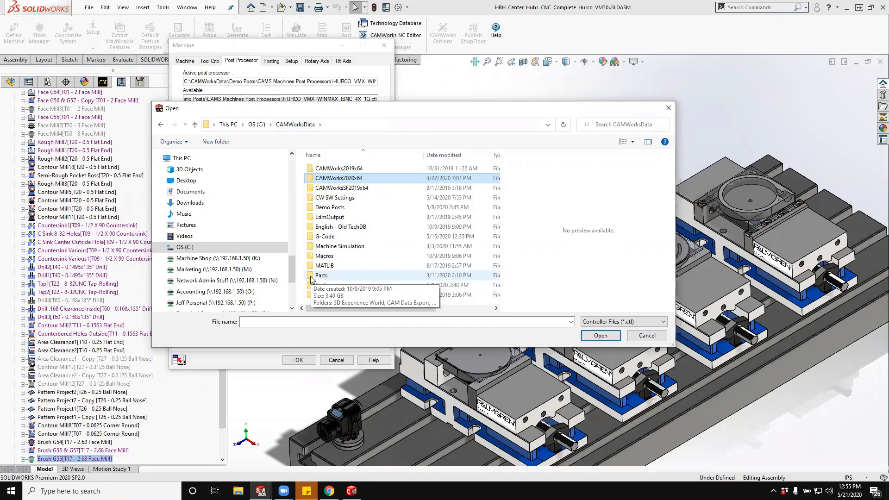
click(646, 336)
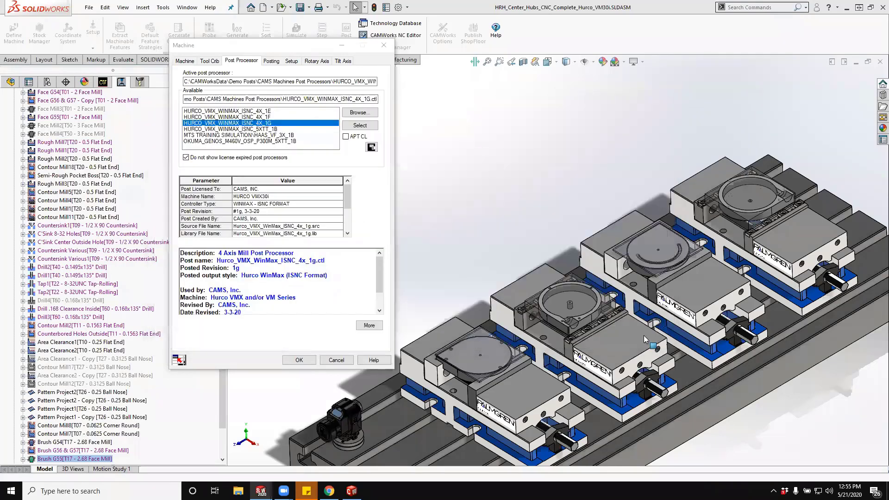
click(336, 360)
middle_drag(764, 269, 615, 251)
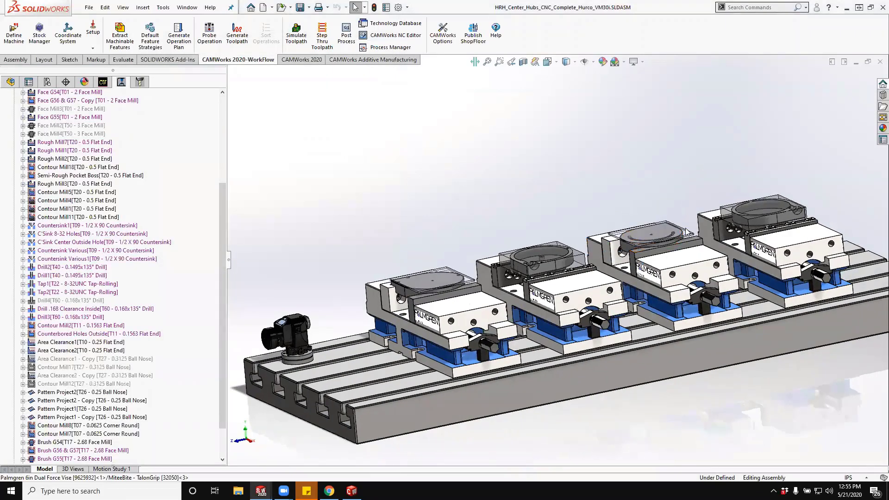